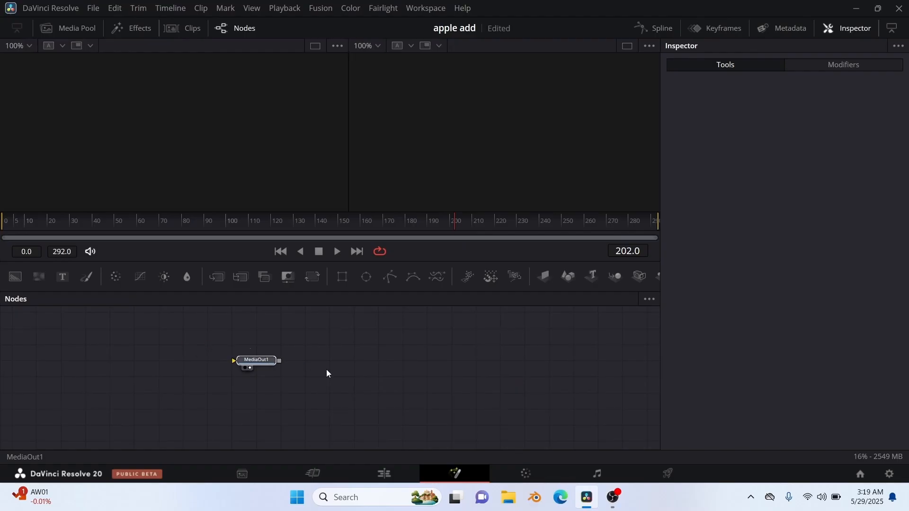
- Switch the workspace to full screen and feed a new Background node into MediaOut1
click(434, 8)
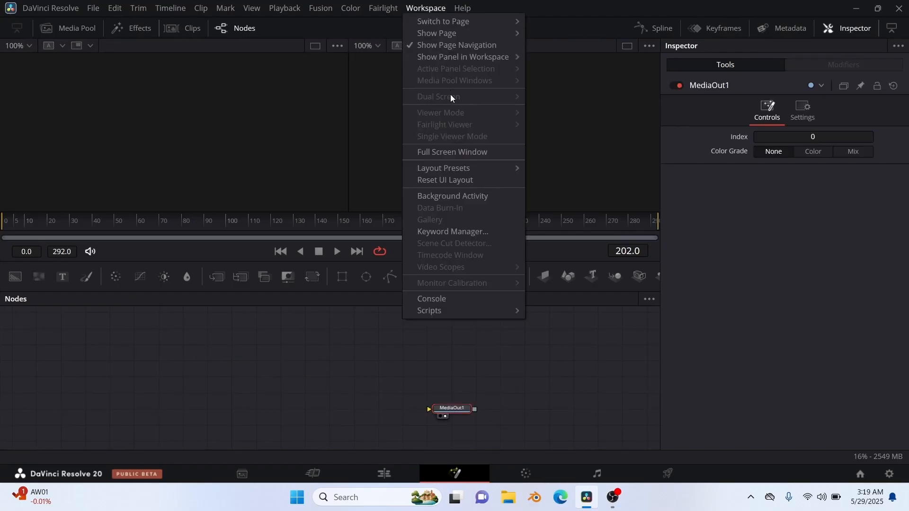
click(450, 154)
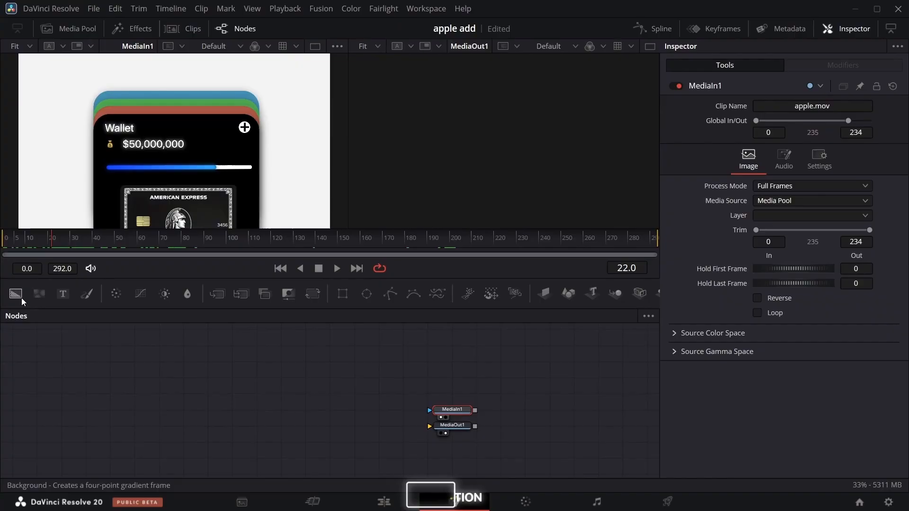
drag(16, 294, 117, 429)
drag(133, 426, 442, 428)
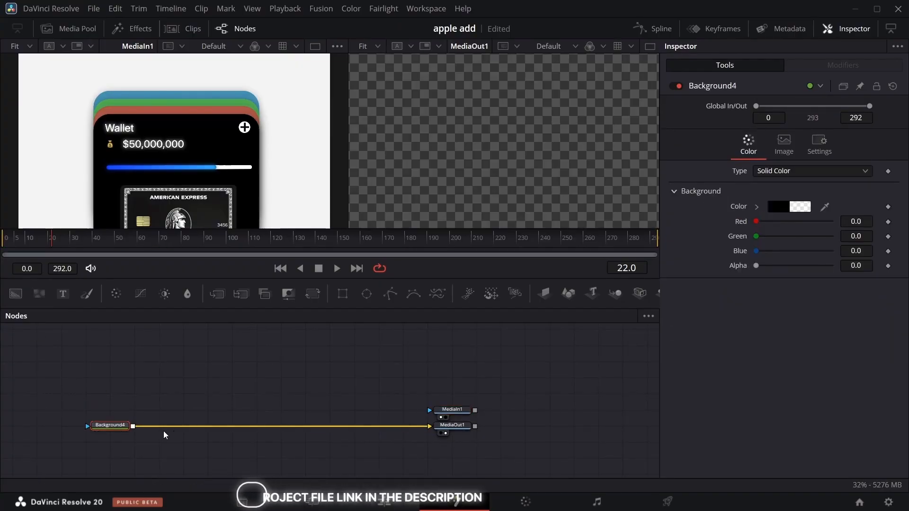
- Set the colour of the Background node feeding MediaOut1 to #E5DED4
click(788, 207)
click(553, 341)
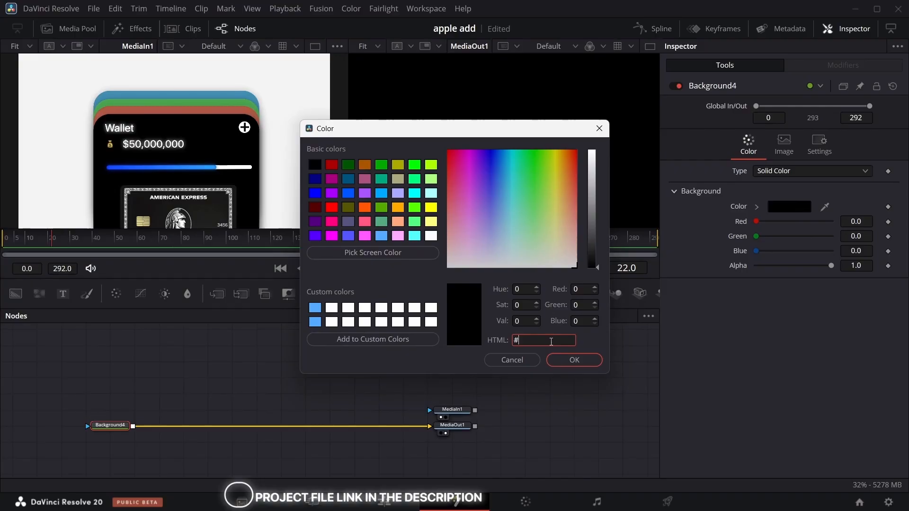
text(#E5DE)
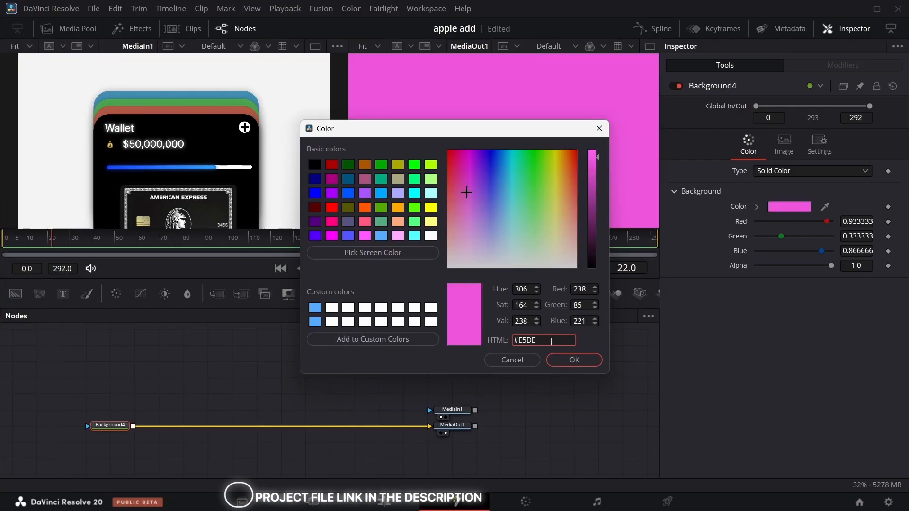
text(D4)
key(Return)
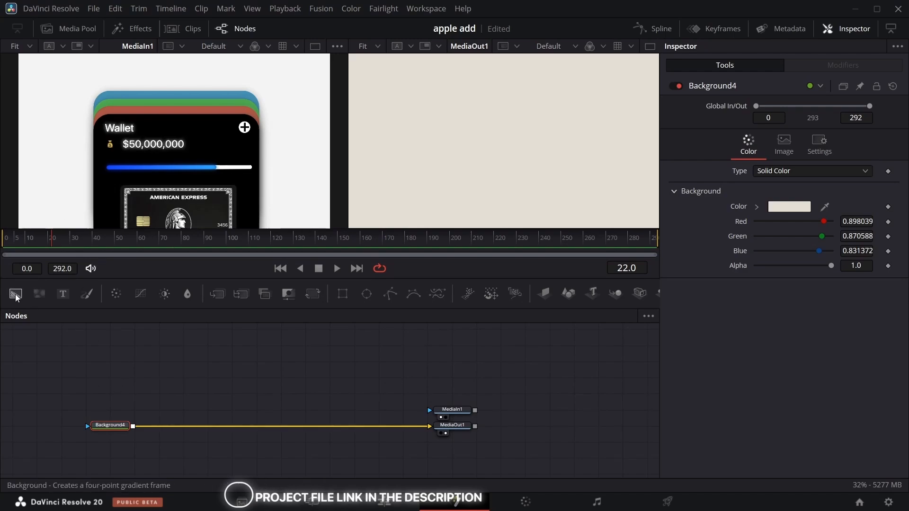
- Merge a rectangle-masked Background with alpha 1.0 over a new transparent Background and show the merge in the second viewer
drag(16, 294, 158, 386)
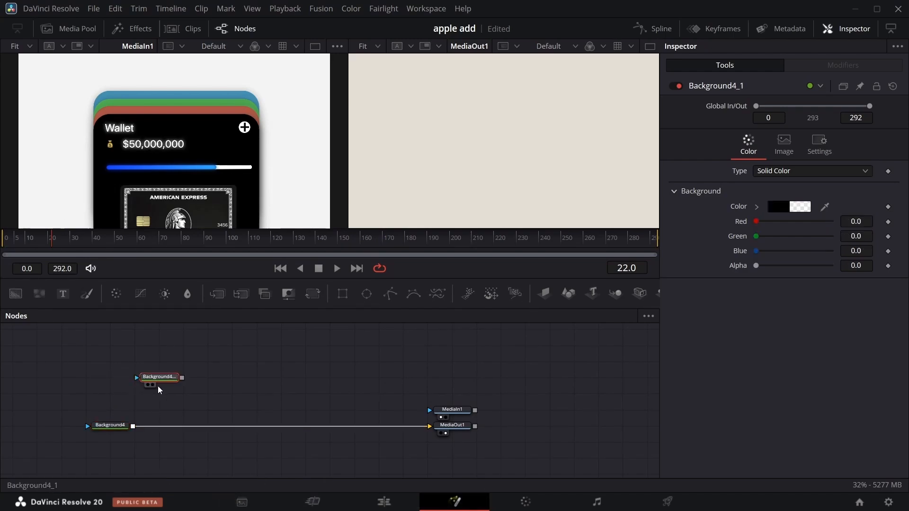
drag(15, 294, 225, 349)
click(208, 384)
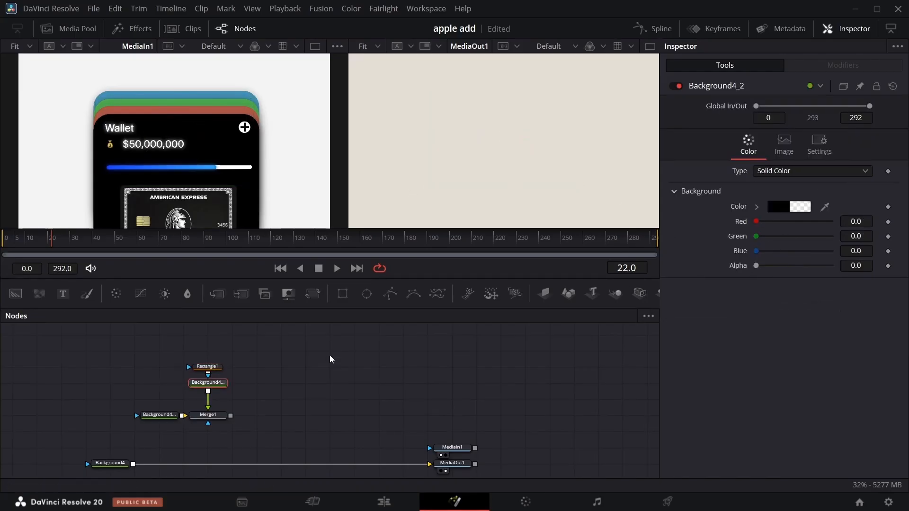
drag(756, 265, 831, 266)
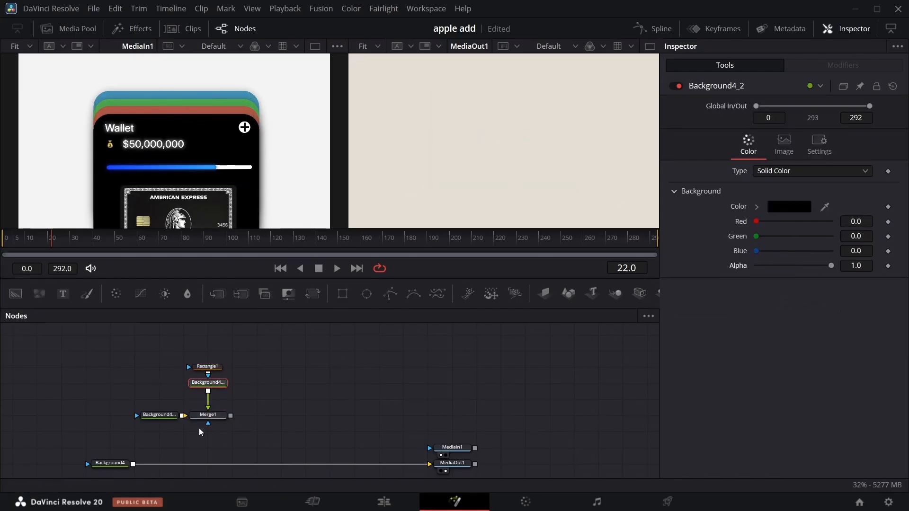
click(202, 423)
- Fit the Rectangle1 mask to the reference card: center X 0.504301, Y 0.216216, width 0.529, height 0.878378, corner radius 0.21
click(208, 367)
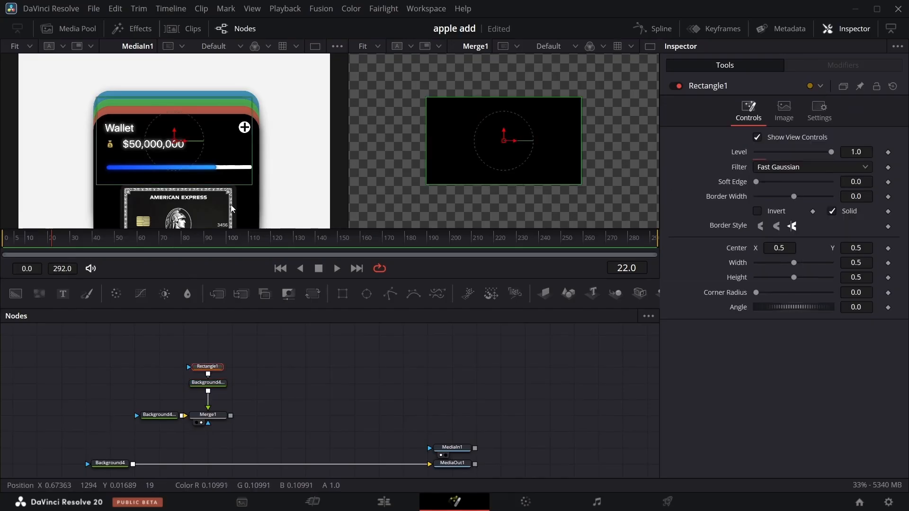
drag(174, 140, 173, 193)
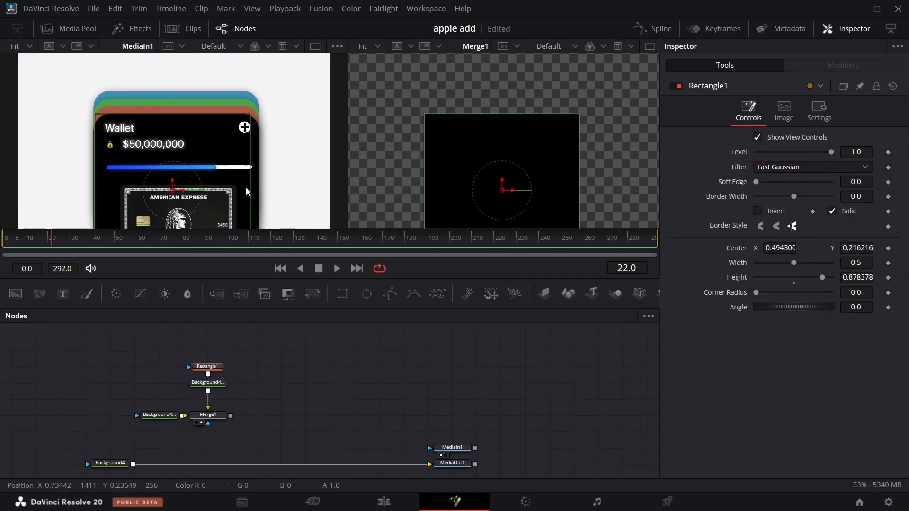
drag(769, 249, 773, 249)
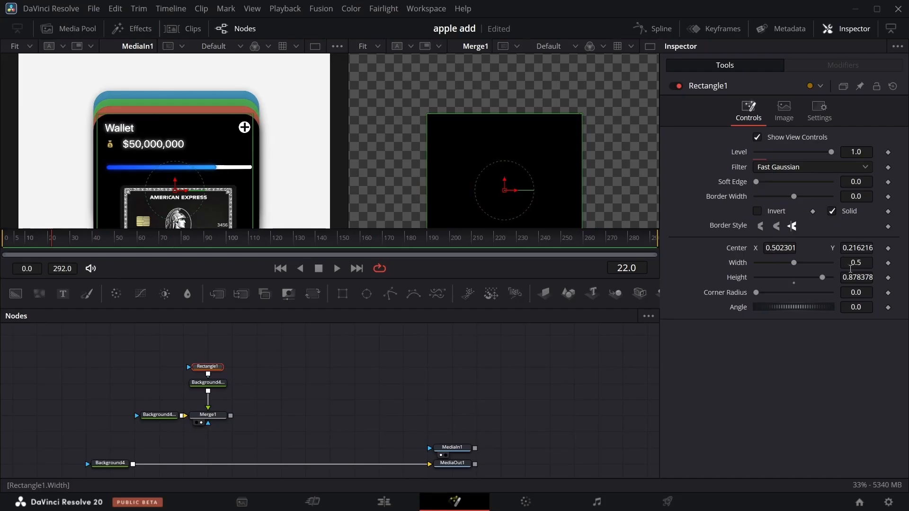
drag(850, 265, 859, 265)
drag(783, 249, 783, 249)
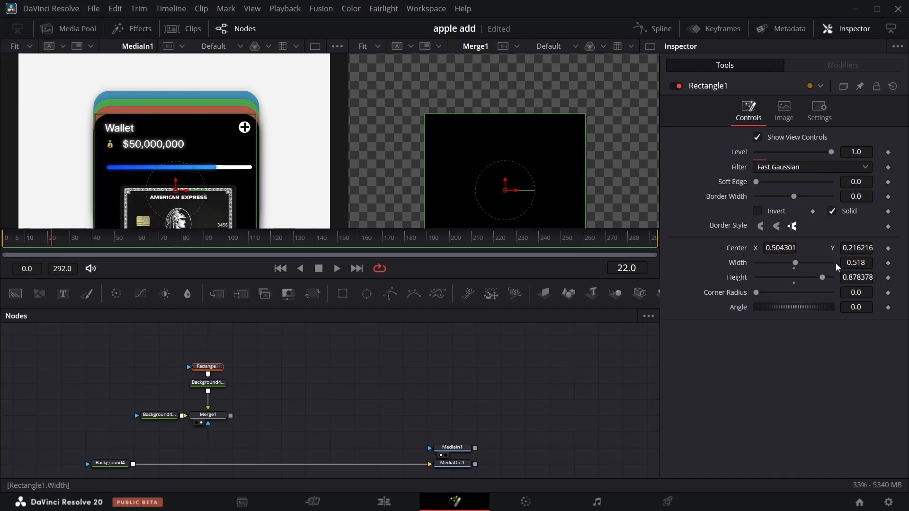
drag(850, 264, 859, 293)
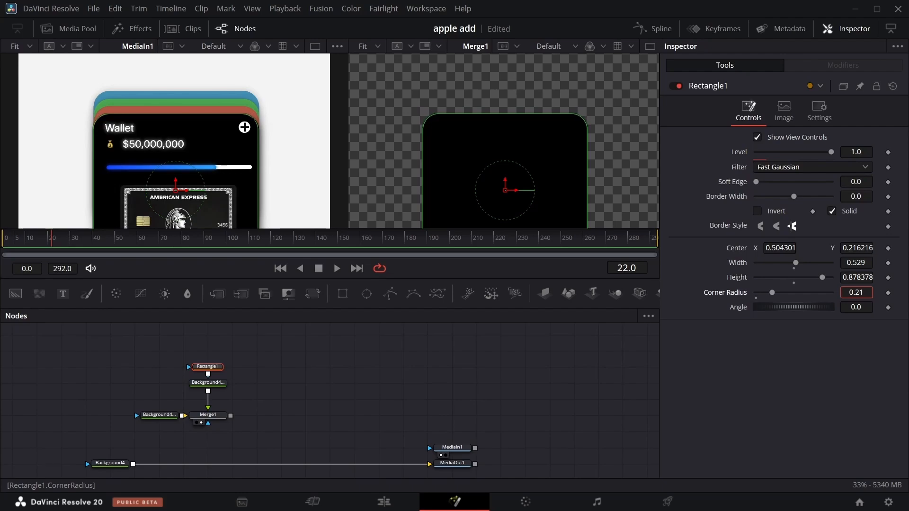
scroll(278, 116, down, 2)
scroll(497, 195, up, 3)
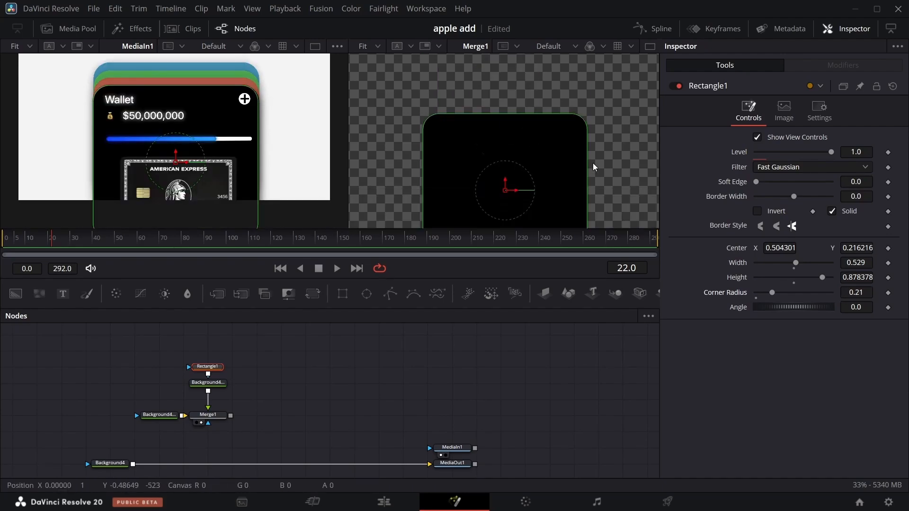
- Add a Drop Shadow after the masked black Background, with drop angle 93.5 and drop distance 0.0455
drag(208, 383, 402, 351)
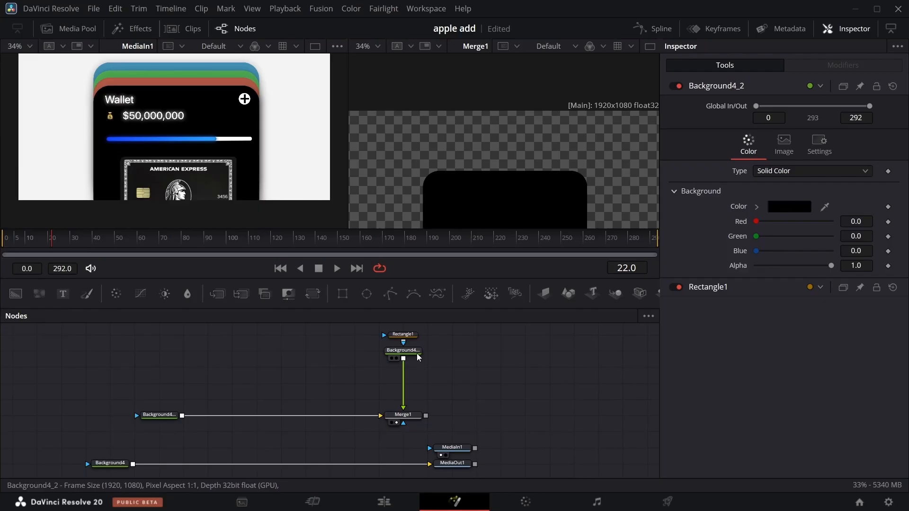
key(shift+space)
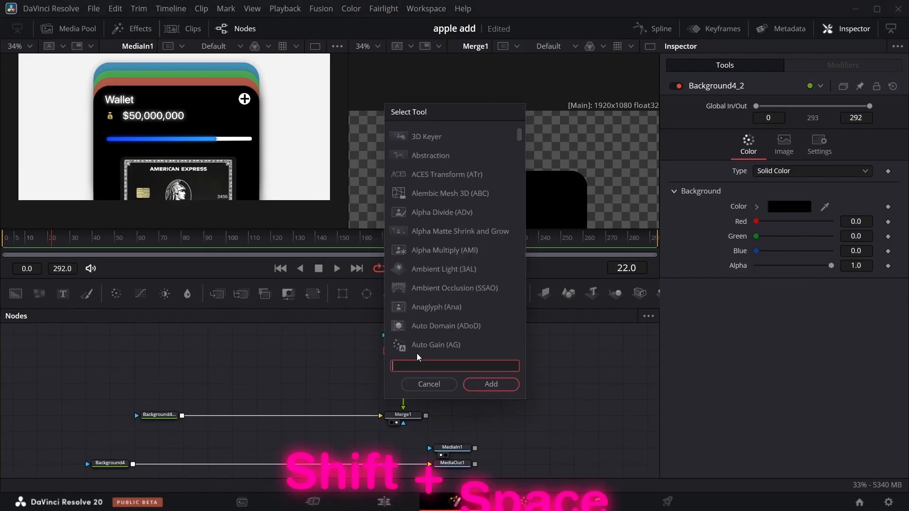
text(drop)
key(Return)
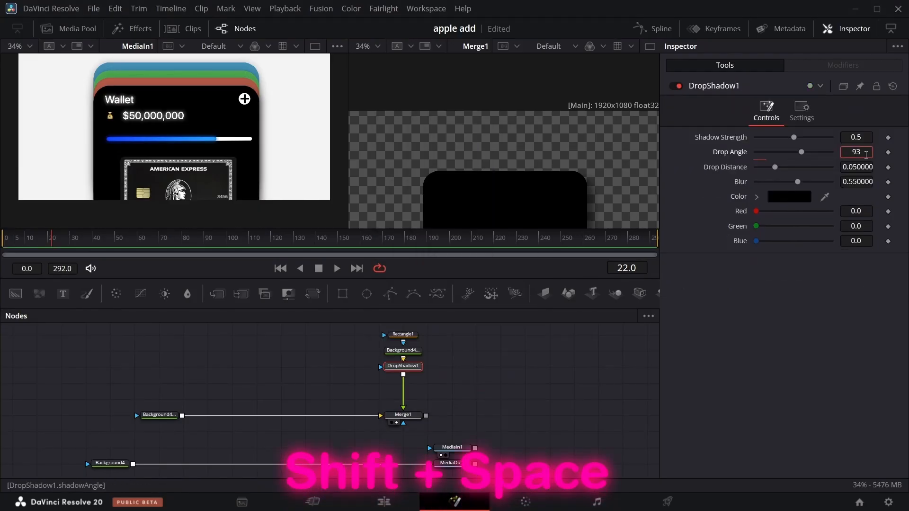
drag(866, 155, 867, 155)
drag(863, 168, 848, 169)
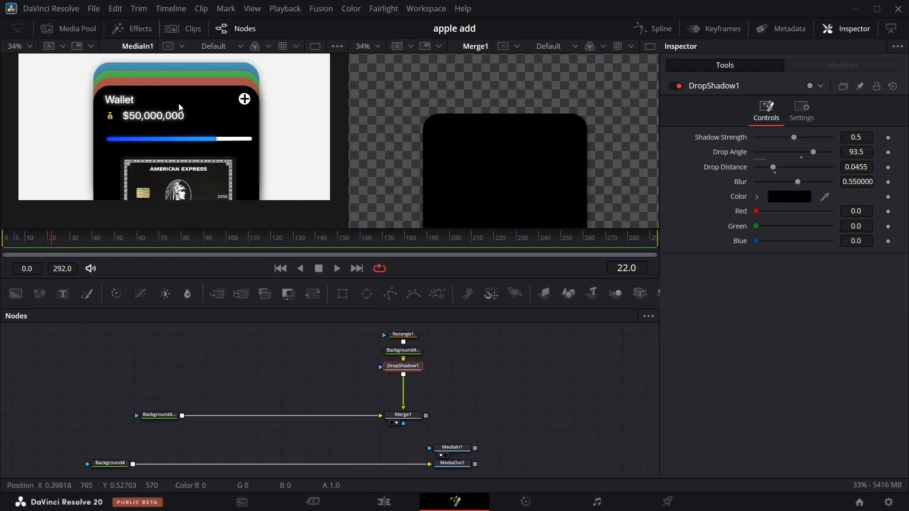
- Make three copies of the Rectangle1, Background and DropShadow1 node group
drag(434, 328, 403, 387)
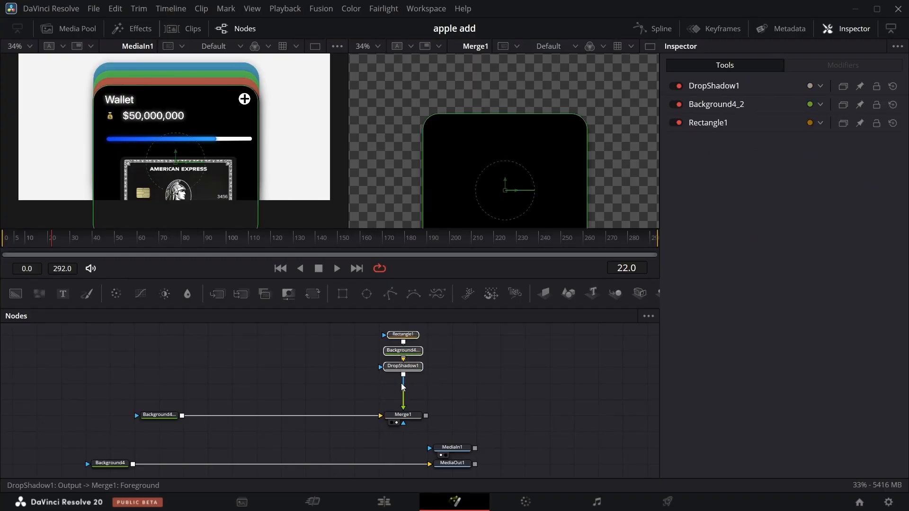
click(329, 355)
key(ctrl+v)
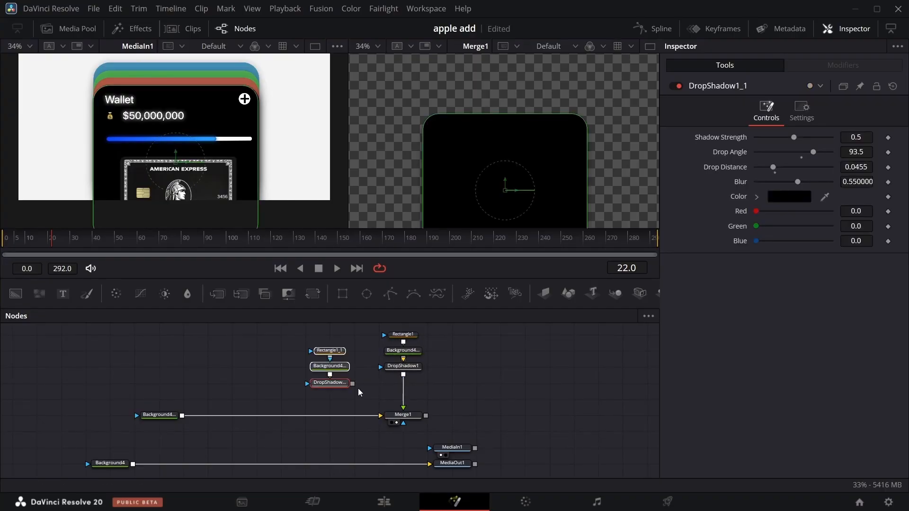
key(ctrl+v)
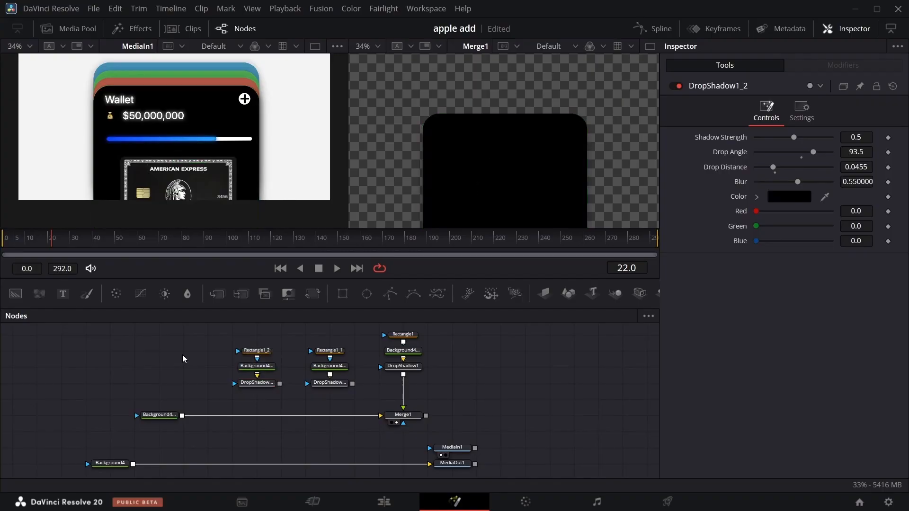
key(ctrl+v)
- Merge the three copied card groups between the transparent Background and Merge1
drag(159, 415, 86, 415)
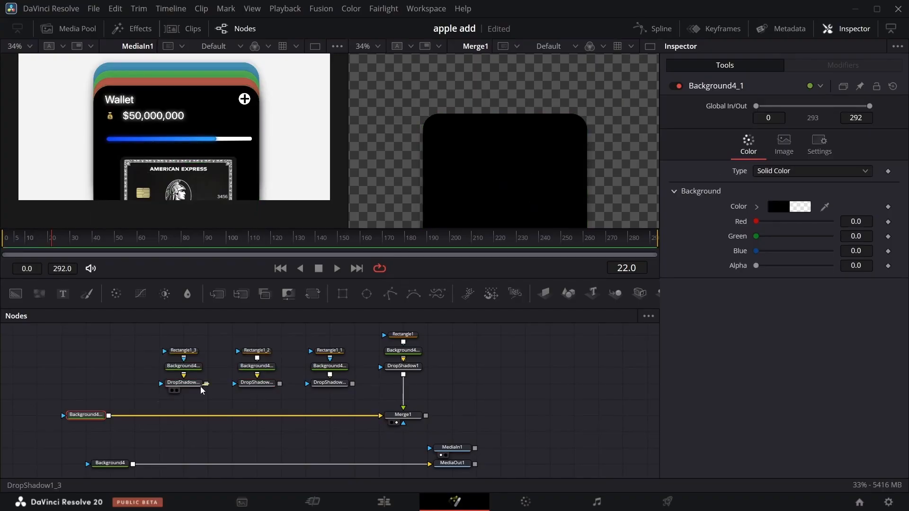
drag(206, 384, 109, 417)
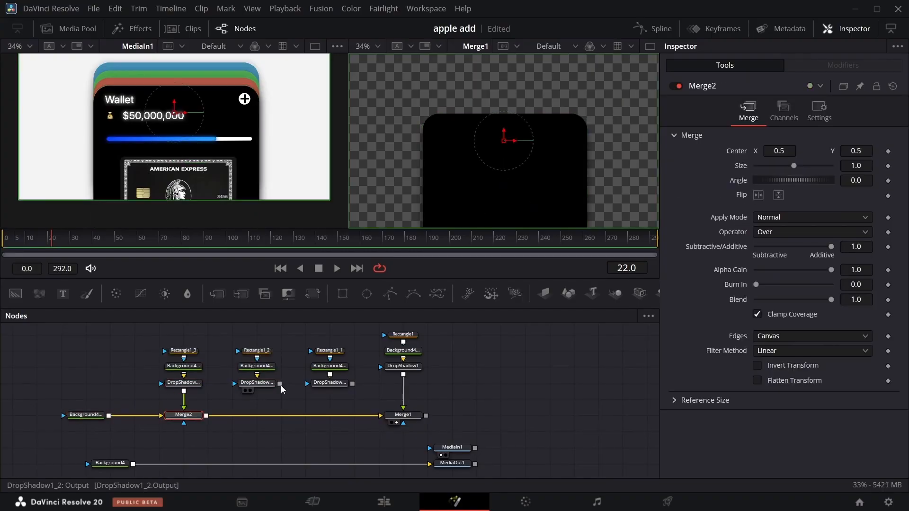
drag(280, 384, 207, 417)
drag(352, 384, 281, 416)
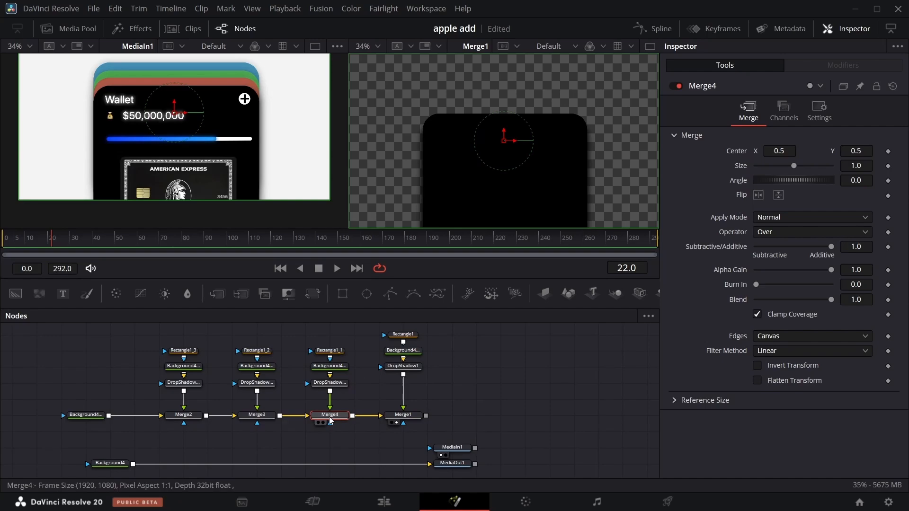
- Colour the Rectangle1_1 card with the reference's sampled brick red and set its mask's center Y to 0.256216
click(330, 366)
drag(825, 209, 238, 86)
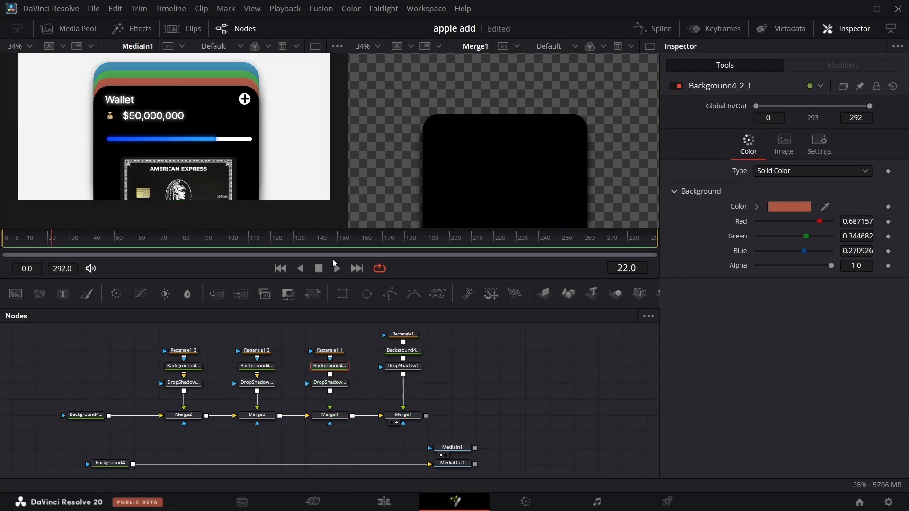
click(330, 351)
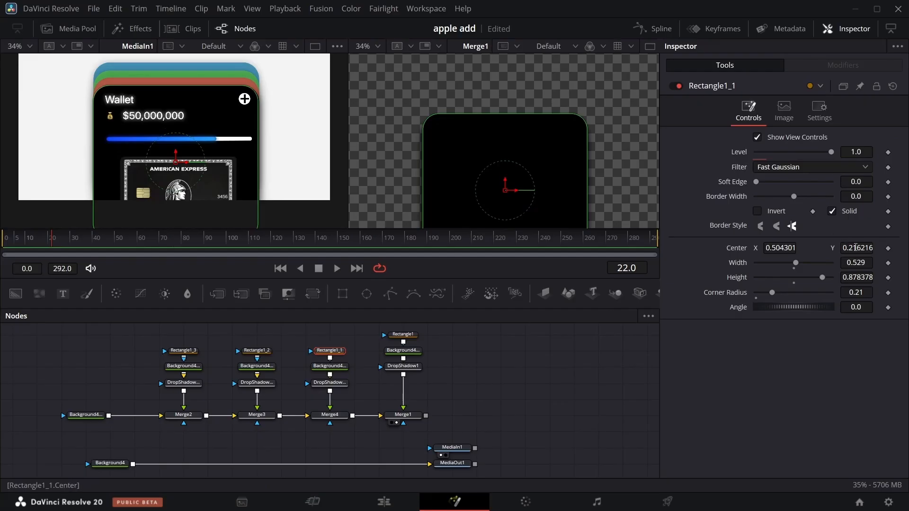
drag(856, 247, 874, 248)
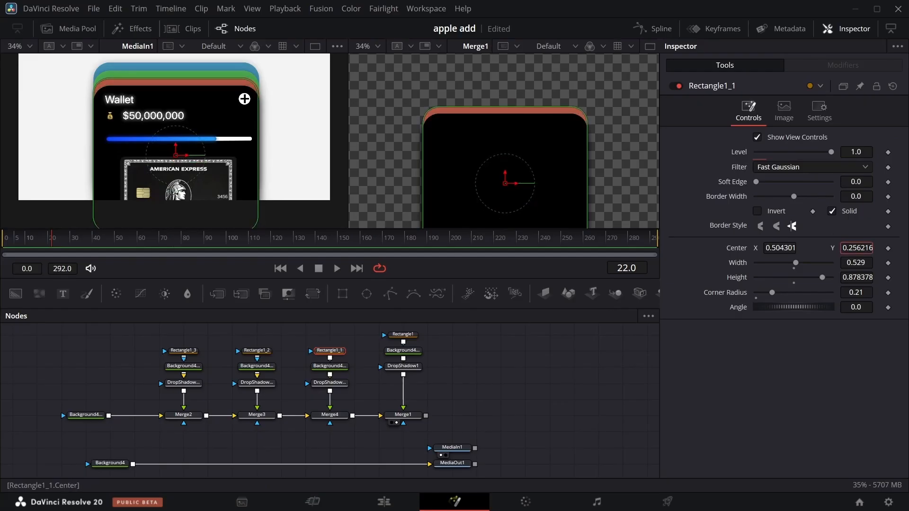
- Raise the Rectangle1_2 and Rectangle1_3 masks so their top edges stack above the red card
click(257, 351)
drag(841, 248, 908, 248)
click(184, 351)
- Sample the reference's blue for the Rectangle1_3 card and green for the Rectangle1_2 card, and set Rectangle1_3's center Y to 0.336216
click(175, 367)
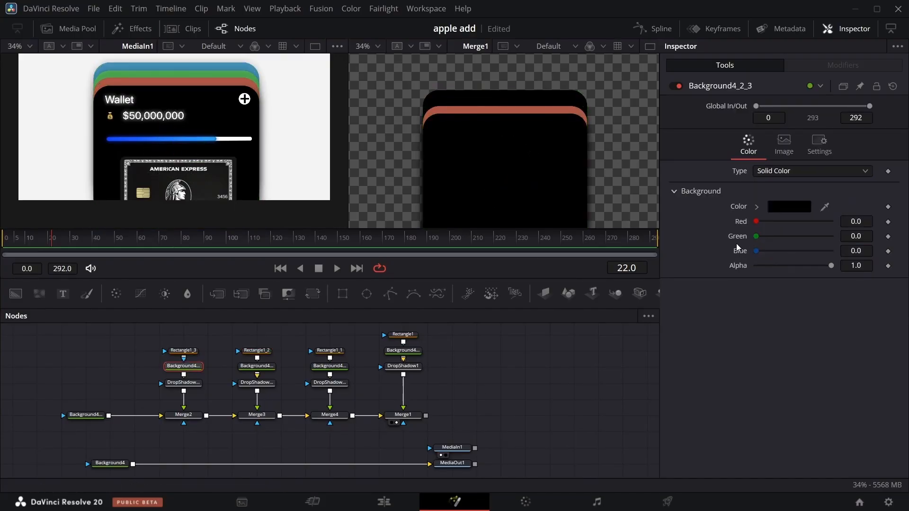
drag(824, 207, 235, 79)
click(257, 366)
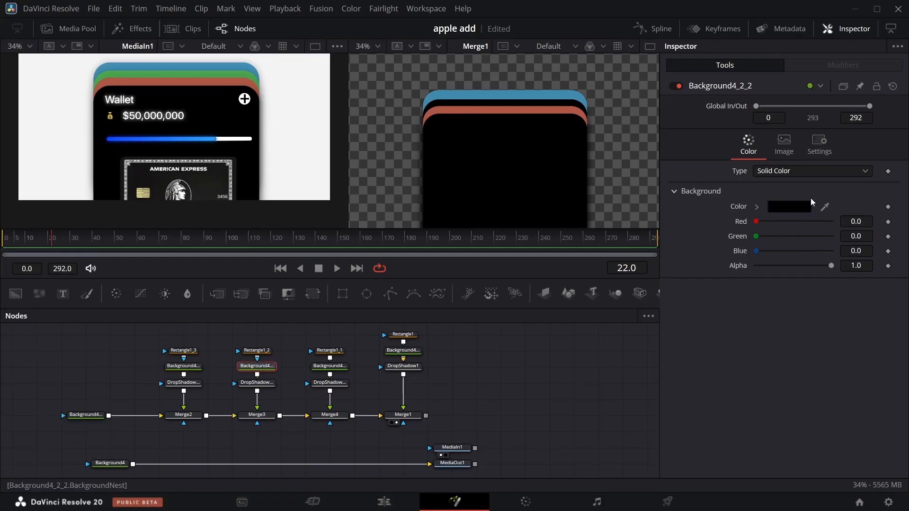
drag(825, 207, 230, 76)
click(184, 351)
drag(848, 247, 841, 247)
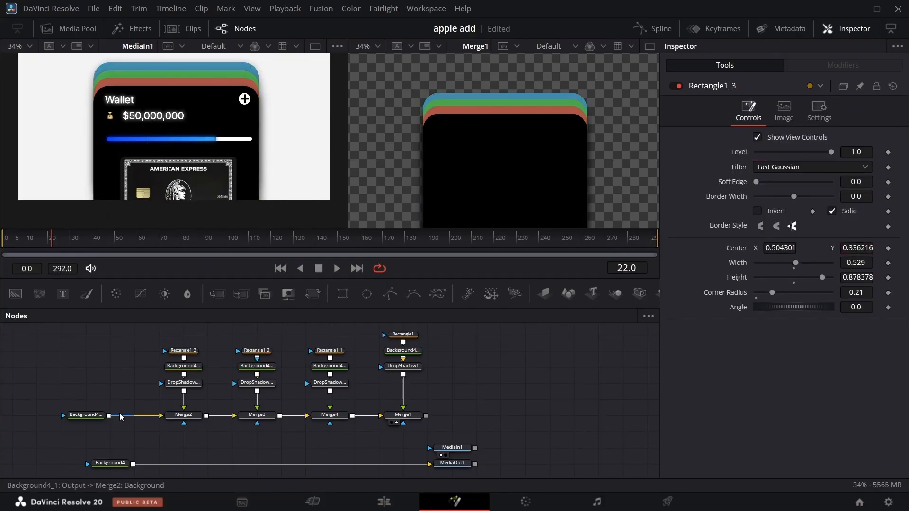
- Detach the front black card's Rectangle1, Background and DropShadow1 nodes from Merge1 and place them above the node row
drag(85, 415, 110, 415)
drag(260, 343, 153, 415)
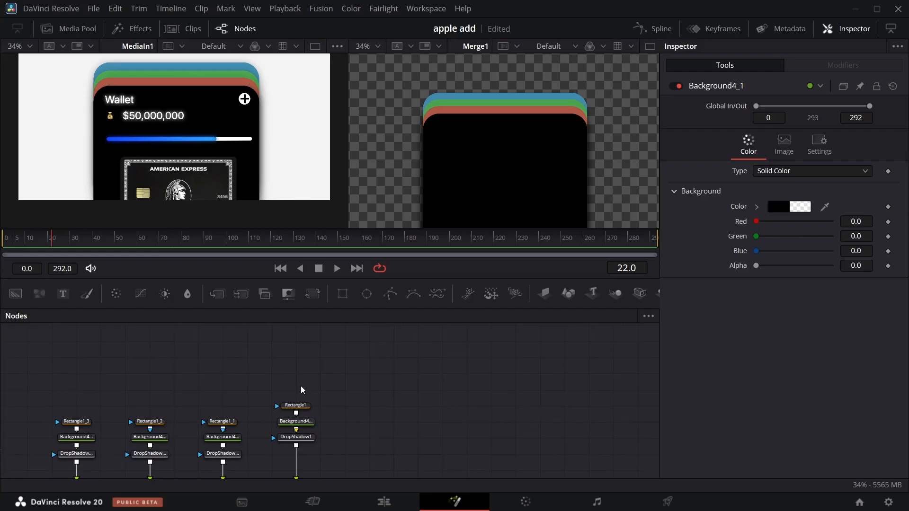
drag(300, 387, 76, 396)
scroll(313, 411, up, 1)
scroll(330, 416, down, 2)
scroll(314, 392, up, 2)
scroll(300, 408, down, 2)
scroll(115, 413, left, 3)
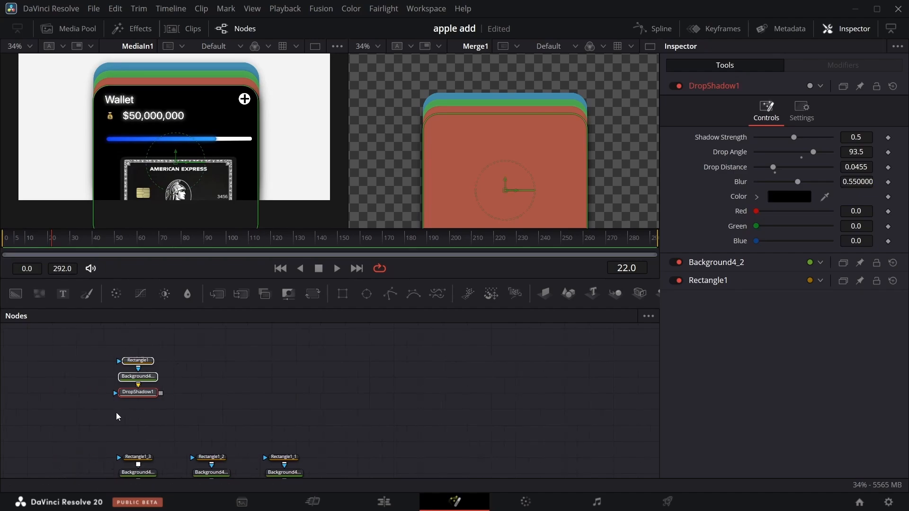
- Merge DropShadow1's output over a new transparent Background and show that merge in the second viewer
drag(246, 378, 197, 377)
drag(9, 299, 152, 422)
drag(235, 393, 186, 426)
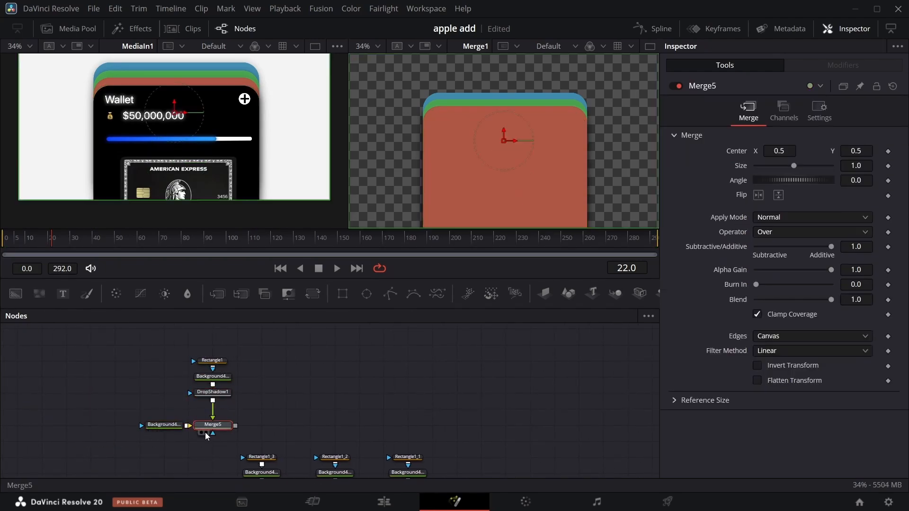
key(2)
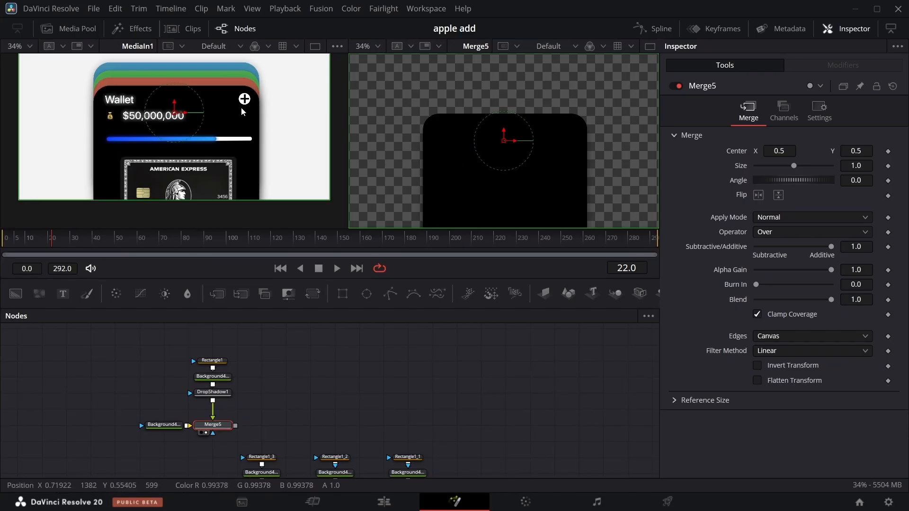
- Add a new Background masked by an Ellipse, and link the ellipse's width to its Height with an expression
drag(16, 294, 285, 392)
drag(367, 293, 293, 402)
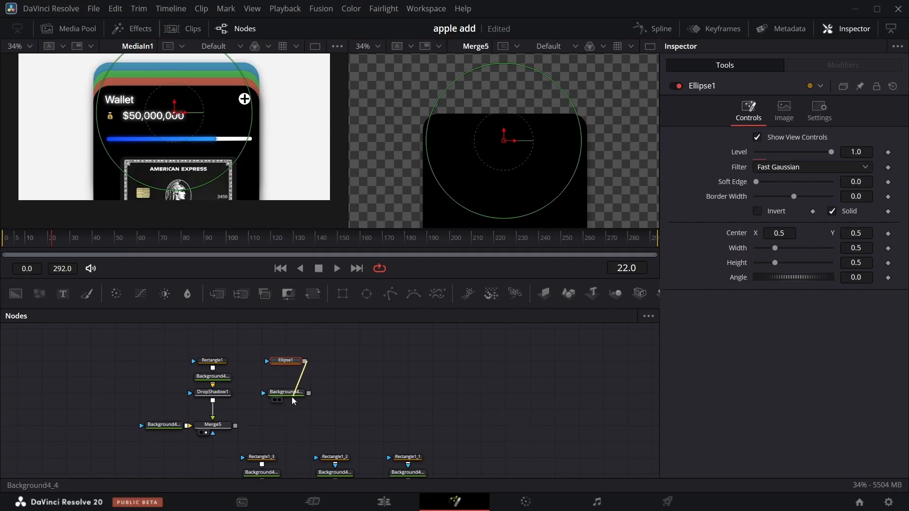
right_click(735, 252)
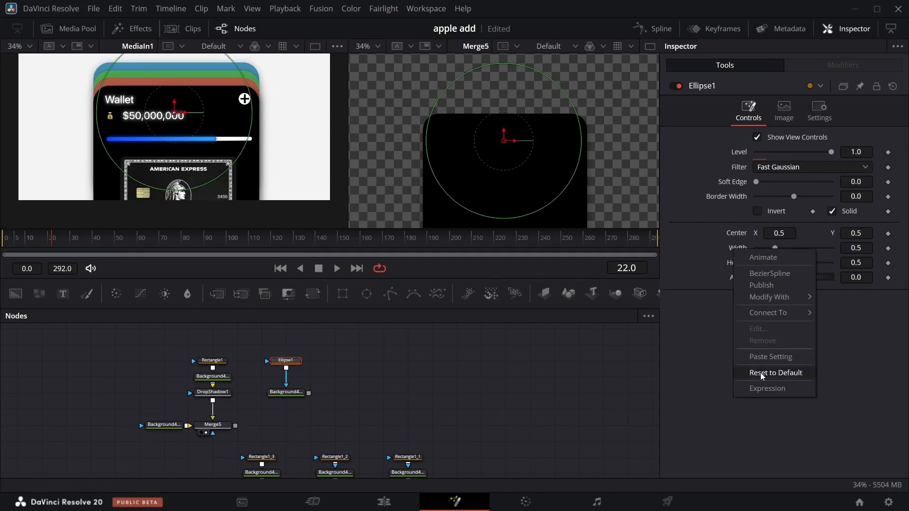
click(757, 391)
drag(741, 283, 741, 284)
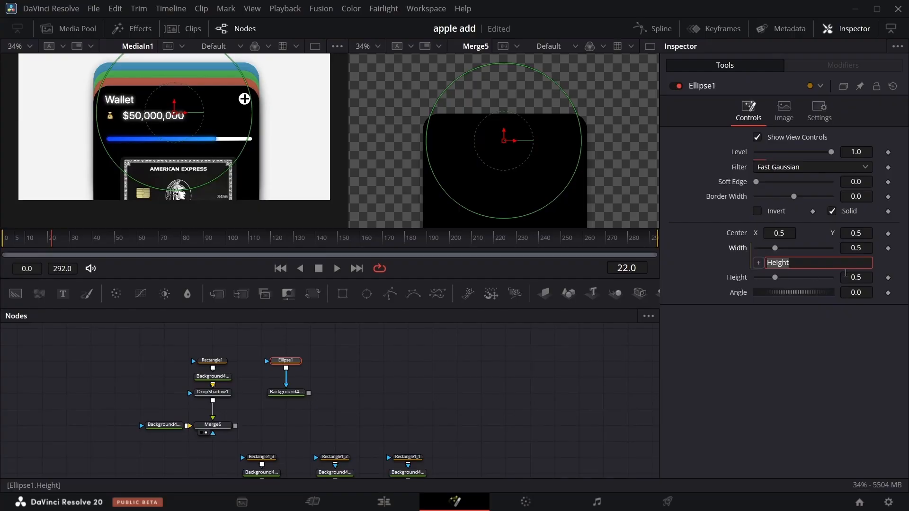
- Shrink Ellipse1 to height 0.04, place it near the card's upper-right corner, and make its Background opaque white
drag(861, 277, 819, 242)
drag(504, 141, 574, 126)
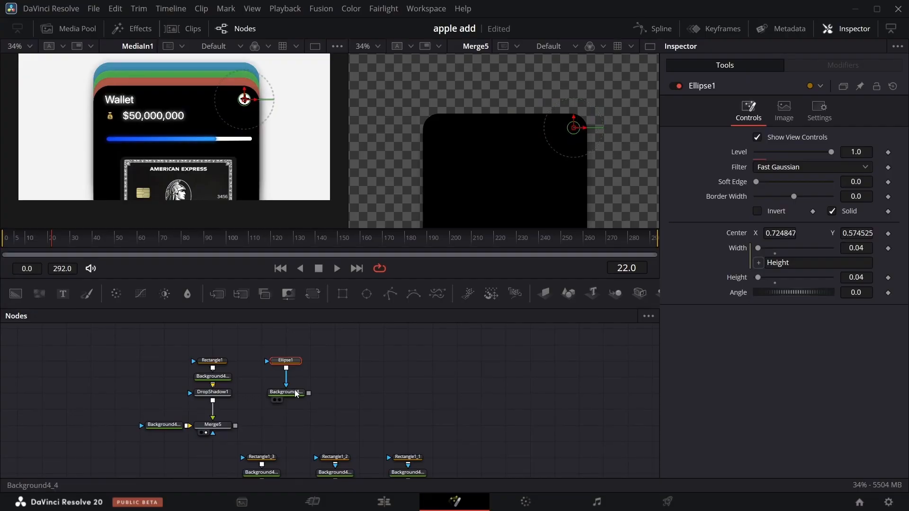
click(294, 392)
drag(757, 265, 810, 264)
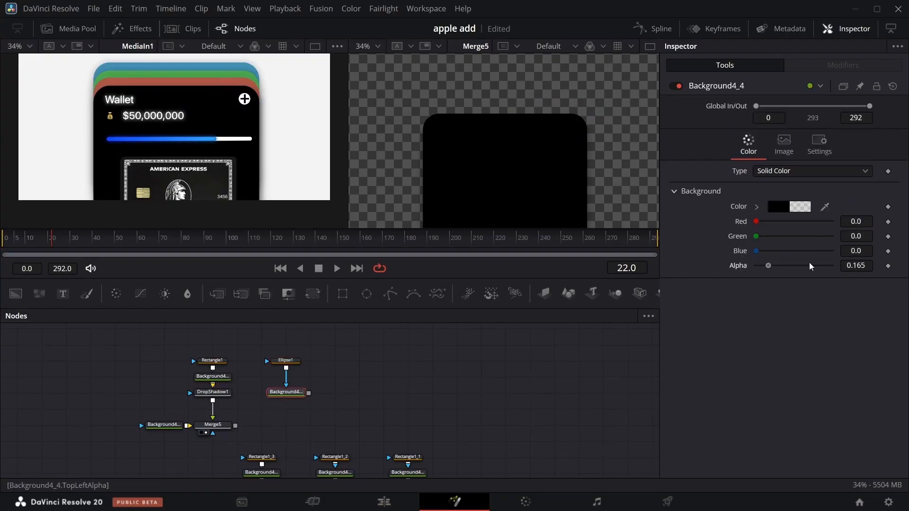
click(575, 359)
- Merge the circle's Background over Merge5, and merge a new Text node over that Background
drag(308, 393, 235, 426)
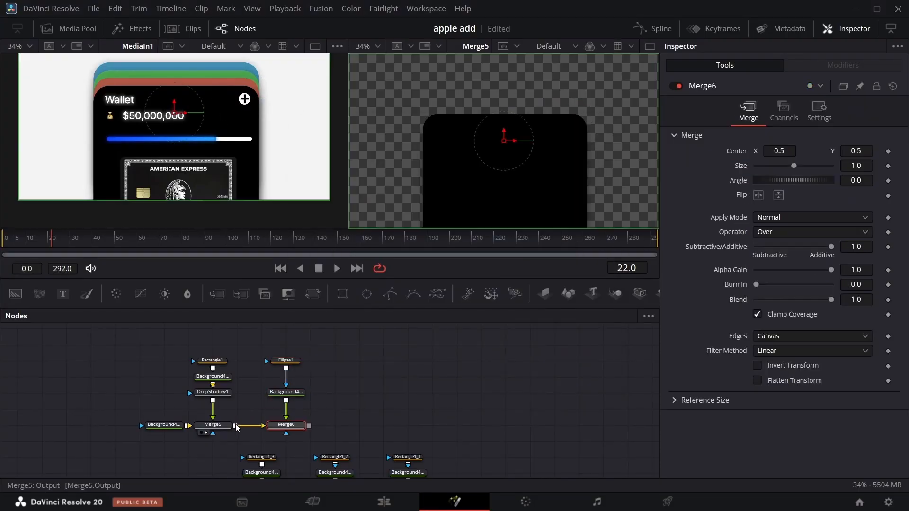
drag(64, 294, 365, 389)
drag(349, 395, 251, 395)
- Tidy the node graph by moving the card nodes aside and lining up Text1, Merge7, Merge6 and the ellipse nodes beside them
drag(145, 334, 225, 448)
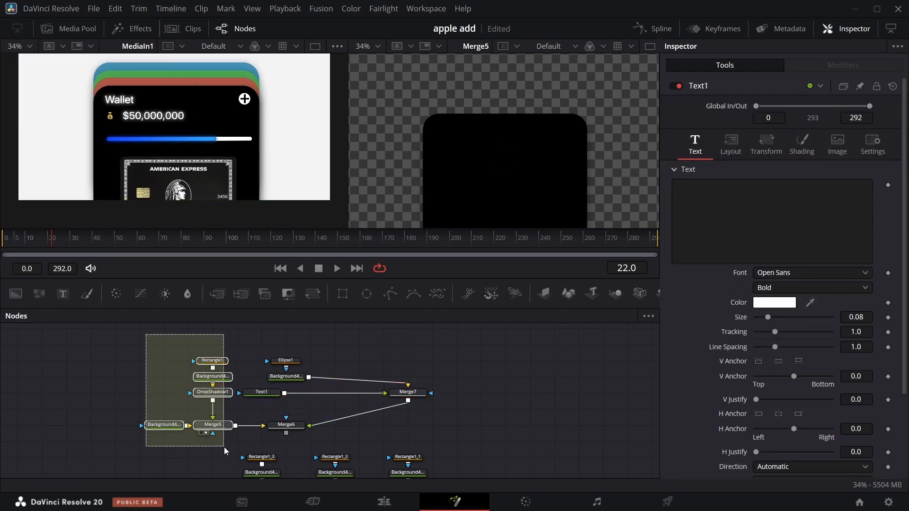
drag(214, 425, 141, 425)
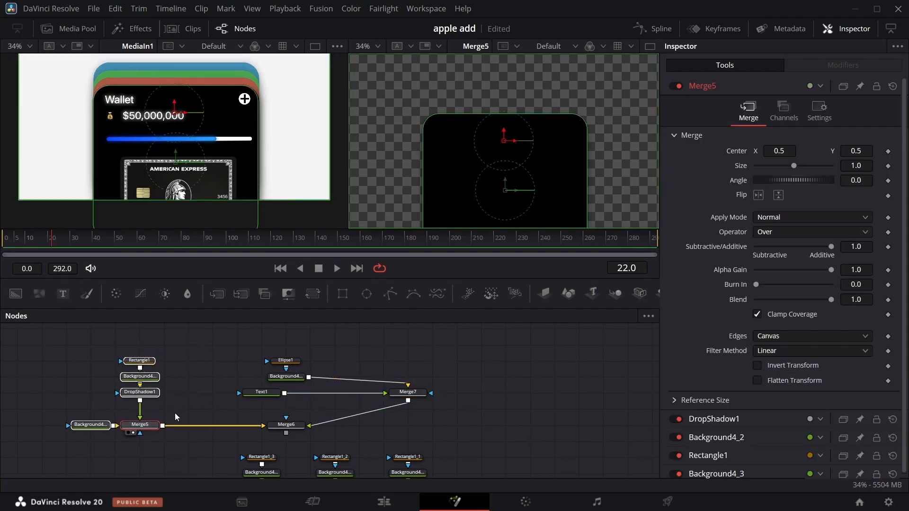
drag(262, 393, 237, 392)
drag(408, 392, 286, 392)
drag(223, 343, 308, 440)
drag(291, 426, 243, 425)
- Enter "+" as Text1's text and show Merge6 in the second viewer
click(188, 393)
click(716, 125)
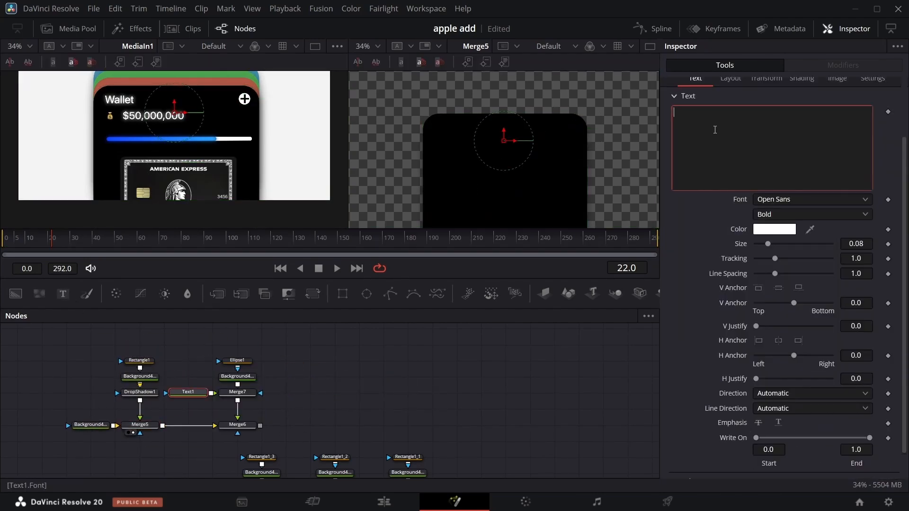
click(398, 373)
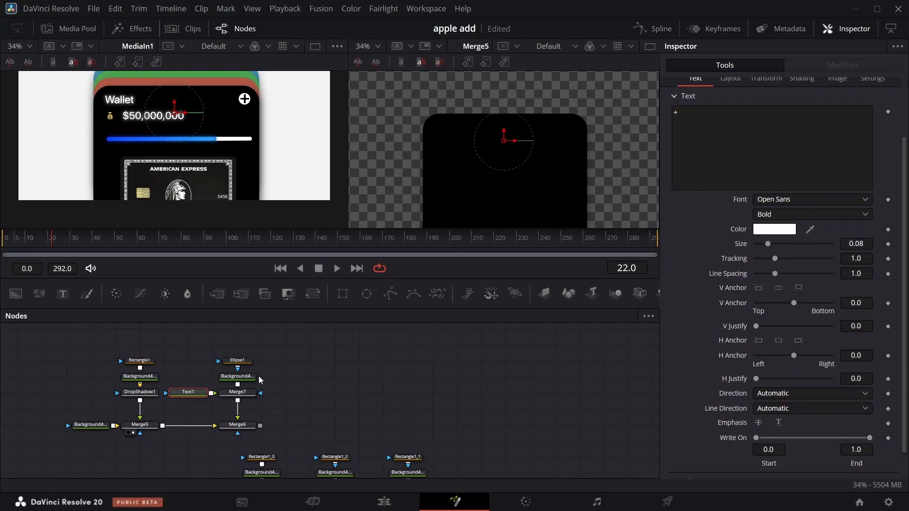
click(232, 433)
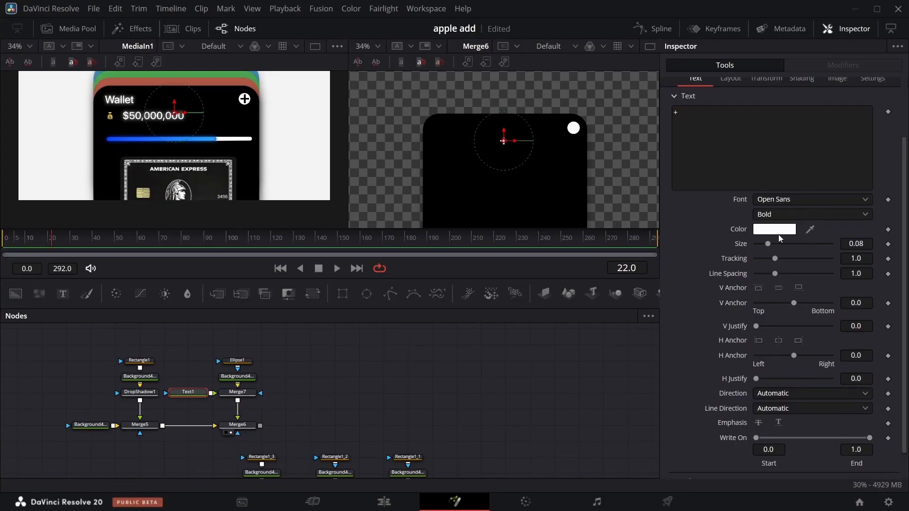
- Color the plus sign black and move it to the middle of the white circle
click(774, 231)
click(593, 266)
click(575, 360)
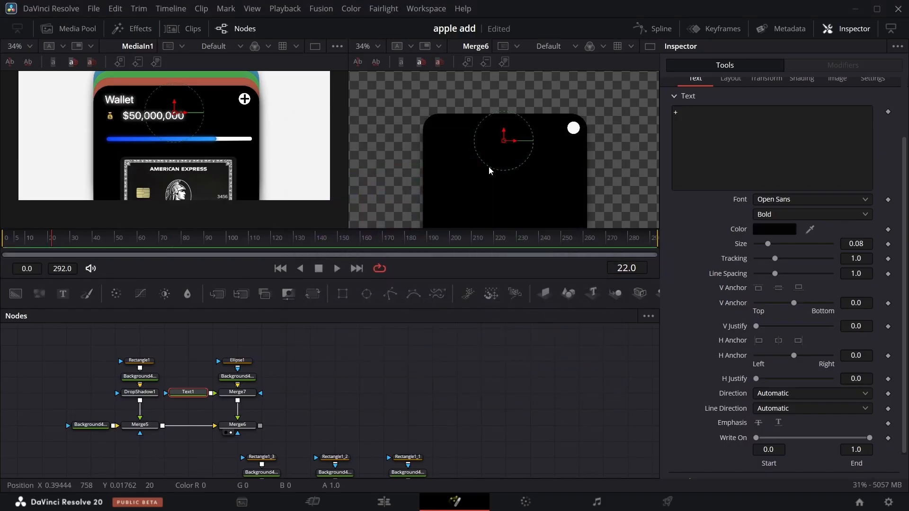
drag(546, 131, 574, 131)
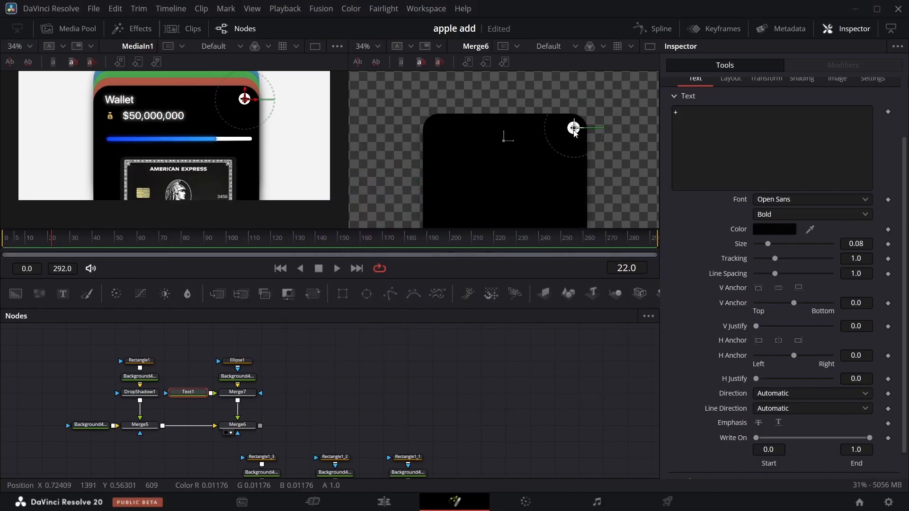
click(502, 338)
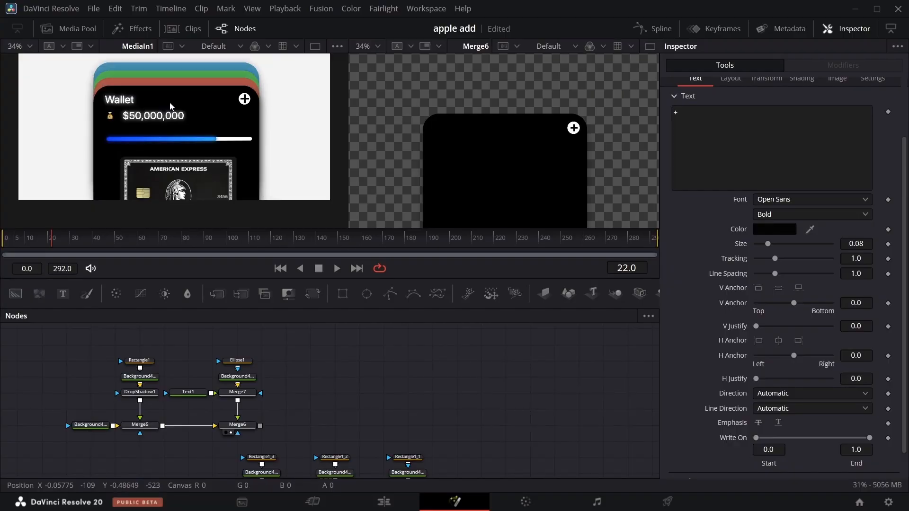
- Add a Text node reading "Wallet" and merge it over Merge6
drag(70, 297, 319, 384)
click(735, 136)
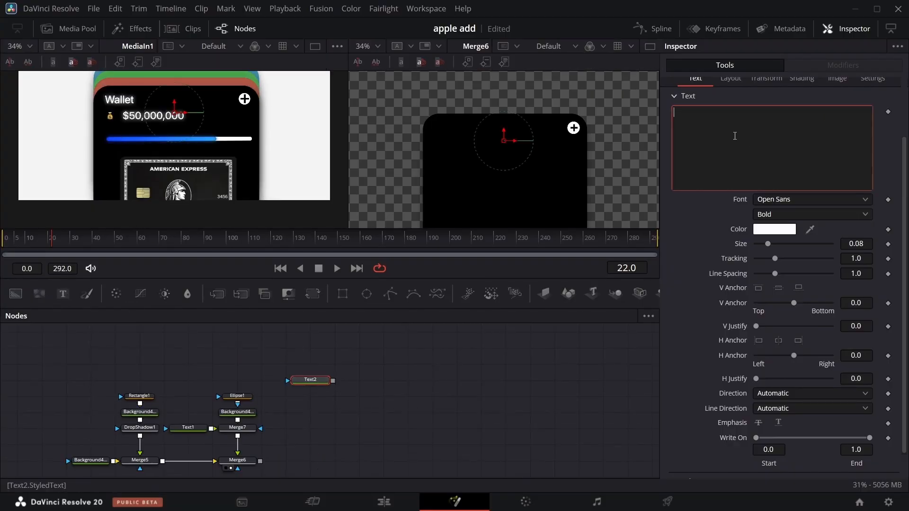
text(Wallet)
drag(333, 380, 262, 462)
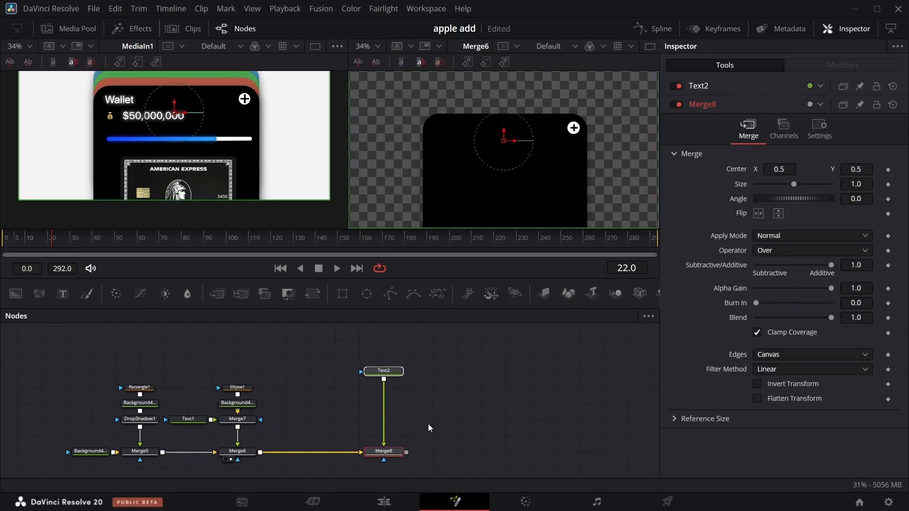
- Set the "Wallet" text's font to SF Pro Display Bold
click(402, 373)
click(782, 272)
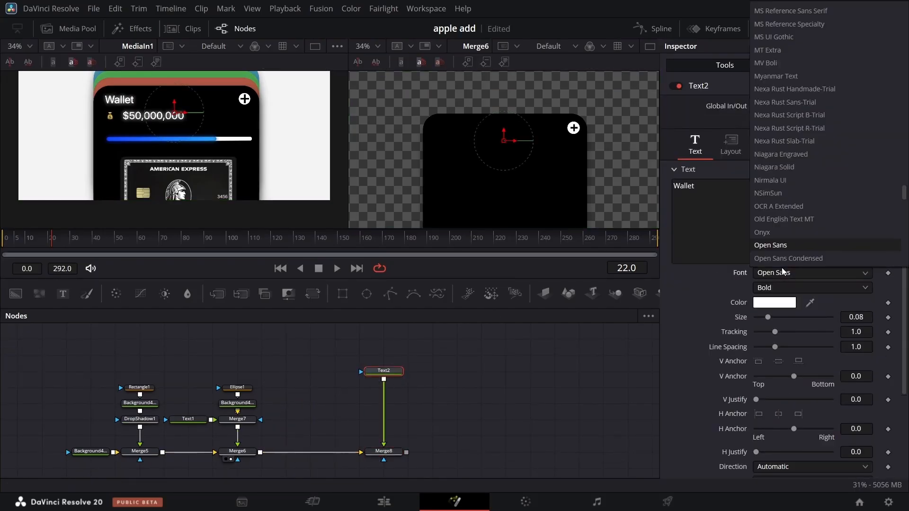
scroll(827, 150, down, 10)
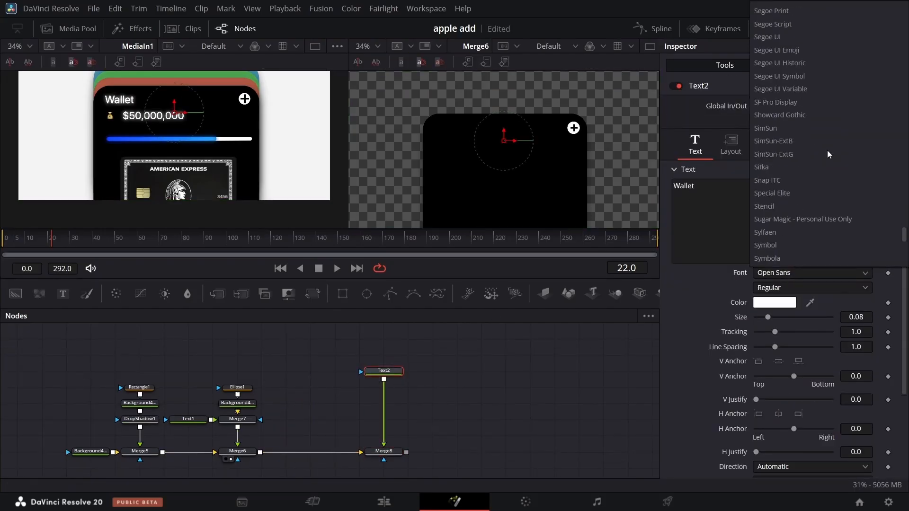
click(791, 101)
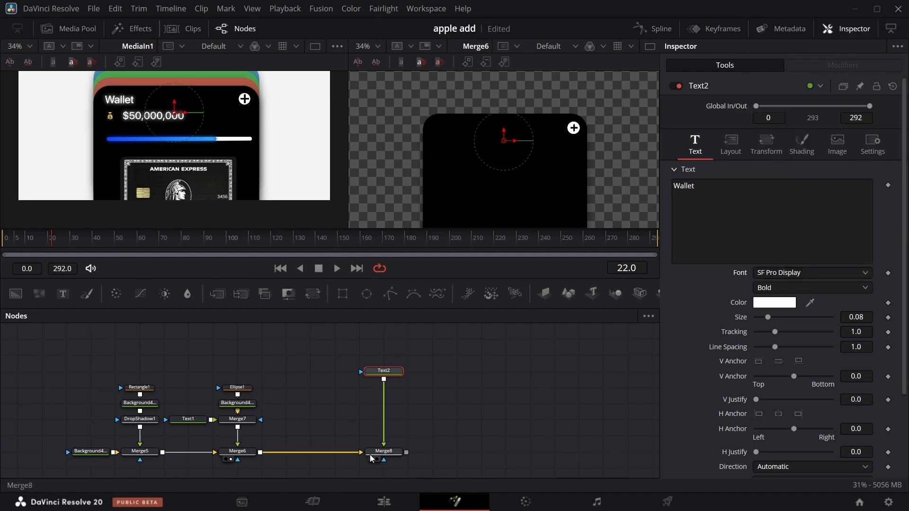
- Show Merge8 in the second viewer and keep the MediaIn1 reference in the first viewer
click(377, 460)
click(377, 460)
scroll(536, 428, down, 5)
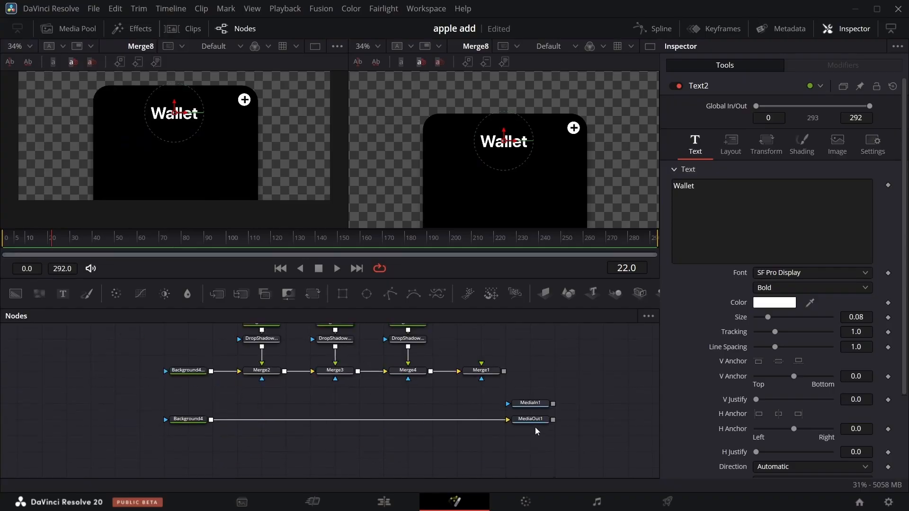
click(518, 410)
scroll(518, 410, up, 6)
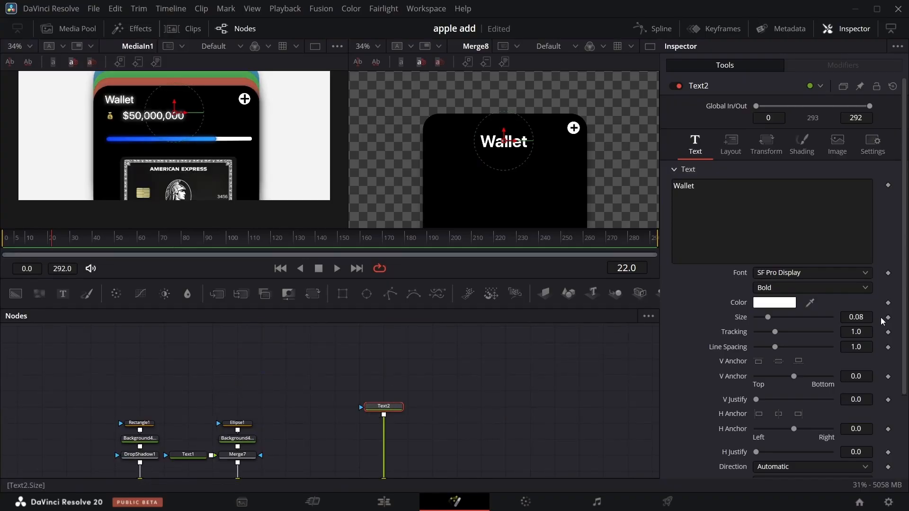
- Move the "Wallet" text to the card's upper-left corner and set its size to 0.0523
drag(856, 317, 839, 317)
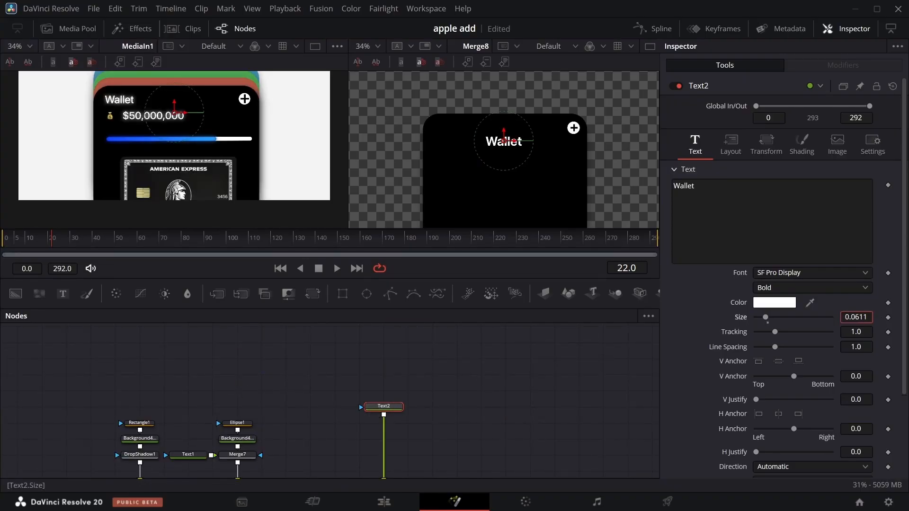
drag(504, 141, 450, 128)
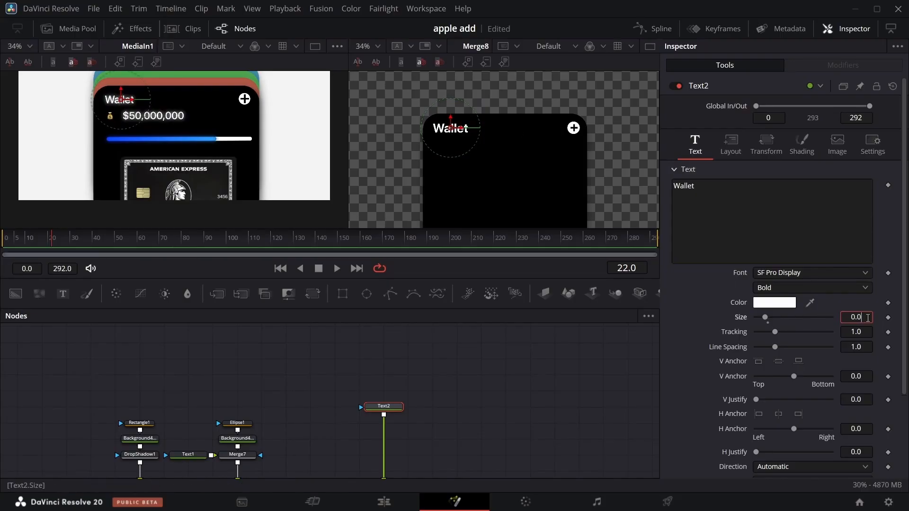
text(23)
key(Return)
- Duplicate the Text2 node and merge the copy over the original "Wallet" text
scroll(568, 369, down, 1)
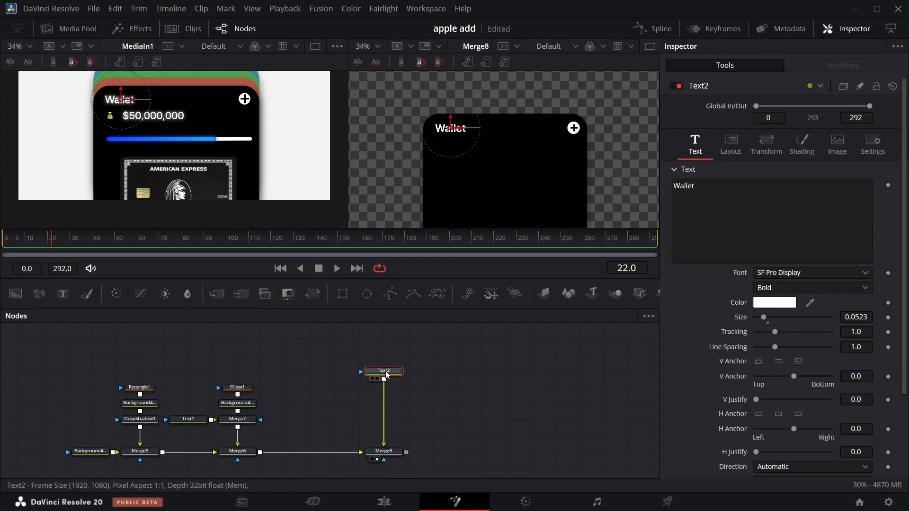
key(ctrl+c)
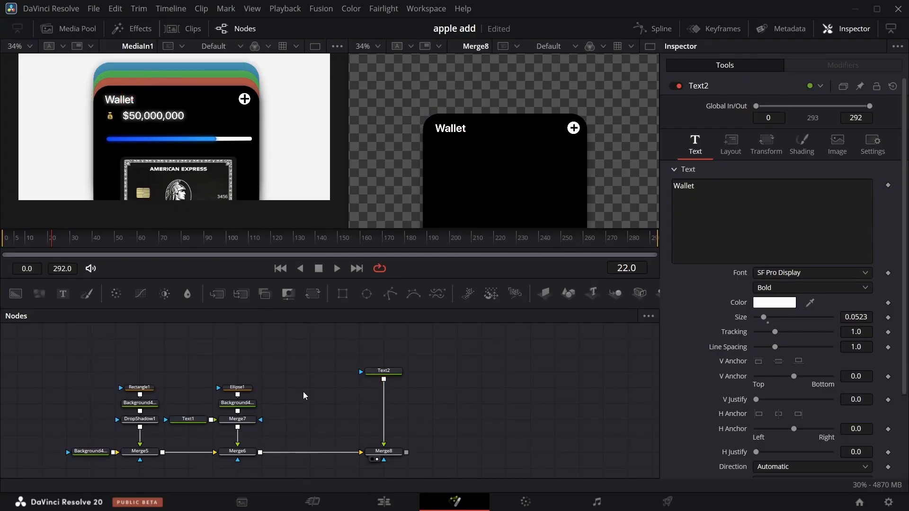
key(ctrl+v)
drag(332, 388, 382, 373)
- Replace the duplicated text with "$50,000,000"
click(321, 388)
click(702, 217)
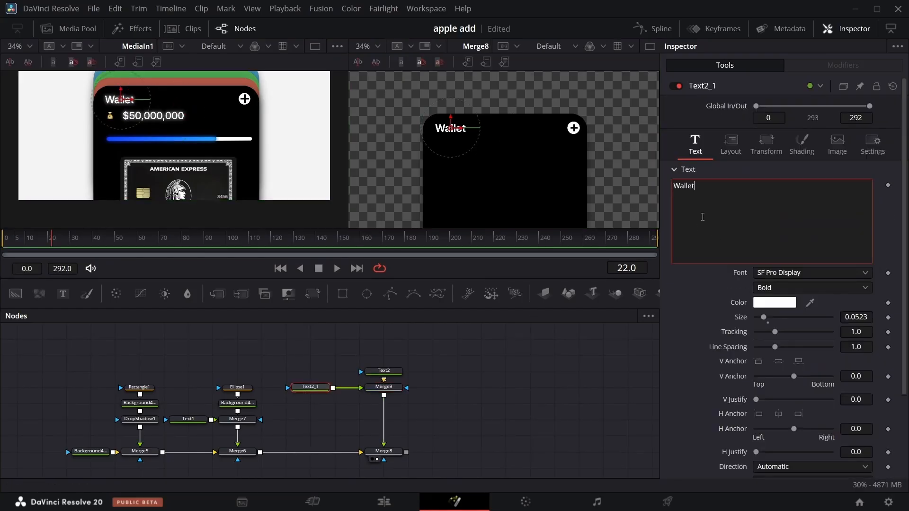
key(BackSpace)
key(BackSpace)
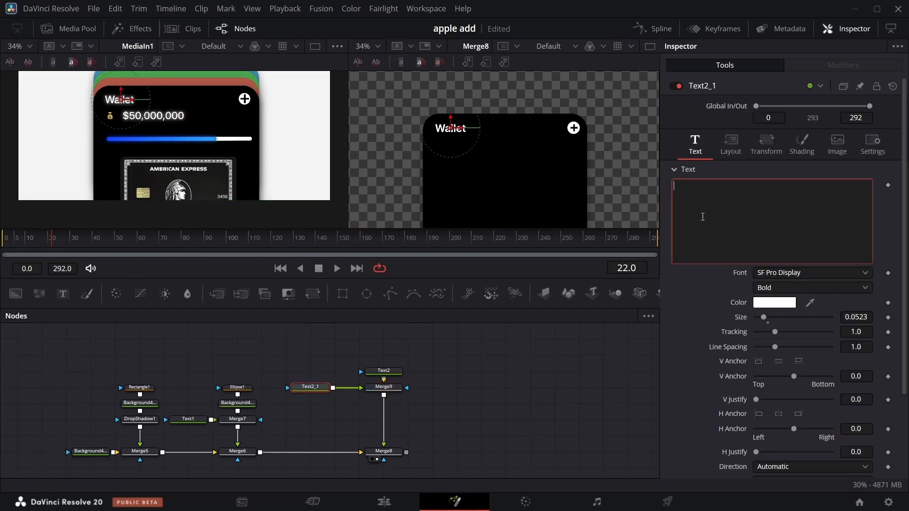
text($50,000,000)
- Position the amount text below "Wallet" at center X 0.423506, Y 0.478526, and set its size to 0.05
click(730, 144)
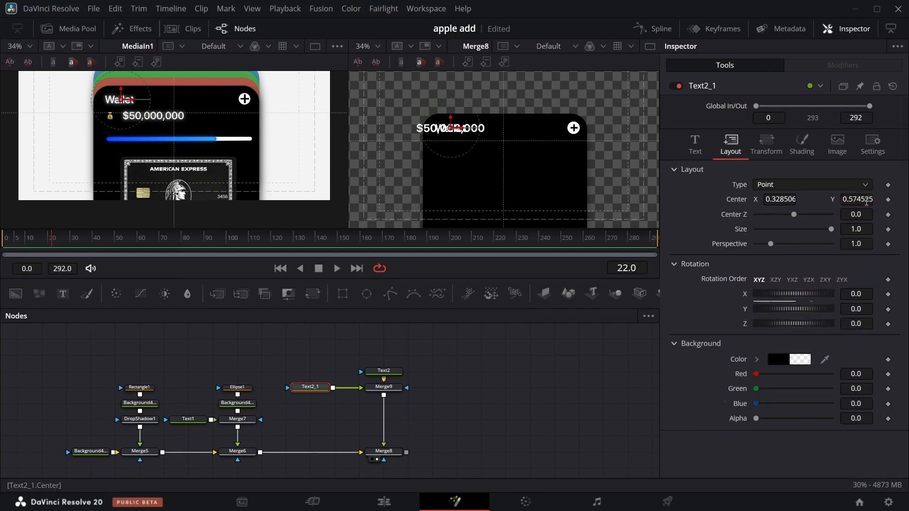
drag(857, 199, 821, 200)
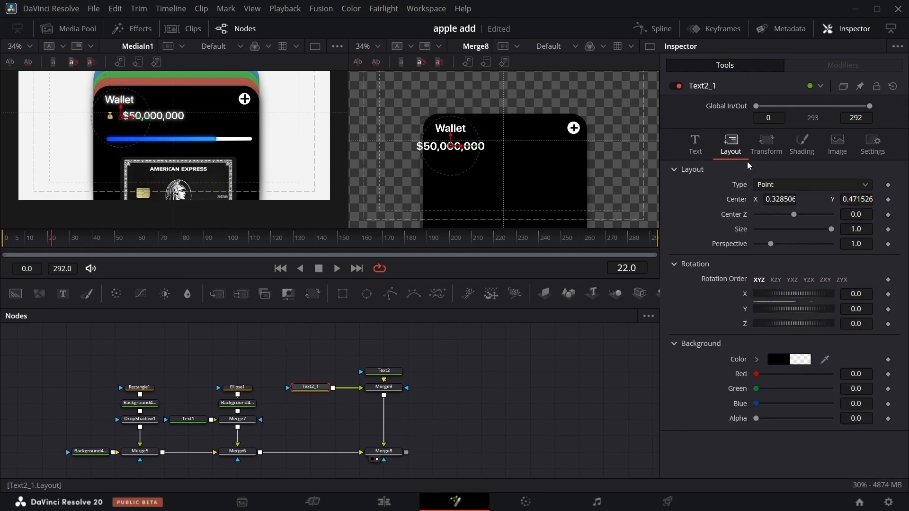
click(695, 142)
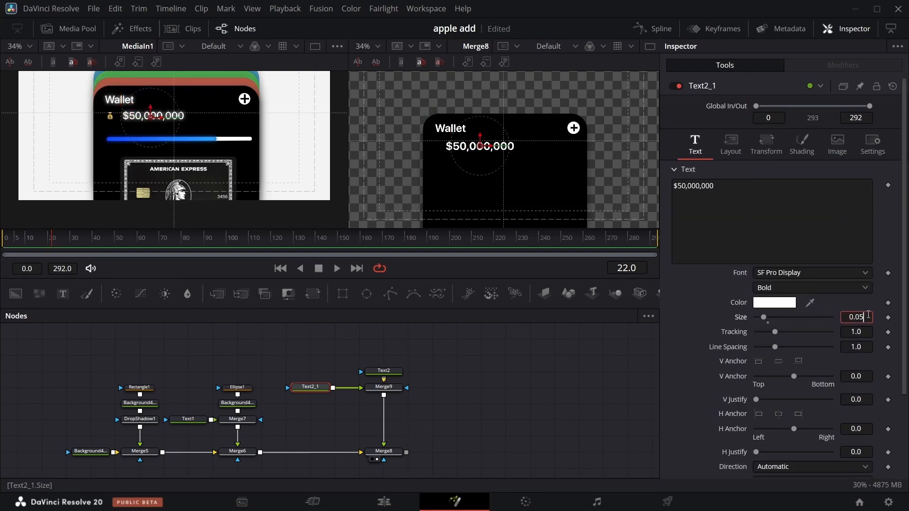
key(Return)
click(731, 144)
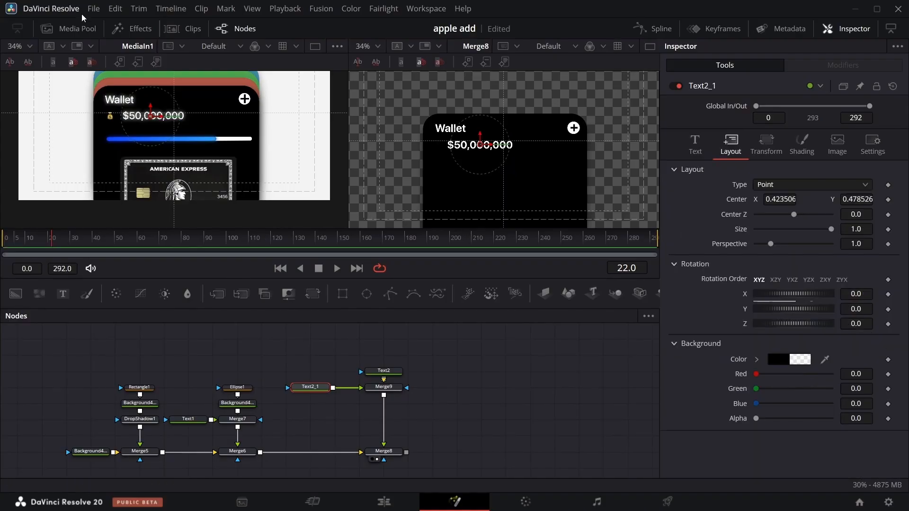
- Bring the money-bag emoji image into the composition, merge it over Merge9, and align its nodes below the text nodes
click(77, 27)
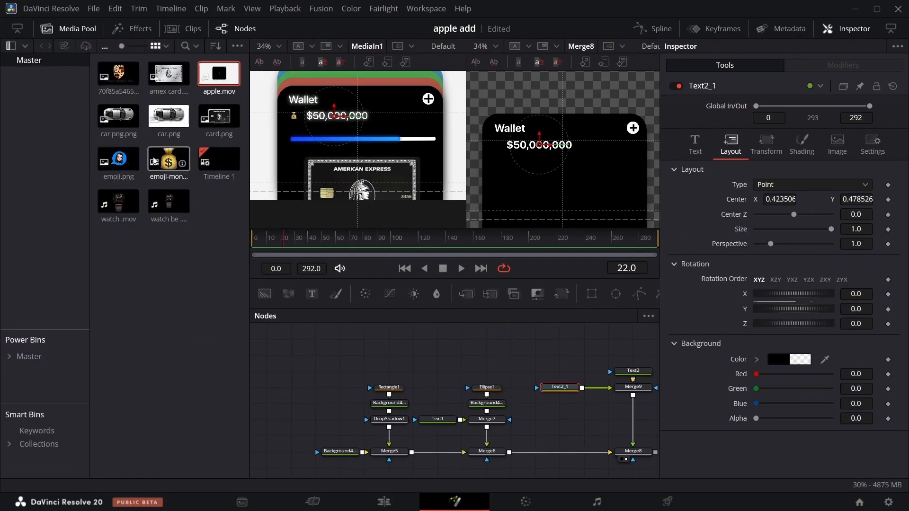
drag(155, 161, 559, 419)
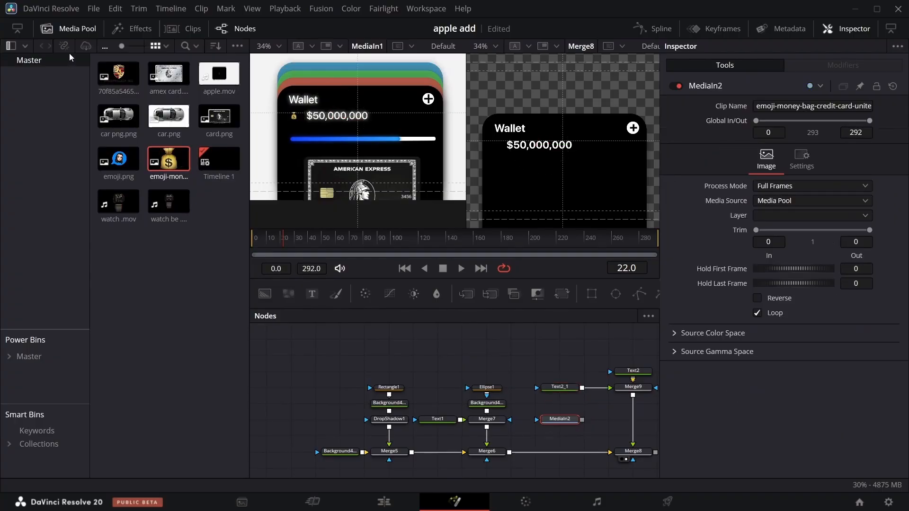
click(78, 28)
drag(333, 419, 384, 397)
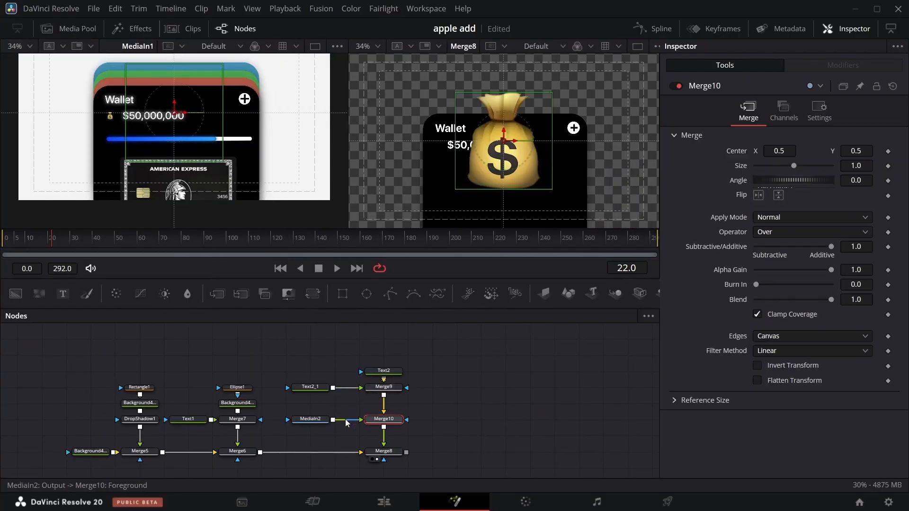
drag(278, 401, 384, 406)
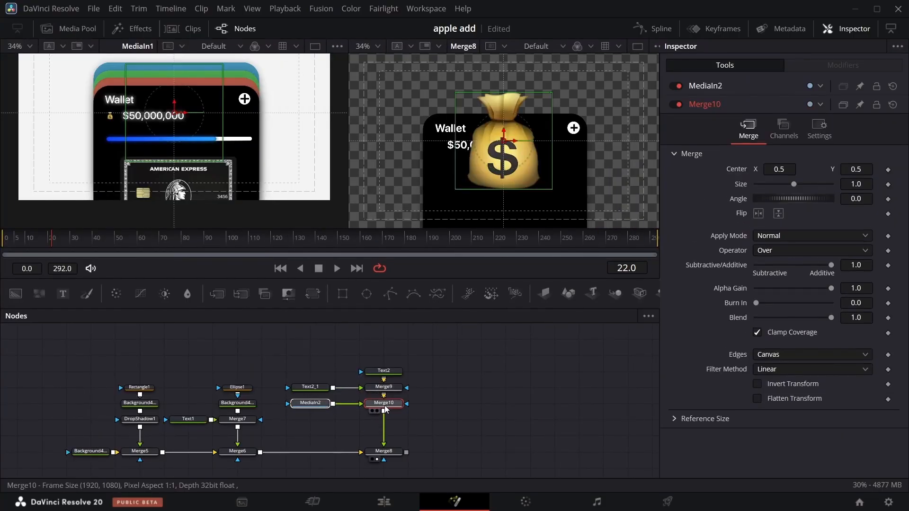
- Shrink the money-bag image to size 0.1 and place it beside the amount at center X 0.28, Y 0.472
drag(864, 187, 829, 187)
drag(779, 169, 669, 169)
drag(856, 170, 845, 169)
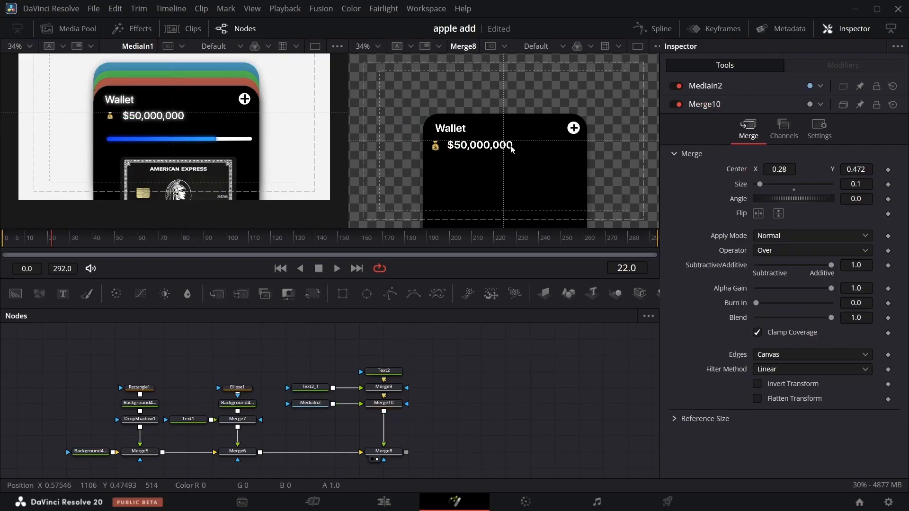
- At frame 16, add a Background node with a Polygon mask and merge it over Merge8
scroll(16, 211, right, 5)
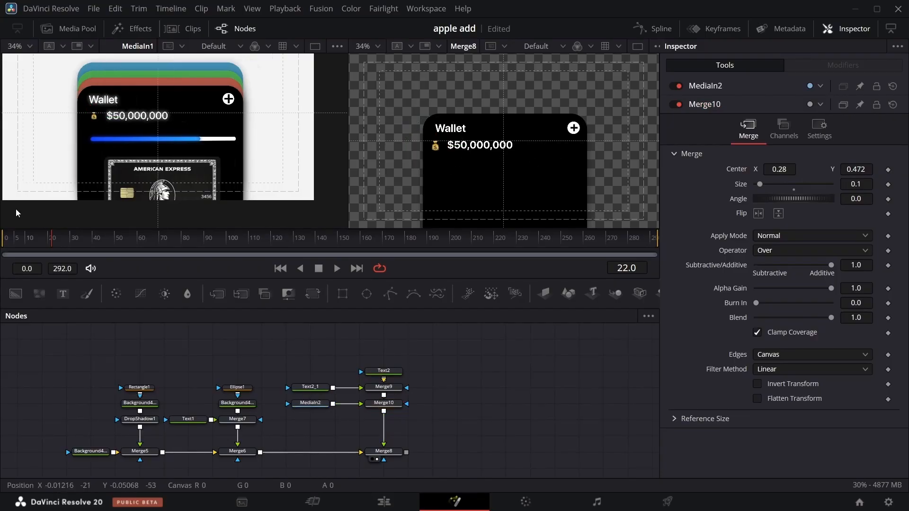
scroll(246, 373, right, 1)
scroll(245, 373, left, 1)
scroll(190, 176, left, 1)
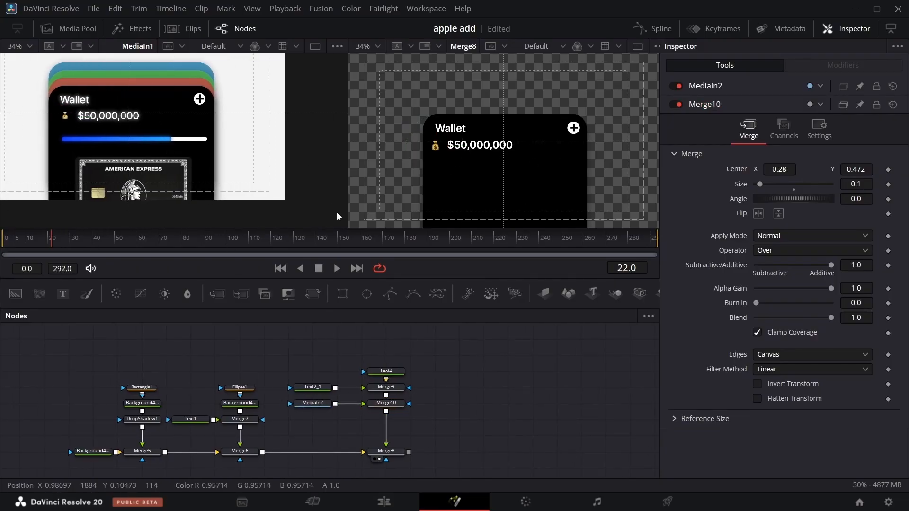
scroll(191, 176, left, 4)
drag(51, 234, 39, 237)
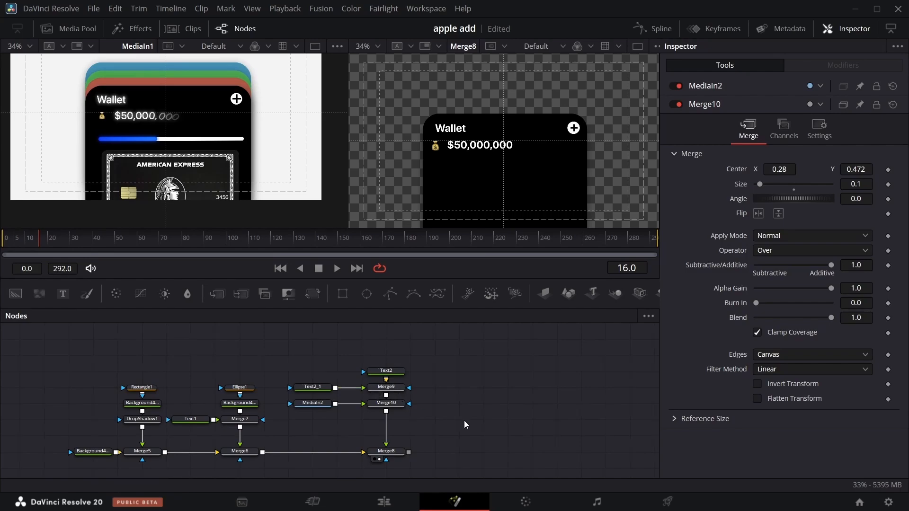
scroll(464, 422, right, 5)
drag(16, 294, 407, 416)
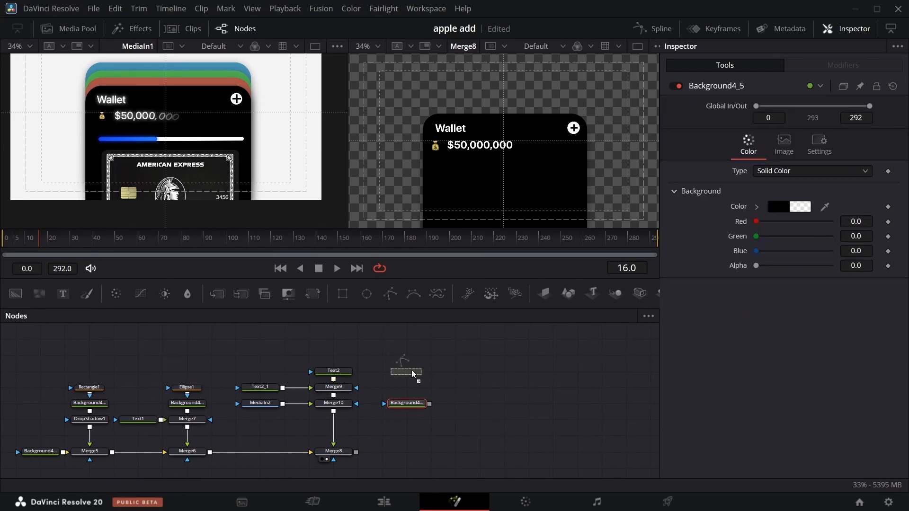
drag(411, 380, 411, 381)
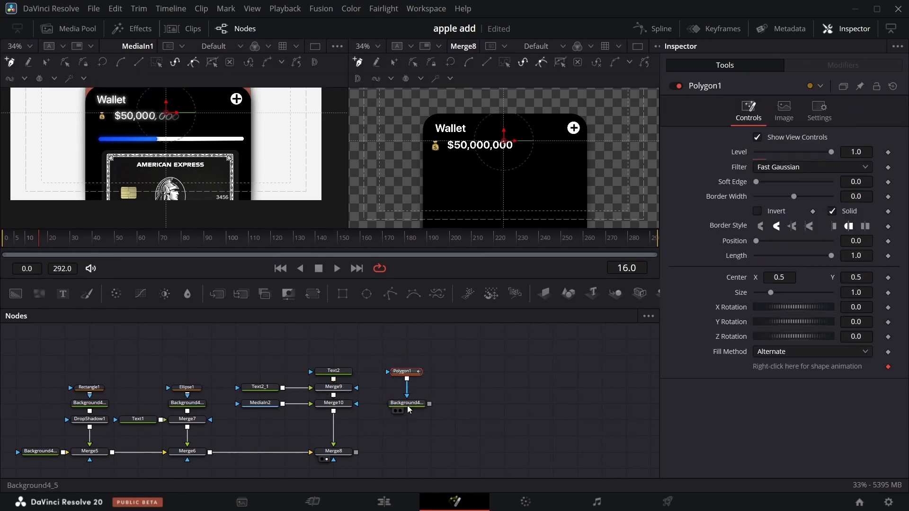
drag(407, 411, 357, 452)
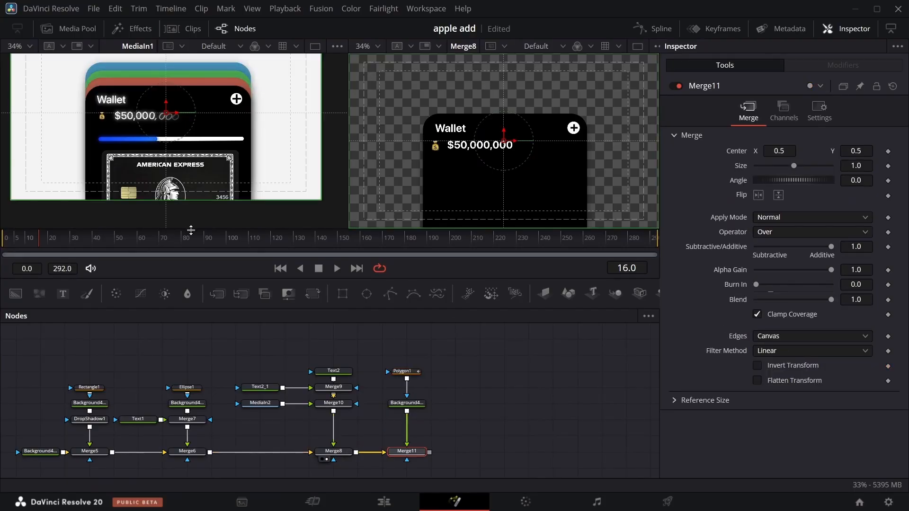
- Trace the reference clip's progress bar with a straight polygon line and make its background fully opaque white
click(402, 371)
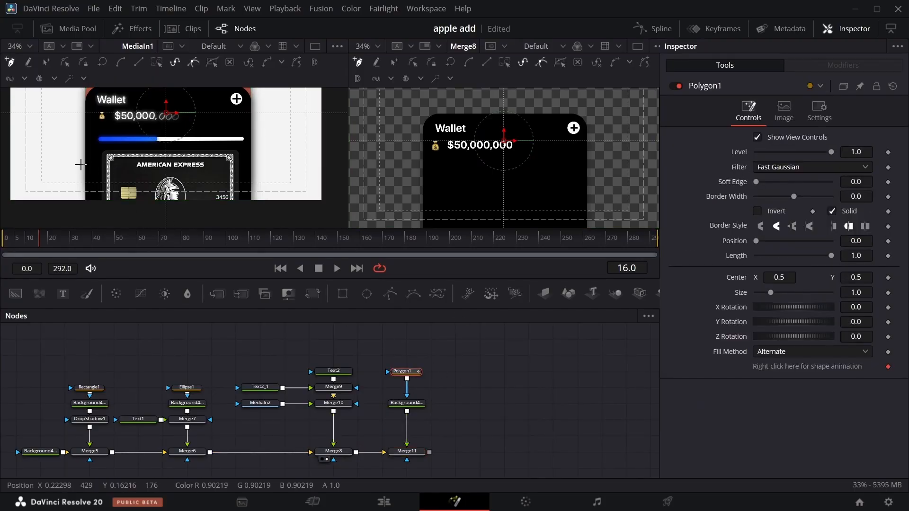
click(243, 139)
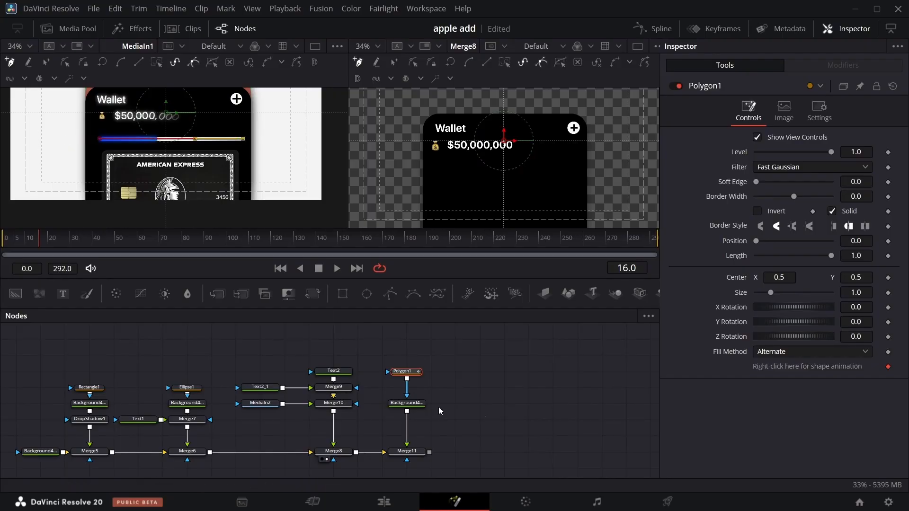
click(407, 404)
drag(756, 266, 832, 267)
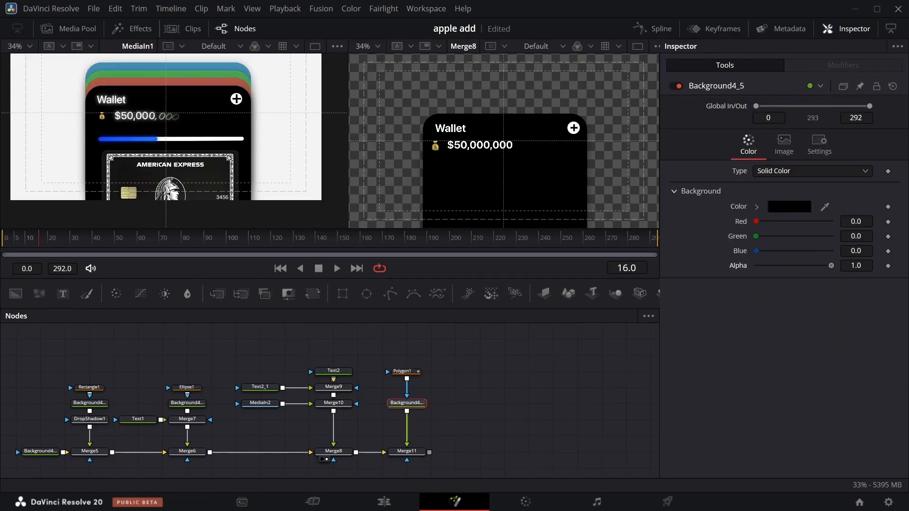
click(782, 211)
drag(593, 199, 593, 152)
click(574, 361)
- View Merge11, turn off the polygon's Solid option, set its border width to 0.01 and shift its center X to 0.489
drag(407, 451, 438, 196)
click(402, 372)
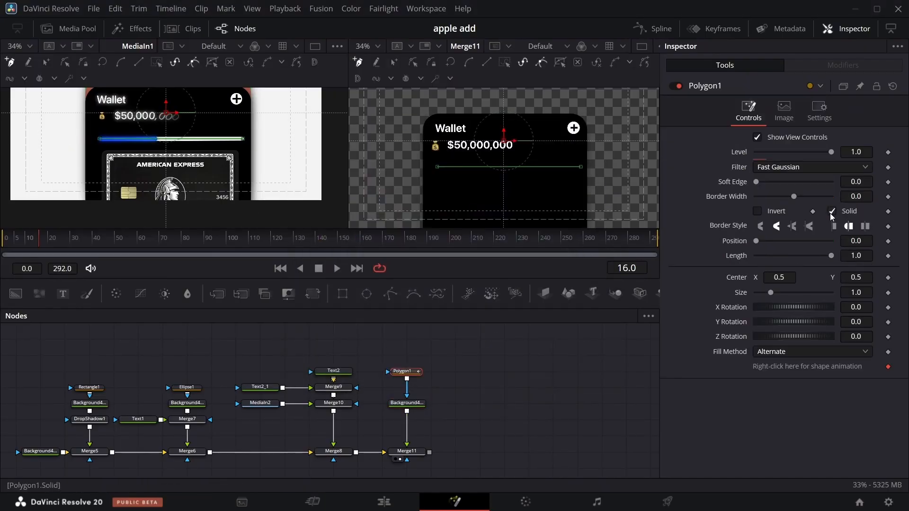
drag(856, 197, 870, 196)
click(590, 381)
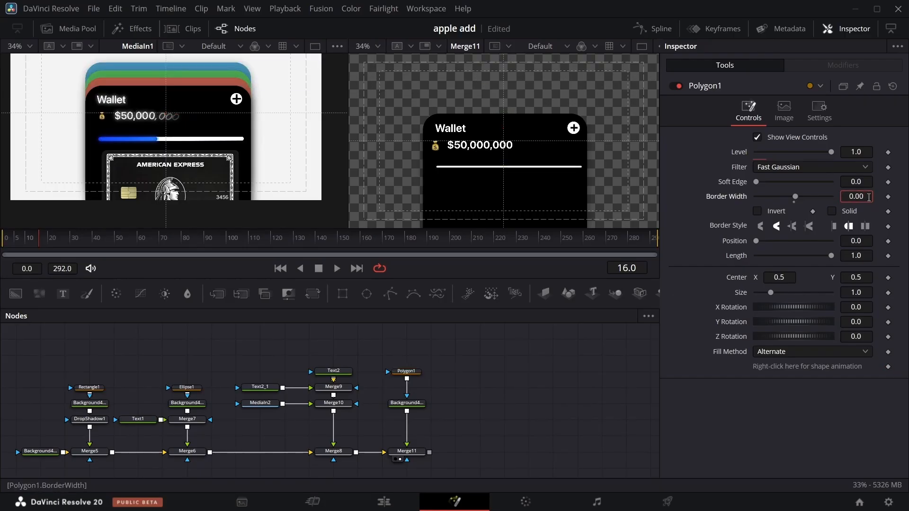
text(1)
key(Return)
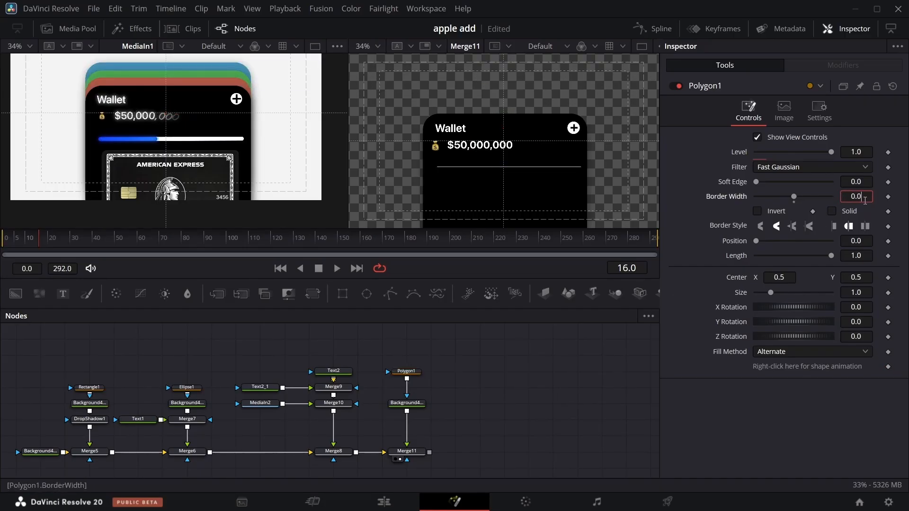
text(1)
key(Return)
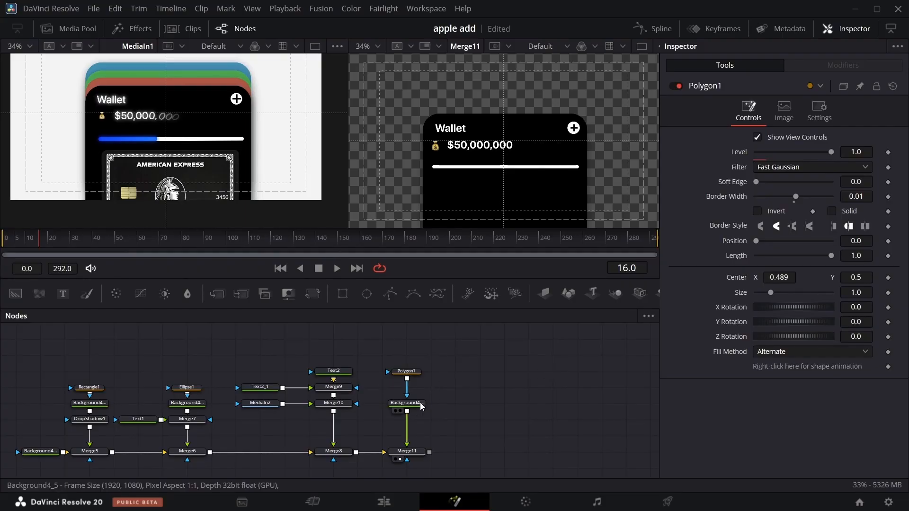
- Move the polygon, background and Merge11 nodes farther from Merge8, with the background directly beneath Polygon1
click(422, 399)
drag(408, 333, 429, 458)
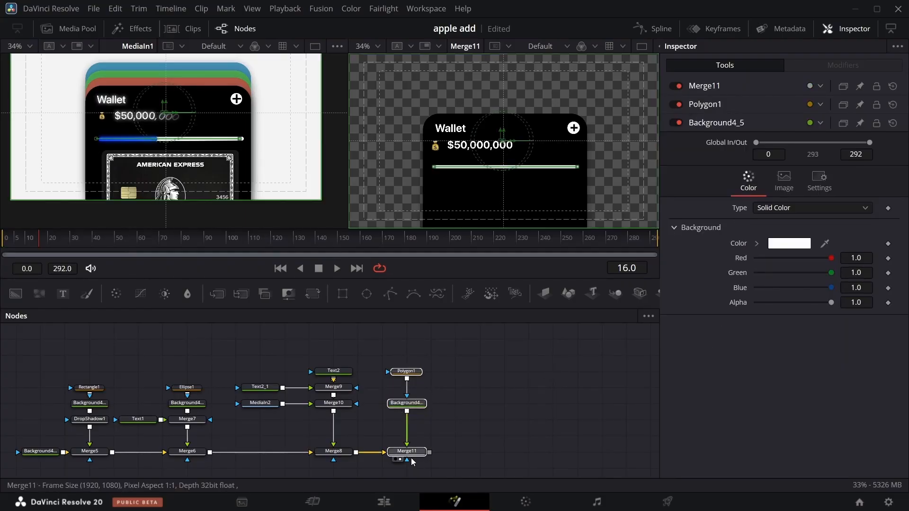
drag(445, 458, 462, 464)
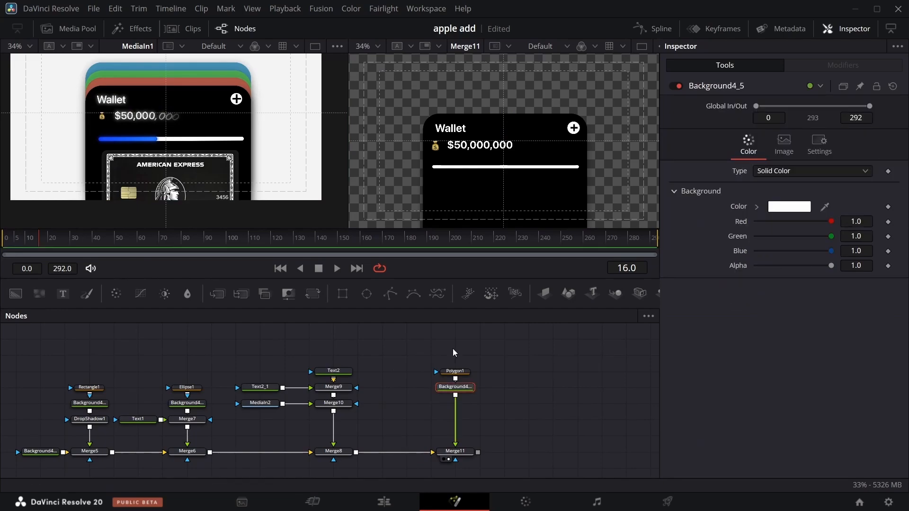
- Duplicate Polygon1 with its background and merge the copy over the original white bar
drag(452, 349, 465, 396)
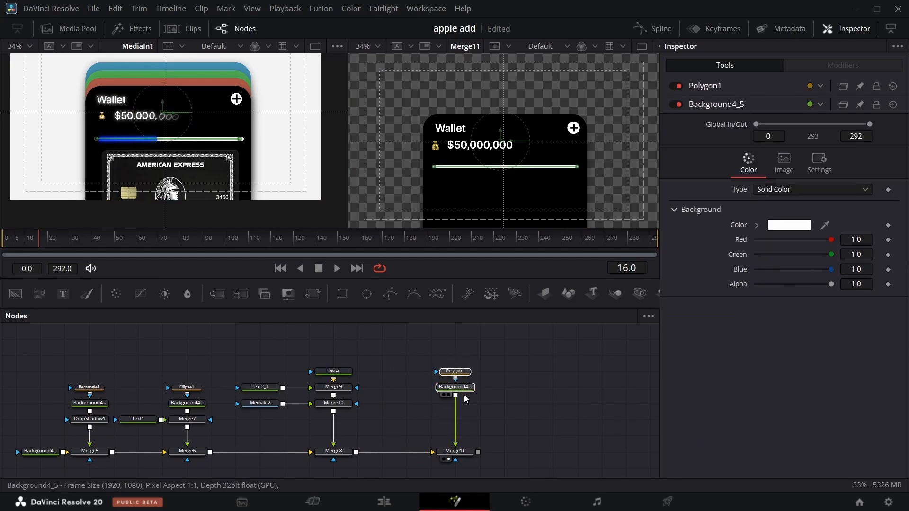
click(374, 403)
key(ctrl+v)
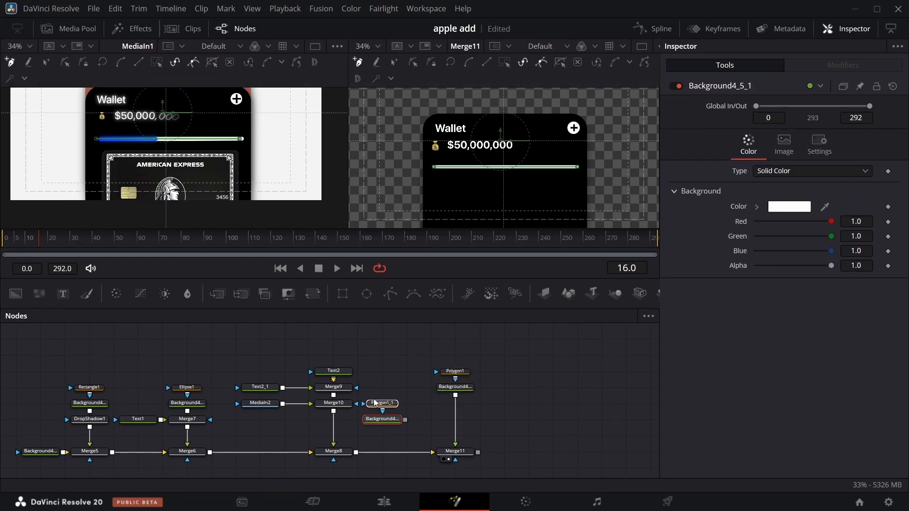
drag(405, 420, 455, 419)
- Change the duplicated background to a linear gradient and set its start color to blue #0000f9
click(381, 419)
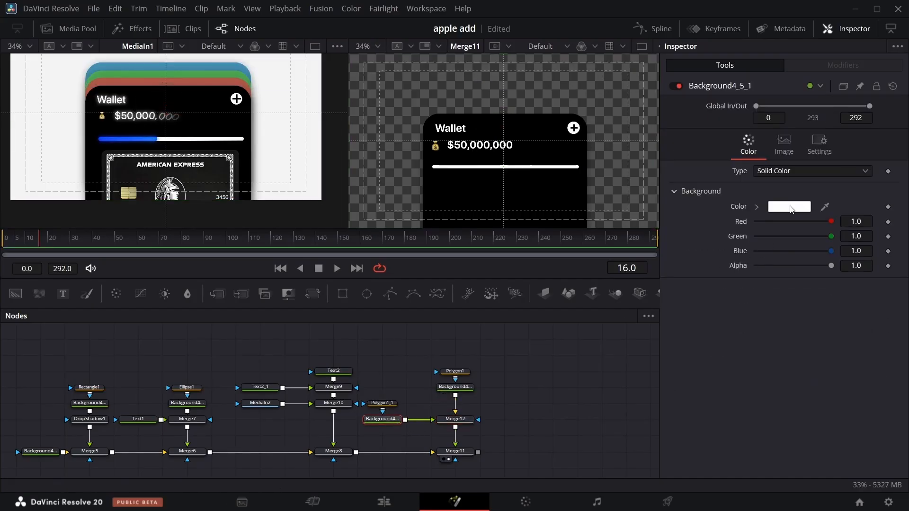
click(807, 172)
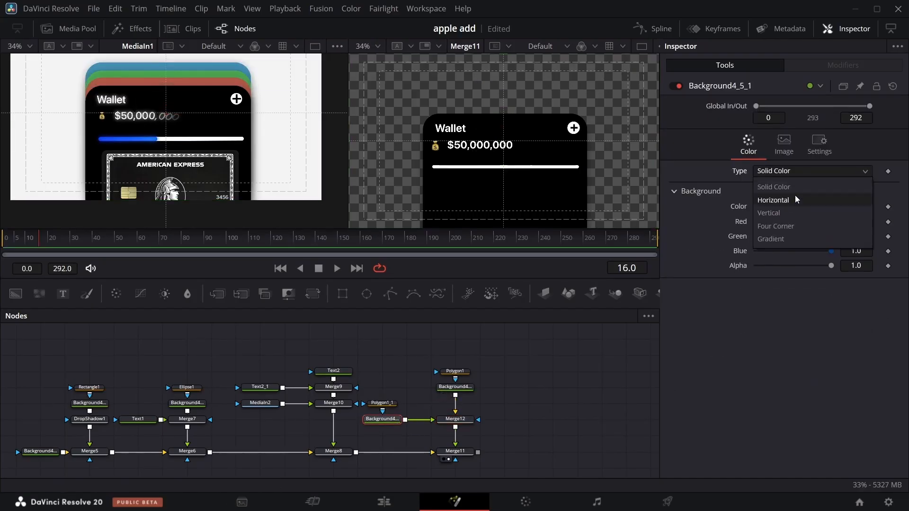
click(786, 240)
click(781, 289)
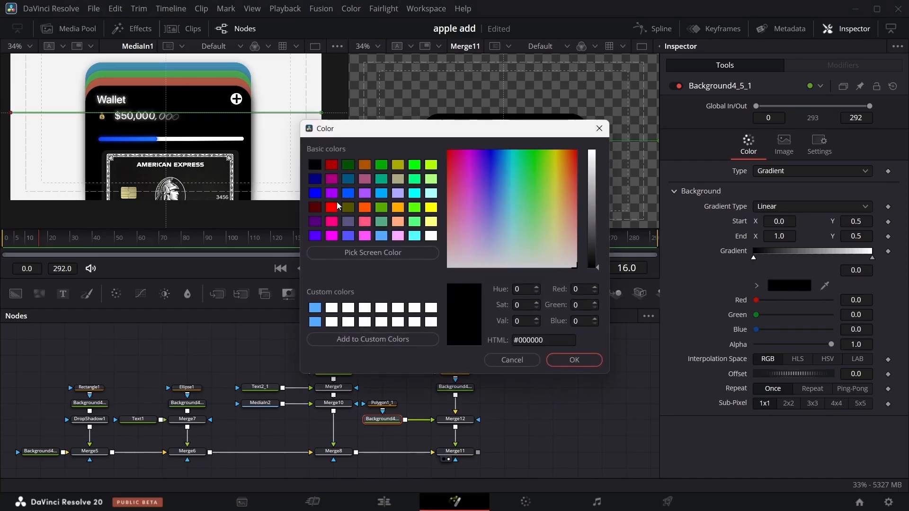
click(315, 193)
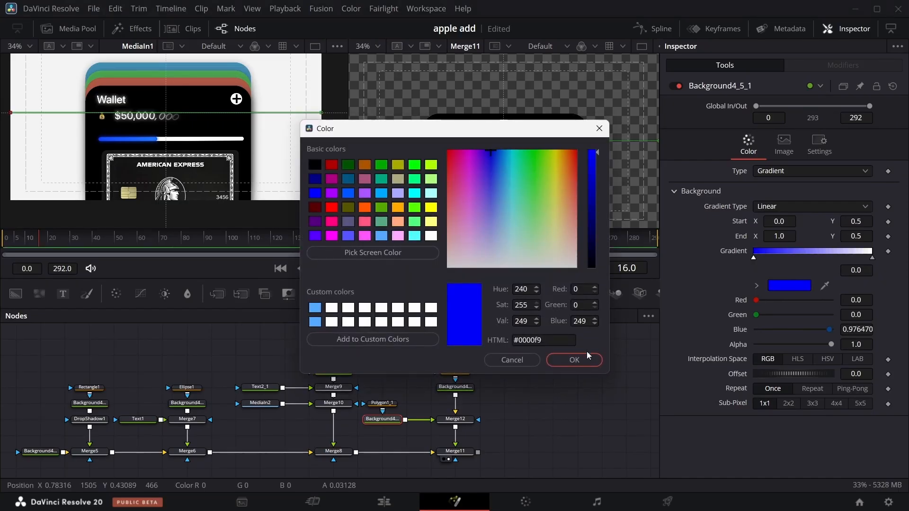
click(574, 360)
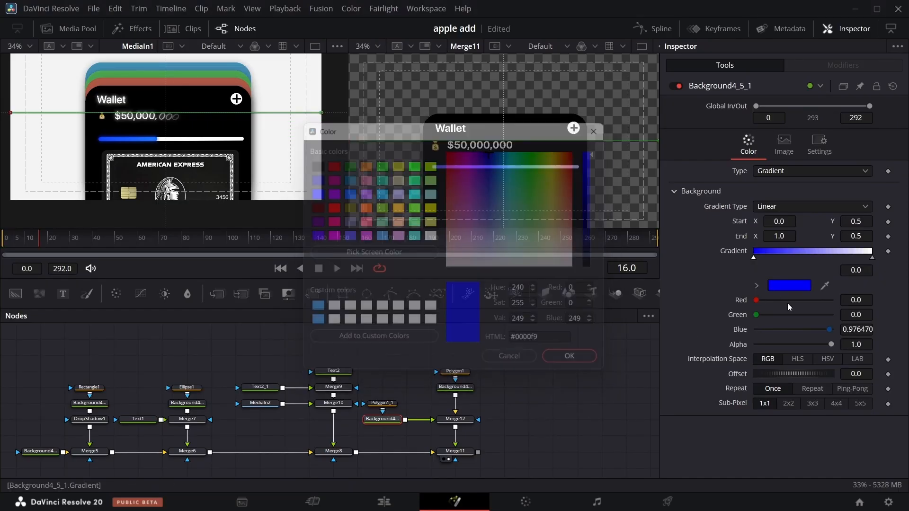
- Set the gradient's end color to light blue with red 0.0, green 0.666666 and blue 1.0
click(872, 258)
click(789, 285)
click(348, 193)
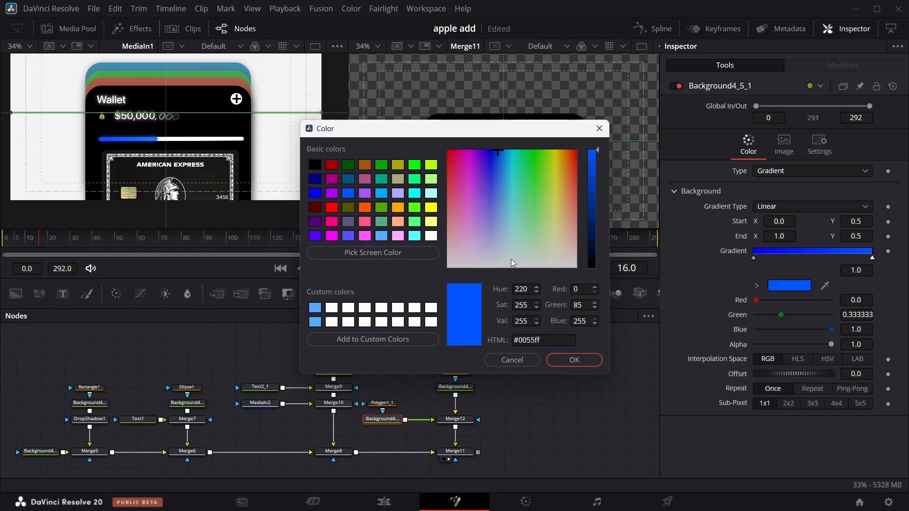
click(574, 360)
click(783, 286)
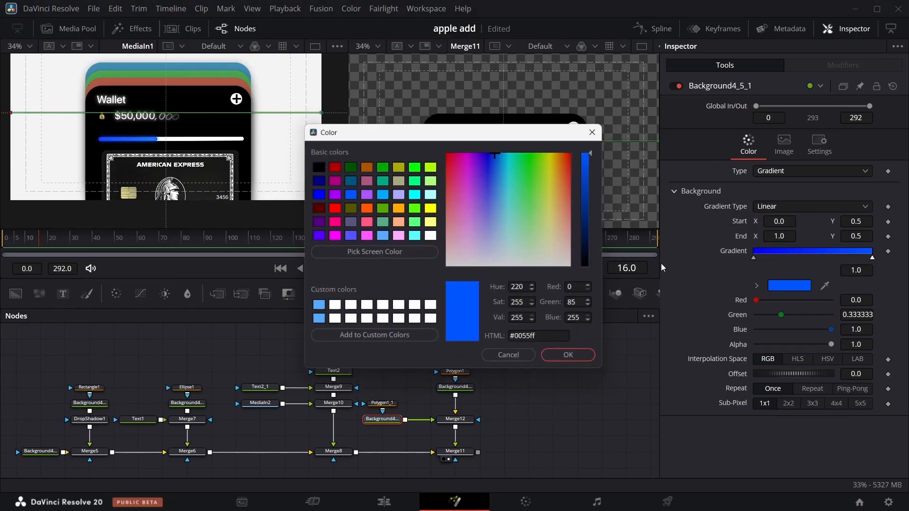
click(381, 193)
key(Return)
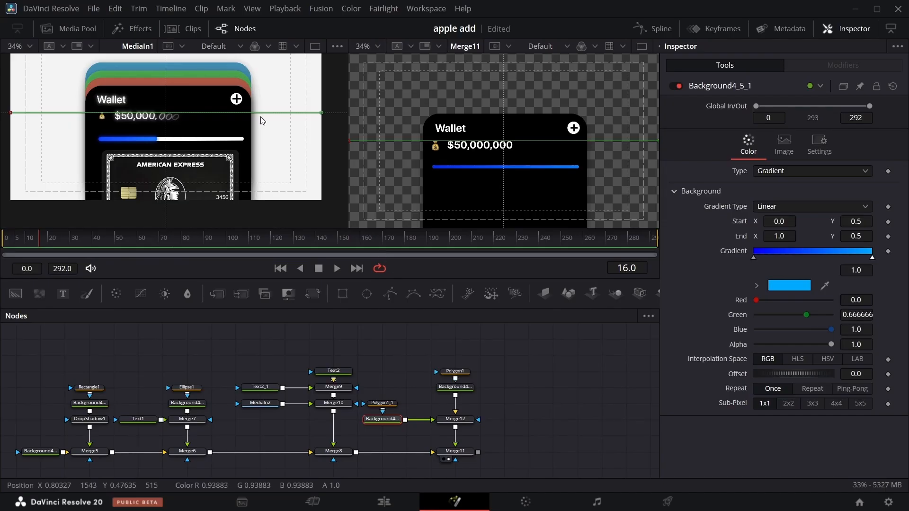
- Bring card.png from the media pool into the composition and rename its node "card"
scroll(260, 130, down, 2)
scroll(40, 84, up, 2)
click(77, 29)
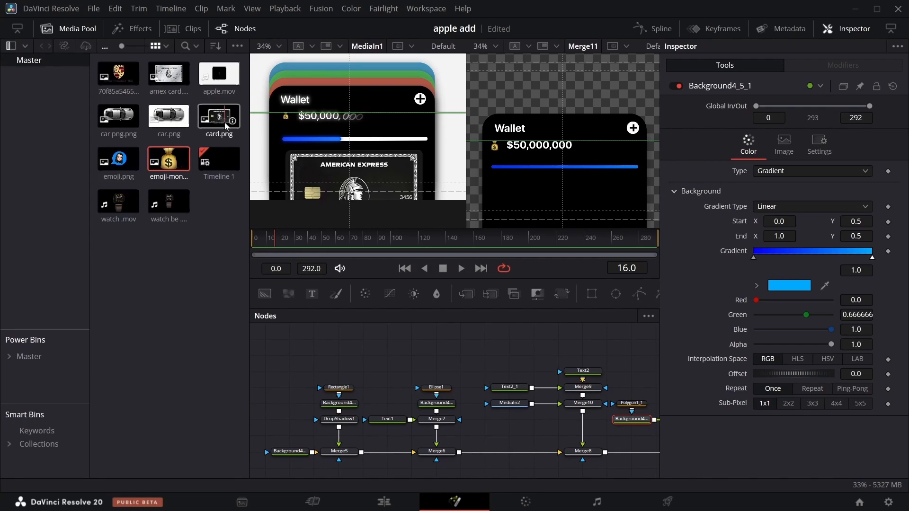
drag(219, 116, 618, 353)
key(F2)
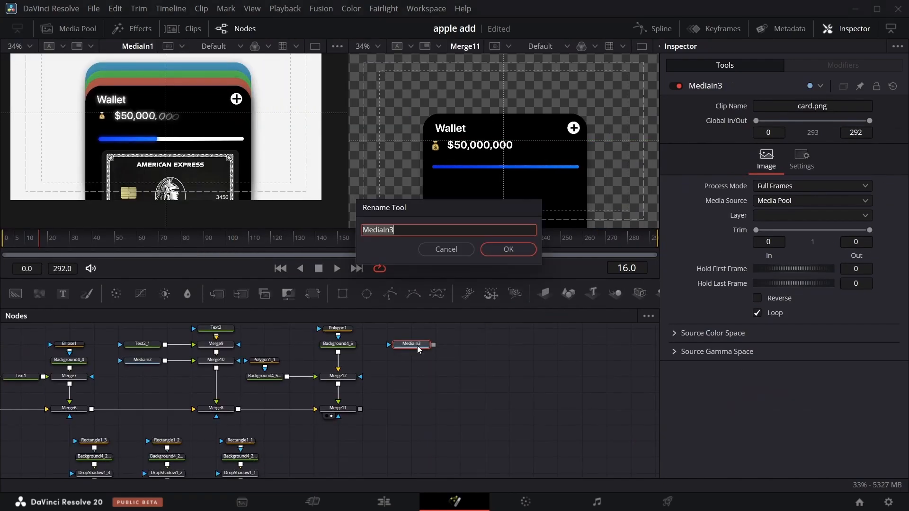
text(card)
click(522, 252)
- Rename the money-bag image node MediaIn2 as "moneybag"
click(152, 393)
key(F2)
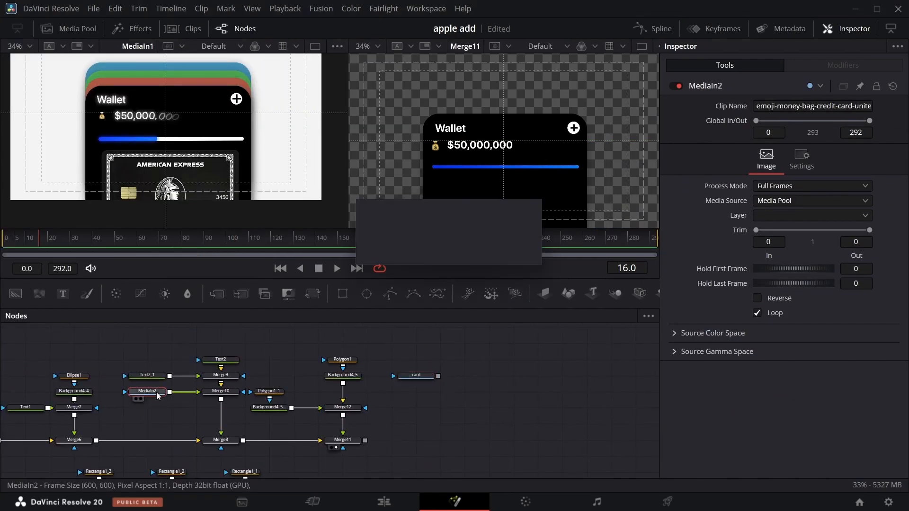
text(money bag)
key(Return)
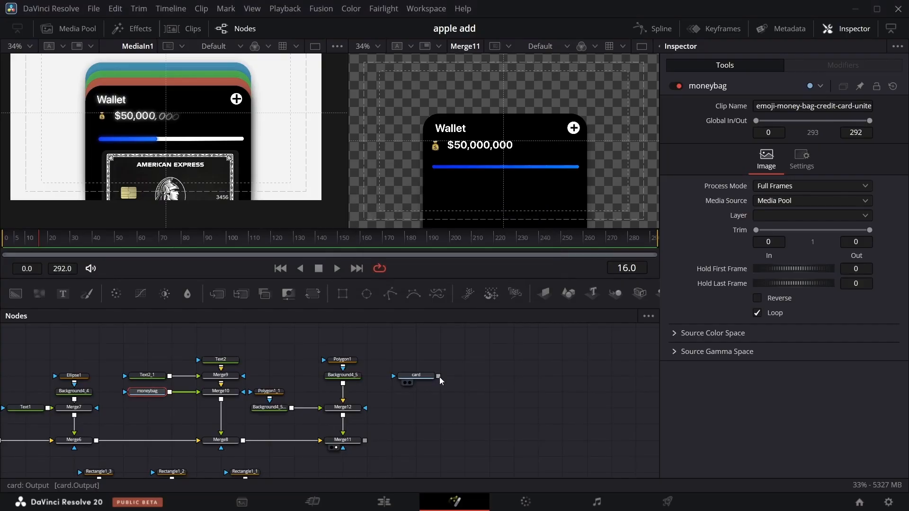
- Merge the card image over Merge11, view the new merge, and scale the card to 0.719
drag(439, 376, 365, 441)
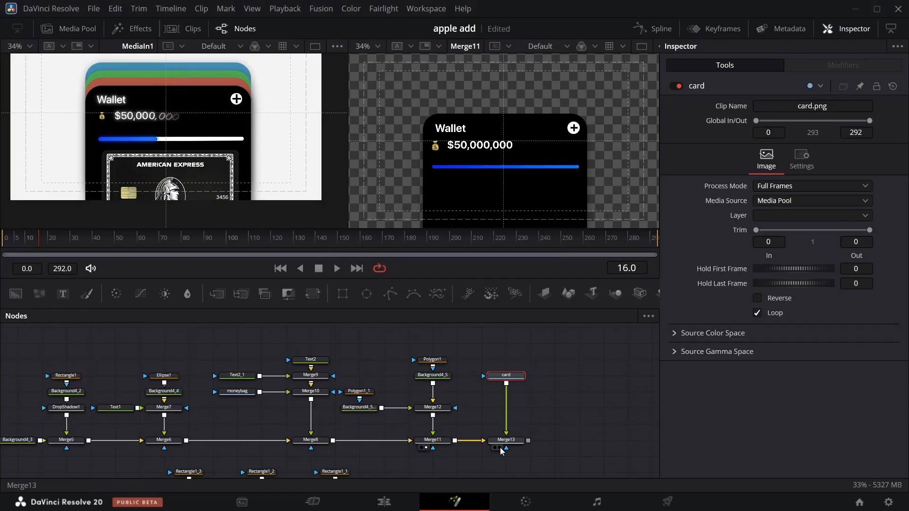
click(499, 448)
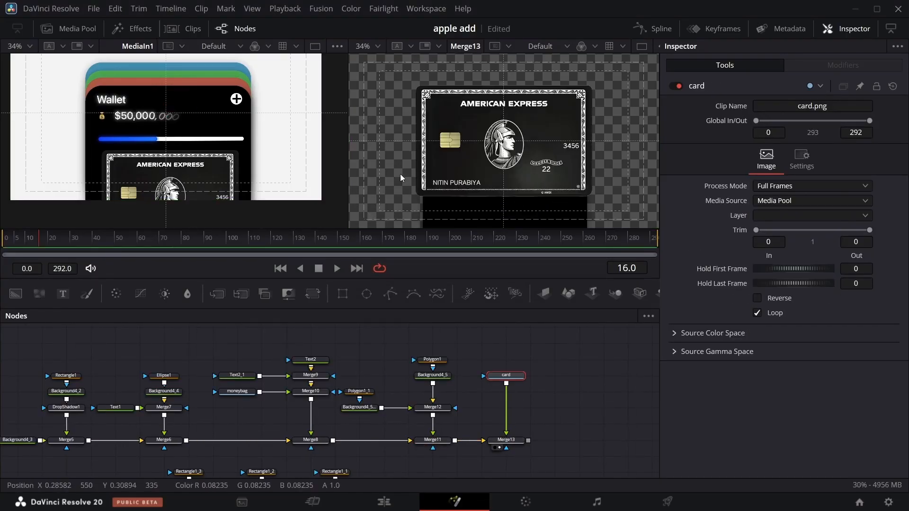
click(507, 440)
drag(868, 167, 734, 167)
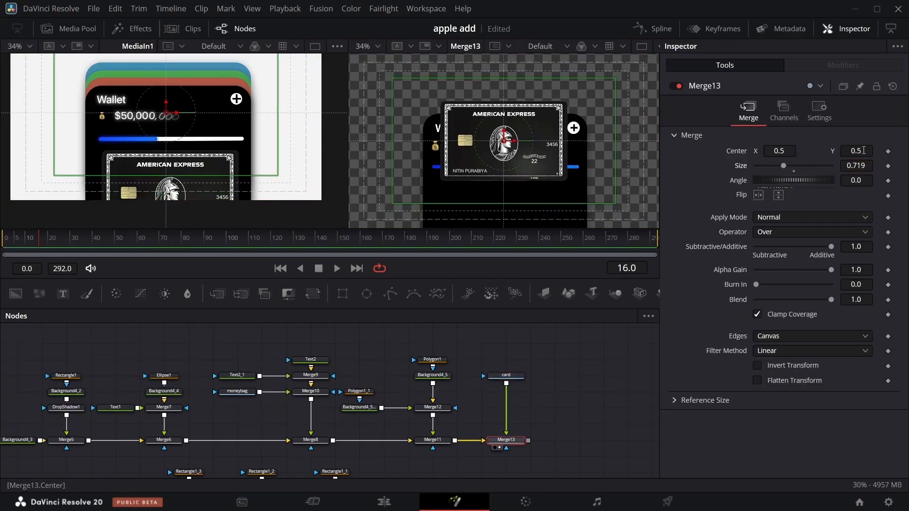
- Lower the card image beneath the progress bar to center Y 0.035
drag(864, 151, 619, 151)
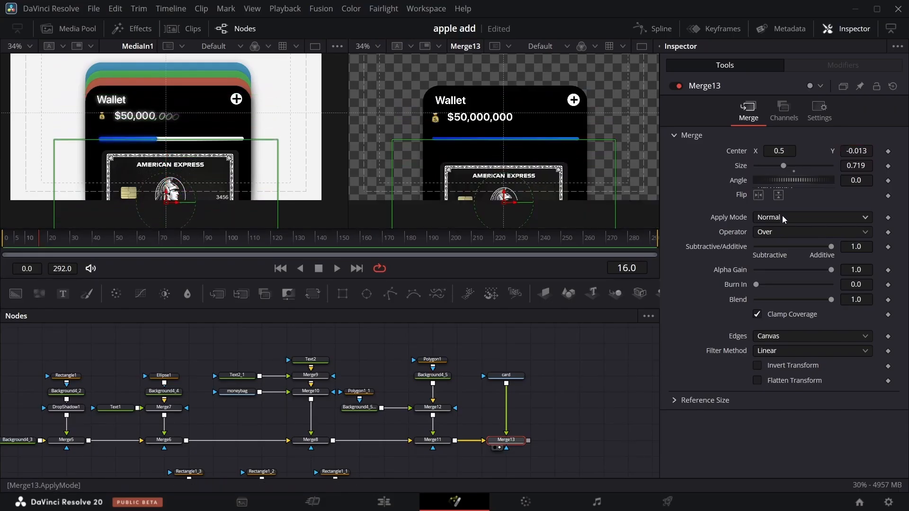
drag(857, 151, 878, 151)
click(569, 222)
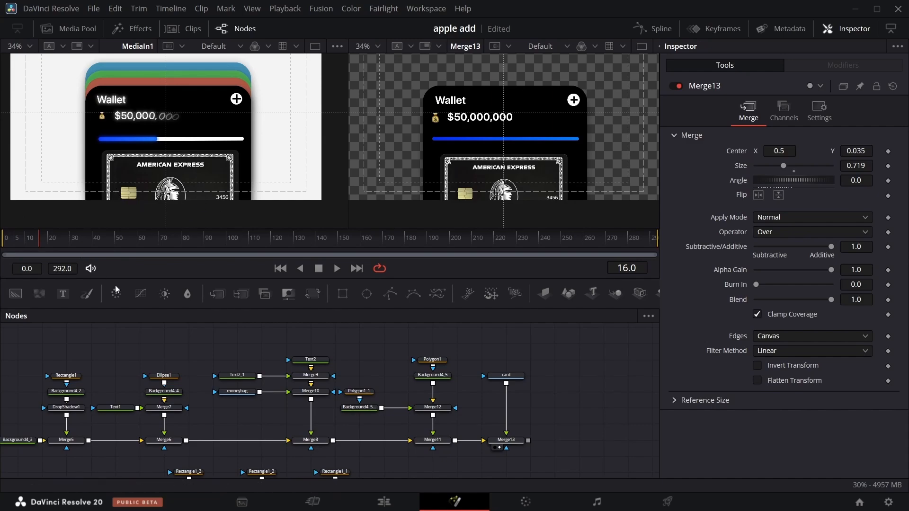
- Disconnect Merge6 from Merge8 and move the amount, progress bar and card nodes into a separate row above the wallet nodes
scroll(144, 386, left, 3)
right_click(376, 446)
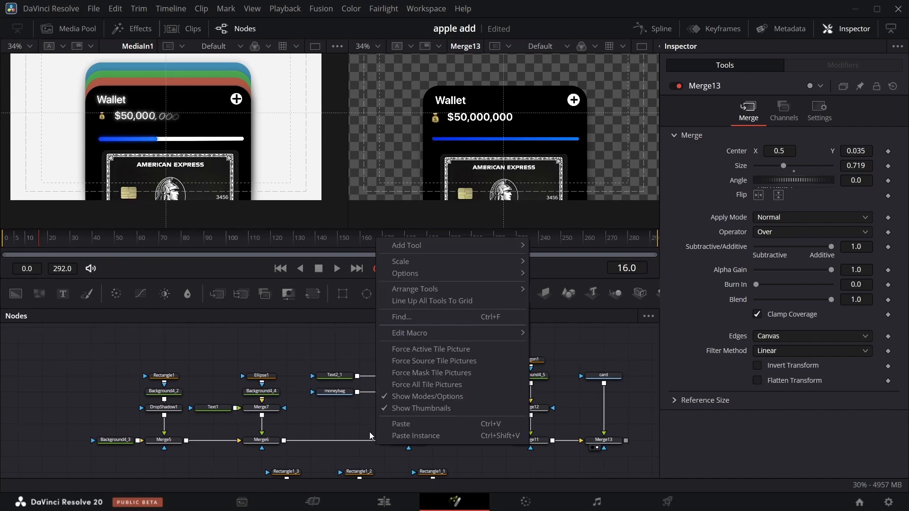
click(333, 413)
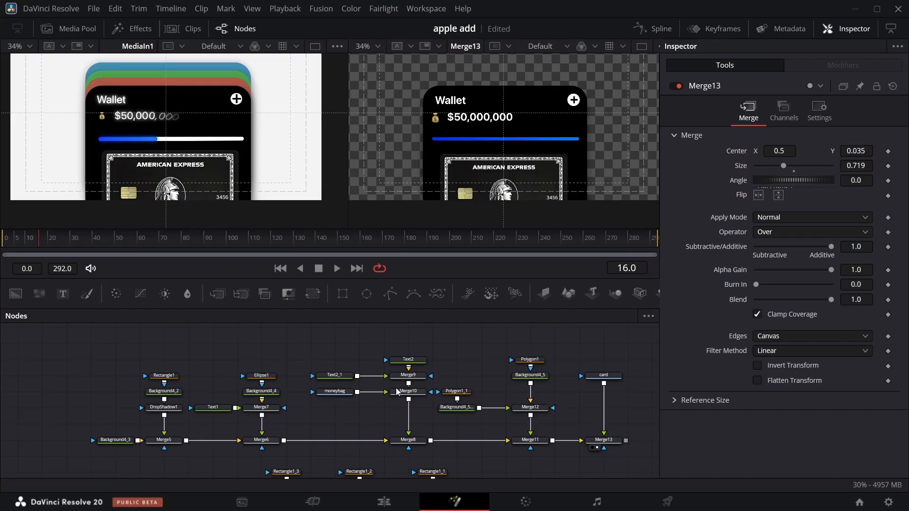
drag(321, 440, 381, 411)
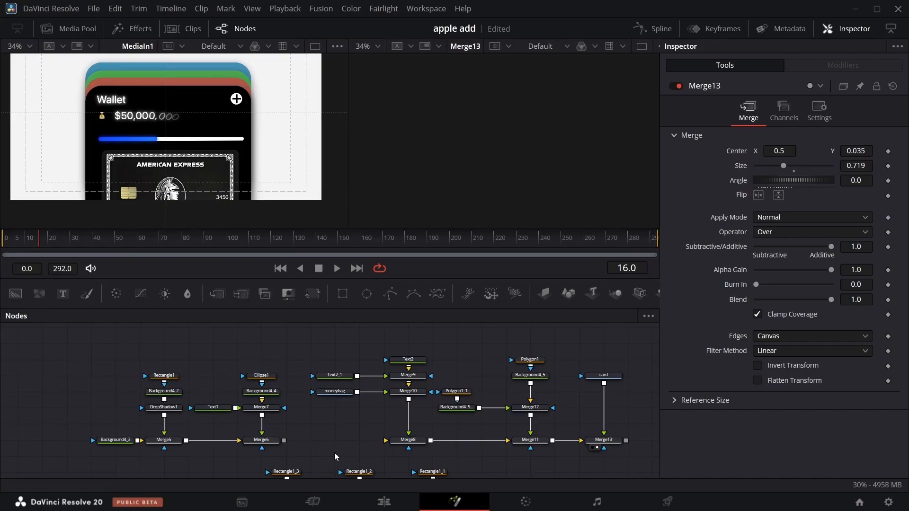
drag(335, 453, 367, 452)
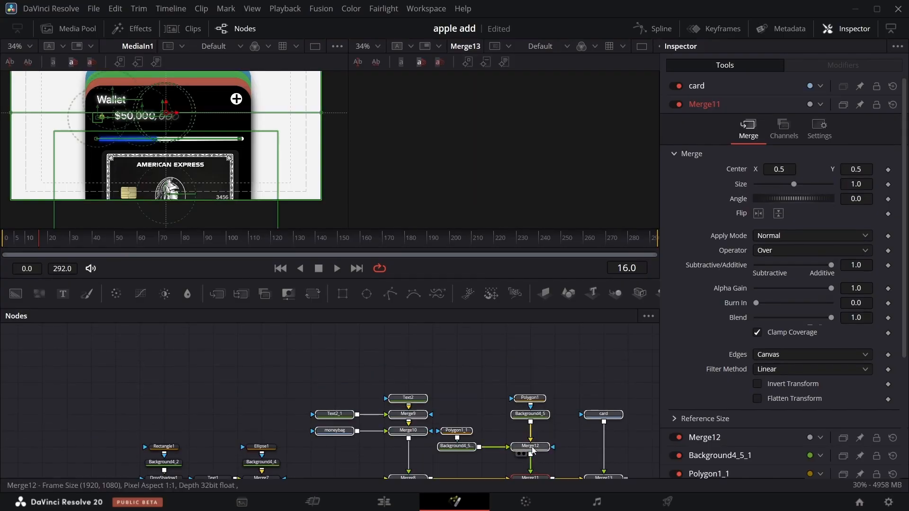
drag(533, 450, 320, 355)
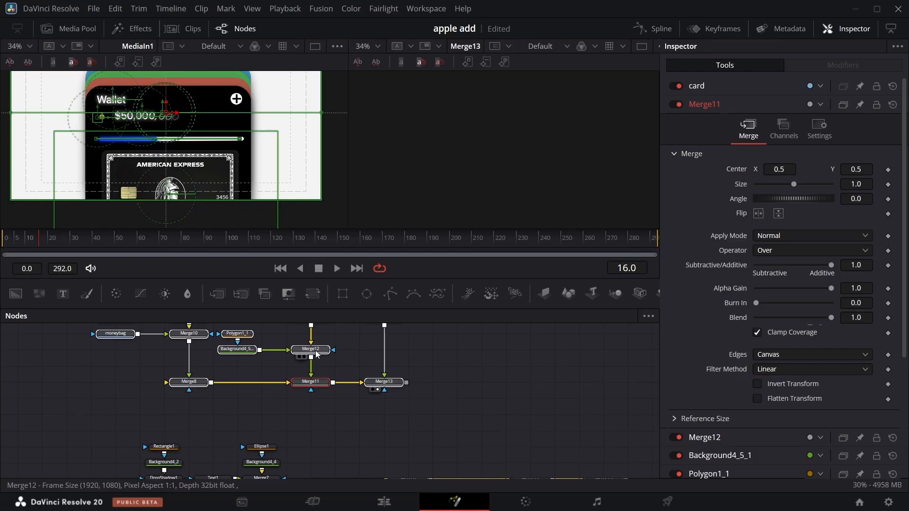
- Paste a transparent Background node beside Merge8 and connect it as that merge's background
click(114, 384)
key(ctrl+v)
drag(138, 382, 194, 384)
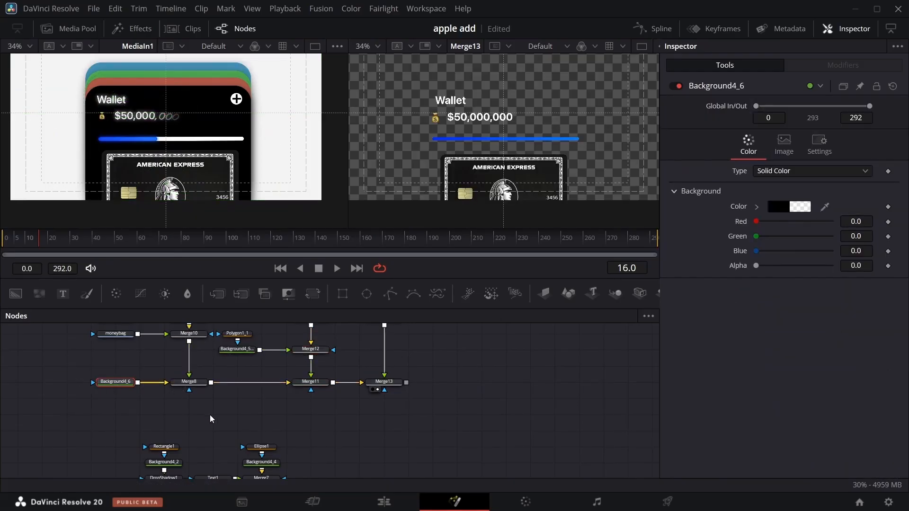
- Connect Merge13's output onto Merge6's output so the amount, progress bar and card merge over the wallet base
scroll(323, 425, down, 2)
scroll(328, 410, up, 2)
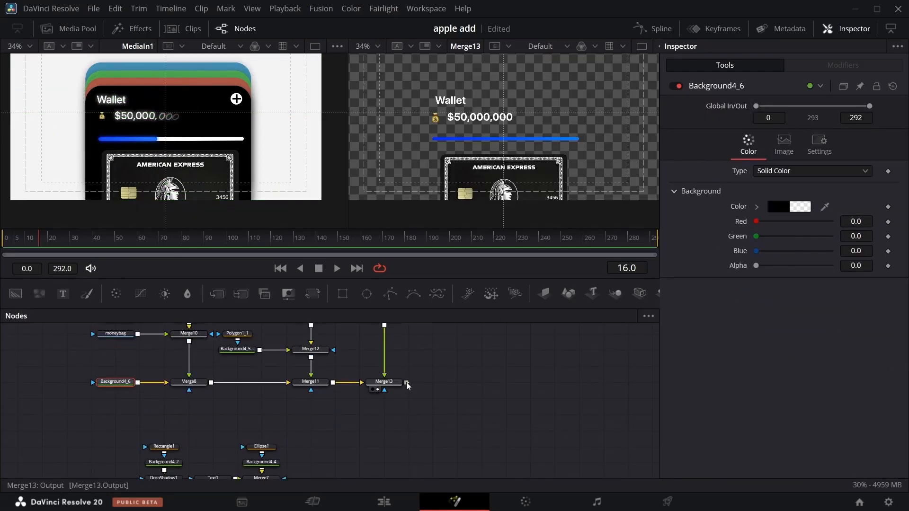
drag(406, 382, 284, 474)
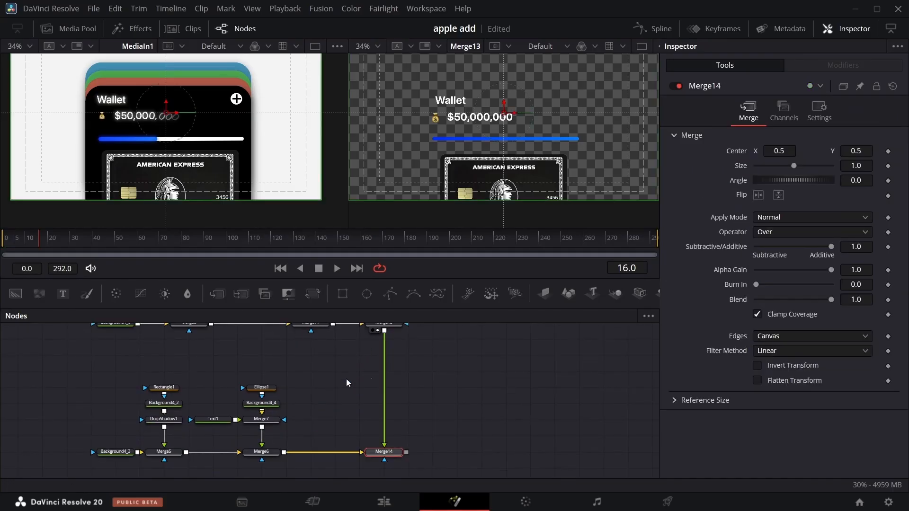
scroll(382, 393, up, 3)
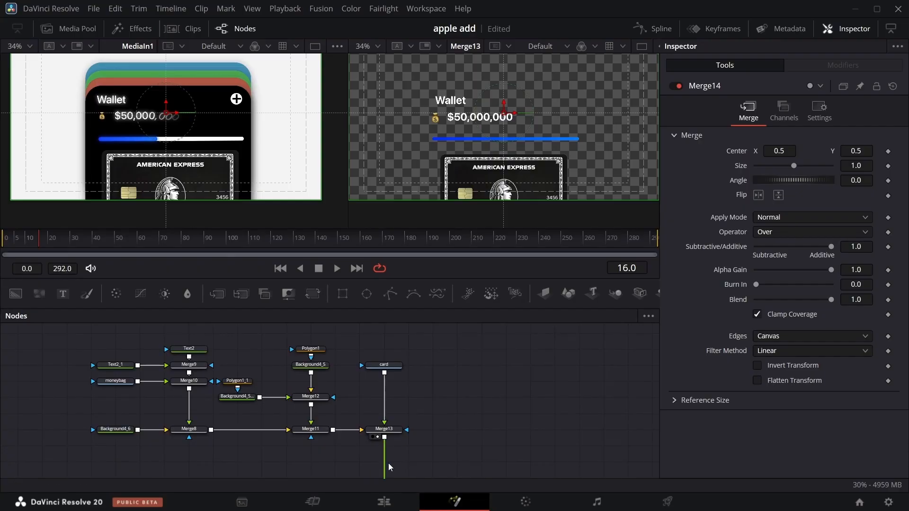
scroll(384, 458, down, 2)
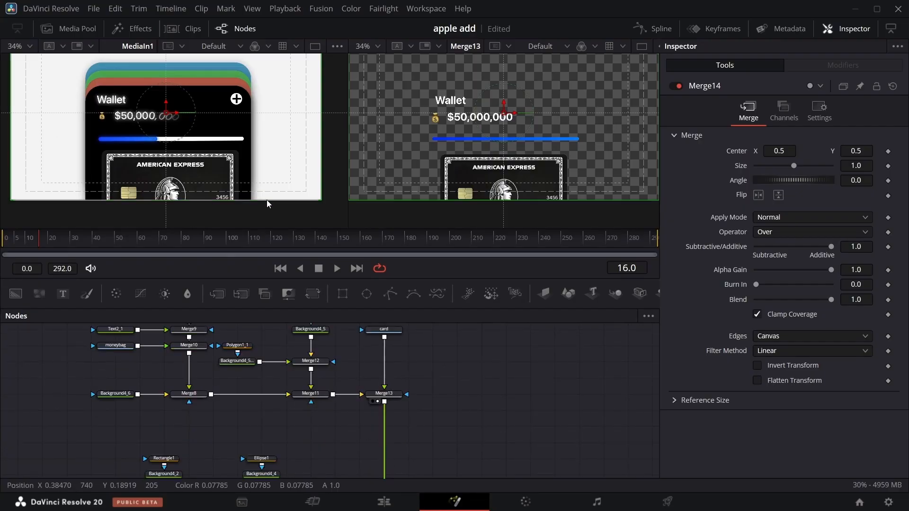
scroll(406, 437, down, 6)
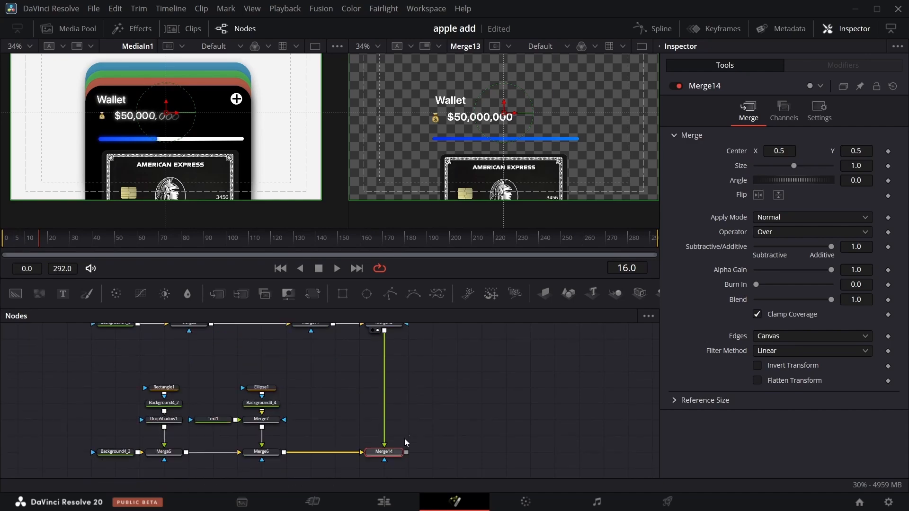
- Shift the coloured card nodes and Merge1 into line beneath Merge14, connect Merge14 as Merge1's foreground, and view Merge1
scroll(407, 406, down, 4)
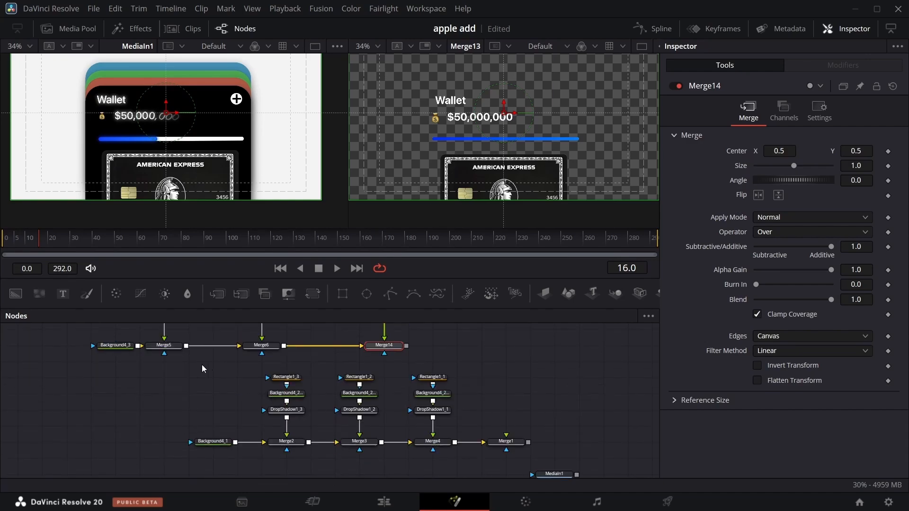
drag(188, 365, 444, 458)
drag(432, 441, 286, 441)
drag(505, 448, 383, 449)
drag(405, 346, 385, 435)
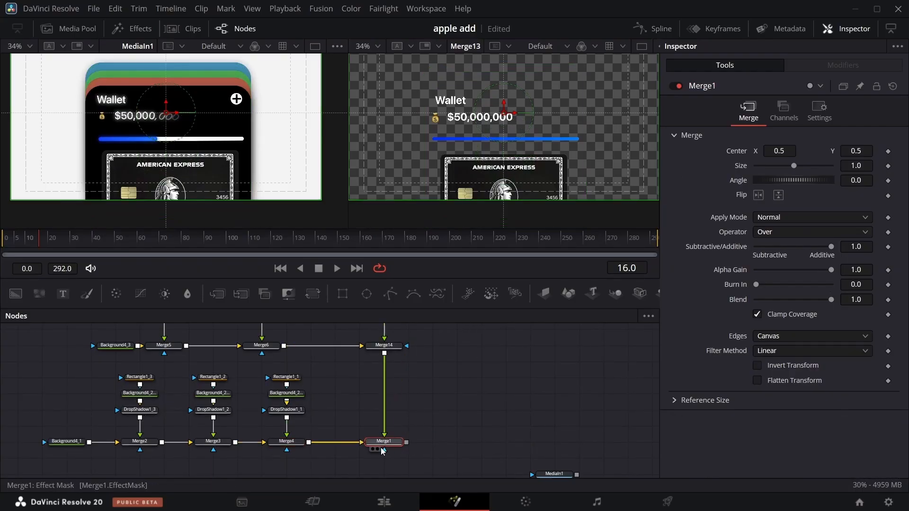
click(377, 450)
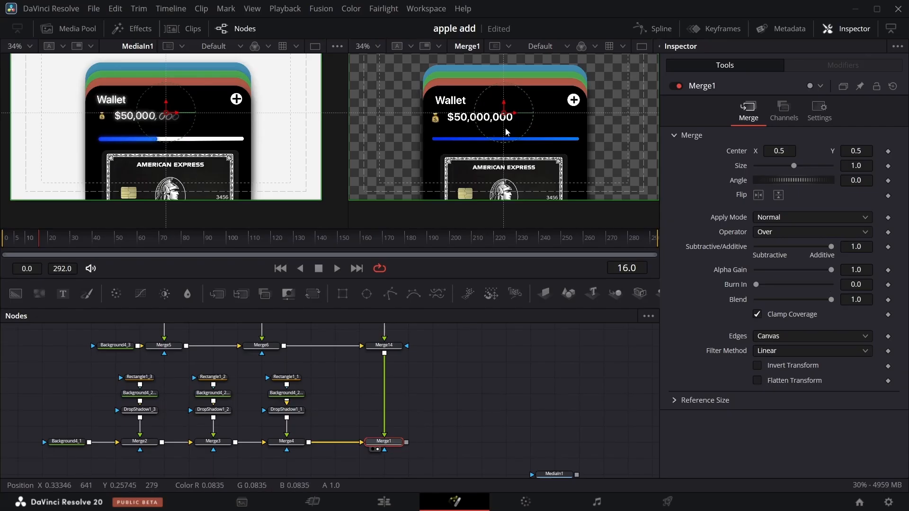
- Merge the Merge1 output over Background4 ahead of MediaOut1, and view MediaOut1
scroll(515, 124, up, 4)
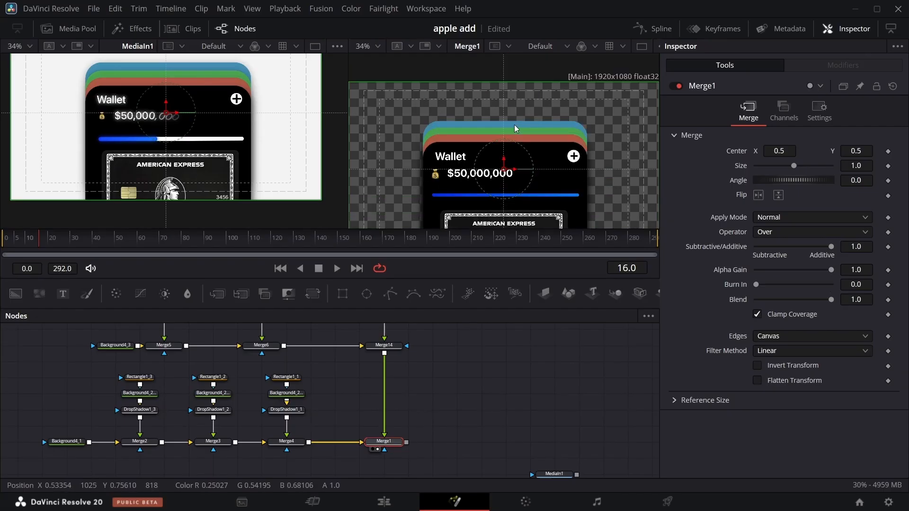
scroll(403, 409, down, 3)
drag(407, 407, 259, 451)
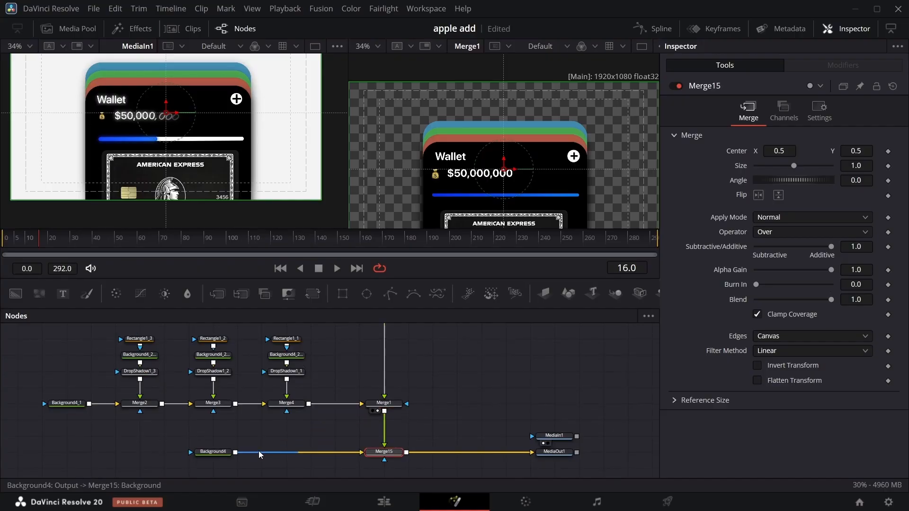
click(549, 459)
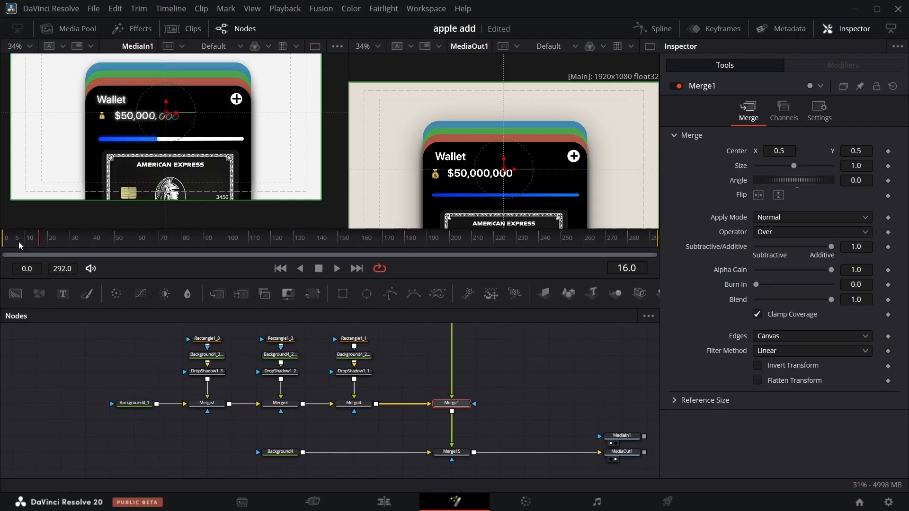
- Keyframe Rectangle1_3's center at frames 0 and 15, and lower its frame 0 position so the blue card starts below the frame
drag(39, 240, 1, 265)
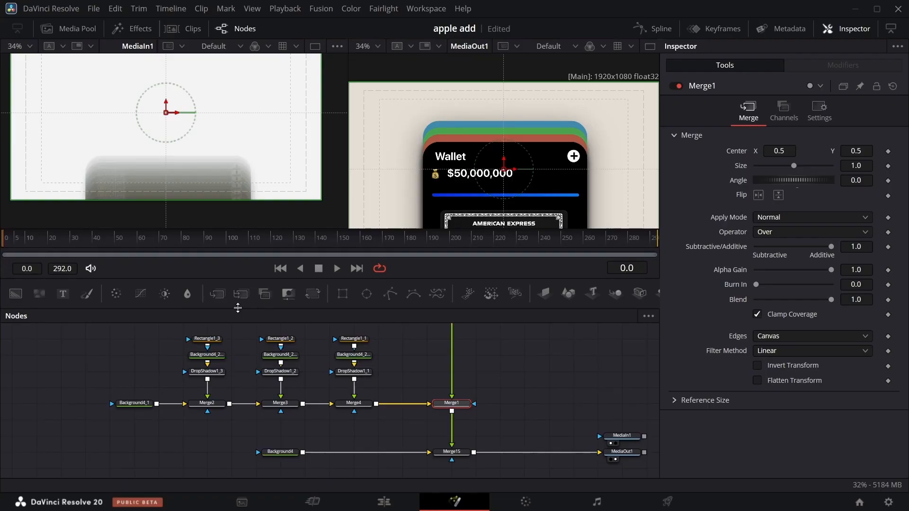
click(215, 340)
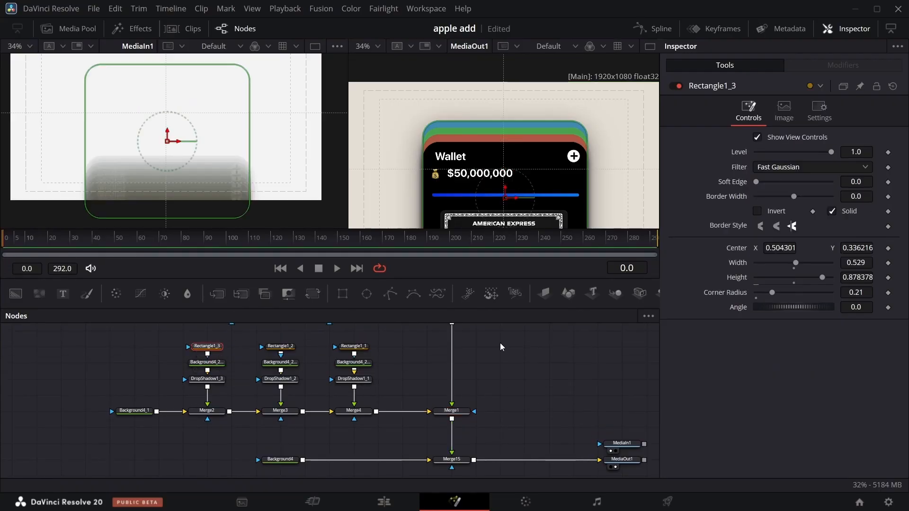
click(887, 249)
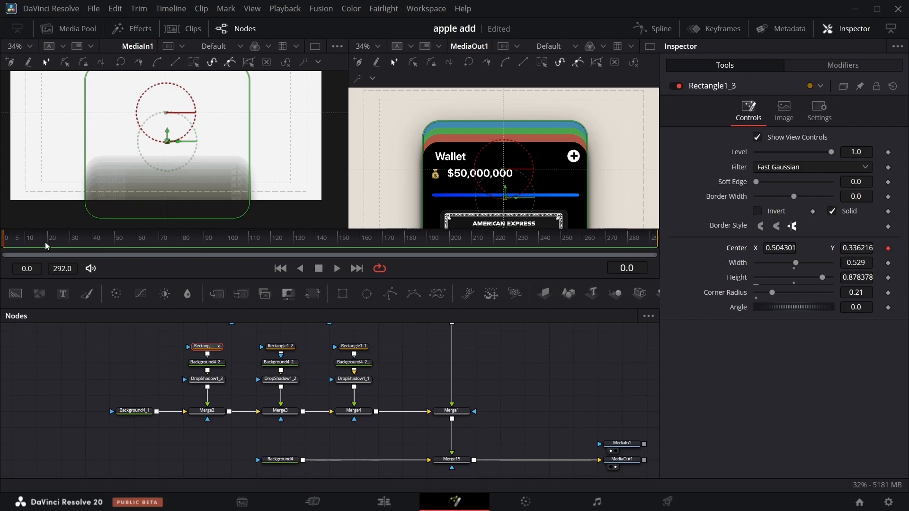
click(36, 242)
click(888, 248)
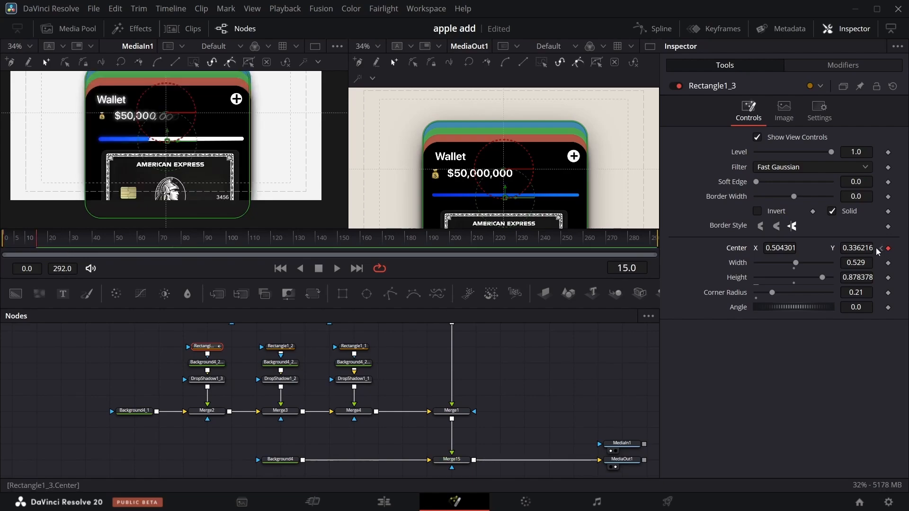
click(881, 248)
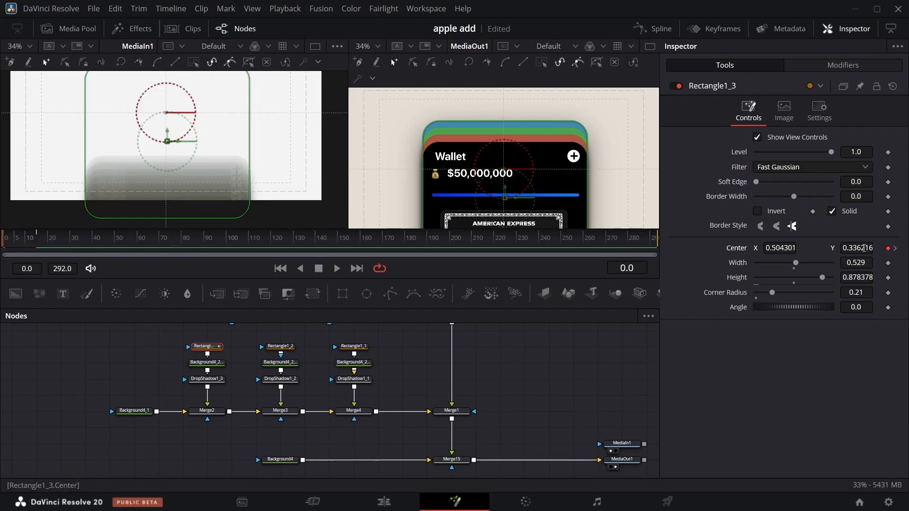
drag(864, 248, 720, 248)
- Keyframe Rectangle1_2's center at frame 0 and at its raised end position, and lower the green card at frame 0
click(273, 347)
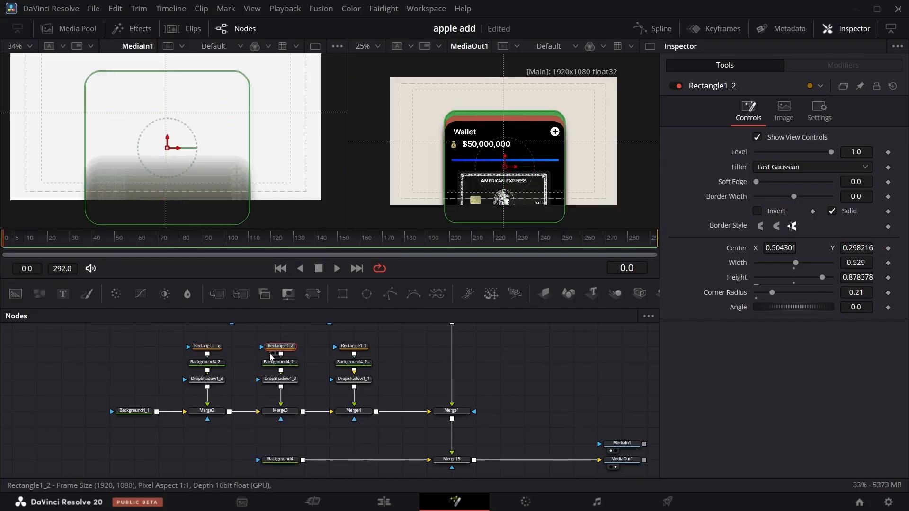
click(888, 249)
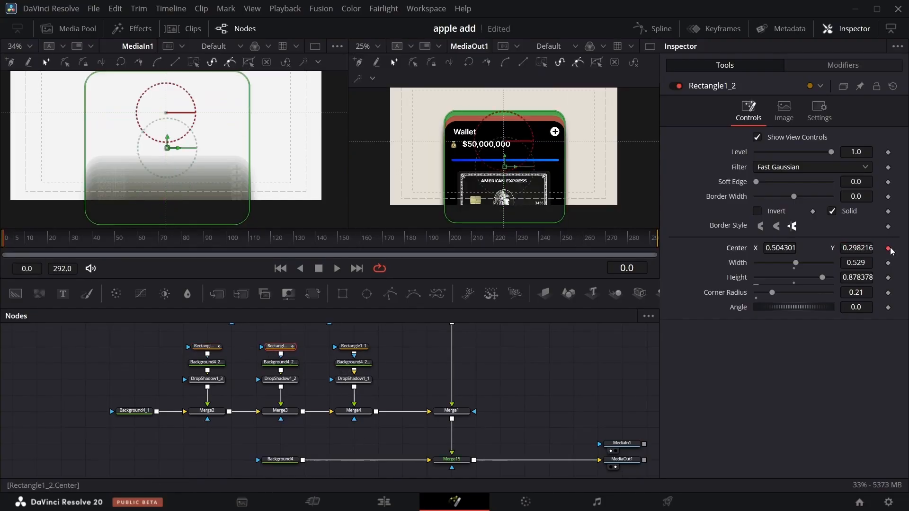
click(34, 241)
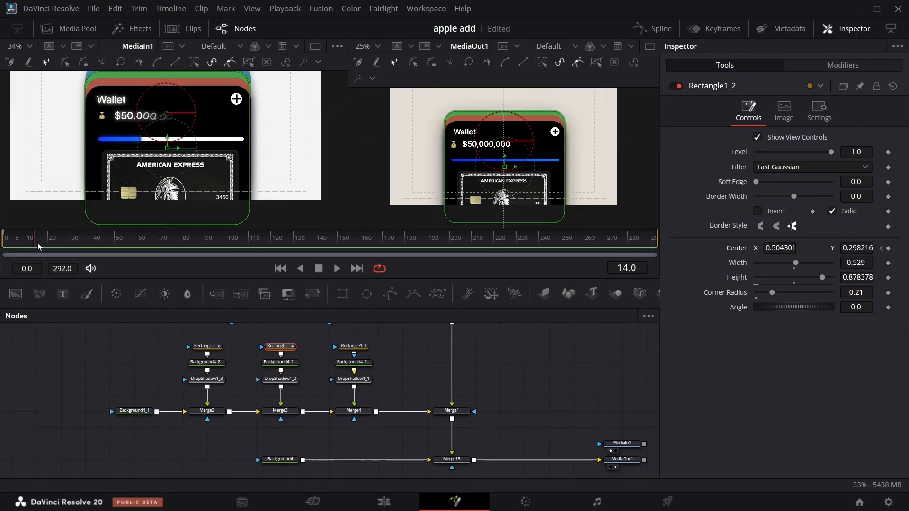
click(882, 248)
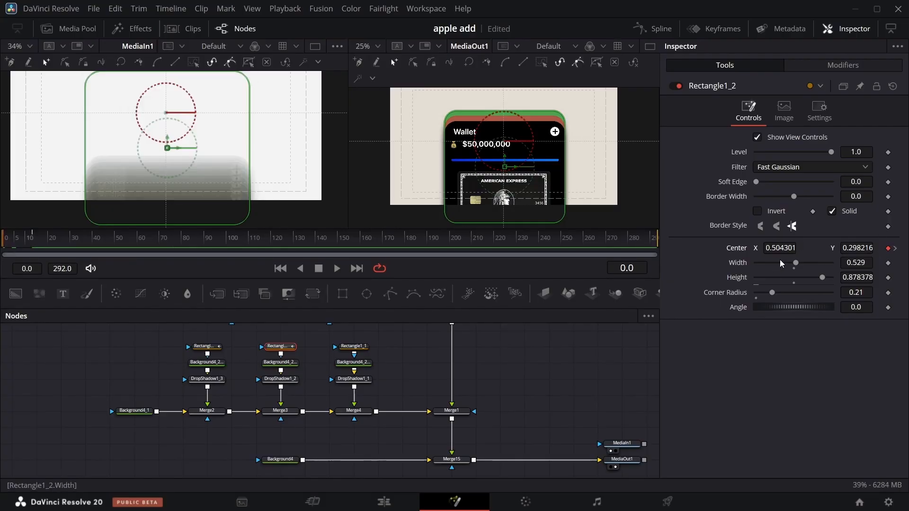
scroll(858, 249, down, 10)
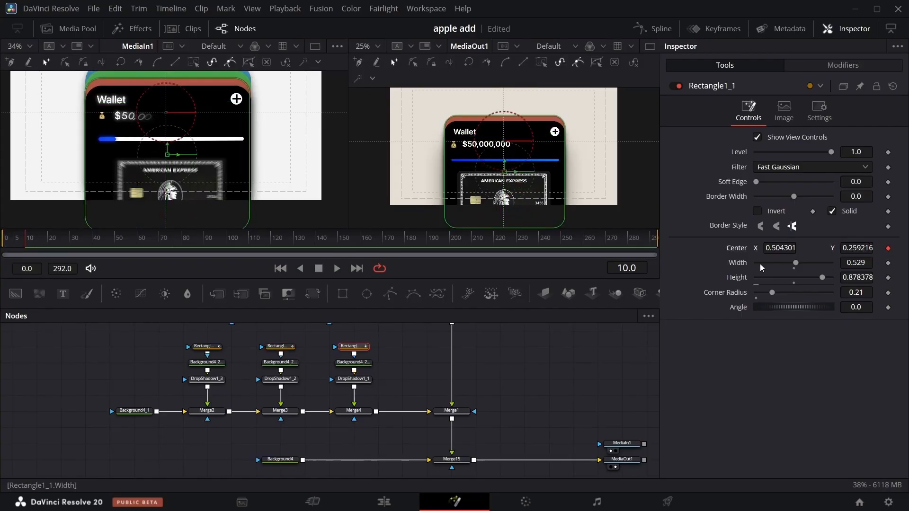
- Keyframe Rectangle1_1's center at frame 0 and lower its Y to about -0.464 there
drag(22, 246, 2, 246)
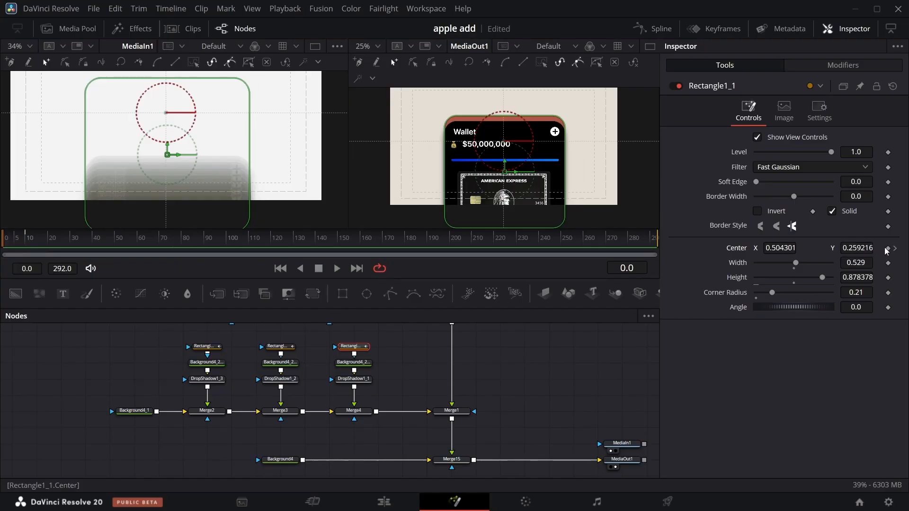
click(887, 248)
drag(858, 248, 515, 248)
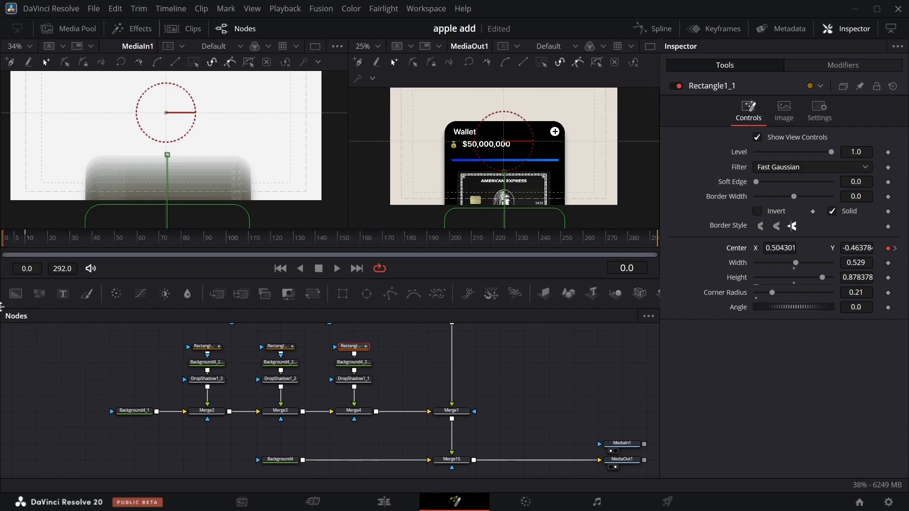
- Insert a Transform between Merge14 and Merge1 and keyframe its center Y from -0.197 at frame 0 to 0.5 at frame 8
scroll(107, 326, up, 1)
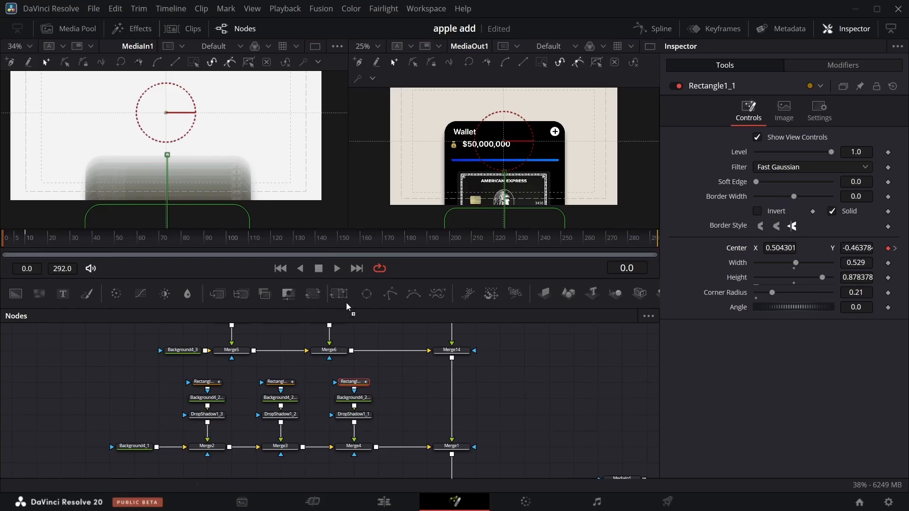
drag(301, 302, 477, 403)
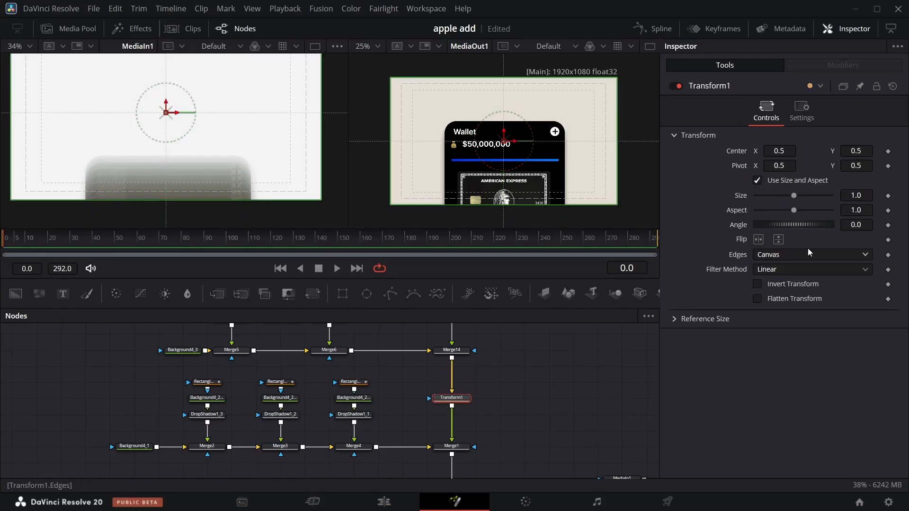
click(888, 151)
click(21, 238)
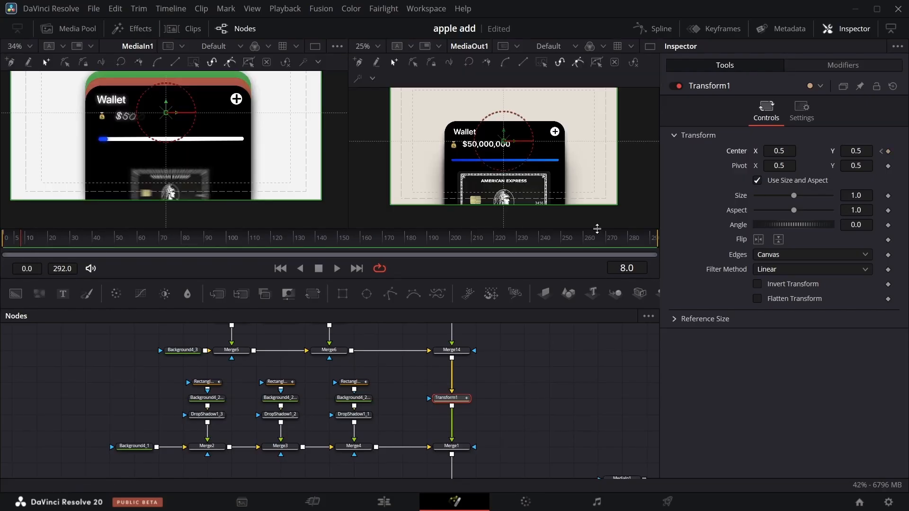
click(889, 152)
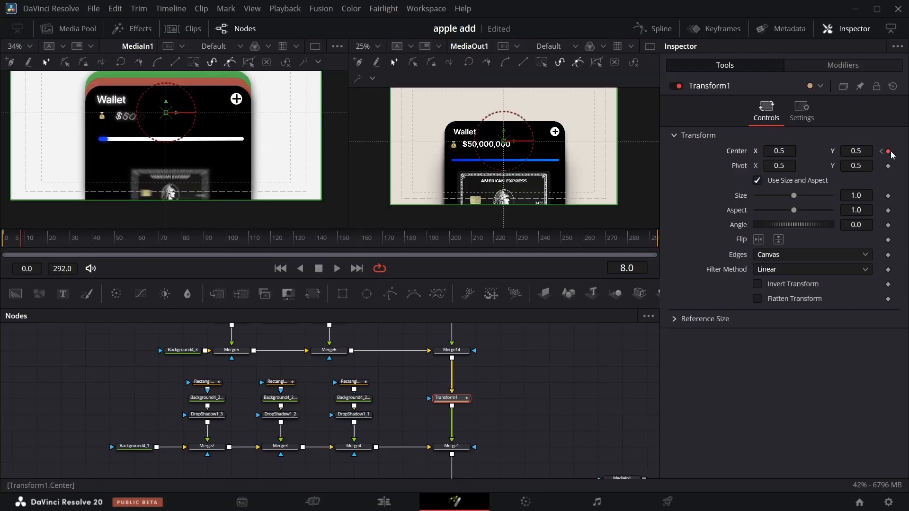
click(881, 152)
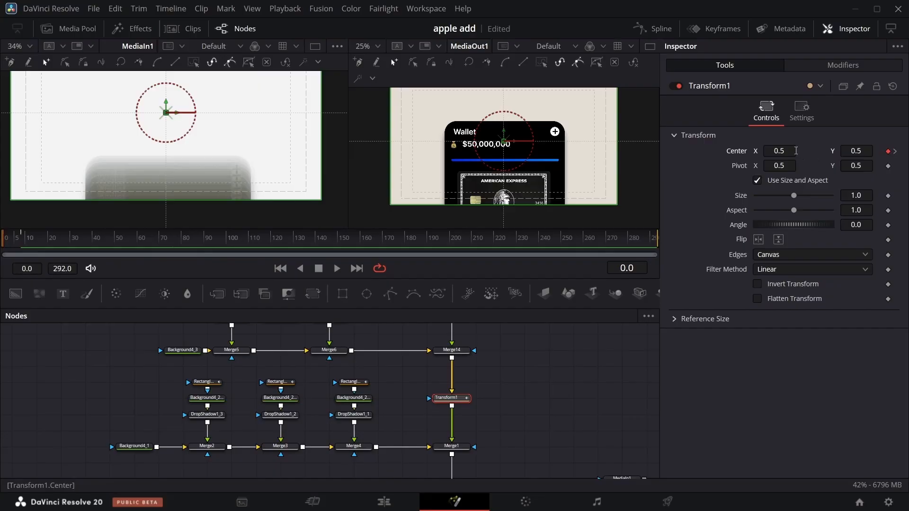
drag(870, 150, 17, 294)
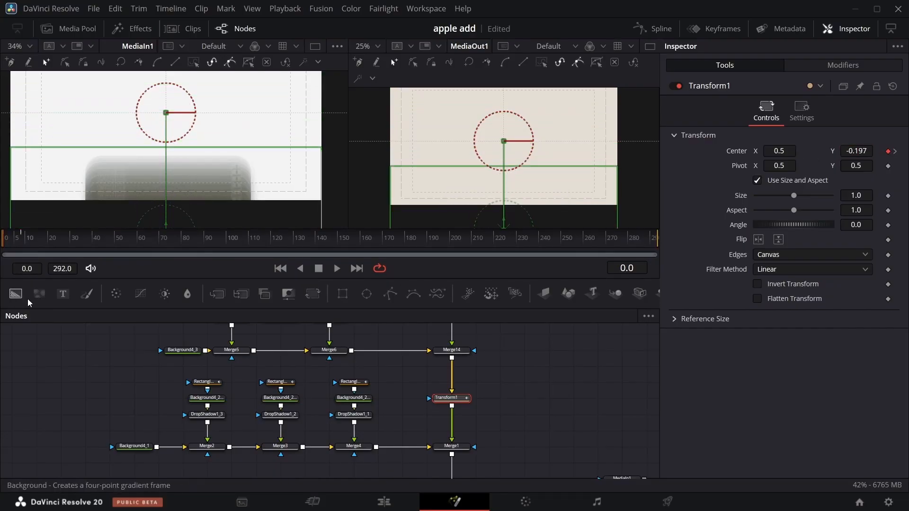
- Add a Follower modifier to the $50,000,000 text in Text2_1 and set its delay between characters to 0.22
key(space)
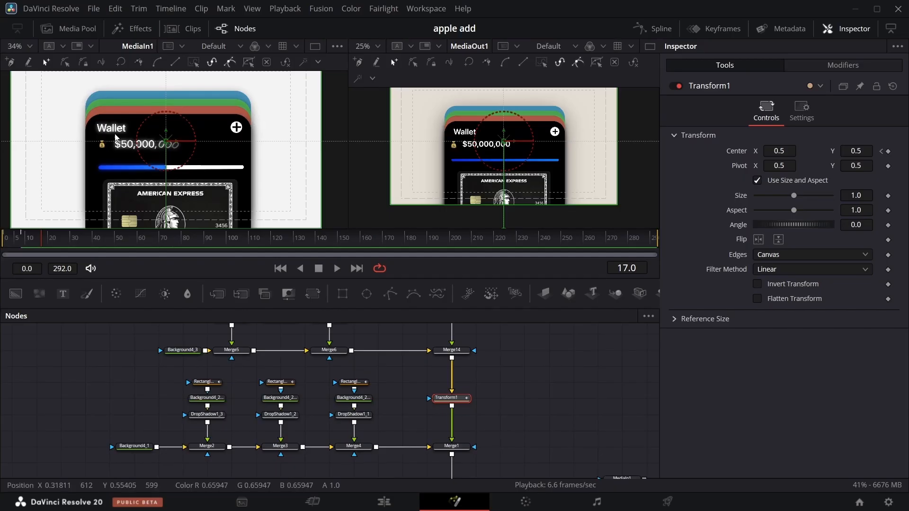
scroll(173, 407, up, 5)
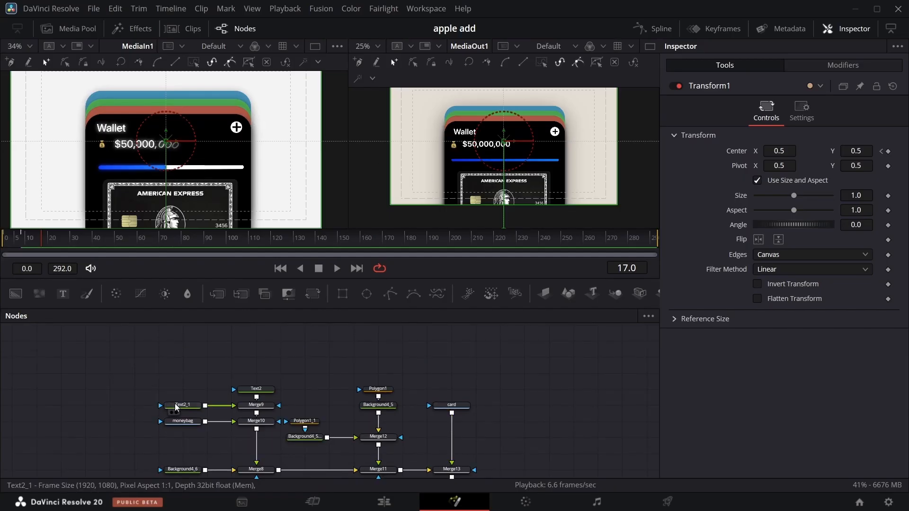
click(176, 407)
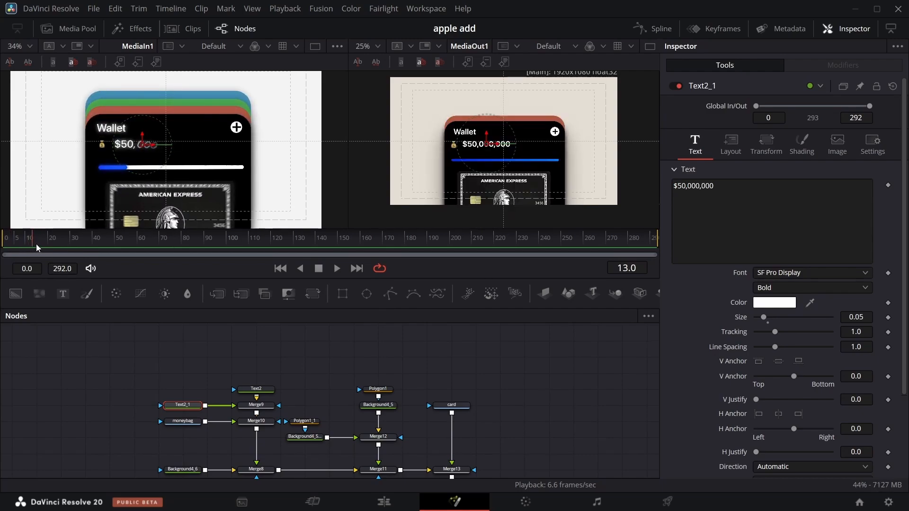
right_click(825, 209)
click(834, 285)
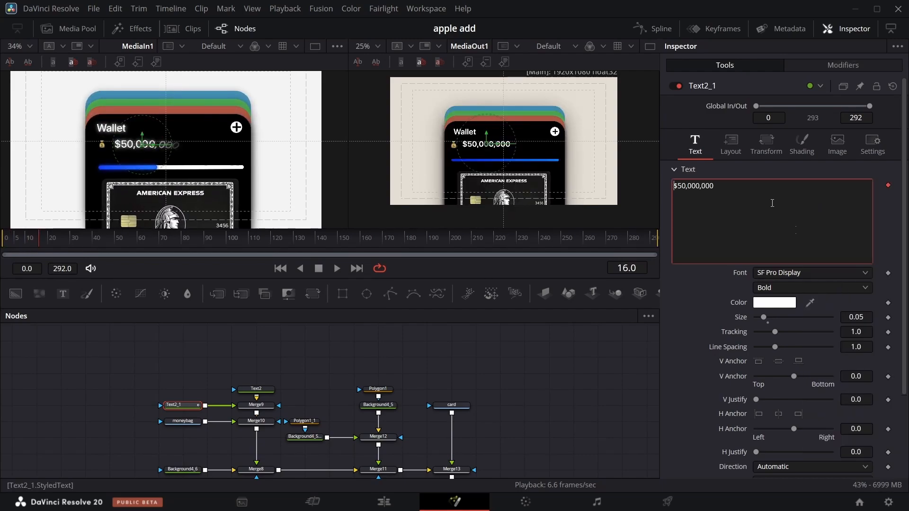
click(856, 182)
text(0.22)
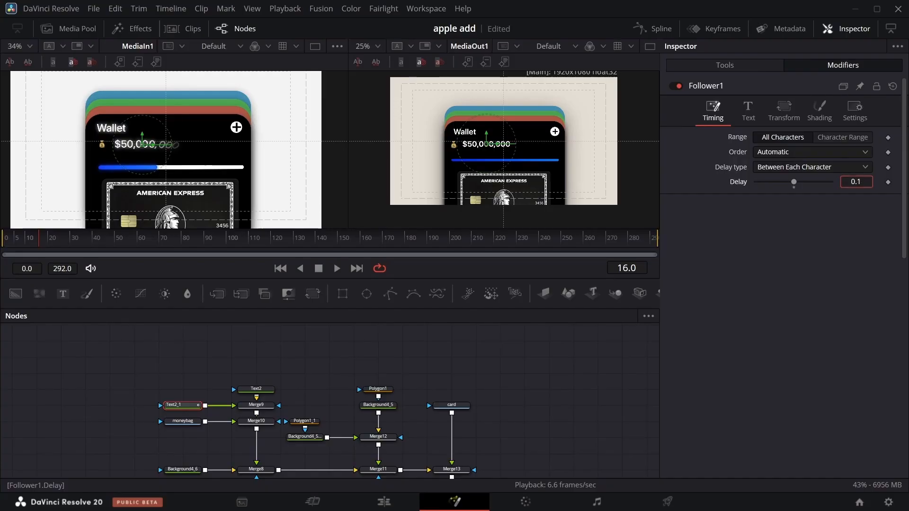
key(Return)
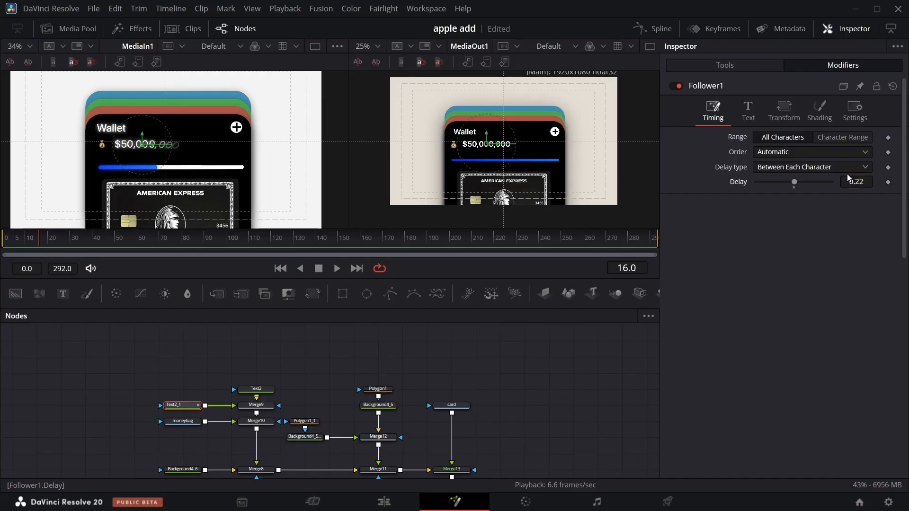
- Keyframe the Follower's fill opacity at 1.0 on frames 3 and 7
click(750, 118)
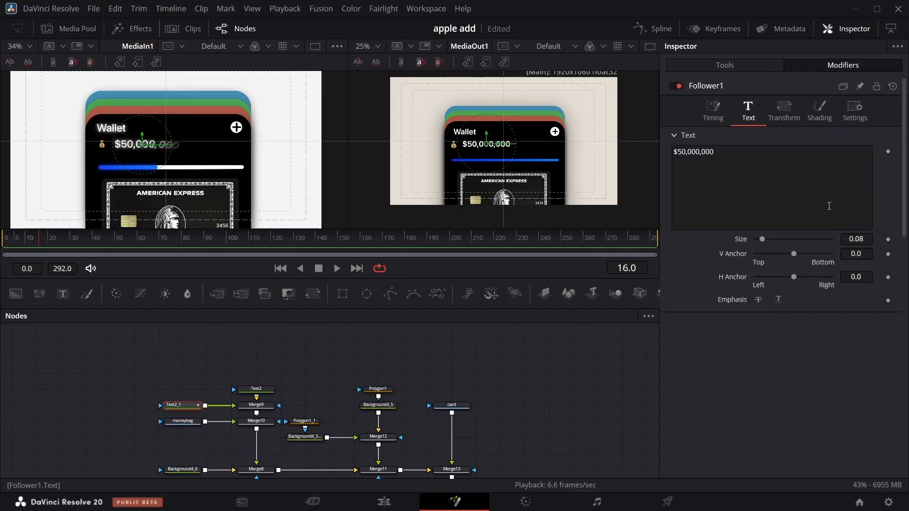
click(824, 114)
drag(41, 238, 14, 238)
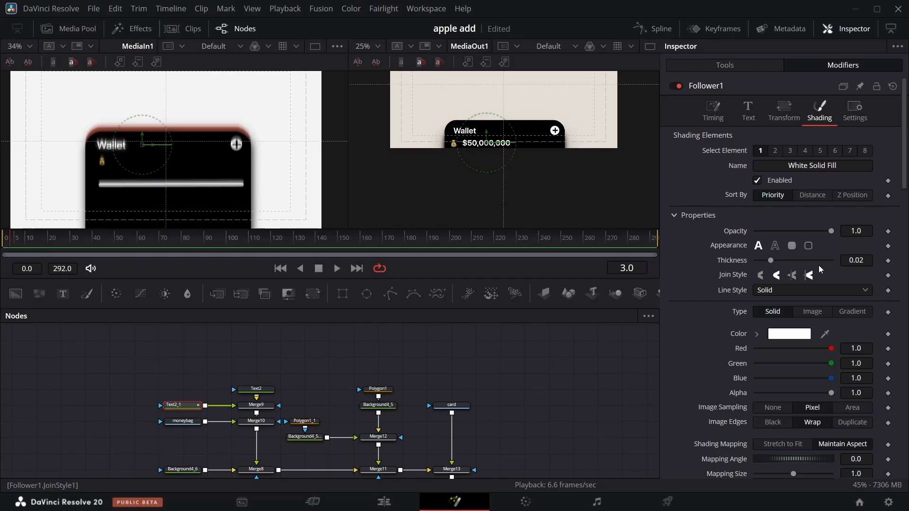
click(889, 232)
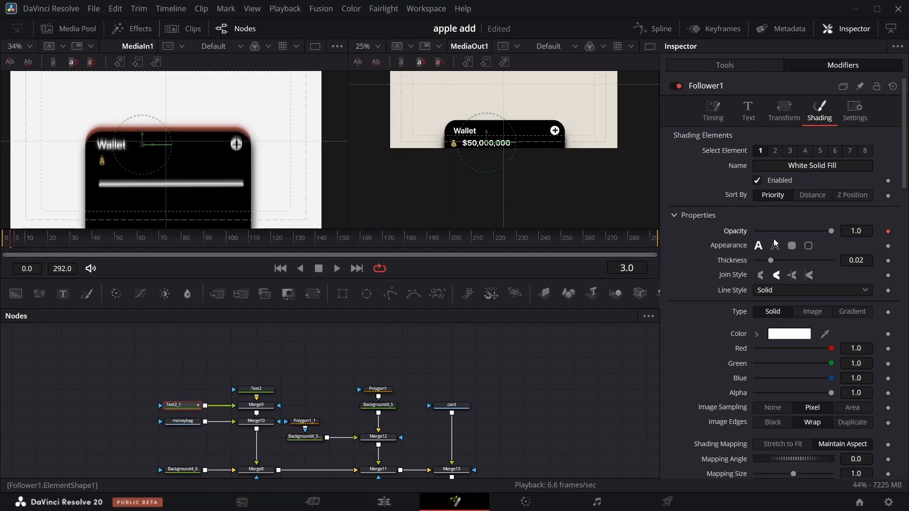
key(Right)
key(Right)
key(Right)
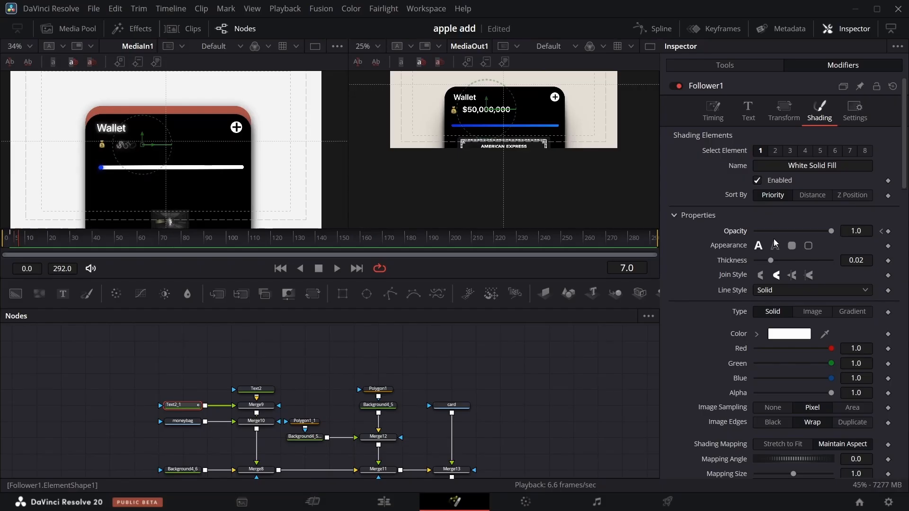
click(888, 231)
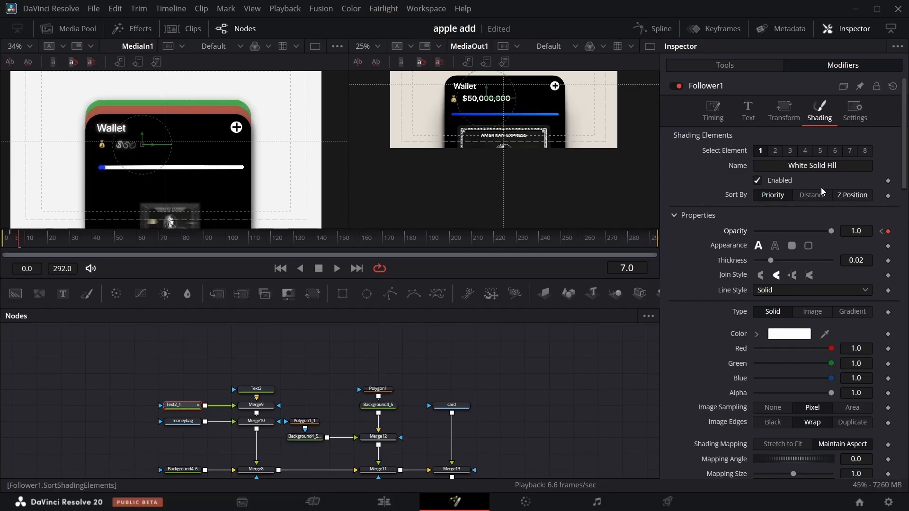
- Keyframe the Follower's character Z rotation from about -55.2 at frame 3 to 0.0 at frame 7
click(775, 121)
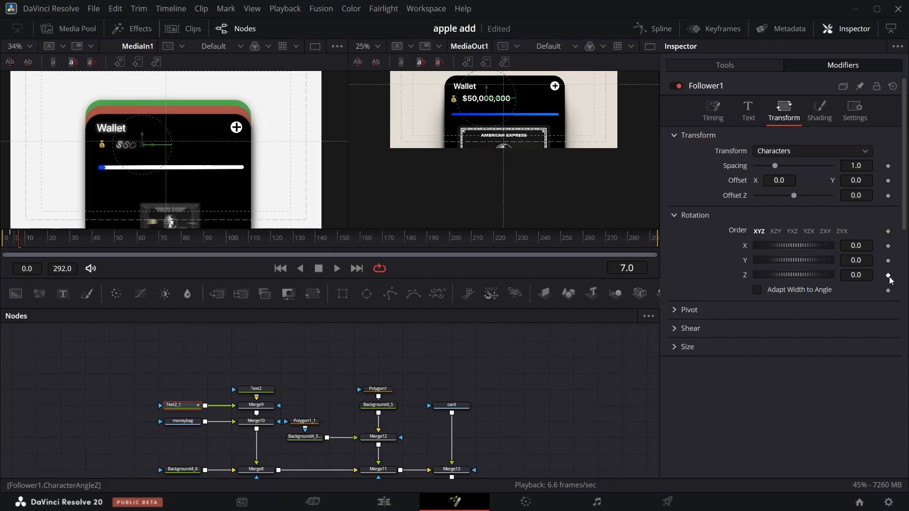
click(13, 243)
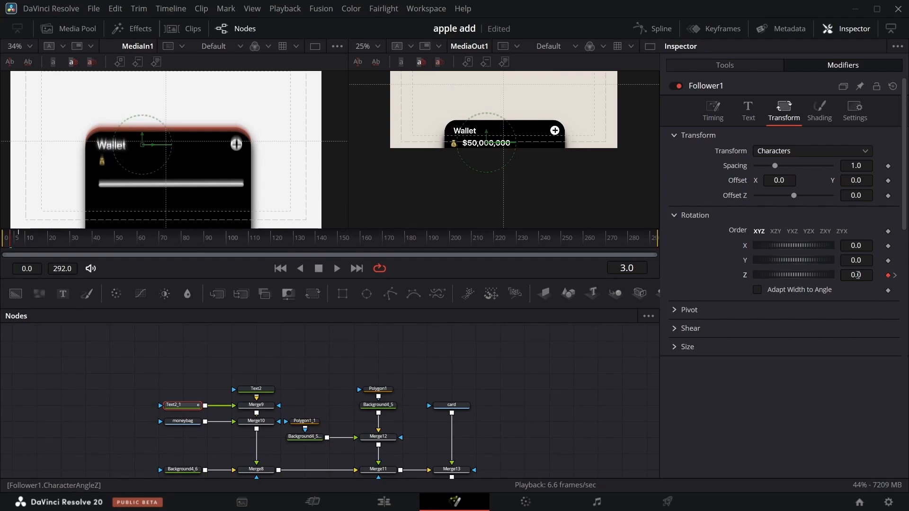
drag(794, 274, 731, 274)
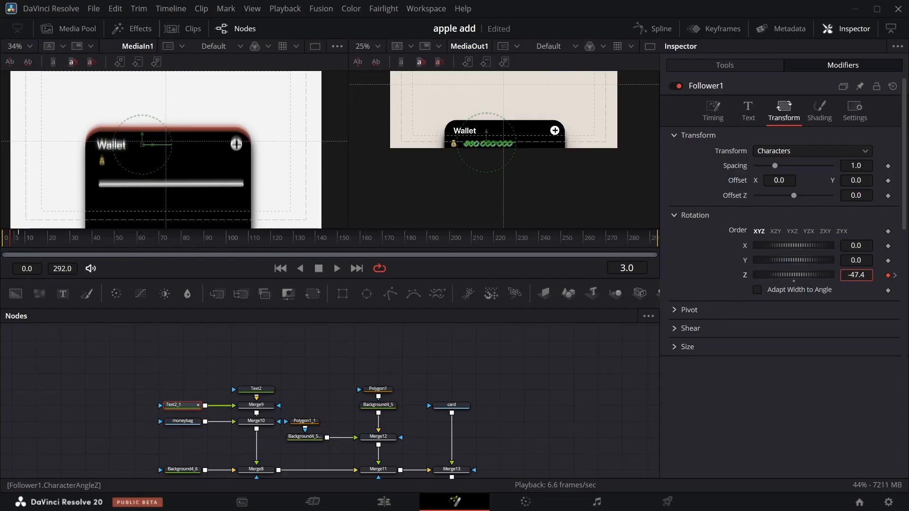
drag(731, 275, 729, 275)
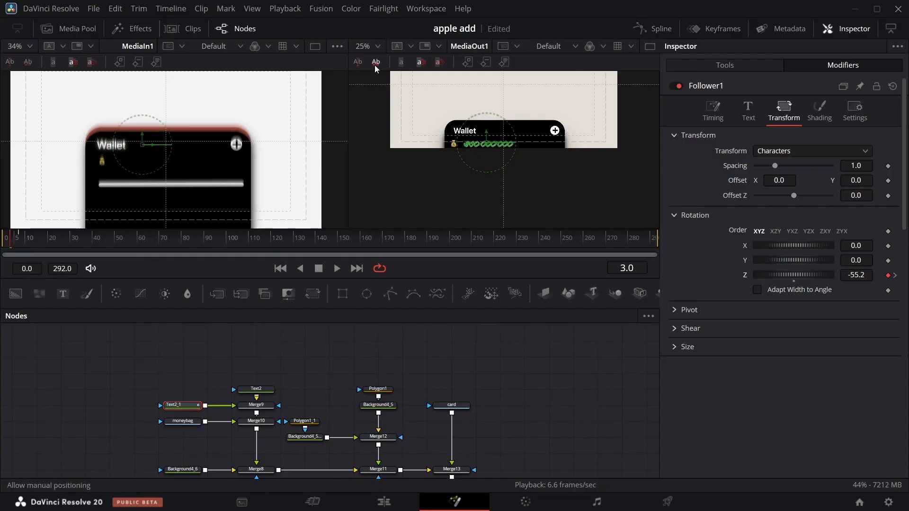
click(376, 46)
click(374, 101)
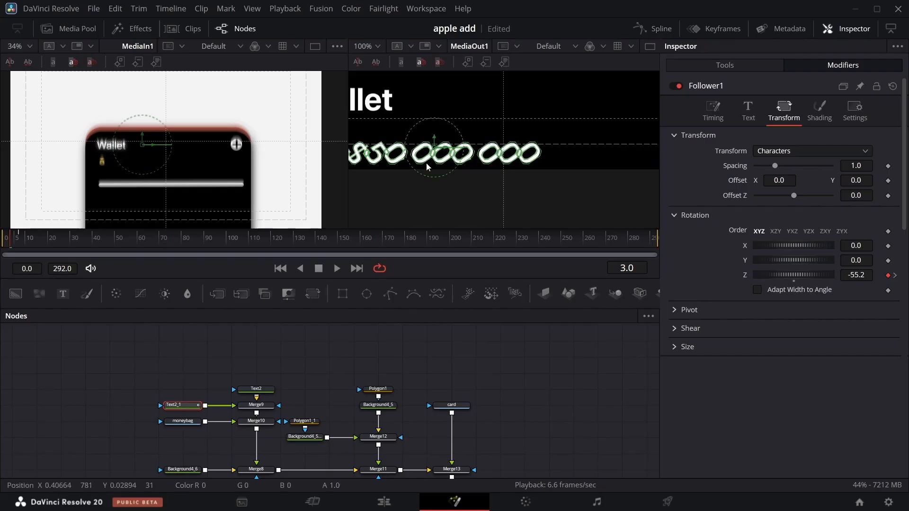
drag(829, 276, 836, 278)
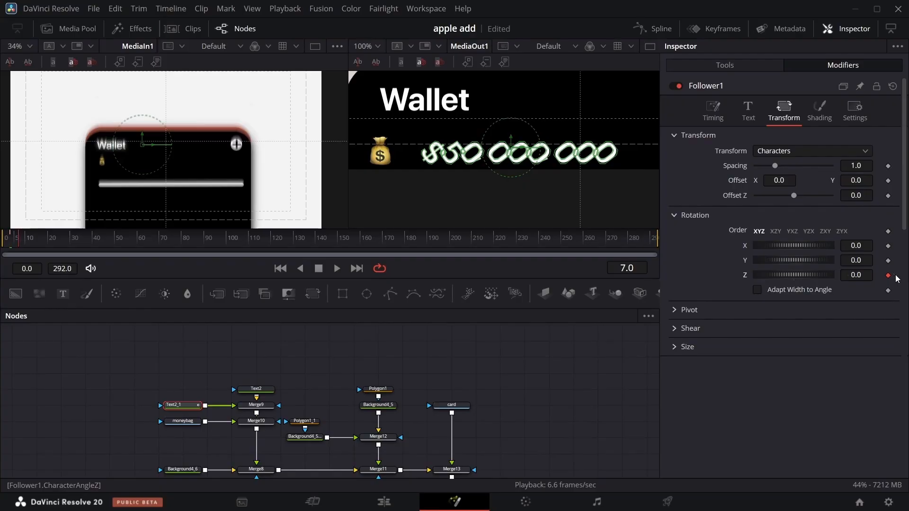
scroll(502, 152, up, 8)
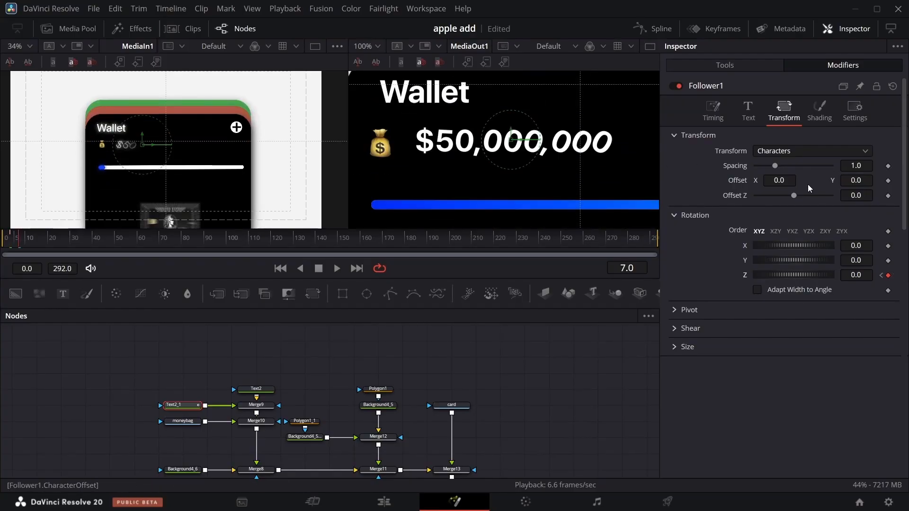
- Lower the Follower's fill opacity at its first keyframe and set the delay between characters to 0.92
click(819, 114)
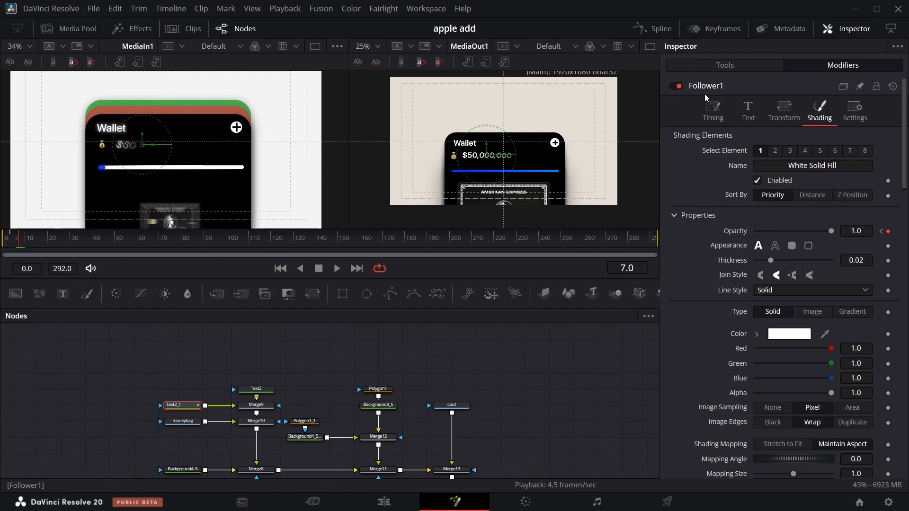
click(713, 112)
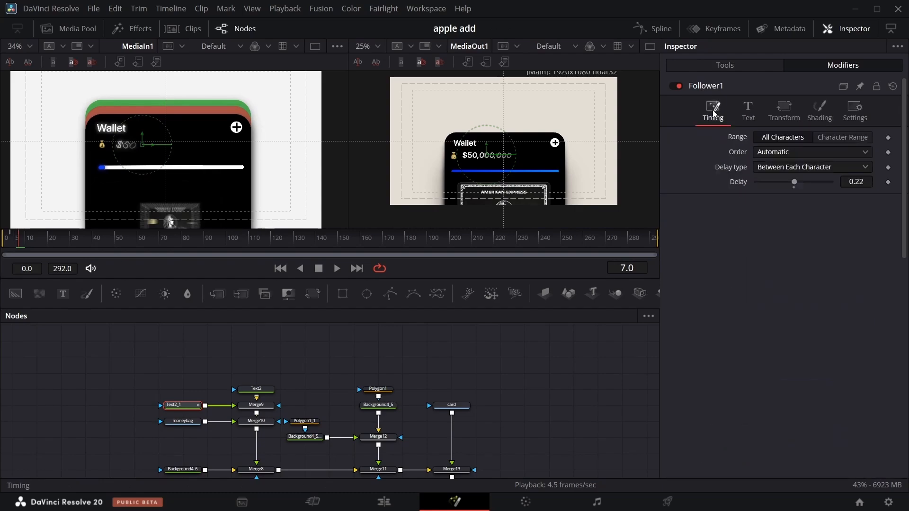
click(855, 182)
text(0.49)
key(Return)
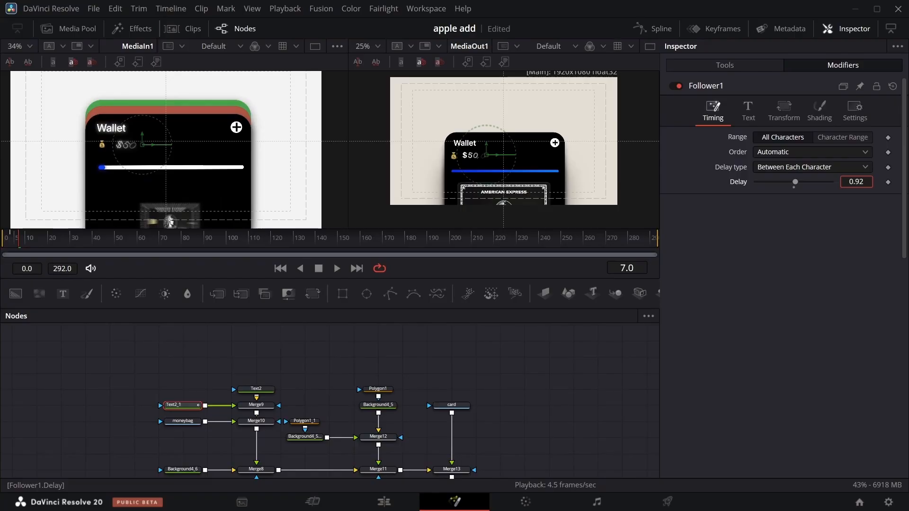
- Scrub through the opening frames to compare the amount text's character animation with the reference clip
click(786, 112)
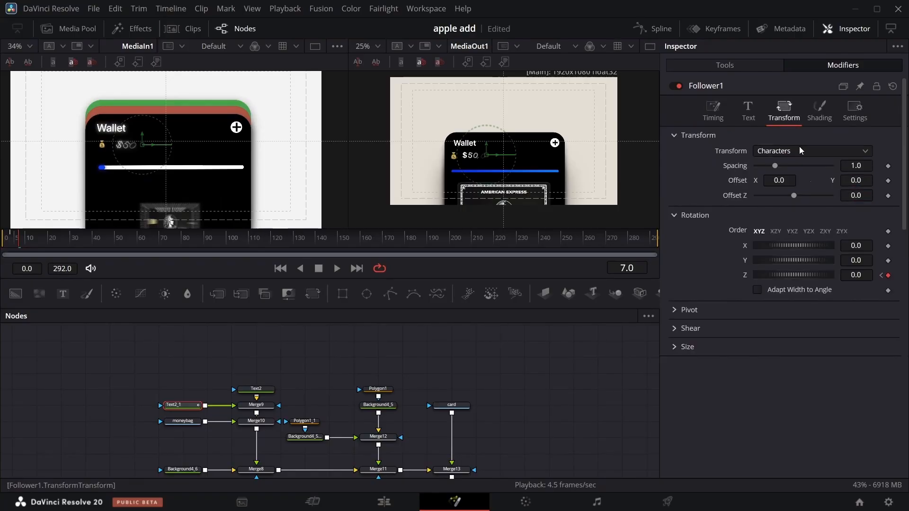
drag(856, 279, 855, 277)
click(19, 239)
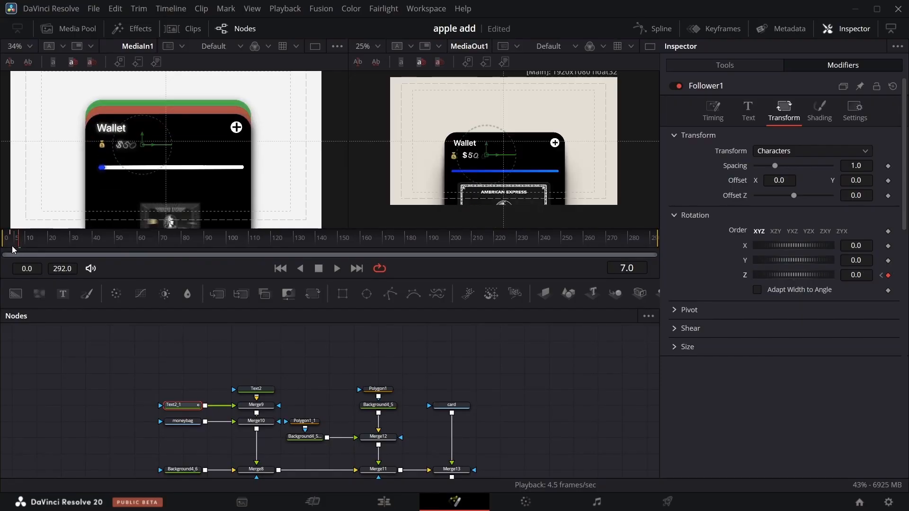
drag(21, 249, 40, 247)
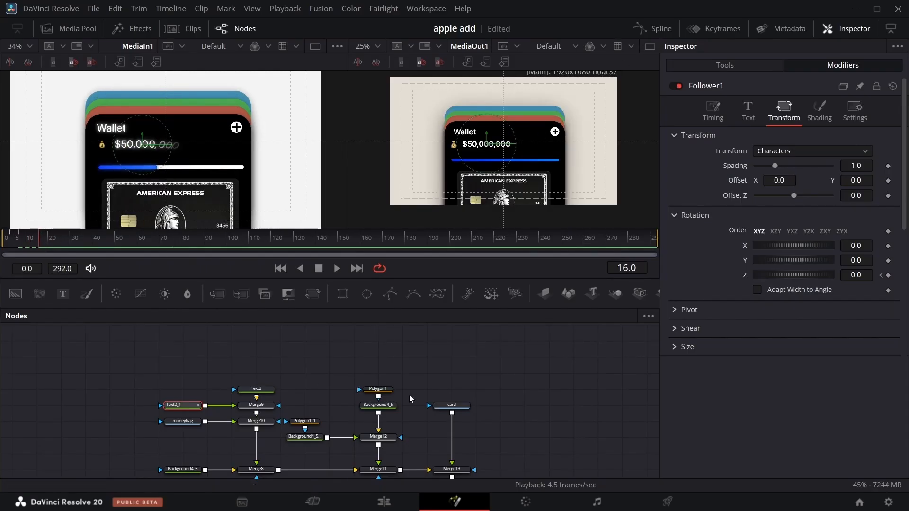
- Keyframe Polygon1_1's Length from 0.0 at frame 4 to 1.0 further along the timeline so the blue bar fills up
scroll(384, 387, down, 2)
drag(32, 248, 15, 250)
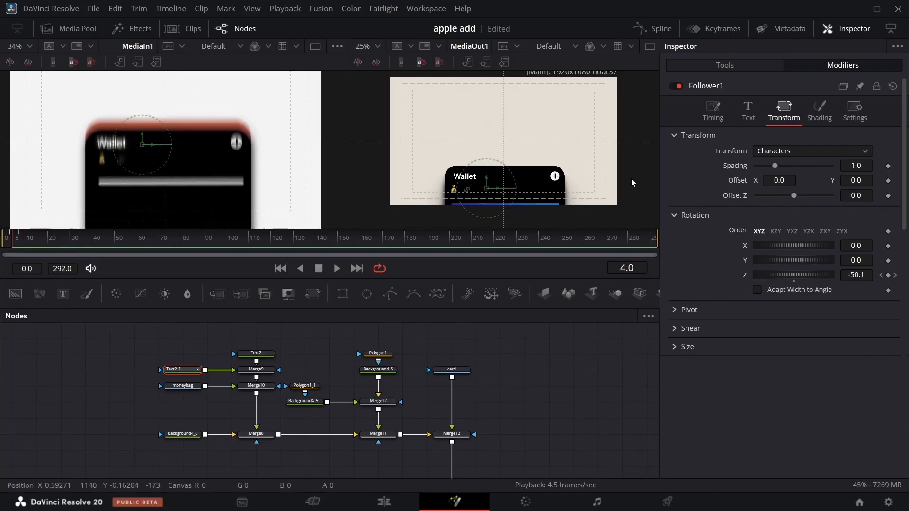
click(304, 386)
click(303, 401)
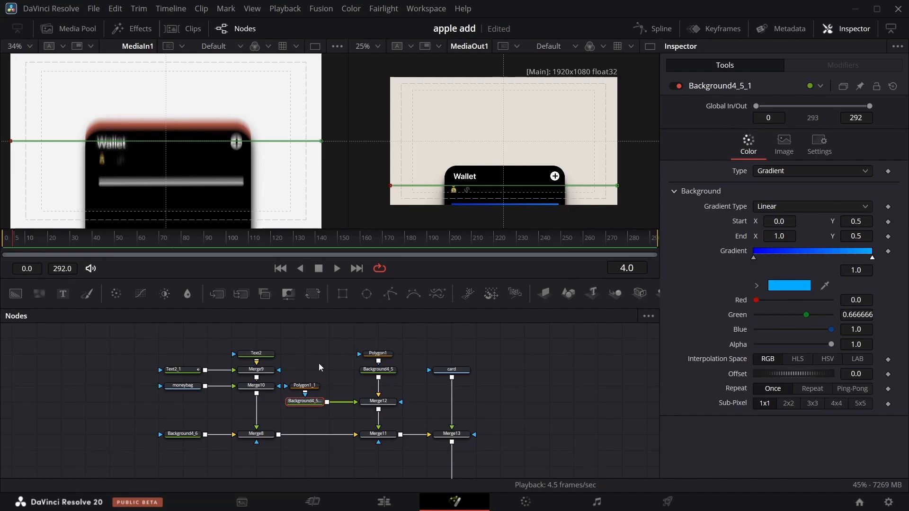
click(305, 386)
key(space)
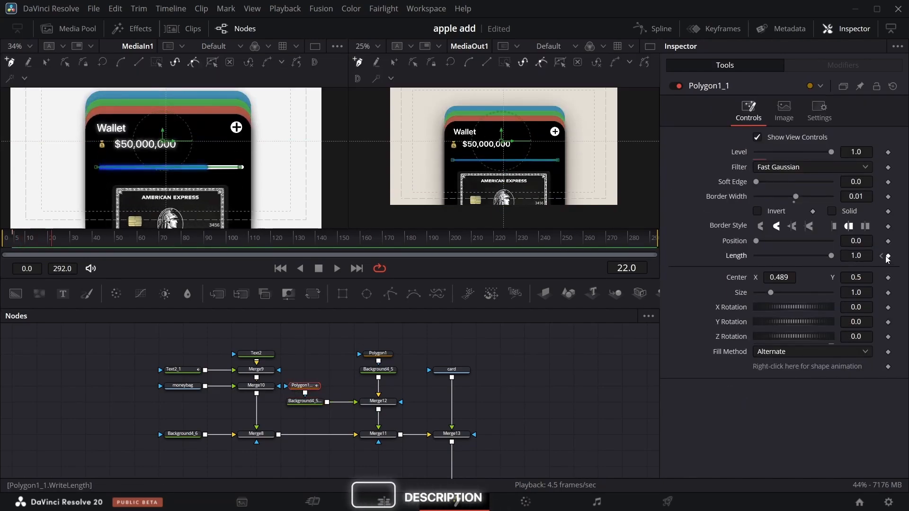
key(space)
click(888, 256)
click(881, 255)
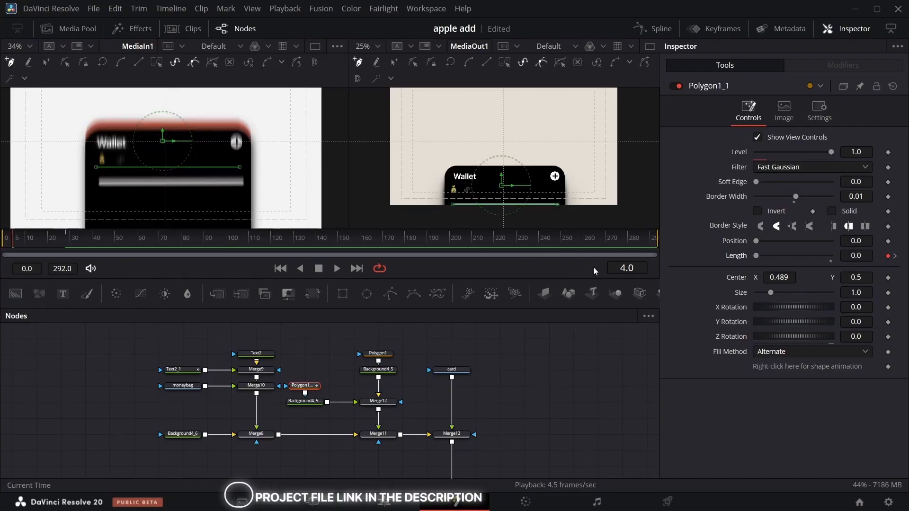
- Keyframe Polygon1_1's Level and set it to 0.0 at frame 3 to hide the blue bar before it starts filling
scroll(546, 156, down, 1)
click(533, 356)
scroll(439, 177, down, 2)
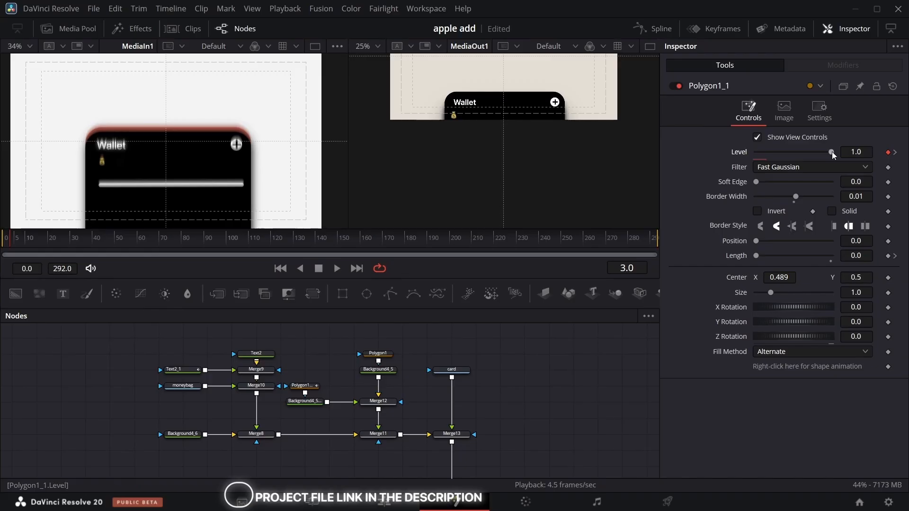
drag(832, 153, 410, 177)
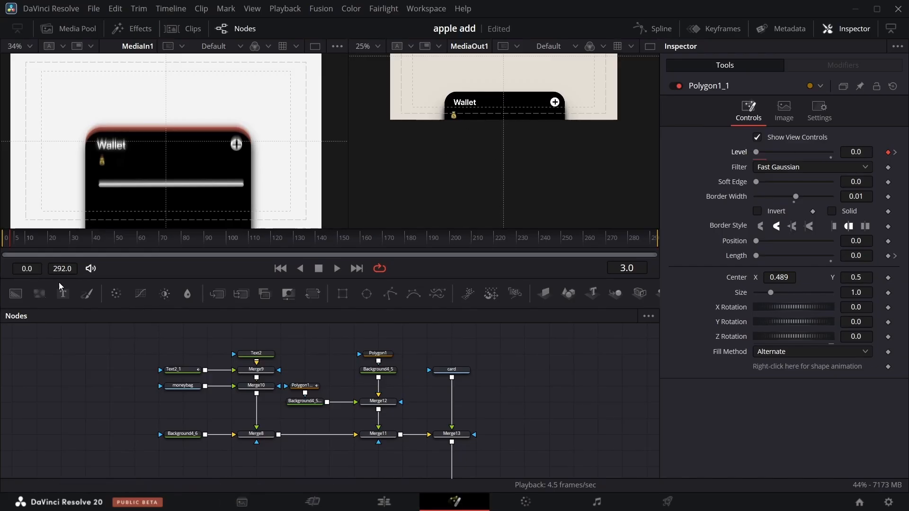
drag(77, 234, 37, 250)
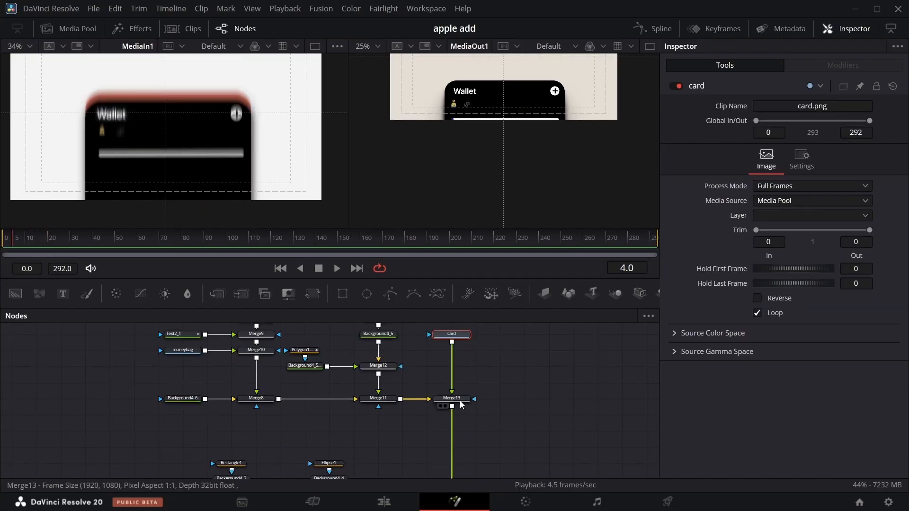
- Keyframe Merge13's Size from 0.0 at frame 4 to 0.719 further along so the credit card scales up, and scrub through it
click(461, 400)
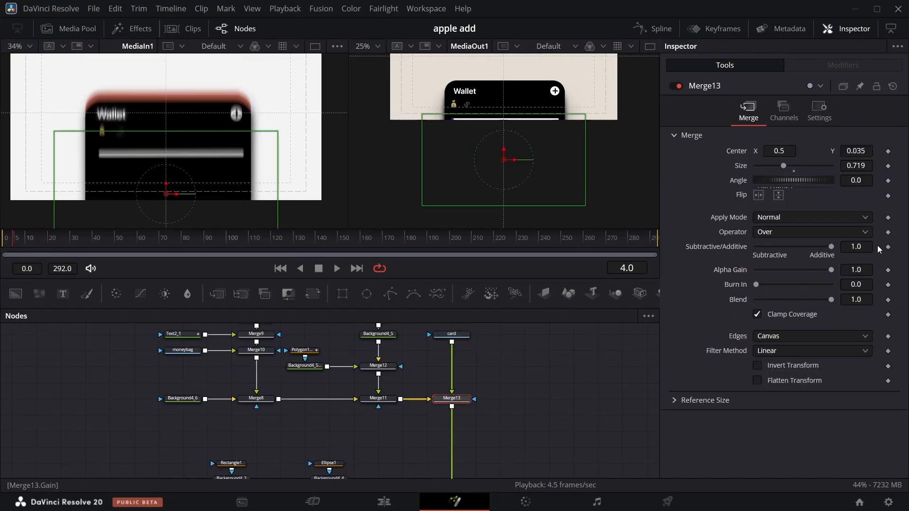
click(888, 166)
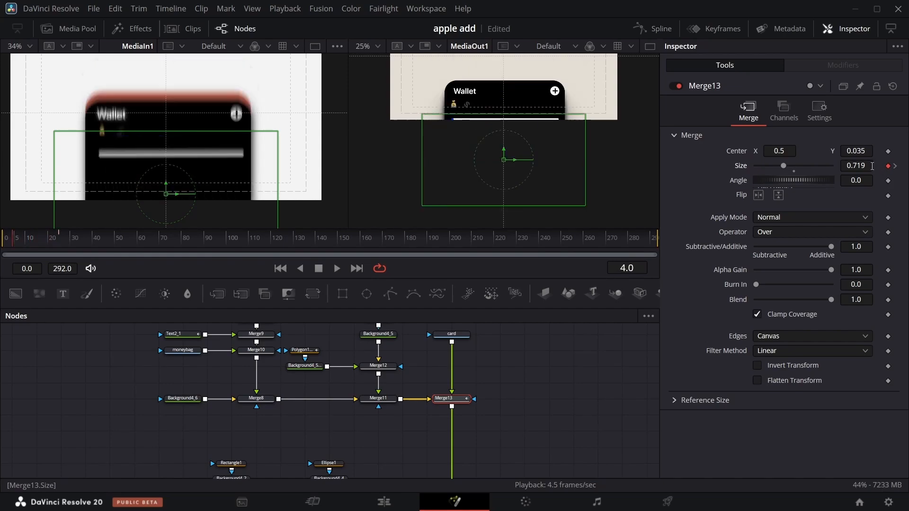
drag(785, 171, 465, 239)
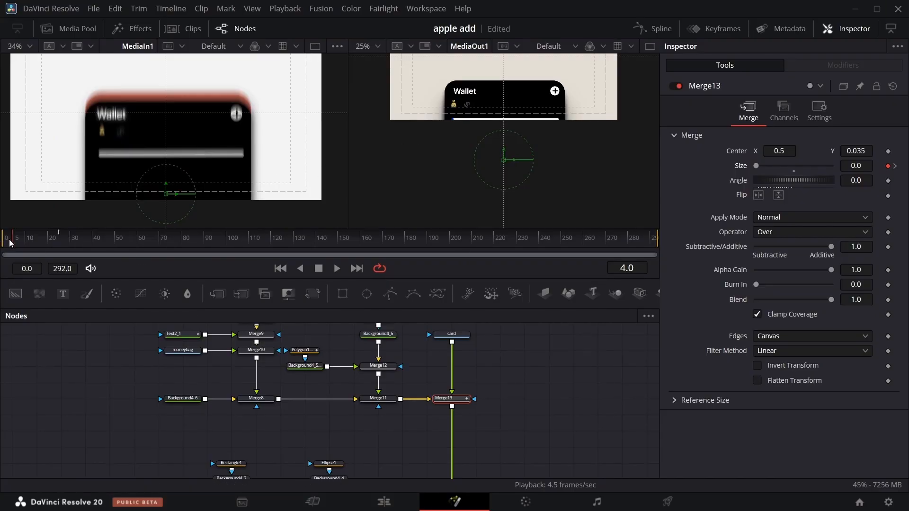
drag(10, 243, 48, 241)
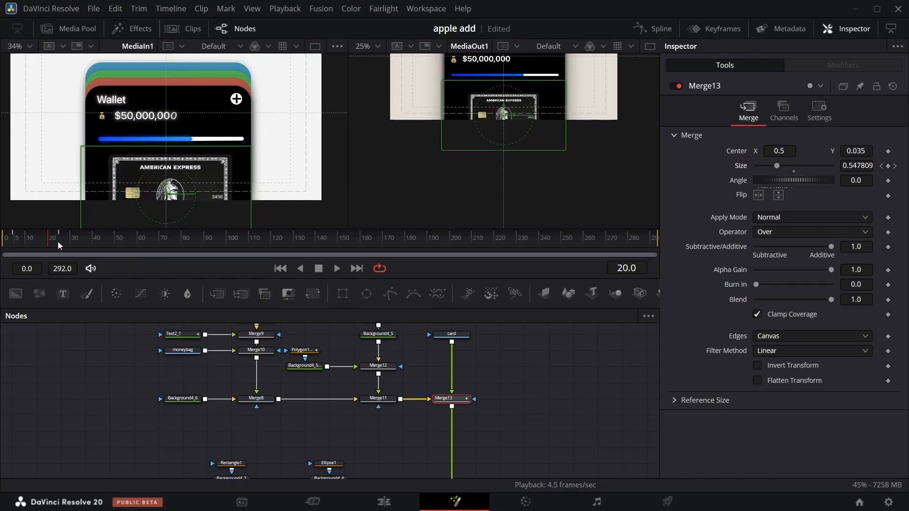
- Apply the Out Back Cubic ease to Merge13's Size curve and scrub around frame 19 to check the card's overshoot
click(652, 29)
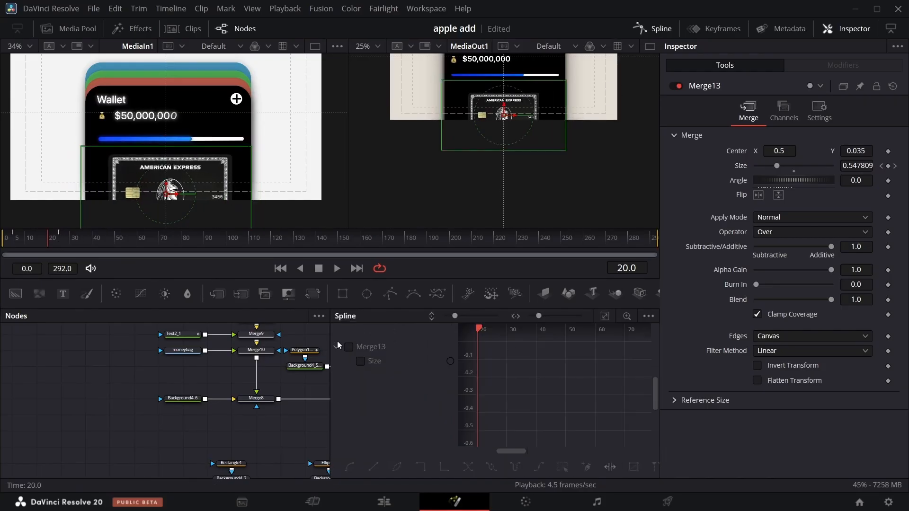
click(348, 348)
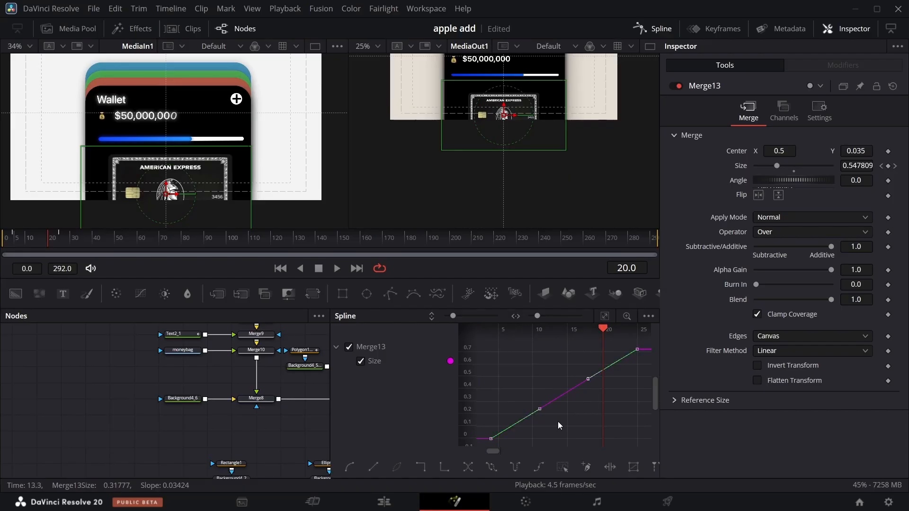
right_click(561, 411)
mouse_move(648, 261)
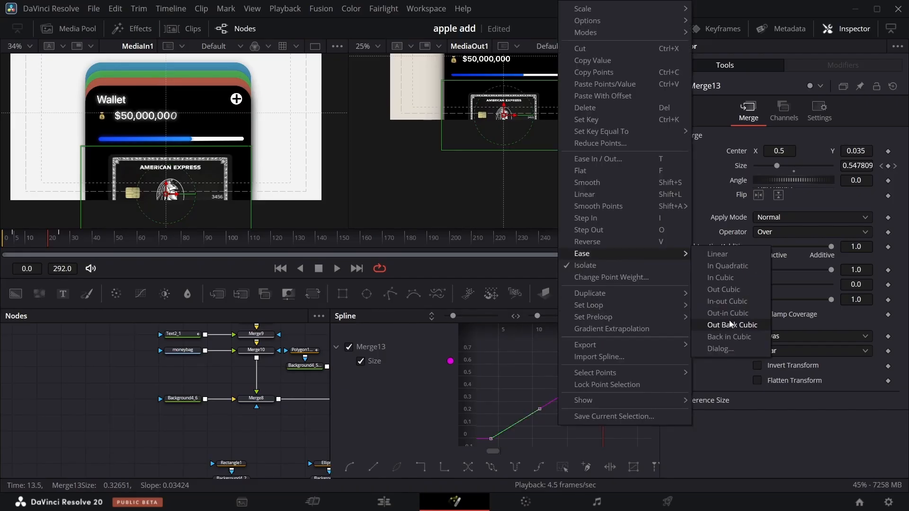
click(731, 326)
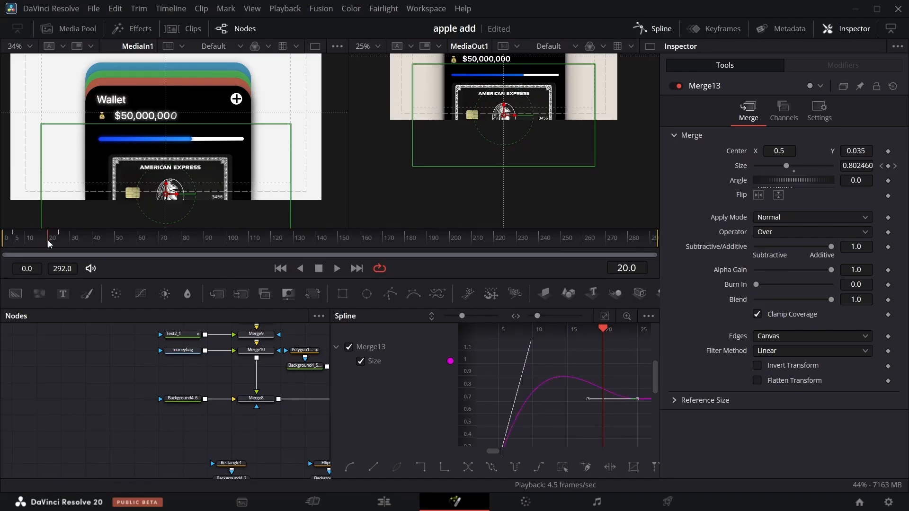
mouse_move(50, 244)
mouse_down()
mouse_move(15, 249)
mouse_move(48, 252)
mouse_up()
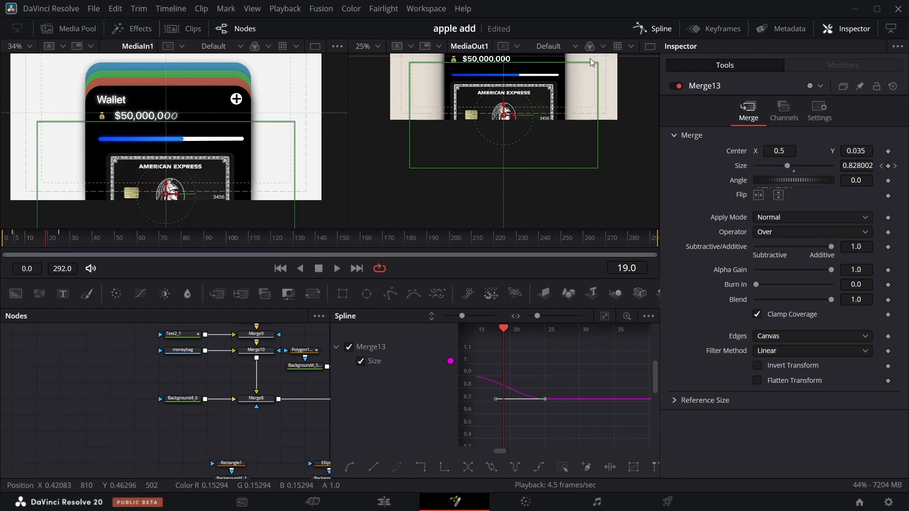
- Display only Polygon1_1's Length curve and ease it so the blue bar fills less linearly
click(303, 386)
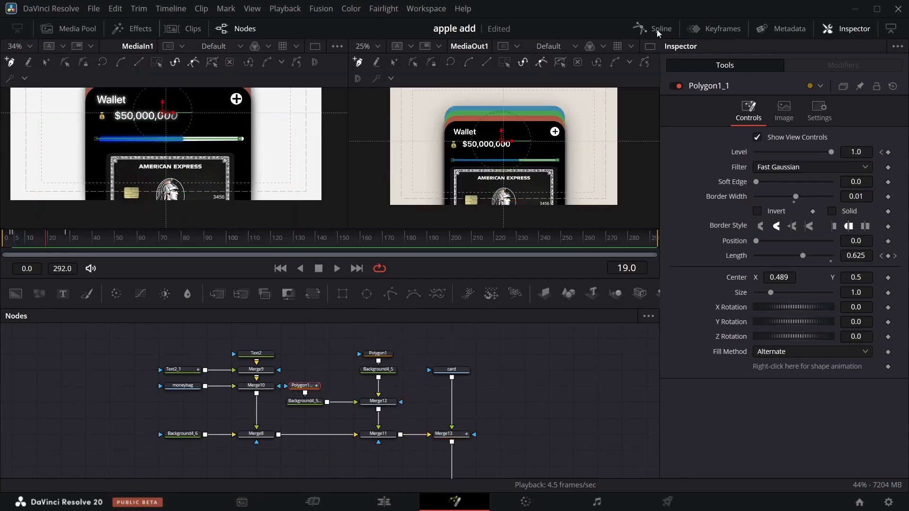
click(656, 29)
click(361, 361)
right_click(539, 398)
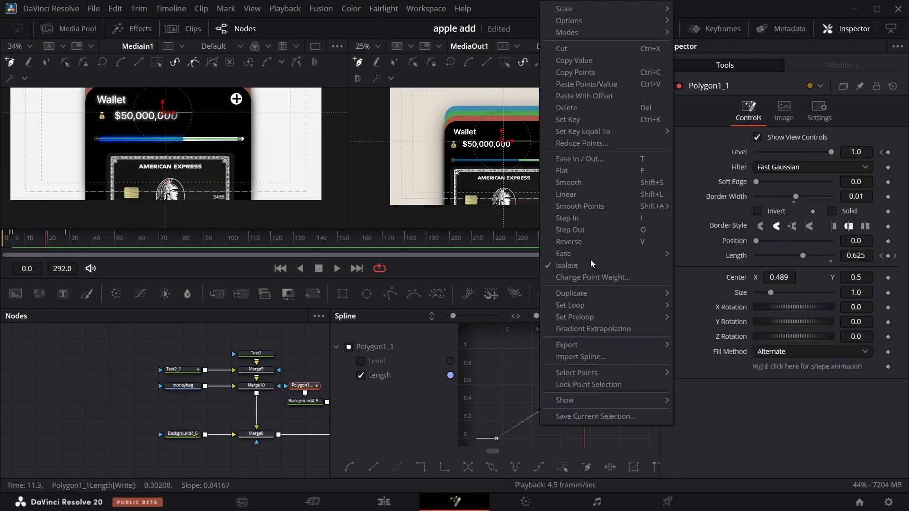
click(592, 265)
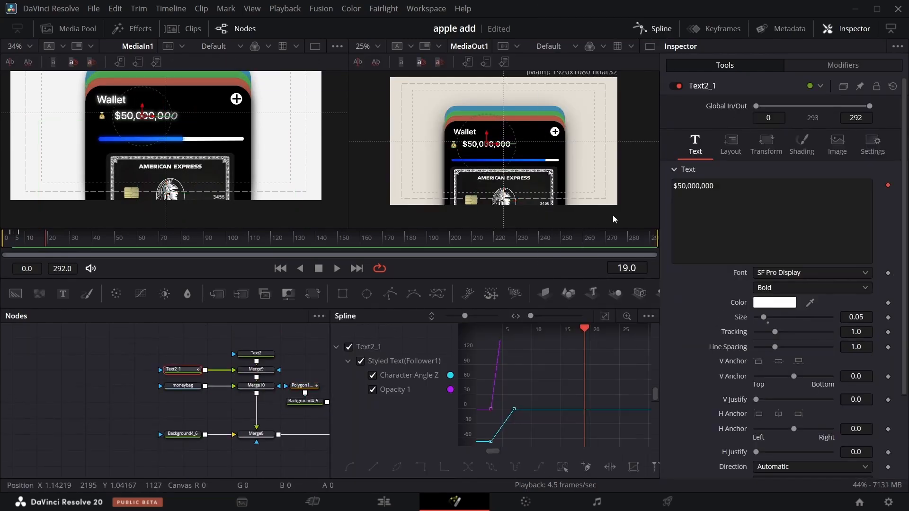
- Ease the keyframes on Text2_1's Character Angle Z and Opacity 1 curves
click(605, 317)
right_click(572, 408)
click(592, 265)
click(562, 467)
key(f)
drag(586, 350, 563, 350)
drag(587, 428, 559, 427)
click(656, 29)
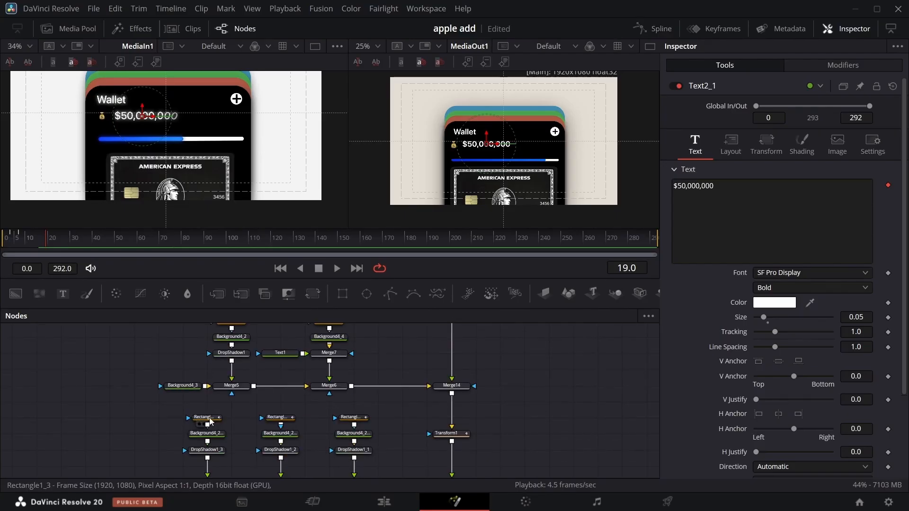
- Ease the Displacement curves of Rectangle1_1, Rectangle1_2 and Rectangle1_3 together
drag(190, 403, 371, 430)
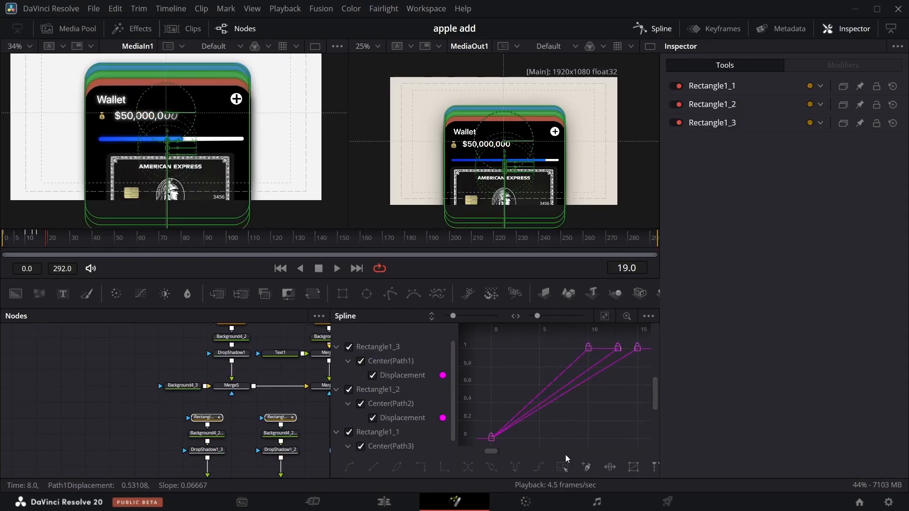
right_click(566, 458)
click(727, 288)
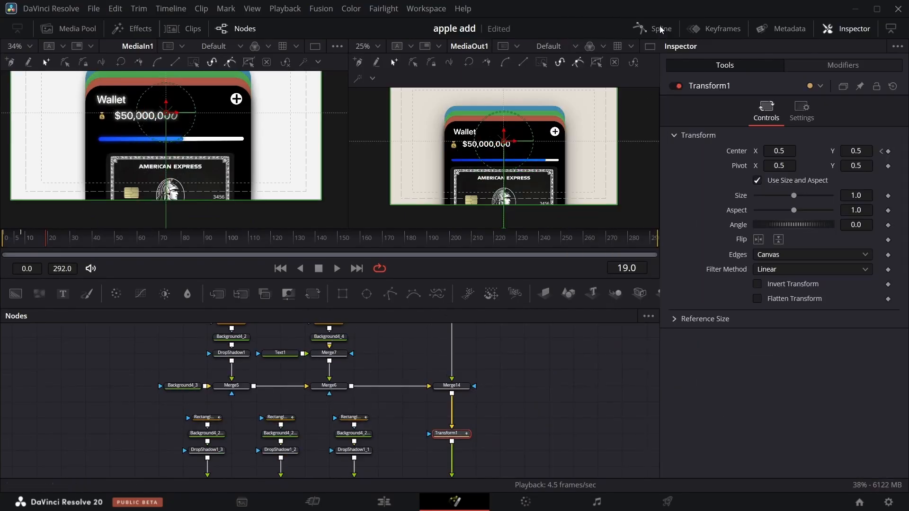
- Ease Transform1's Center animation and enable Motion Blur on the node
right_click(564, 425)
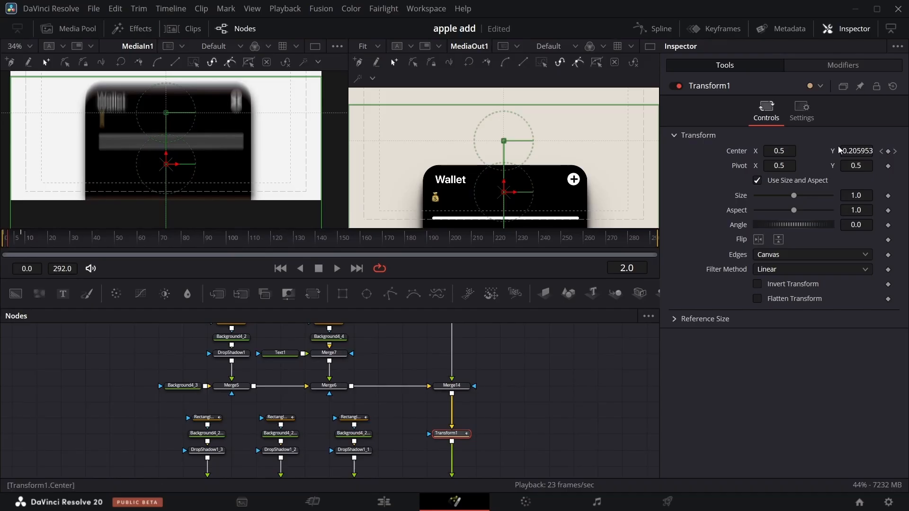
click(801, 111)
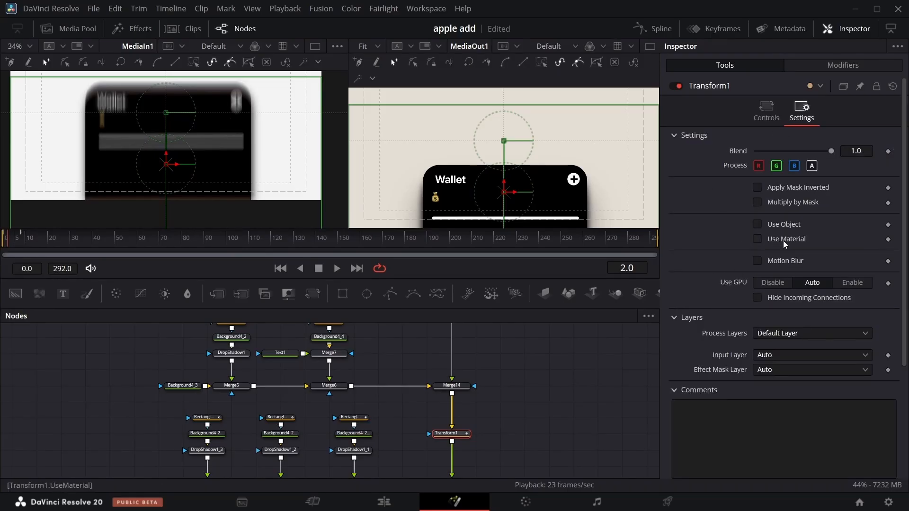
click(757, 261)
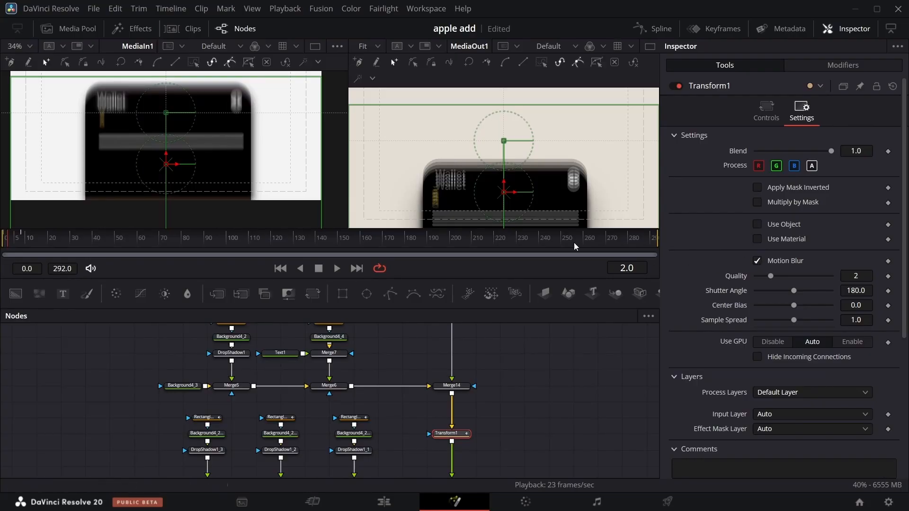
- Turn off High Quality and Motion Blur for the viewer playback
right_click(470, 262)
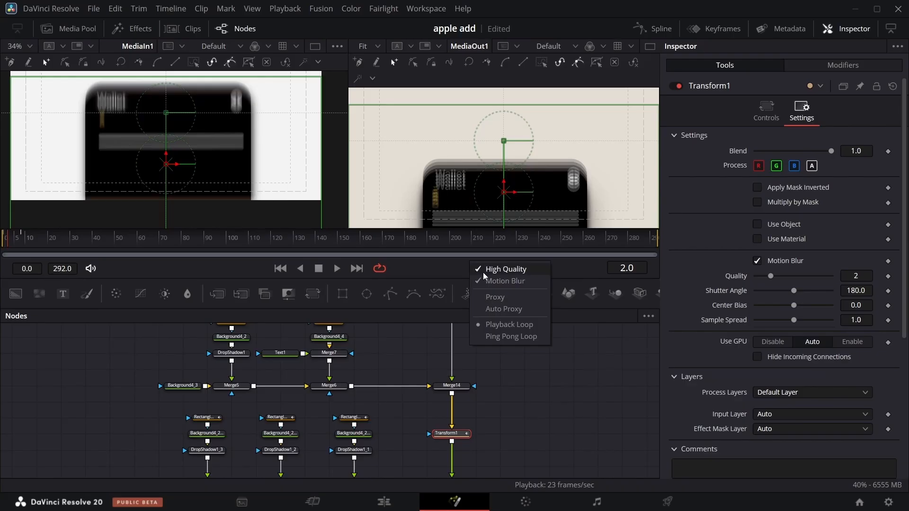
click(483, 272)
right_click(479, 270)
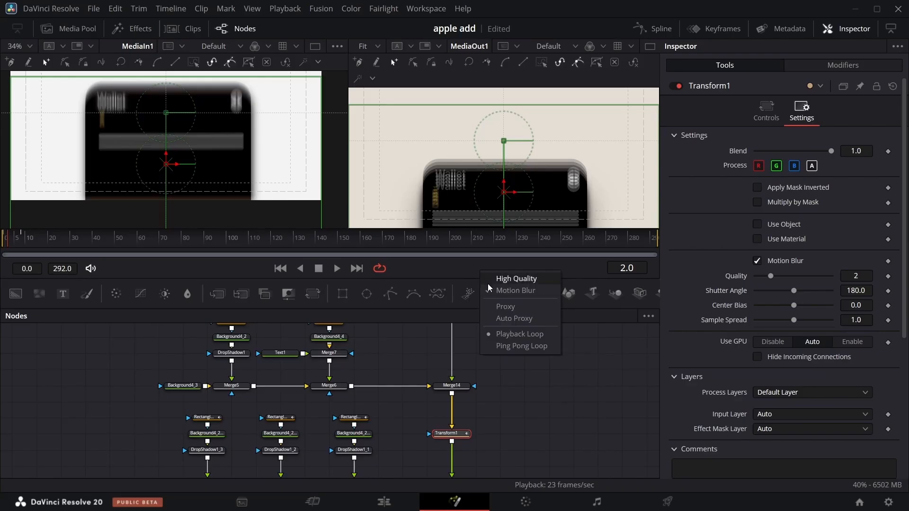
click(488, 287)
right_click(479, 268)
click(459, 295)
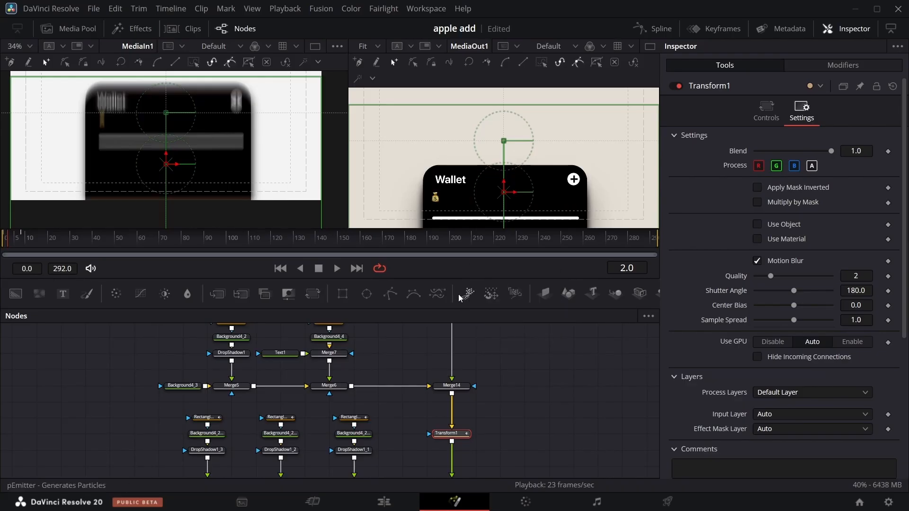
right_click(481, 266)
click(490, 305)
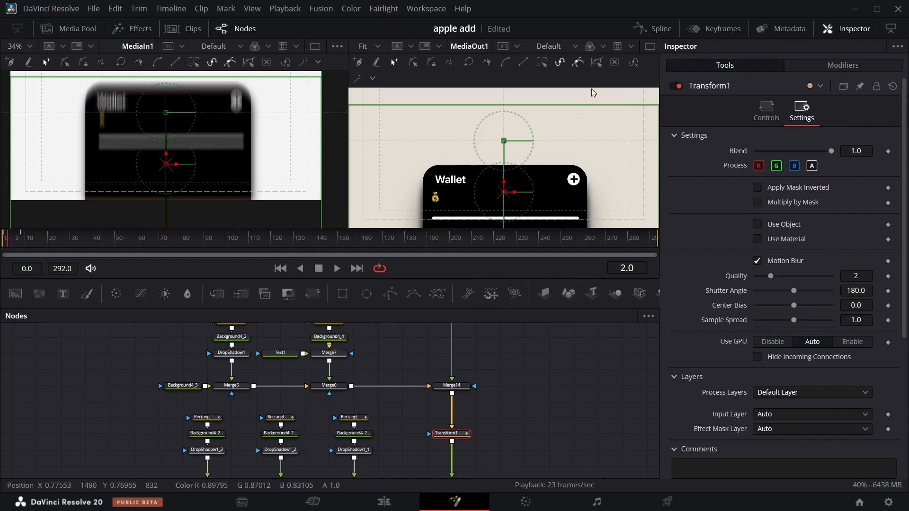
click(532, 351)
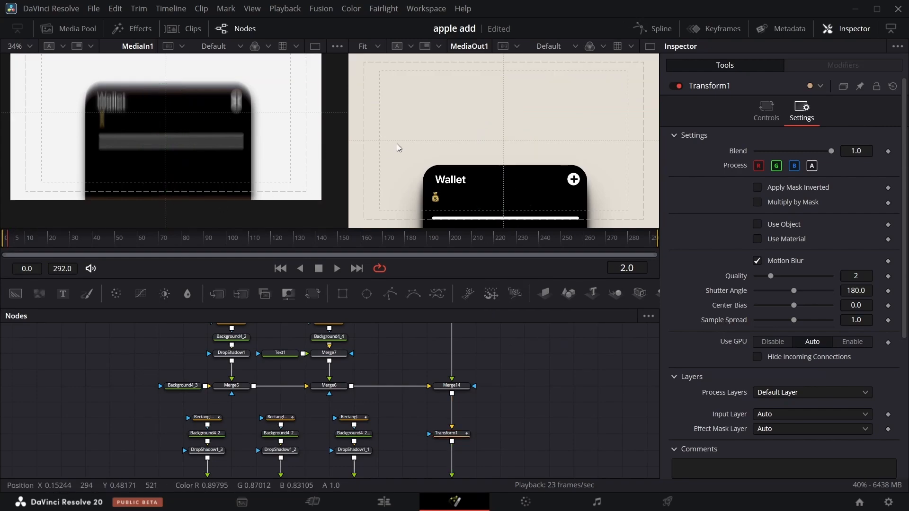
- Insert a Transform node between Merge1 and Merge15 and keyframe its Center at frame 26
drag(42, 238, 62, 241)
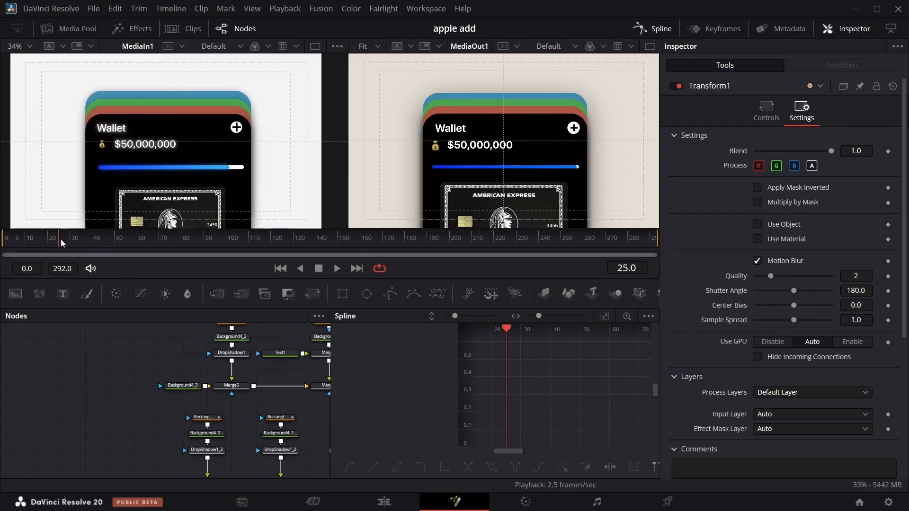
click(60, 240)
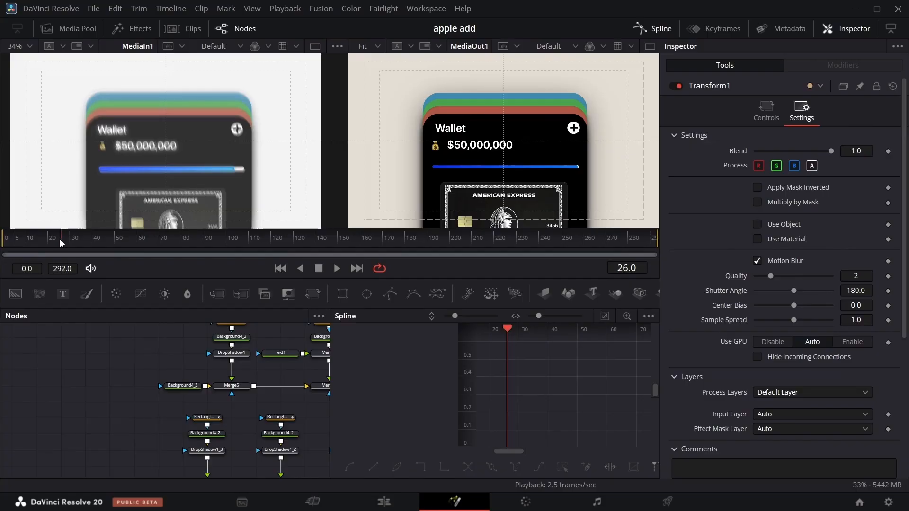
click(669, 22)
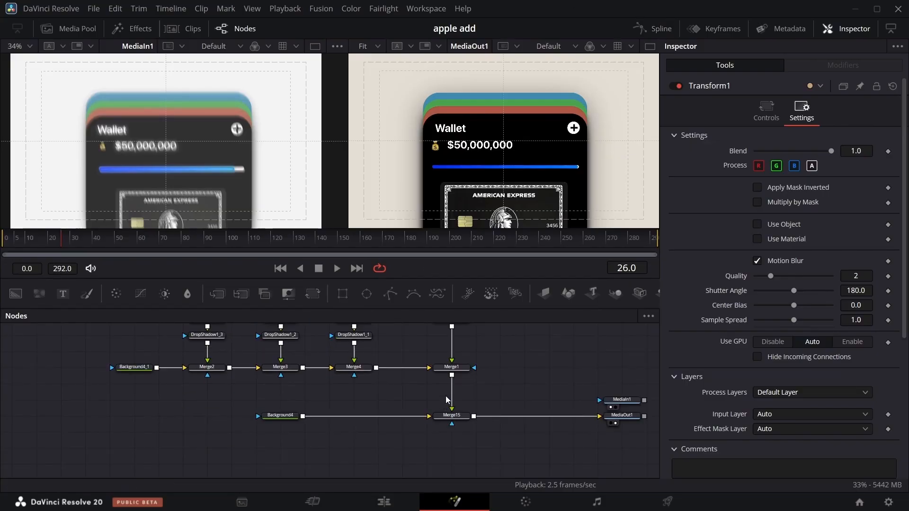
drag(342, 293, 452, 394)
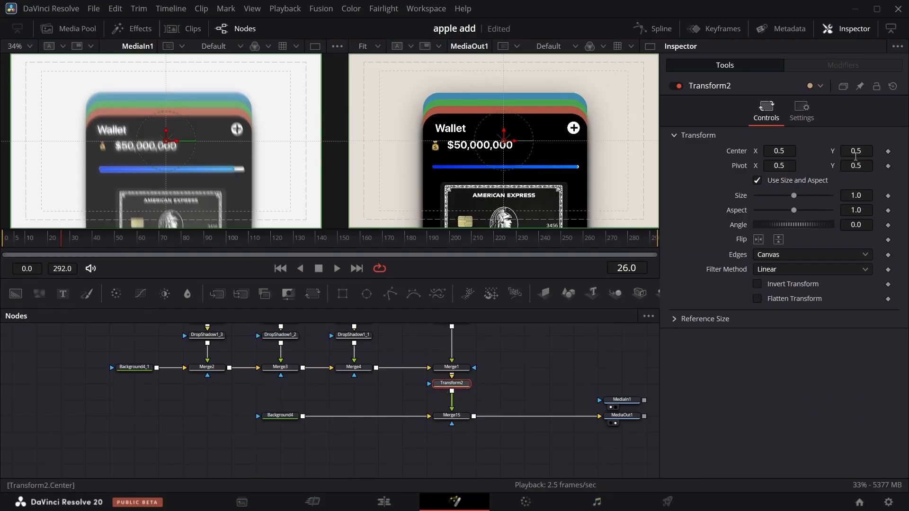
click(889, 151)
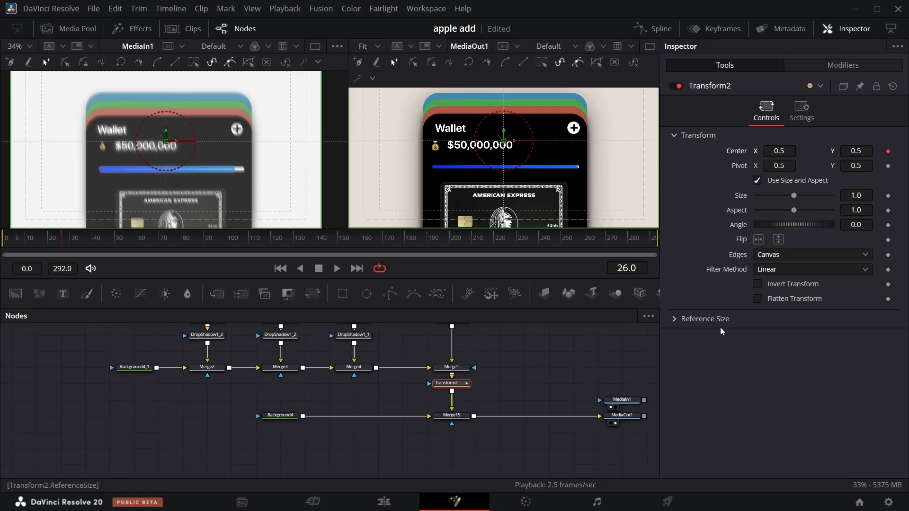
- Keyframe Merge15's Blend at 1.0 on frames 26 and 30
click(451, 416)
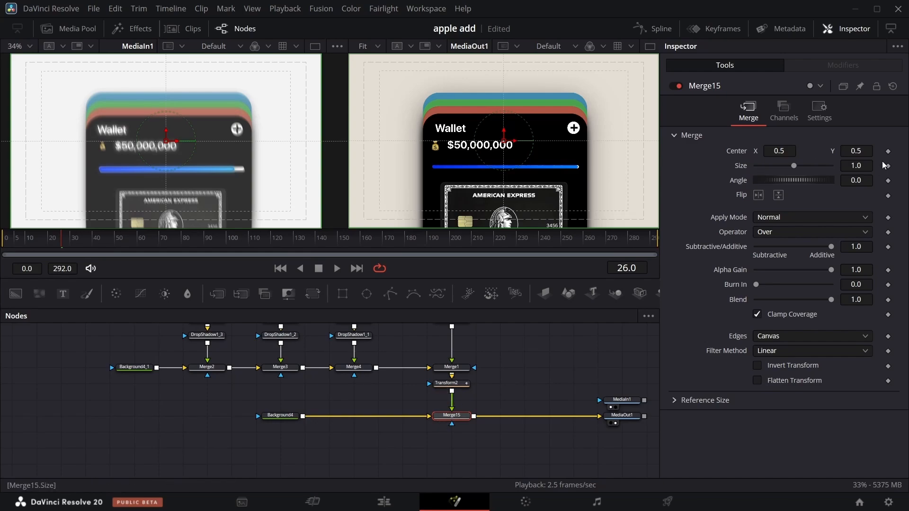
click(888, 300)
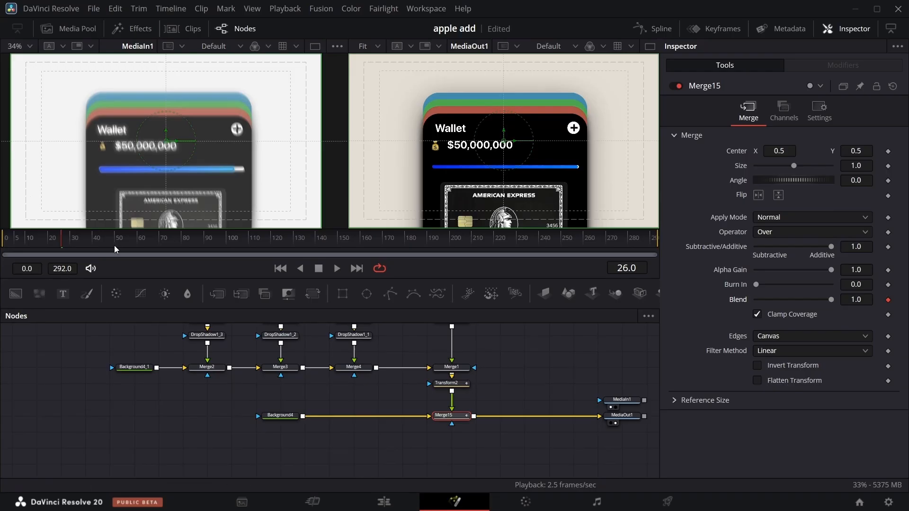
drag(61, 244, 71, 243)
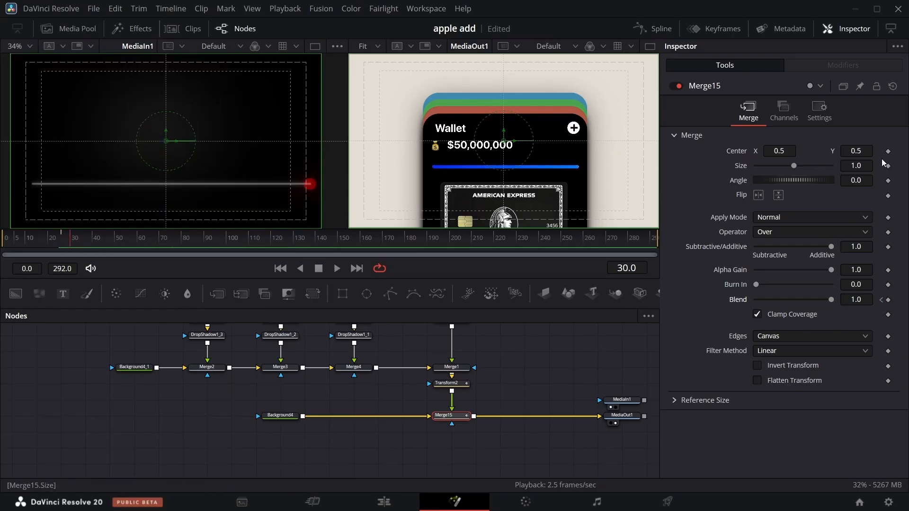
click(889, 300)
- Keyframe Transform2's Center at frame 30 to about X 0.803, Y 0.104 so the wallet slides down and right
click(458, 384)
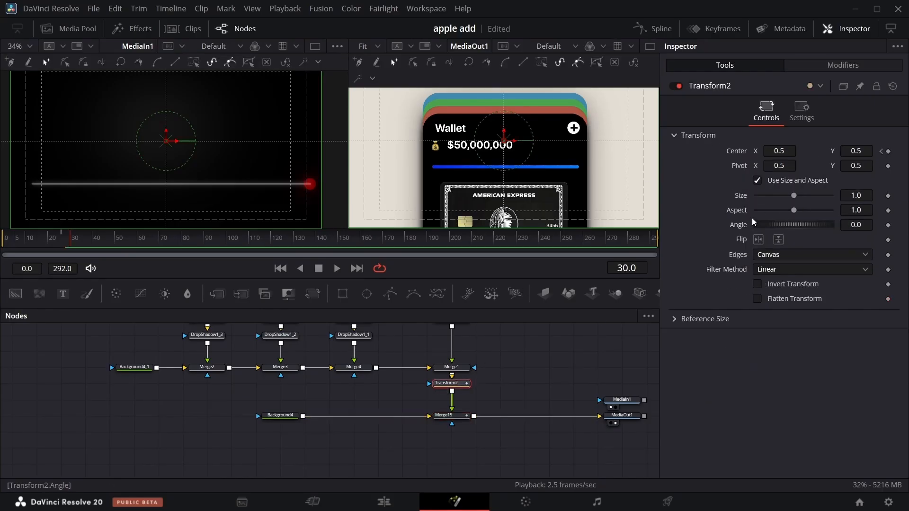
click(888, 152)
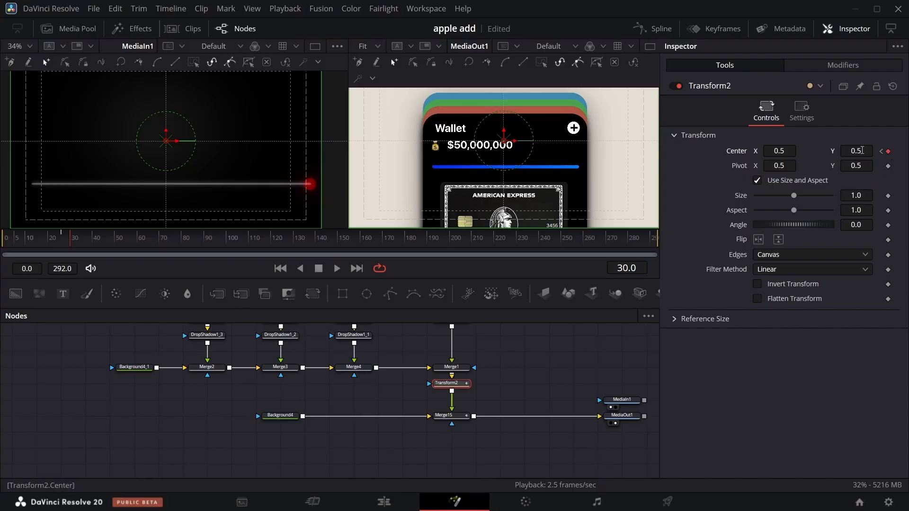
drag(862, 150, 679, 150)
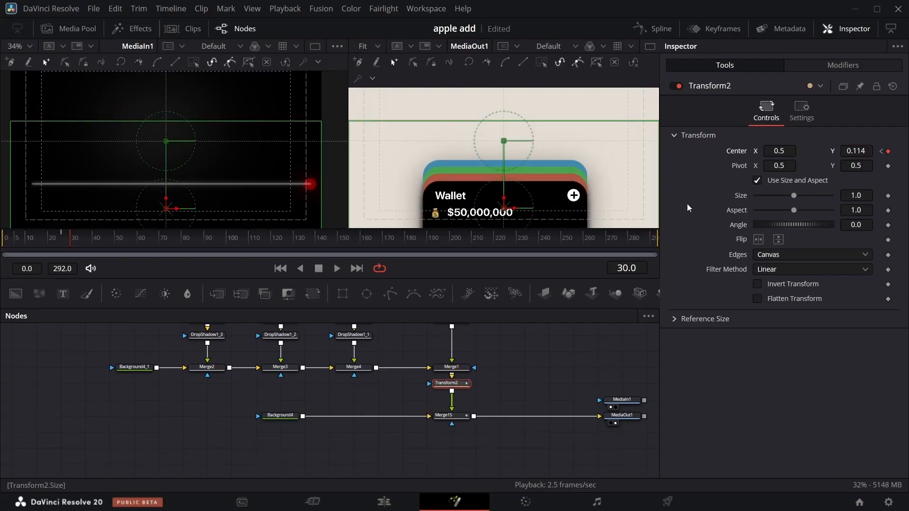
drag(508, 210, 599, 213)
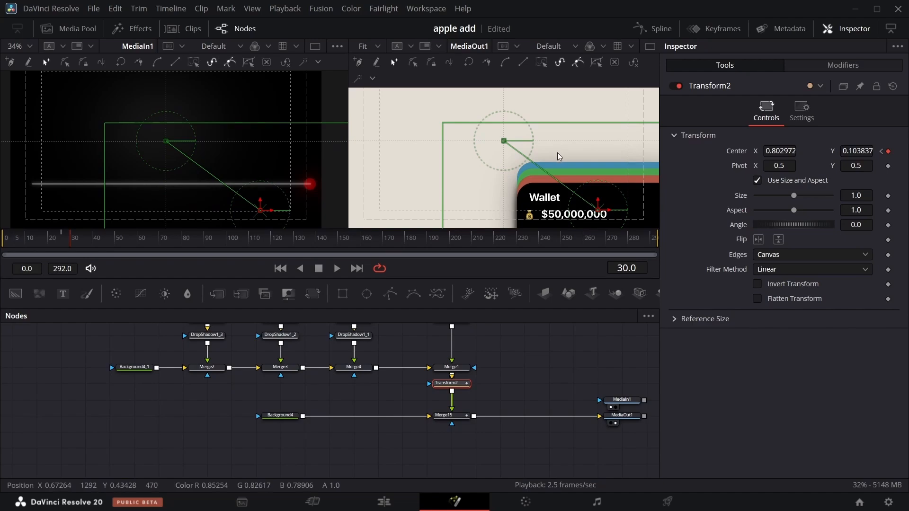
- Check Merge15's two Blend keyframes and lower the frame 30 Blend to 0.0 to fade the picture out
click(444, 415)
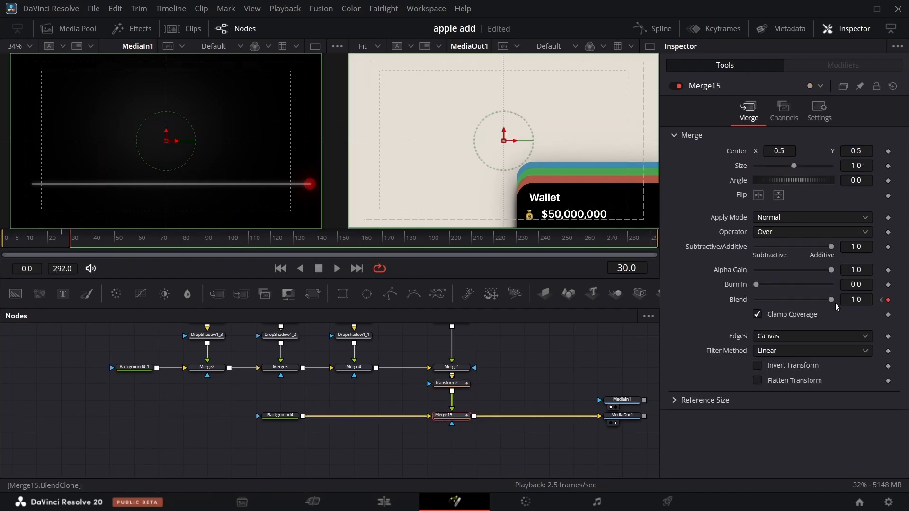
click(881, 300)
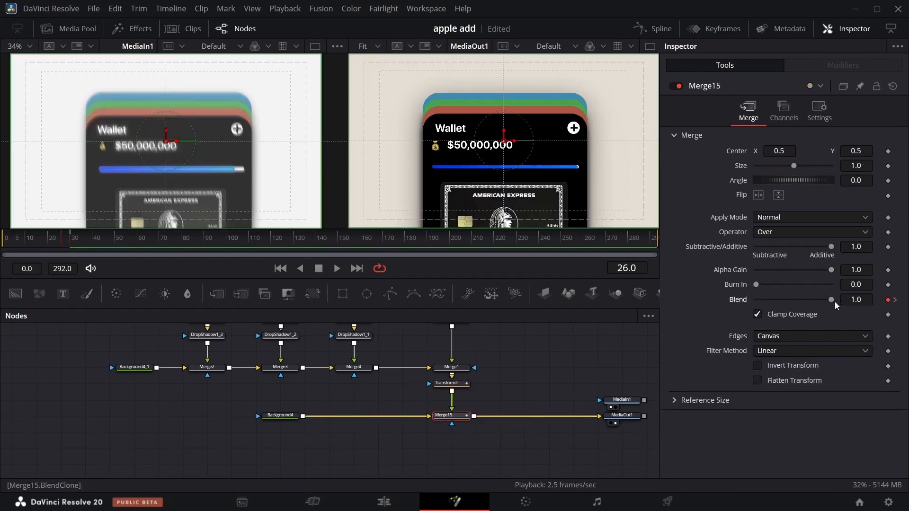
click(895, 300)
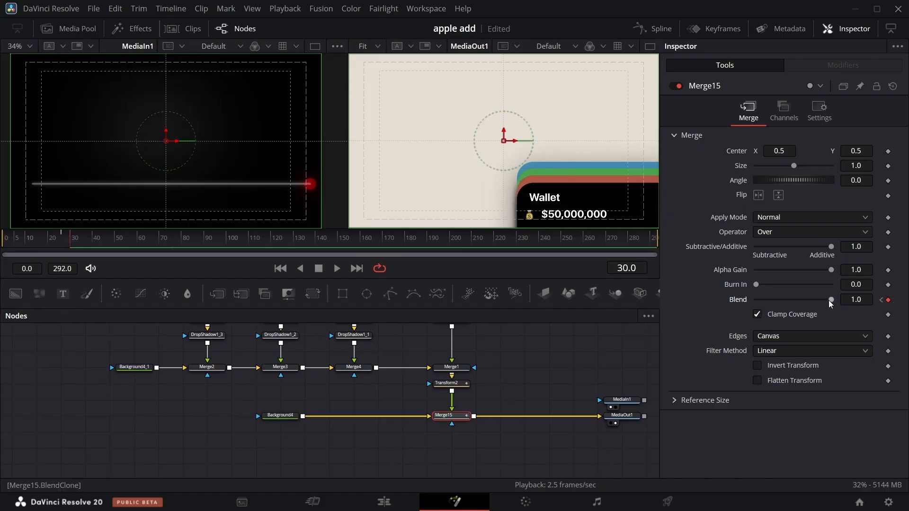
drag(831, 300, 626, 304)
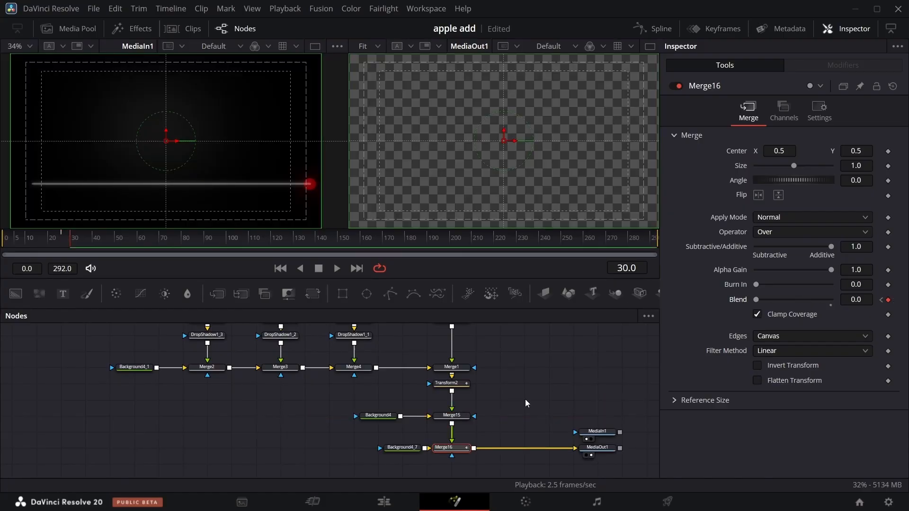
- Group all the wallet composition nodes, leaving out MediaIn1 and MediaOut1, inside an Underlay
scroll(367, 362, up, 8)
scroll(373, 357, down, 1)
scroll(484, 370, down, 5)
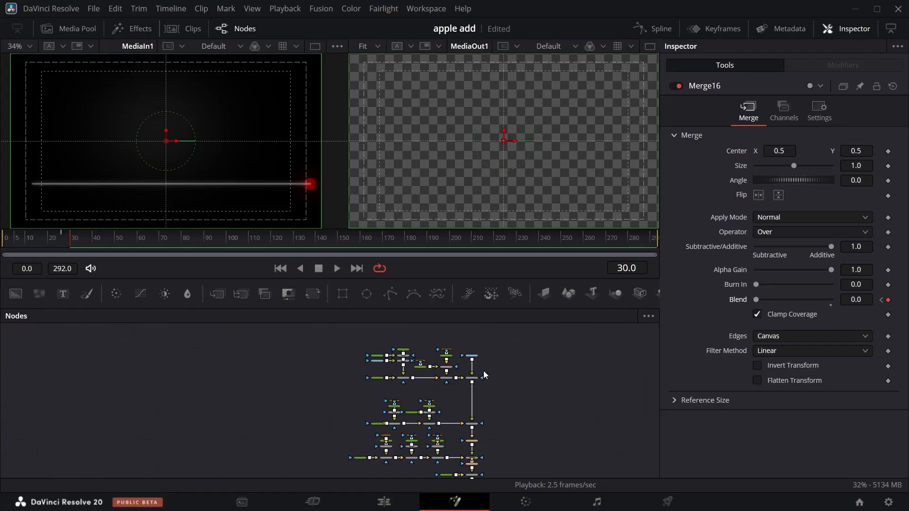
drag(342, 337, 489, 406)
key(shift+space)
text(un)
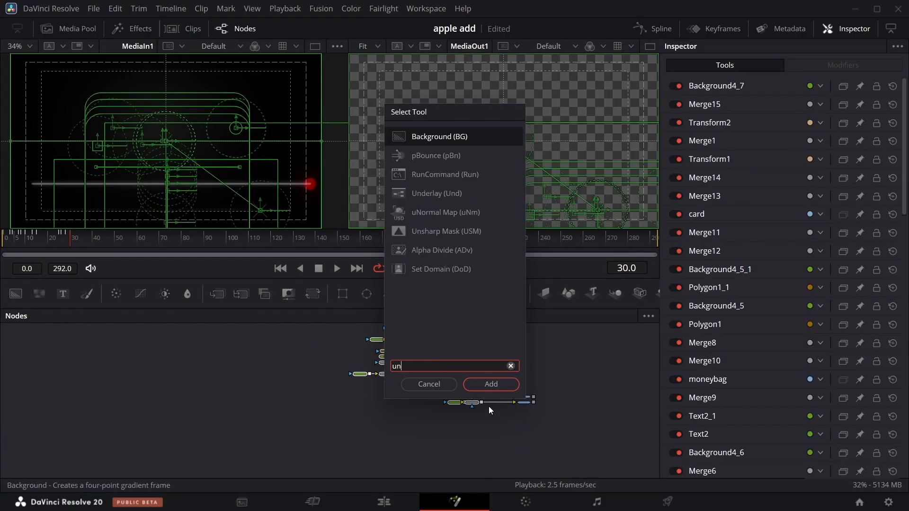
text(de)
key(Return)
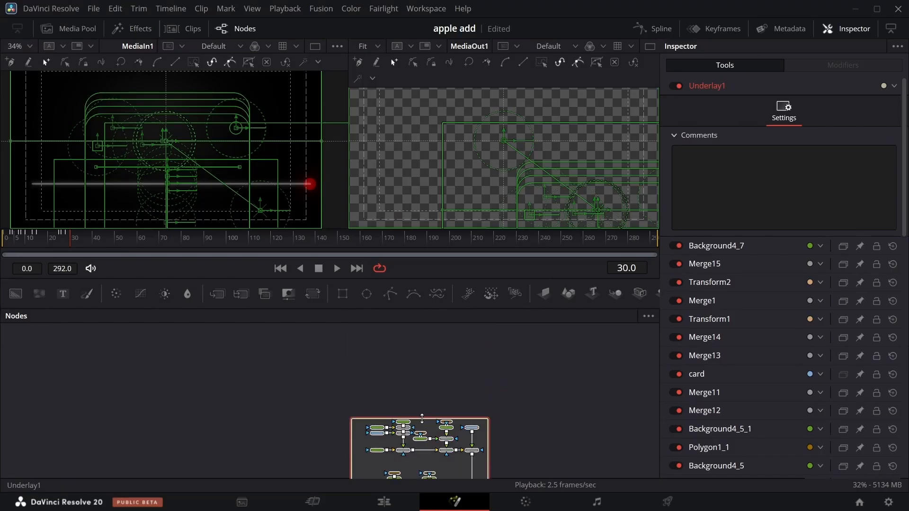
click(423, 420)
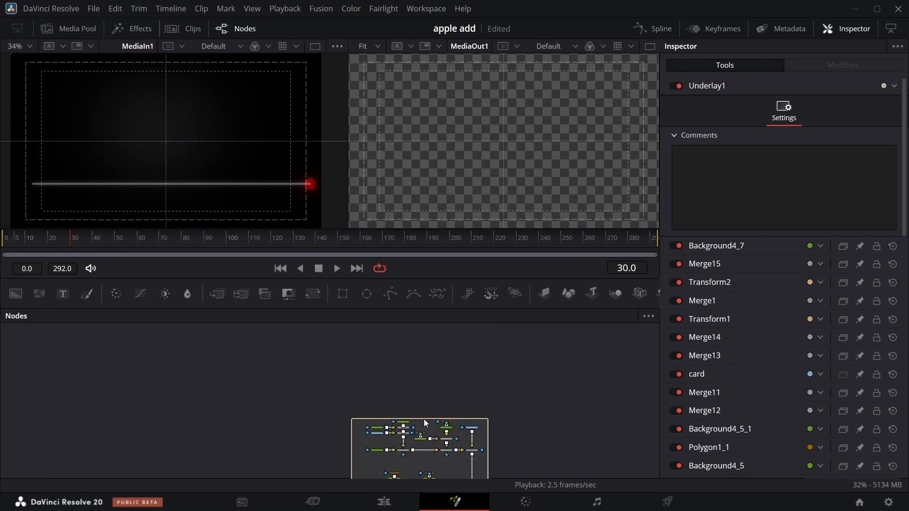
- Color the underlay and its nodes orange, and move MediaIn1 and MediaOut1 further away from it
scroll(425, 417, up, 5)
scroll(425, 417, down, 3)
click(416, 343)
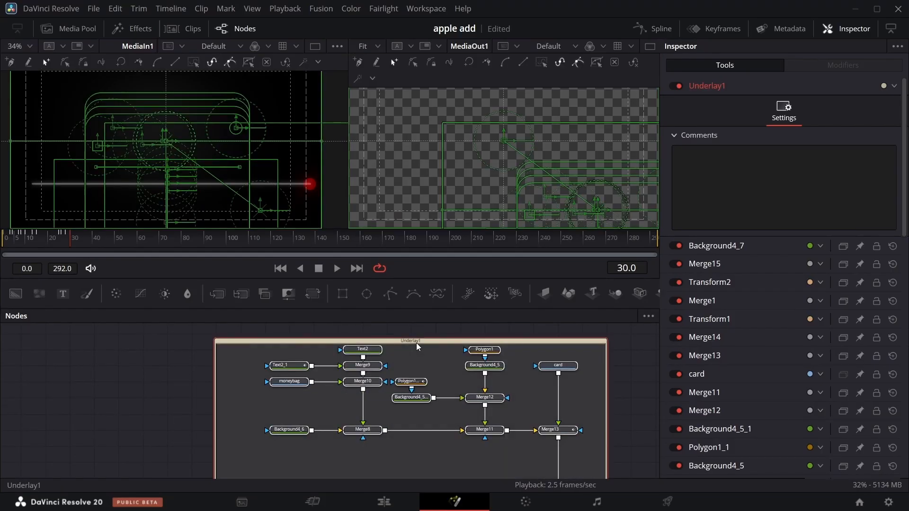
right_click(416, 343)
mouse_move(440, 330)
click(561, 326)
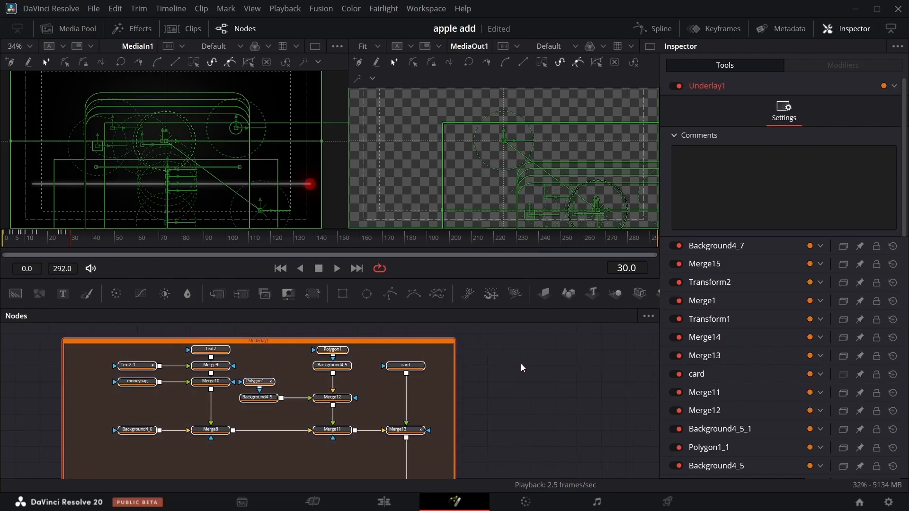
scroll(521, 363, down, 3)
drag(488, 349, 532, 385)
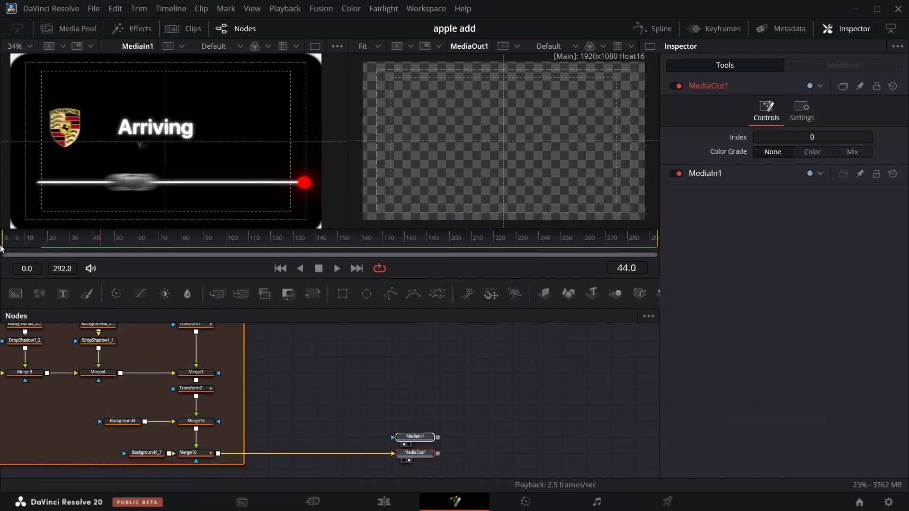
- Merge a Background masked by a Rectangle over a second Background, and set the masked Background's Alpha to 1.0
drag(18, 296, 257, 368)
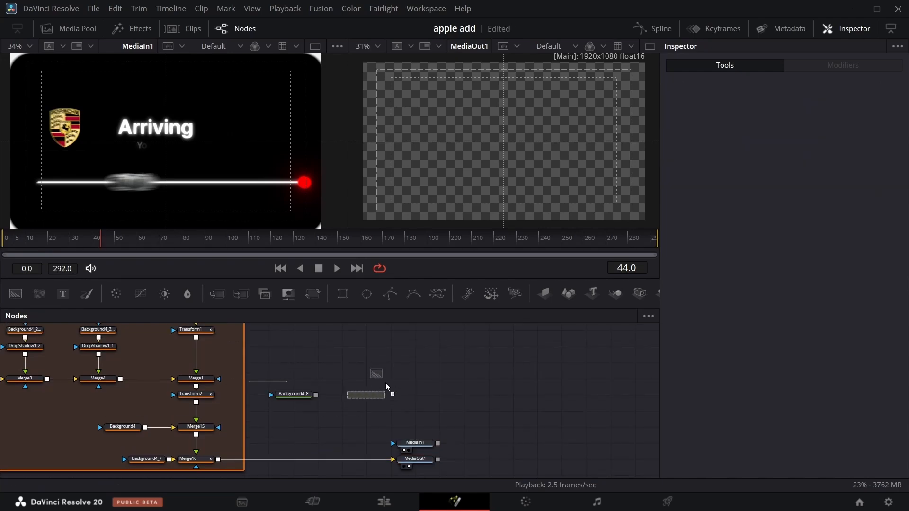
drag(384, 384, 363, 375)
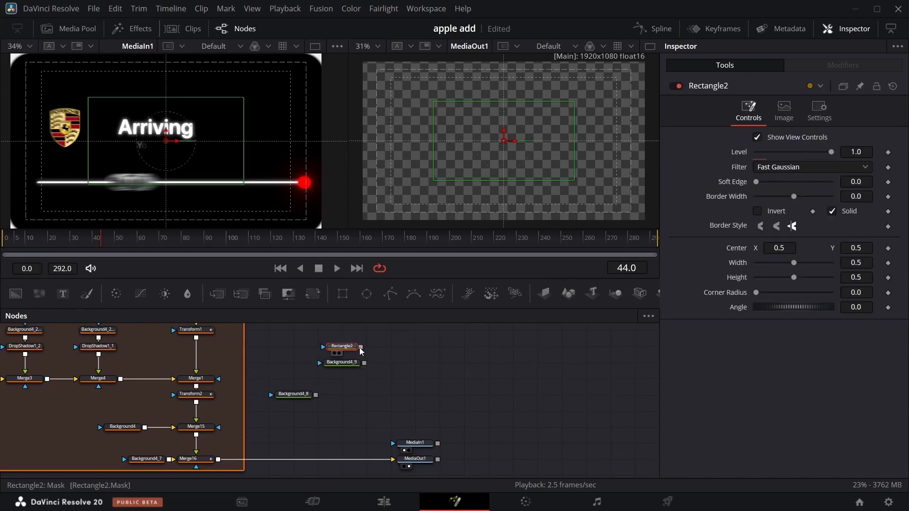
drag(362, 348, 317, 396)
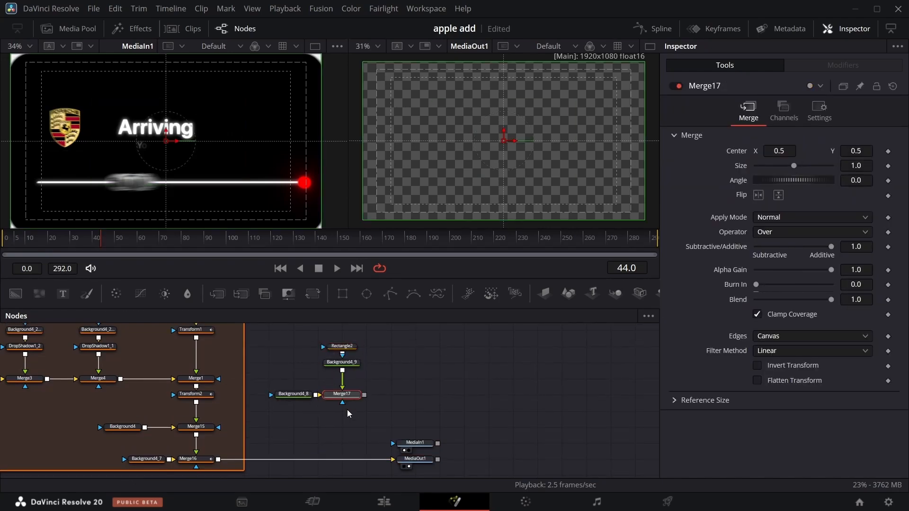
click(343, 363)
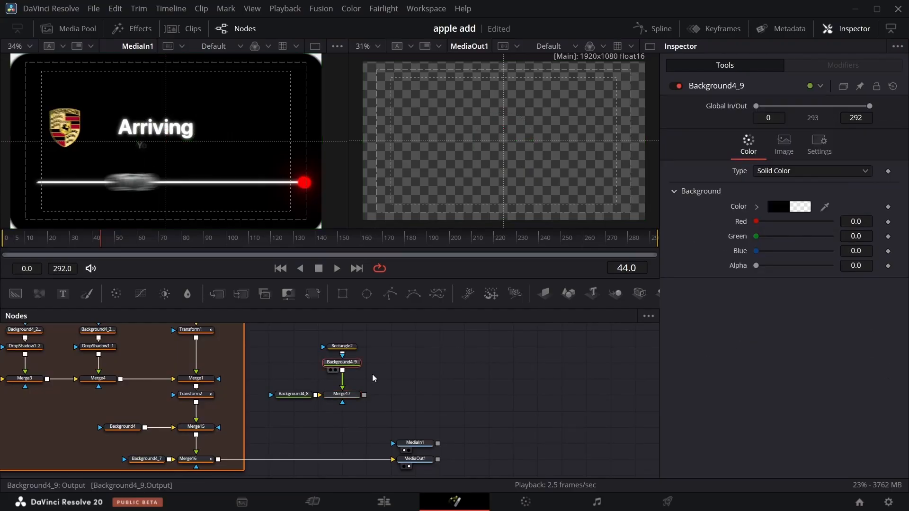
drag(757, 265, 832, 266)
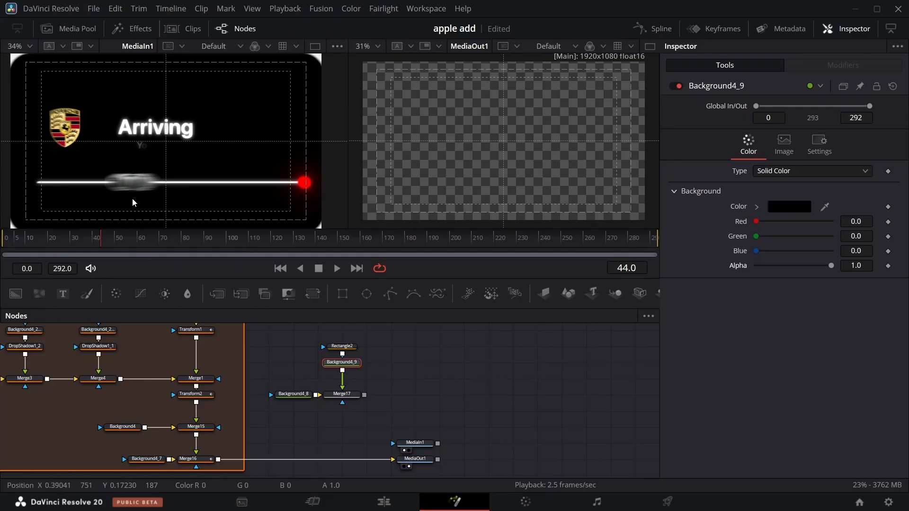
- Match Rectangle2 to the reference card: Center Y 0.49, Width about 0.706, Height about 0.724, Corner Radius 0.214, with the card branch in the viewer
click(342, 346)
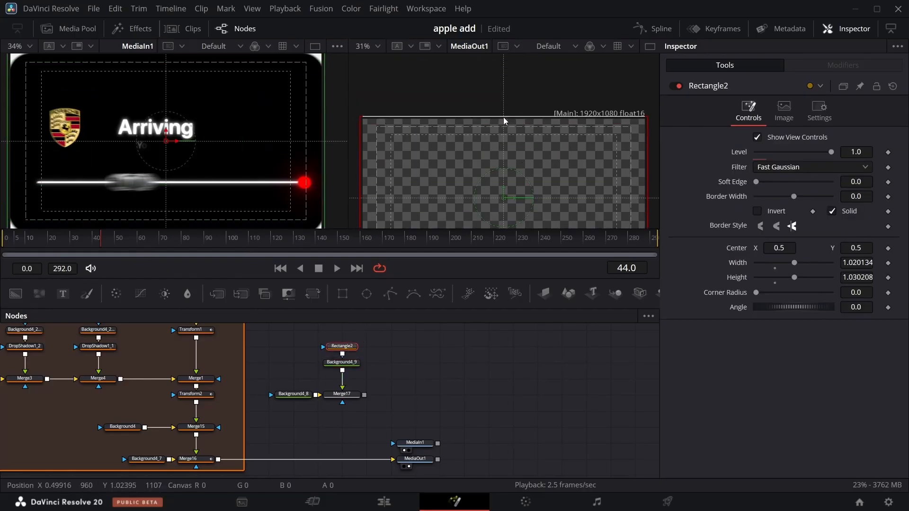
click(127, 243)
drag(126, 242, 135, 242)
drag(647, 117, 603, 117)
drag(543, 222, 542, 201)
drag(856, 248, 840, 249)
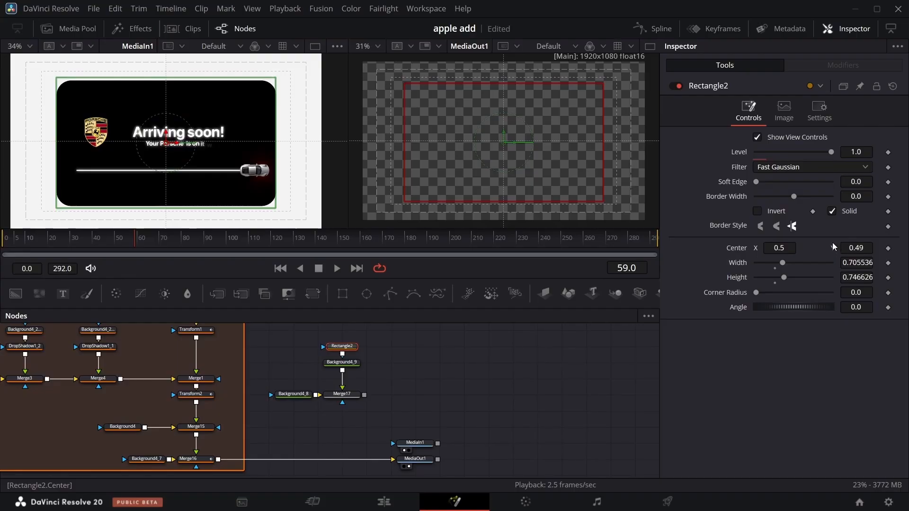
mouse_move(865, 277)
mouse_down()
mouse_move(855, 277)
mouse_move(857, 292)
mouse_up()
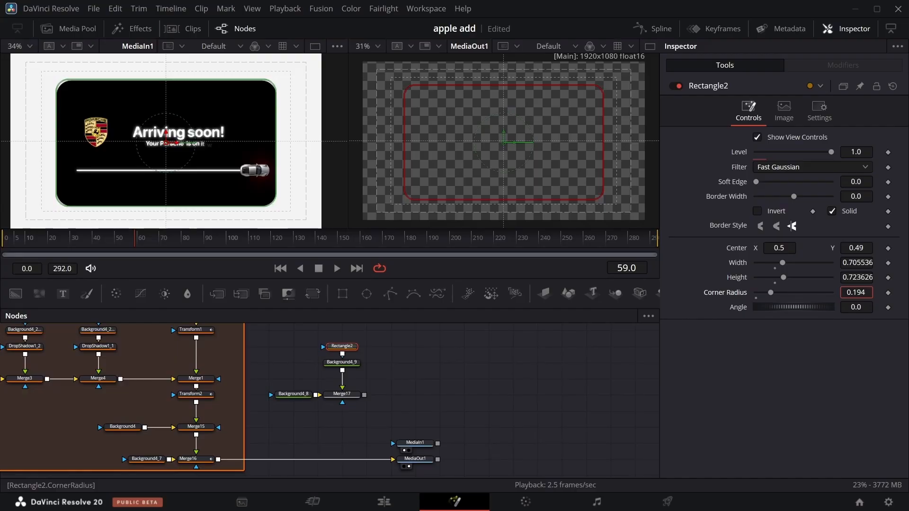
drag(856, 293, 866, 293)
key(2)
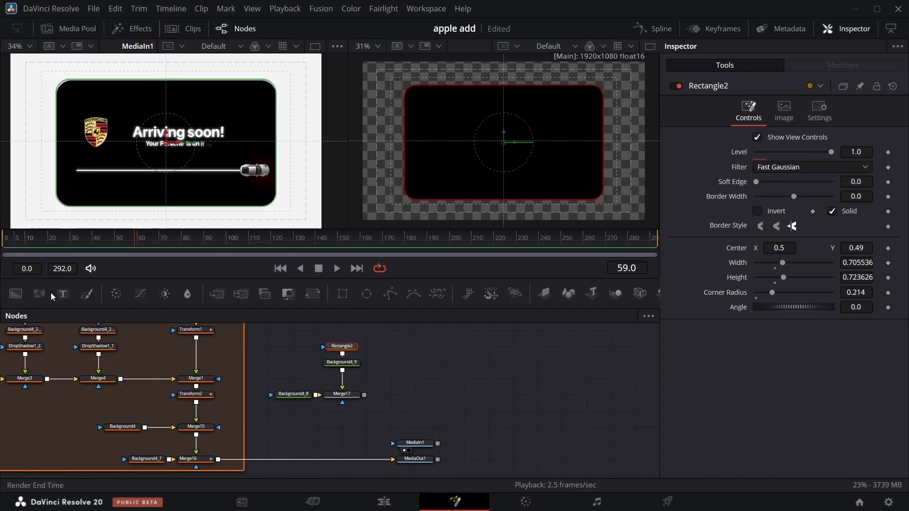
- At frame 60, merge a Polygon-masked Background over the card and set its color to #f5f5f5 with Alpha 1.0
click(137, 240)
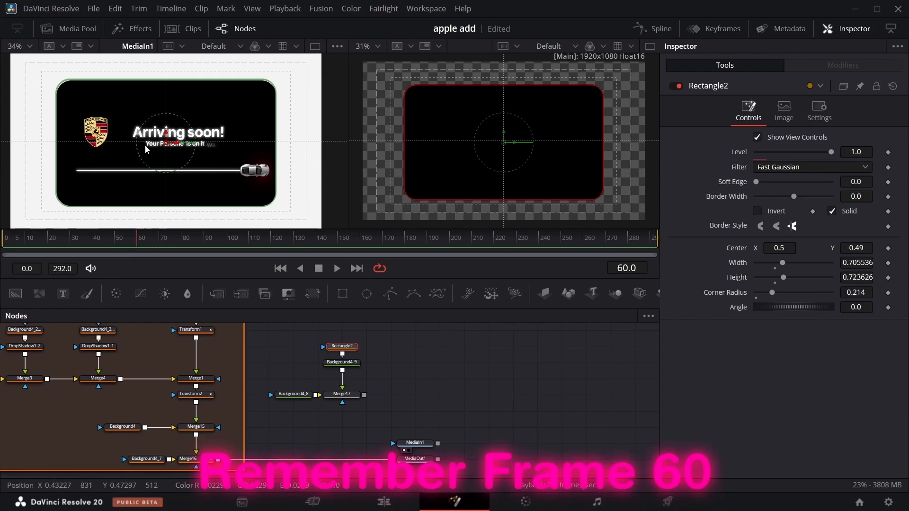
click(421, 423)
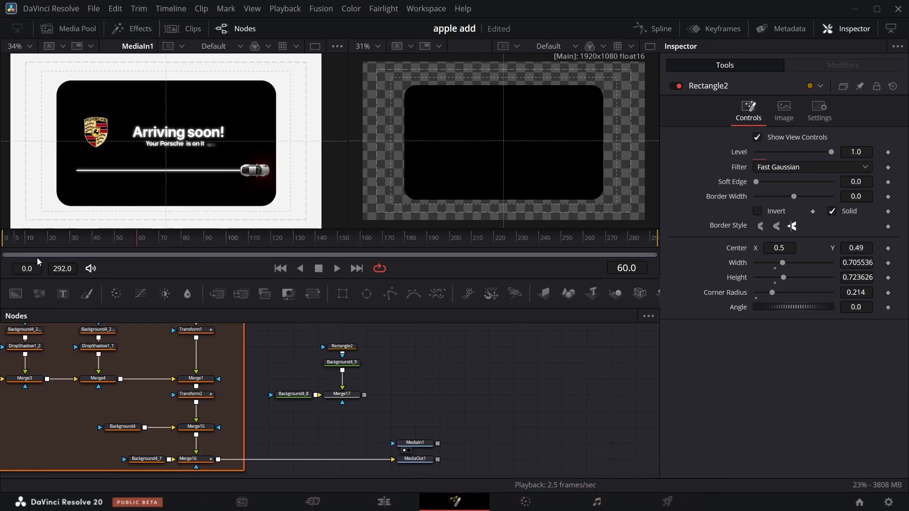
drag(16, 293, 388, 363)
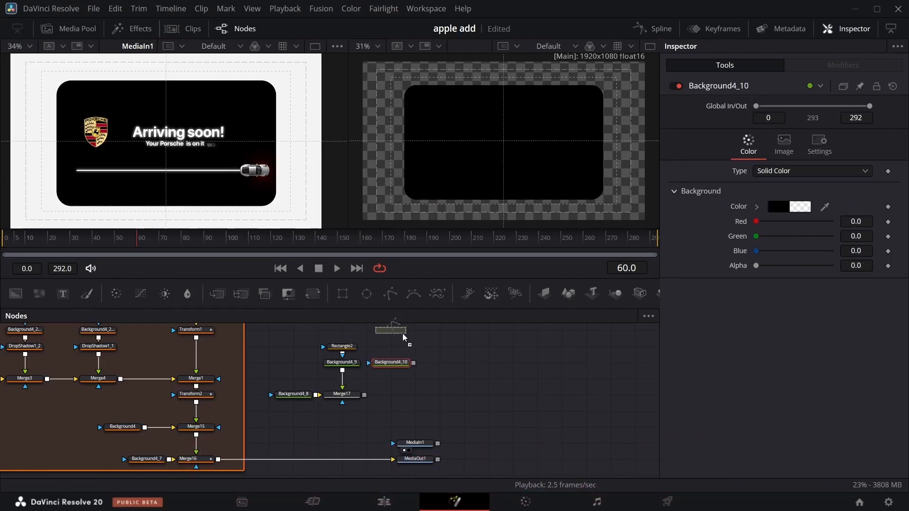
click(390, 294)
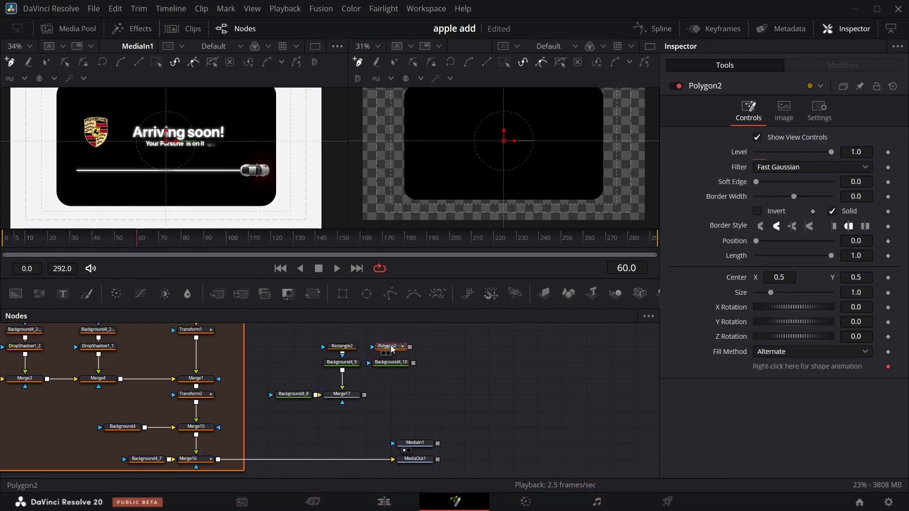
drag(414, 347, 364, 396)
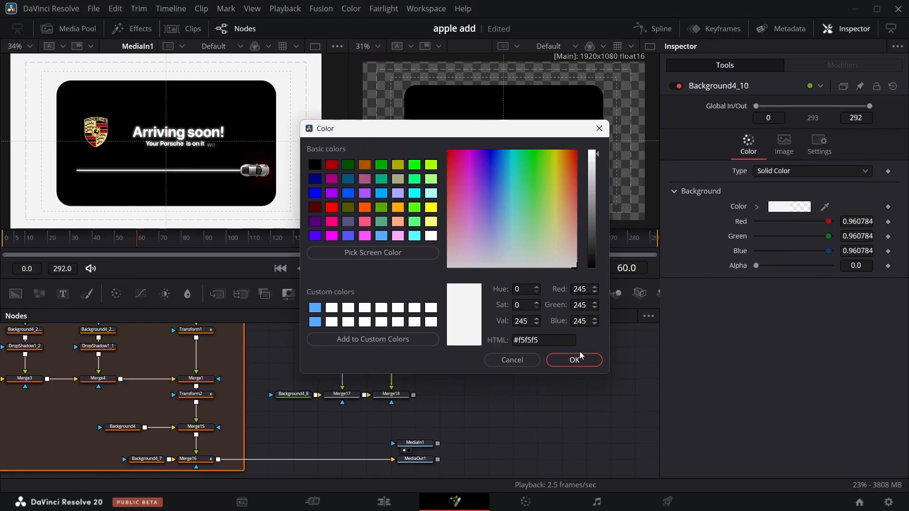
click(579, 359)
drag(761, 265, 834, 265)
- Draw Polygon2 as a straight line along the reference track, turn off Solid and set Border Width to about 0.0057
click(388, 346)
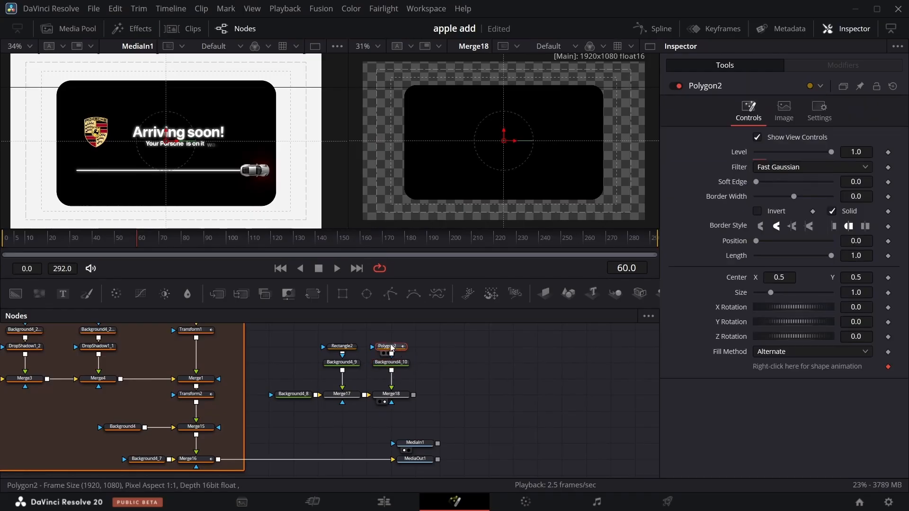
click(78, 171)
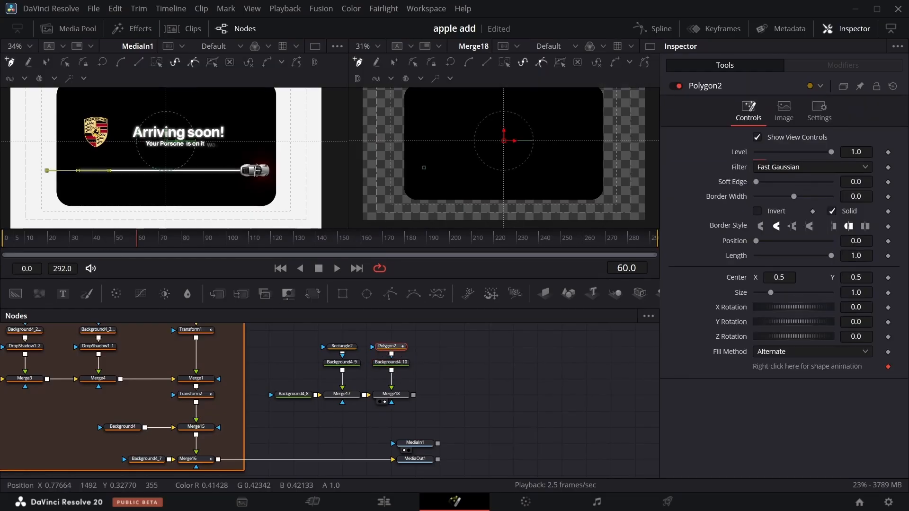
click(258, 171)
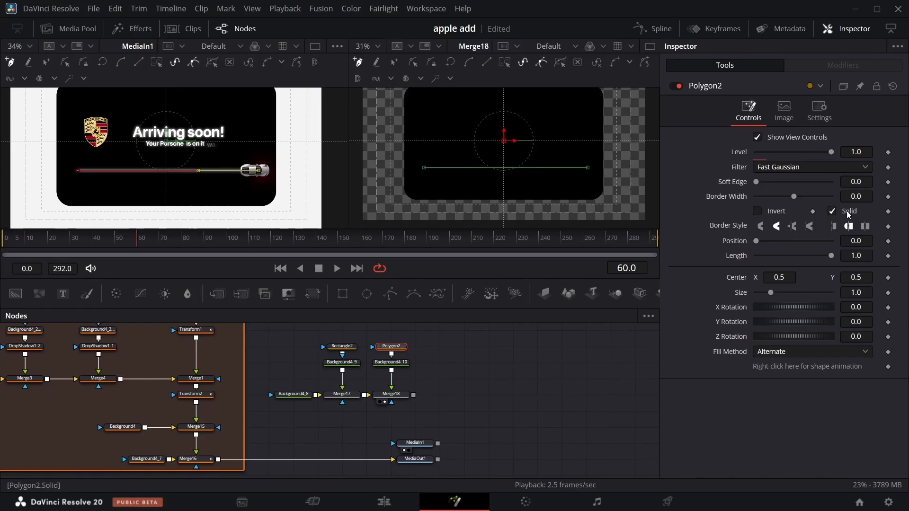
click(832, 211)
drag(854, 197, 880, 197)
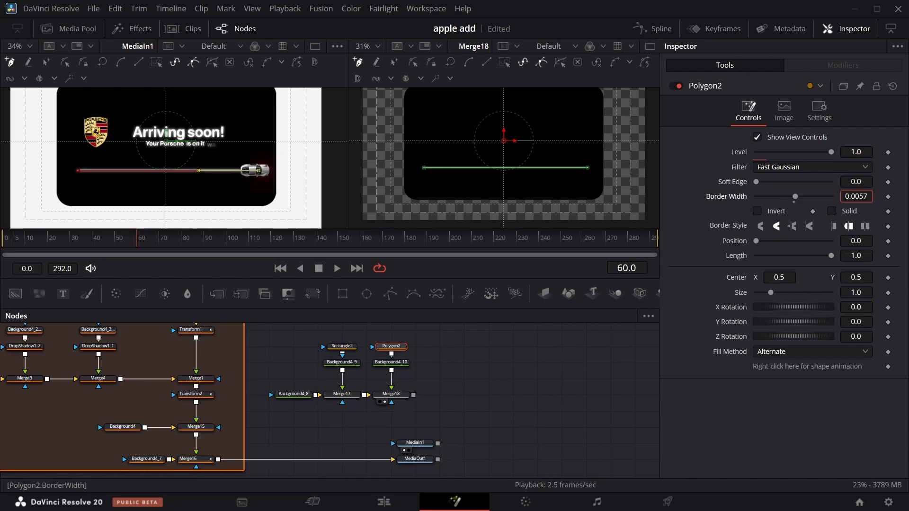
click(521, 377)
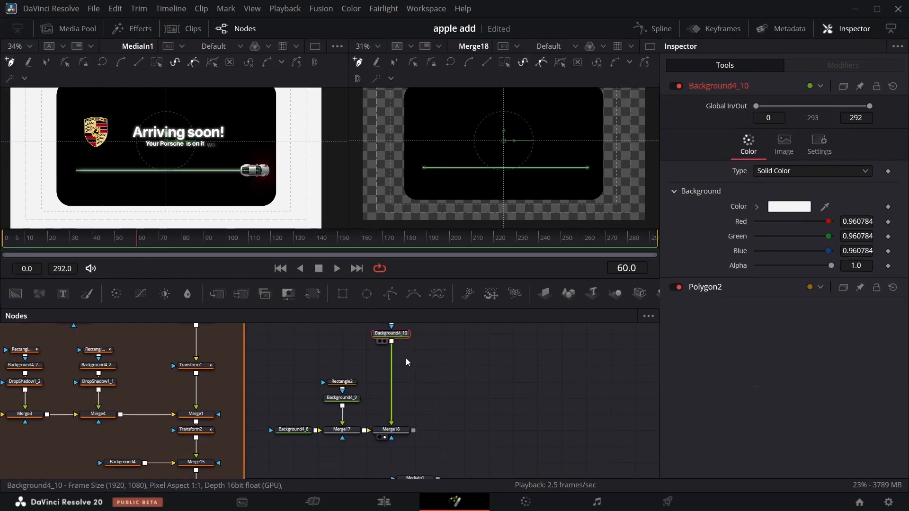
- Make room above the card nodes and merge an Ellipse-masked Background over the track line's Background
scroll(410, 362, up, 2)
scroll(373, 375, down, 1)
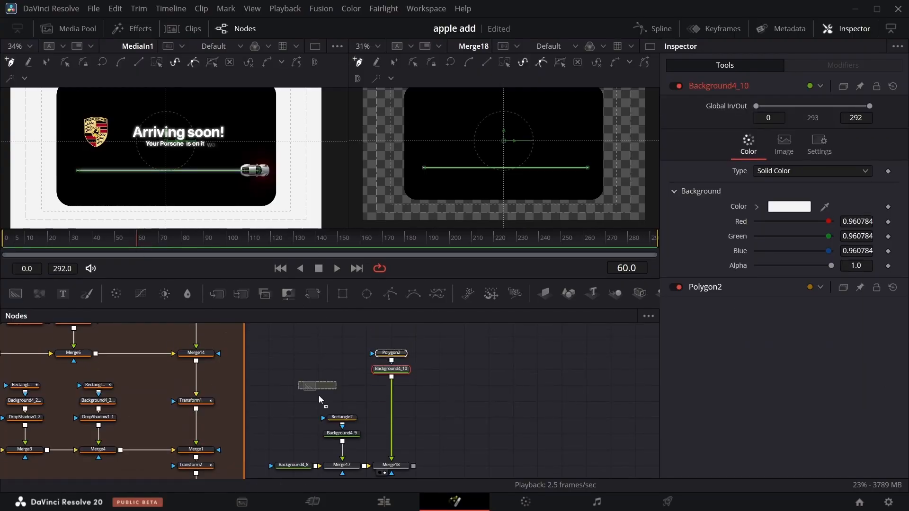
drag(319, 397, 320, 397)
drag(367, 294, 319, 373)
drag(337, 370, 326, 385)
drag(340, 386, 392, 378)
drag(349, 356, 352, 389)
- Link Ellipse2's Width to its Height by expression, set Height to 0.046 and center it on the line's far end, about X 0.798, Y 0.332
mouse_move(570, 164)
mouse_down()
mouse_move(584, 164)
mouse_move(556, 165)
mouse_up()
click(703, 286)
double_click(741, 268)
drag(856, 296, 709, 296)
drag(759, 282, 738, 296)
drag(856, 296, 789, 296)
drag(505, 141, 588, 171)
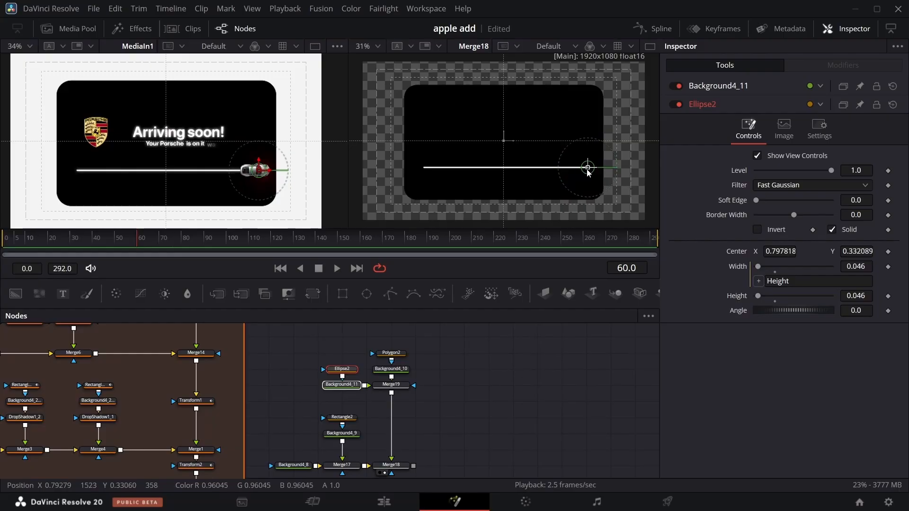
- Make the ellipse's Background solid red with Red 1.0 and Alpha 1.0
click(719, 86)
drag(757, 222, 834, 222)
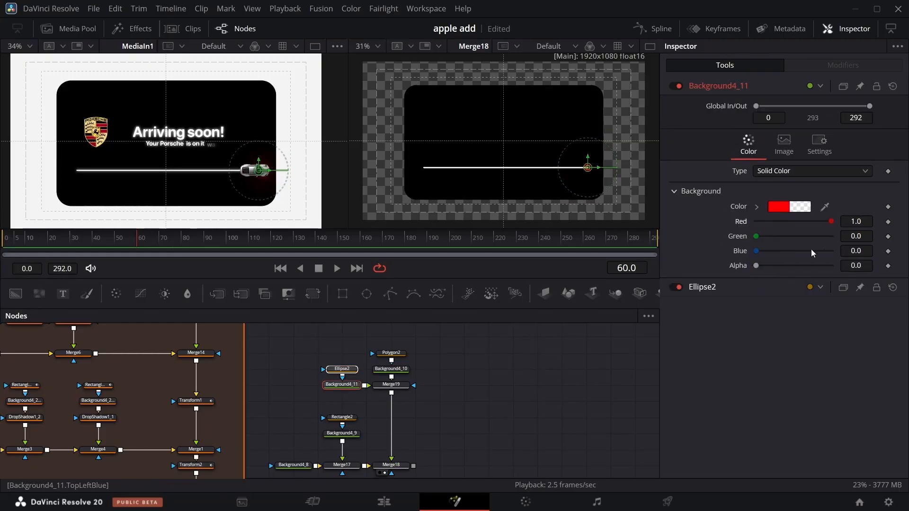
drag(756, 266, 832, 266)
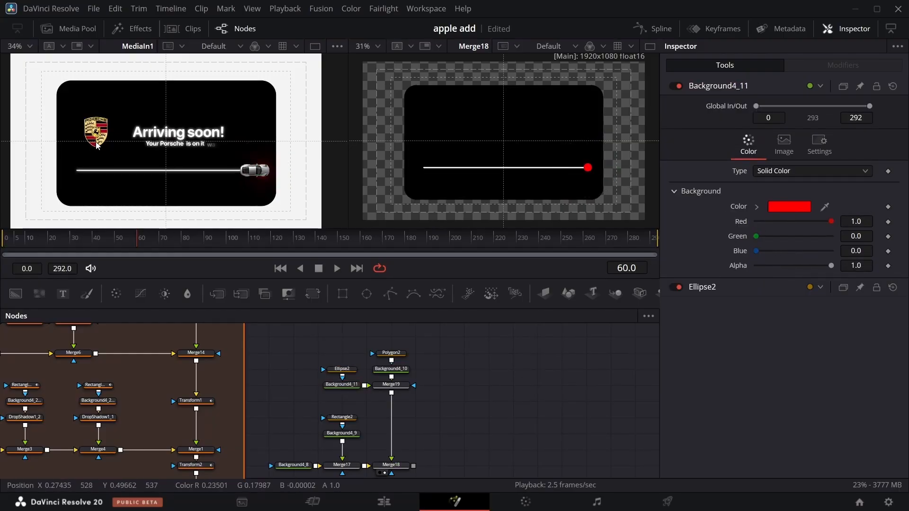
- Add the Porsche crest image and car png.png from the media pool to the node graph
click(69, 28)
drag(119, 75, 551, 374)
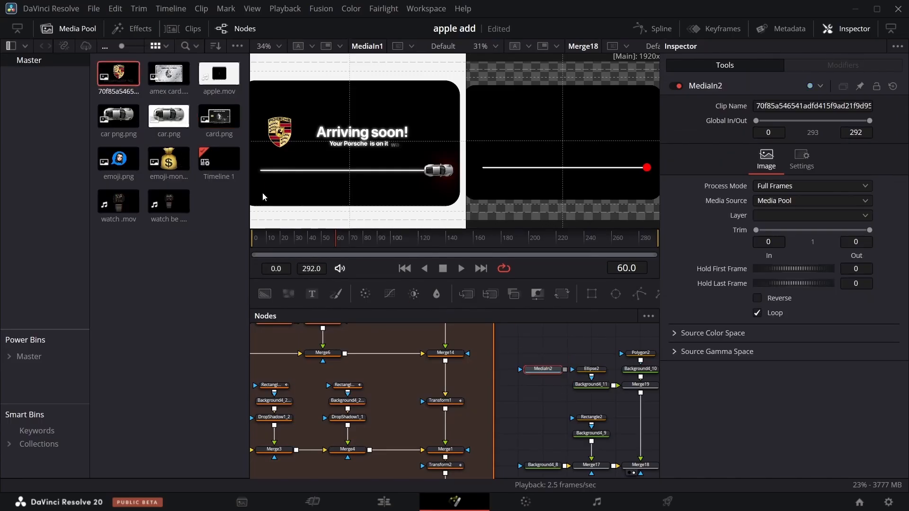
drag(118, 116, 573, 340)
click(69, 29)
- Rename the car image node to car and the crest image node to logo, and place the car node beyond Background4_10
key(F2)
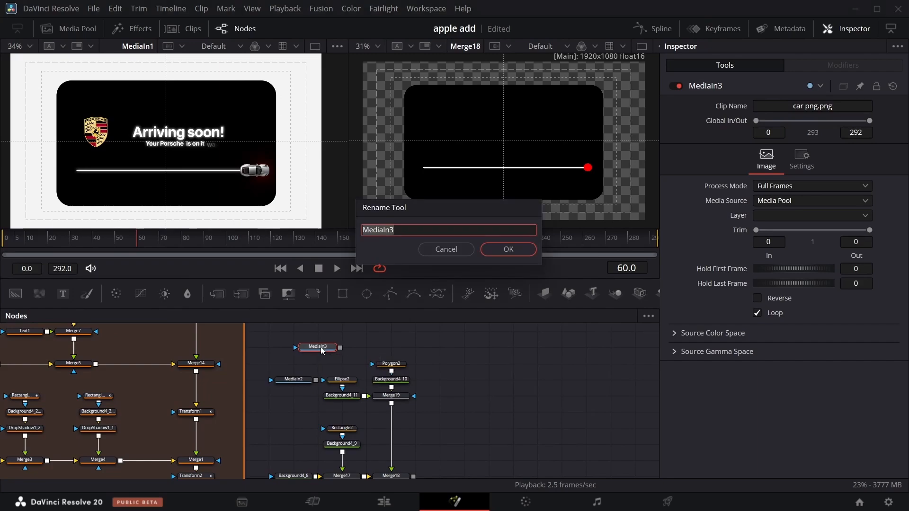
text(car)
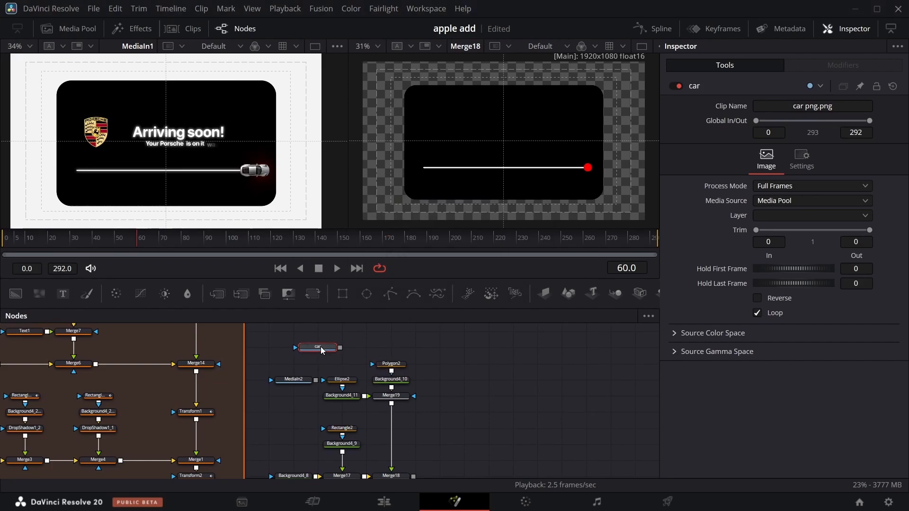
click(307, 381)
key(F2)
text(logo)
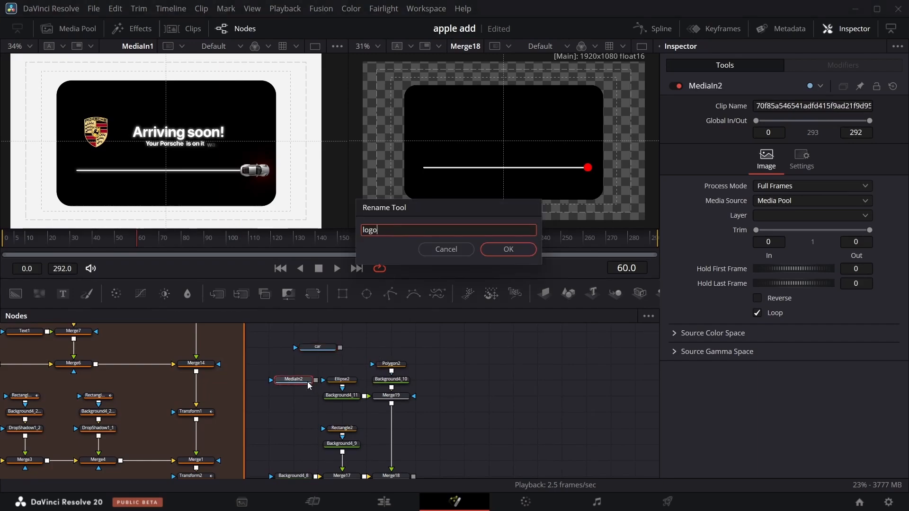
click(513, 247)
drag(315, 349, 487, 383)
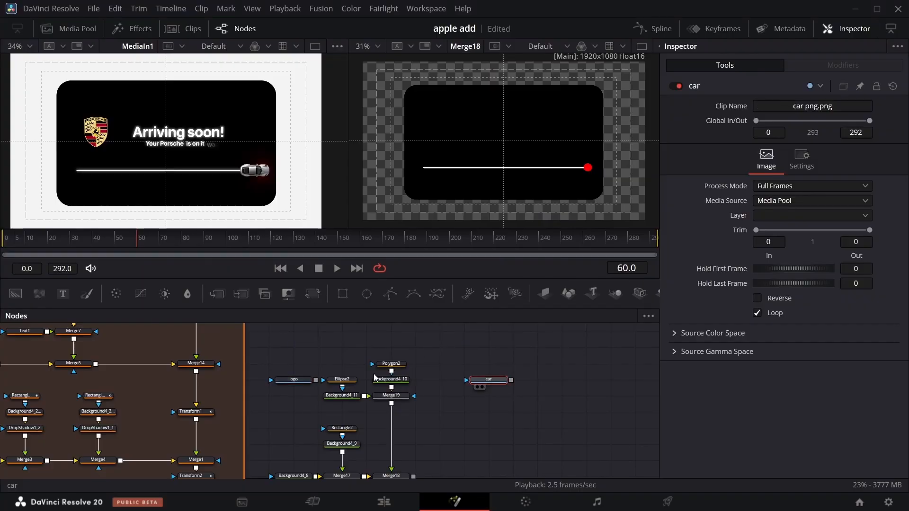
- Merge the logo and car nodes over Merge18 in sequence, and view the last merge's output
drag(298, 381, 413, 480)
drag(534, 371, 487, 452)
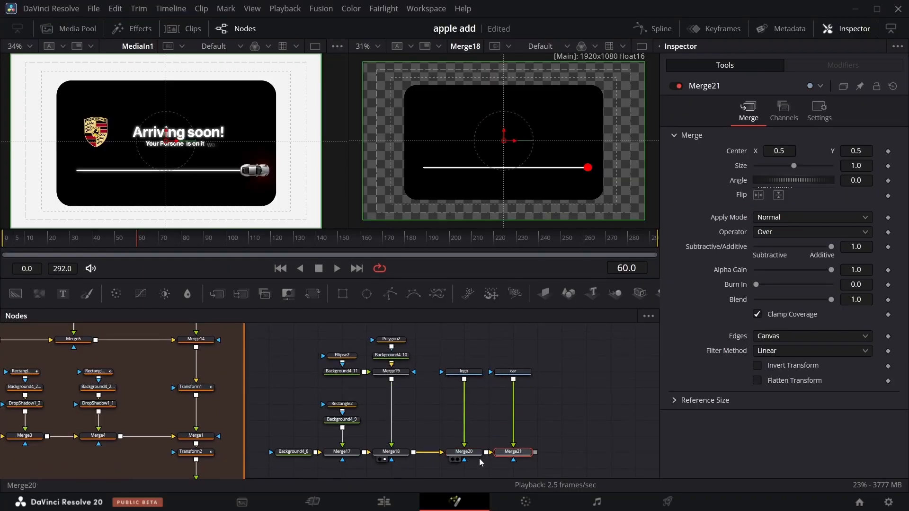
click(502, 460)
- Add a Transform after the car node, scale it to about 0.219 and move it to the line's start, about X 0.25, Y 0.31
click(513, 372)
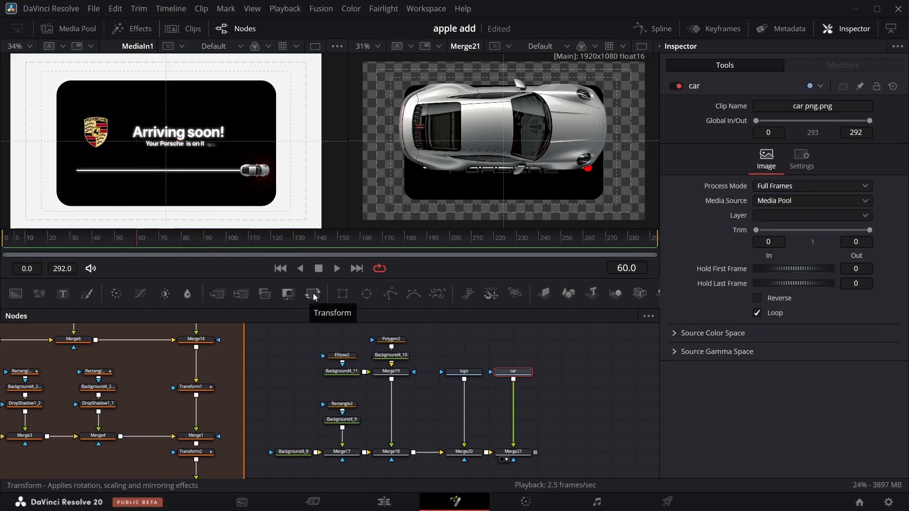
click(313, 294)
drag(517, 391, 517, 406)
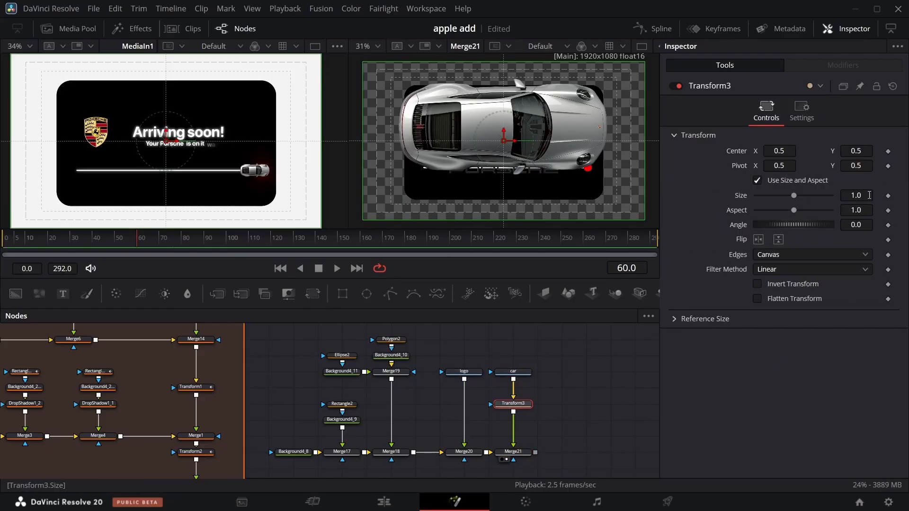
drag(870, 194, 748, 194)
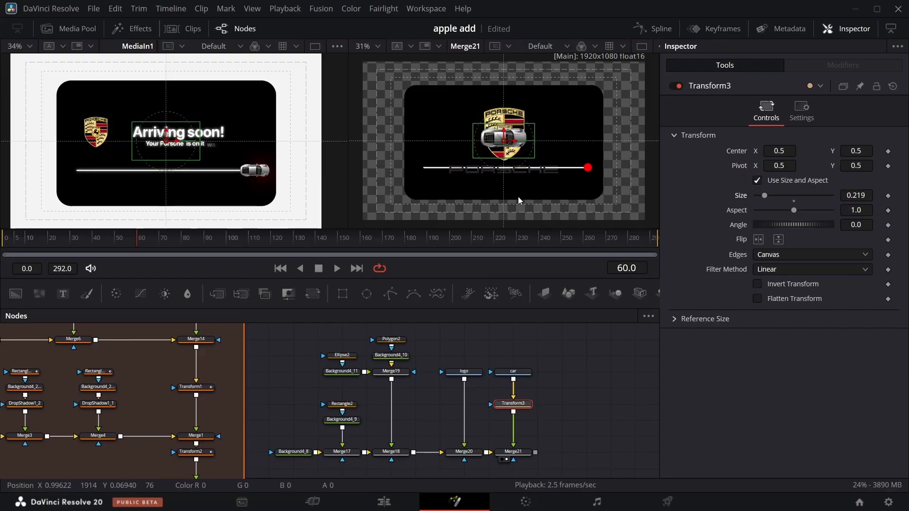
drag(505, 144, 436, 174)
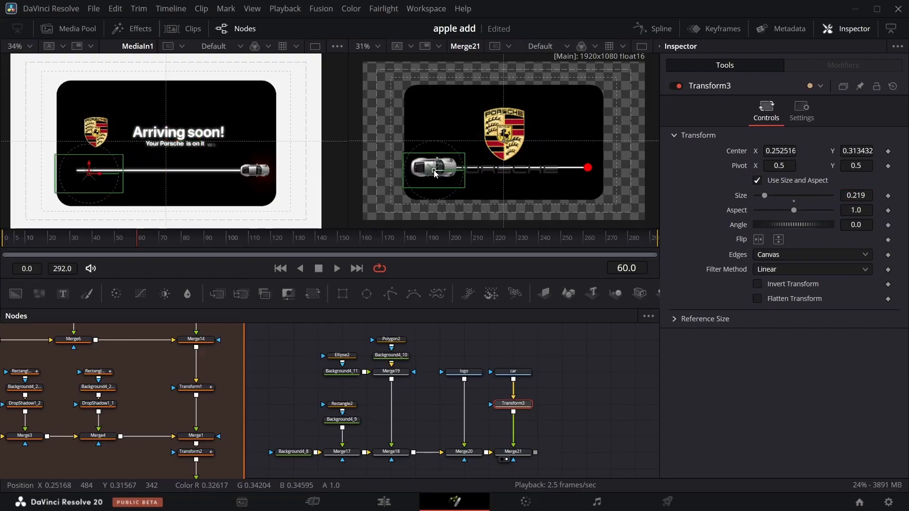
- Mask the logo with a Rectangle at Center Y 0.584, Height about 0.647, so that only the crest shows
drag(343, 293, 465, 371)
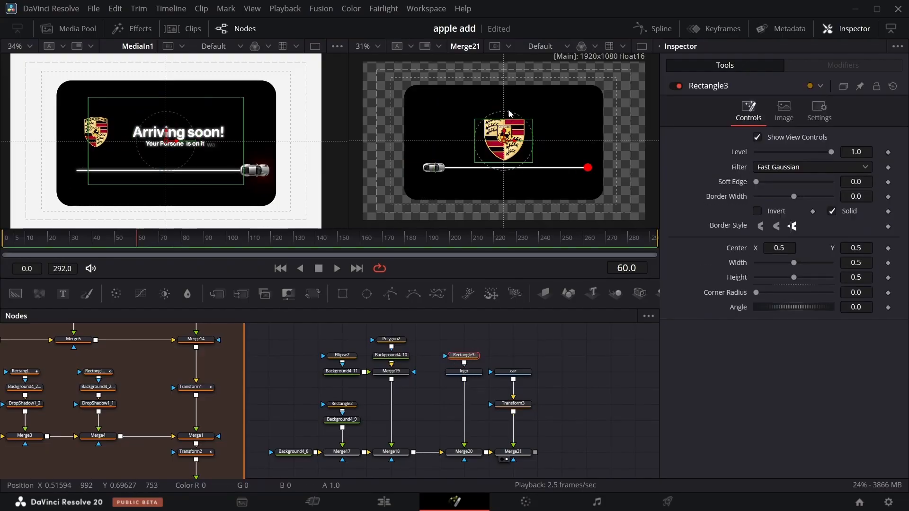
drag(510, 118, 510, 115)
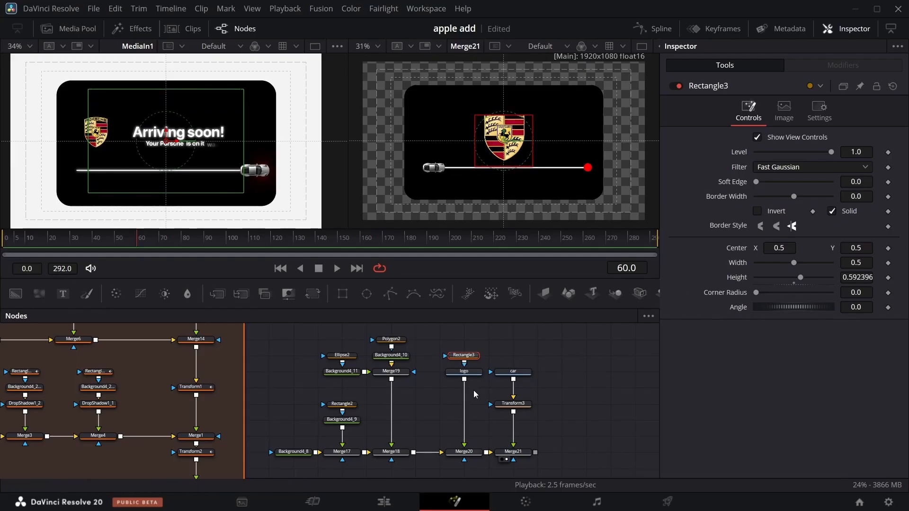
drag(852, 249, 892, 248)
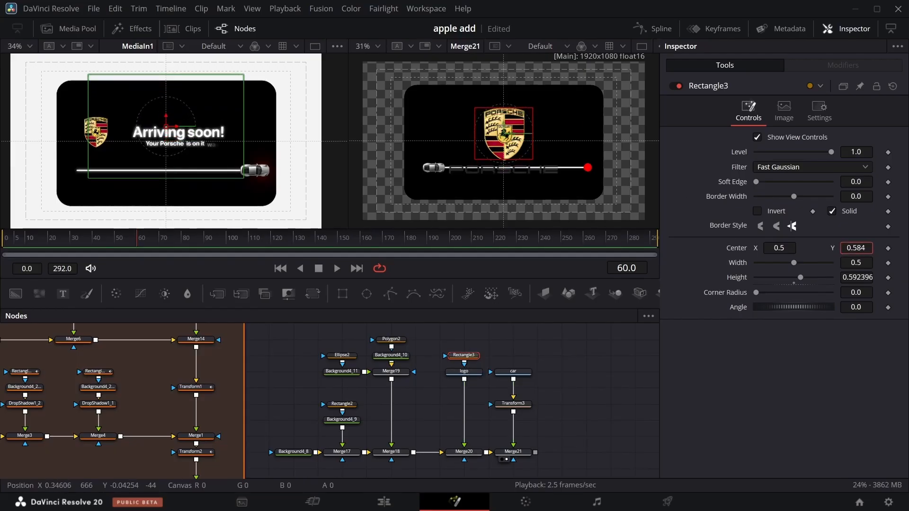
drag(505, 158, 505, 161)
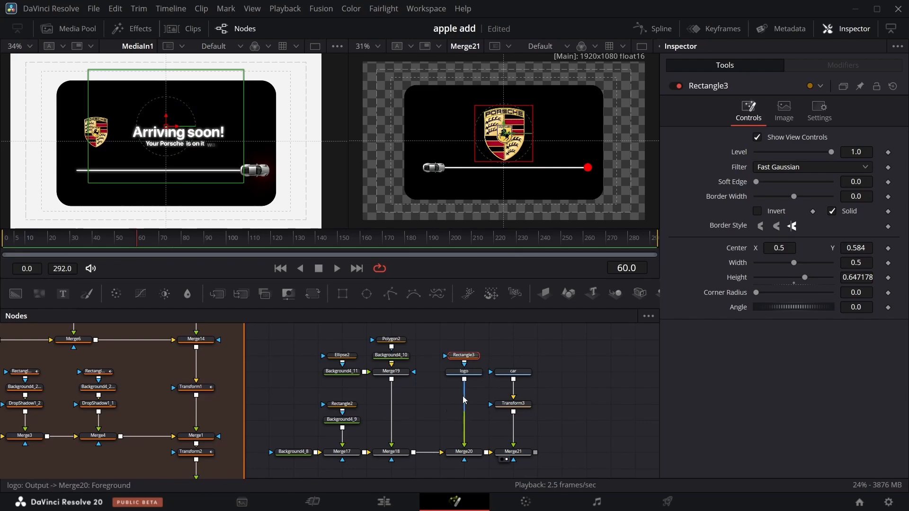
- Position the crest in the logo's merge at Center X 0.285, Y 0.532 and set its Size to 0.5
click(464, 452)
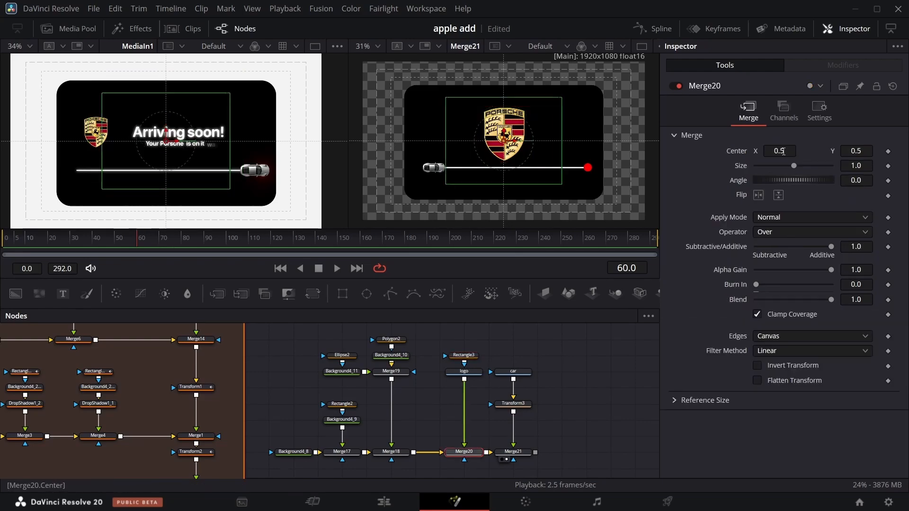
drag(784, 151, 717, 151)
drag(795, 166, 776, 166)
drag(856, 151, 871, 151)
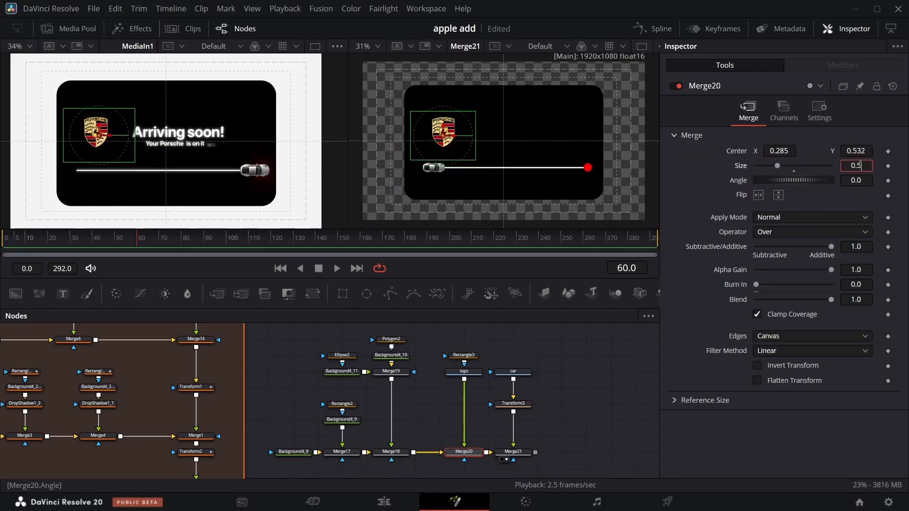
- Add a text node reading "Arriving soon!" in SF Pro Display and merge it below Merge19
click(672, 325)
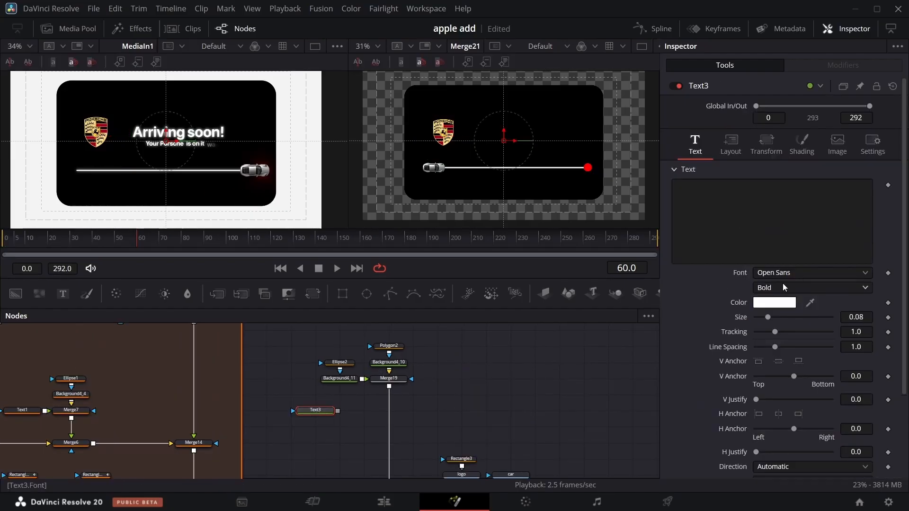
click(790, 273)
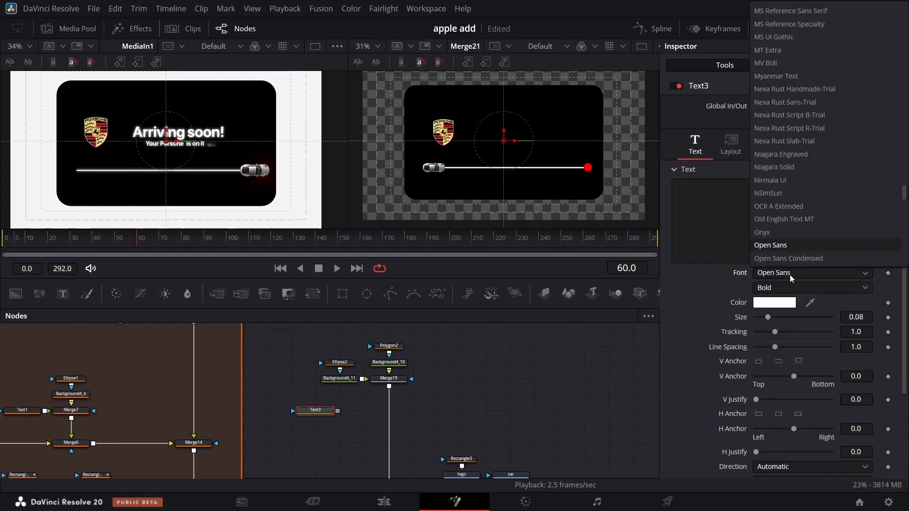
scroll(789, 265, down, 5)
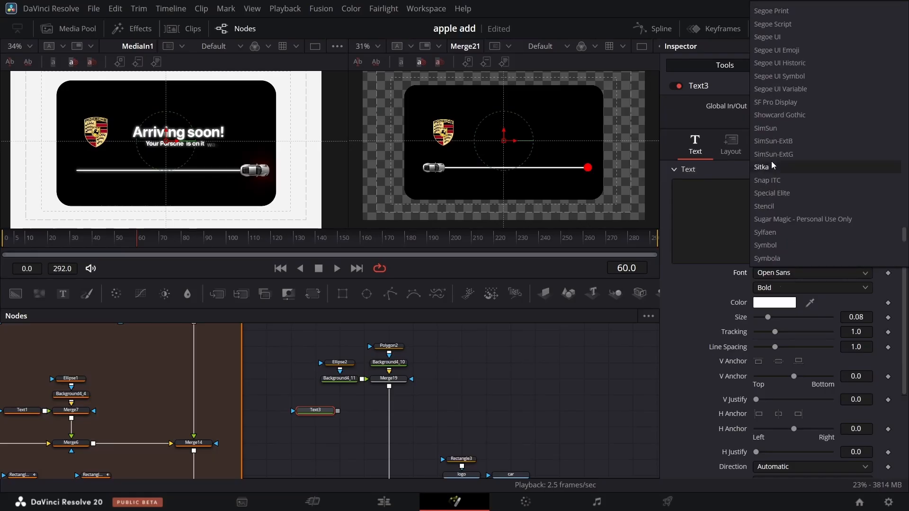
click(783, 101)
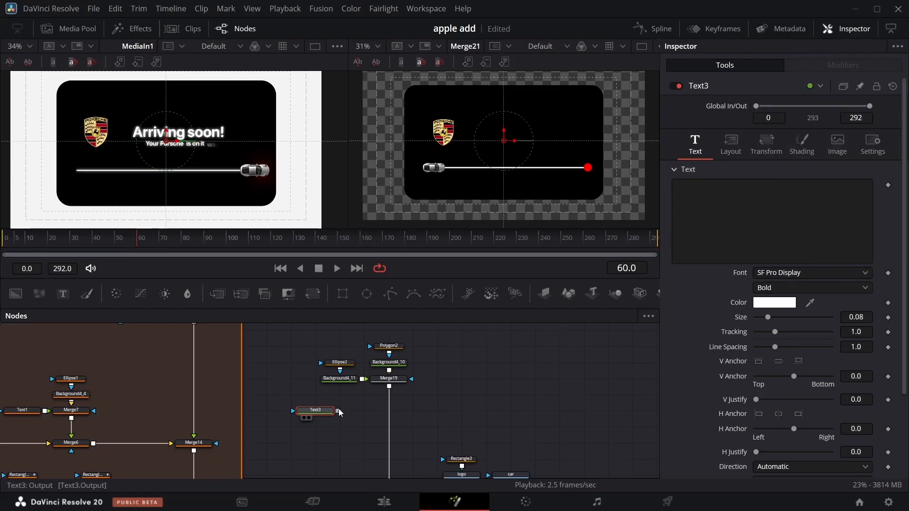
drag(337, 411, 388, 408)
click(730, 199)
text(Arrivin)
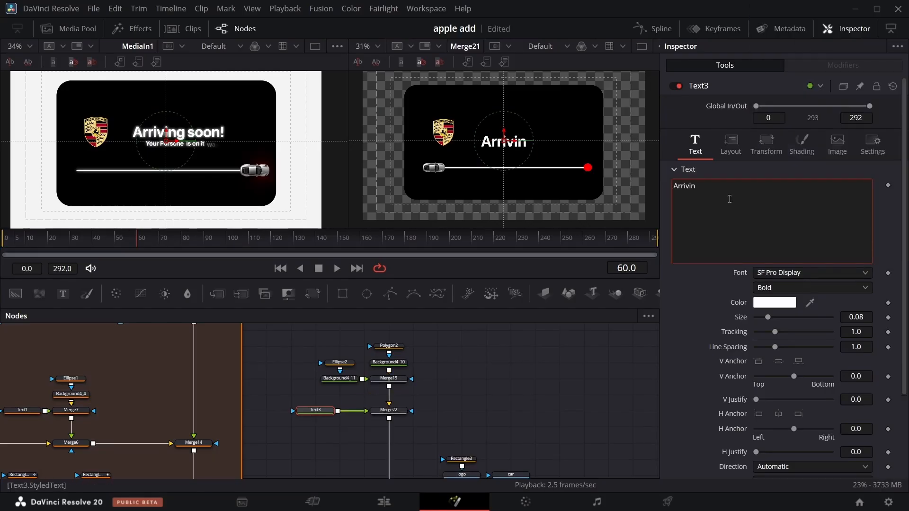
text(g soon!)
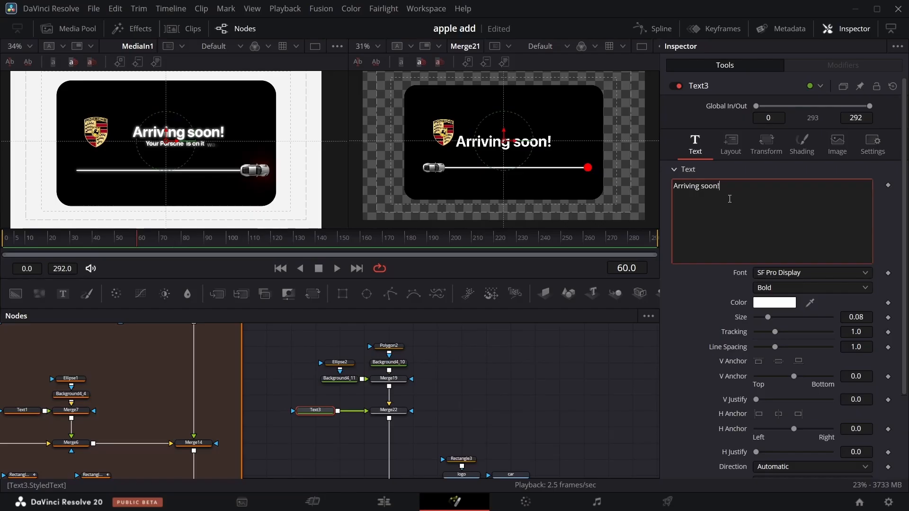
- Place the "Arriving soon!" heading at Center X 0.568, Y 0.568
click(730, 143)
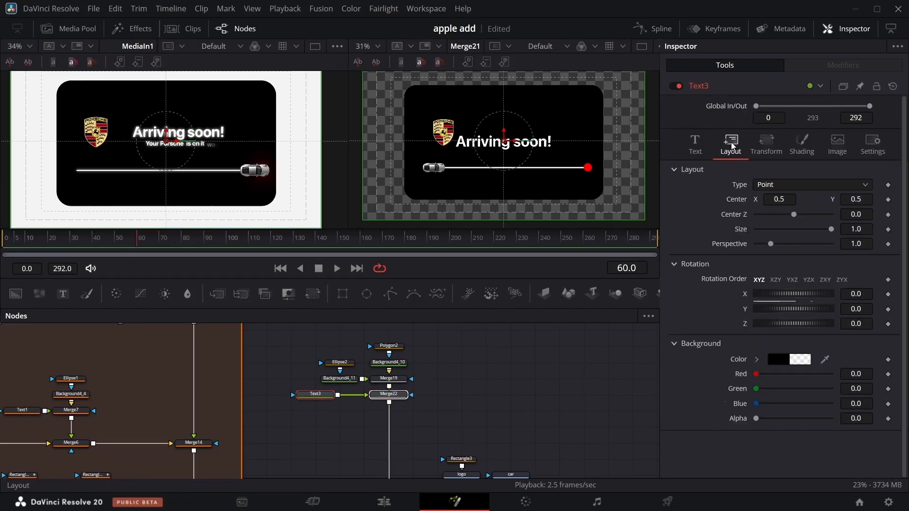
drag(853, 199, 890, 199)
drag(778, 199, 811, 199)
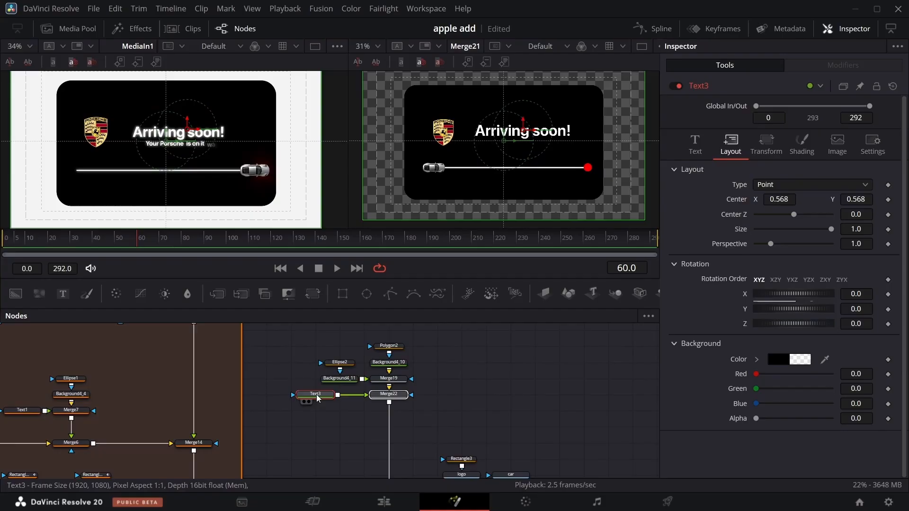
- Duplicate the heading's text node, delete the copied merge and merge the copy below Merge22
key(ctrl+v)
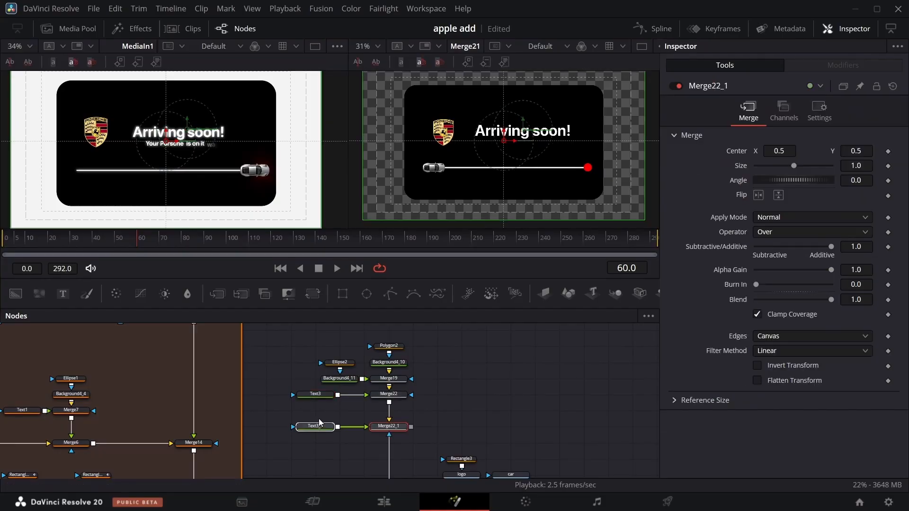
click(400, 429)
key(Delete)
drag(338, 427, 389, 404)
- Change the duplicated text to "Your Porsche is on it's way"
click(315, 427)
click(742, 204)
key(ctrl+a)
key(BackSpace)
text(Your porche)
key(Left)
key(Left)
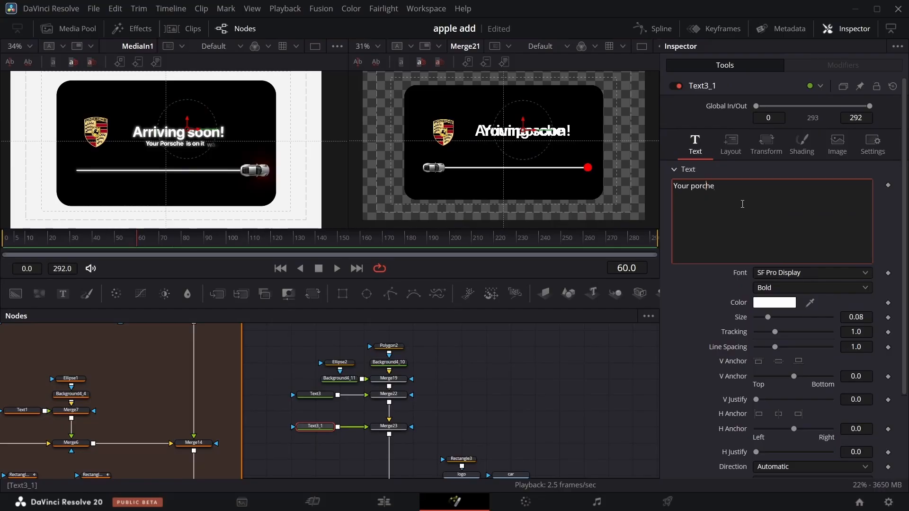
key(Left)
text(s)
key(Right)
key(Right)
key(Right)
text(is on its)
key(BackSpace)
text('s way)
click(697, 190)
key(BackSpace)
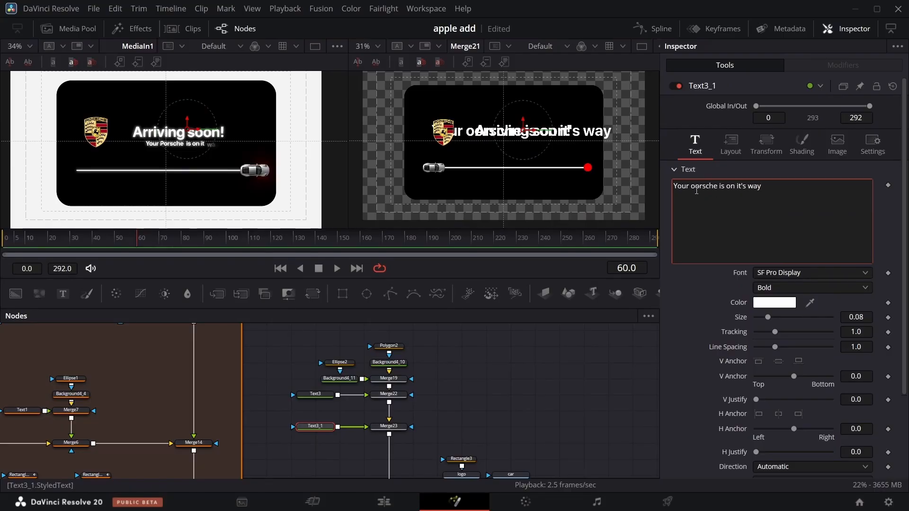
key(BackSpace)
text(P)
- Lower the subtitle beneath the heading to Center Y 0.471 and set its Size to 0.0333
click(731, 142)
drag(860, 199, 815, 199)
click(696, 144)
drag(856, 317, 843, 317)
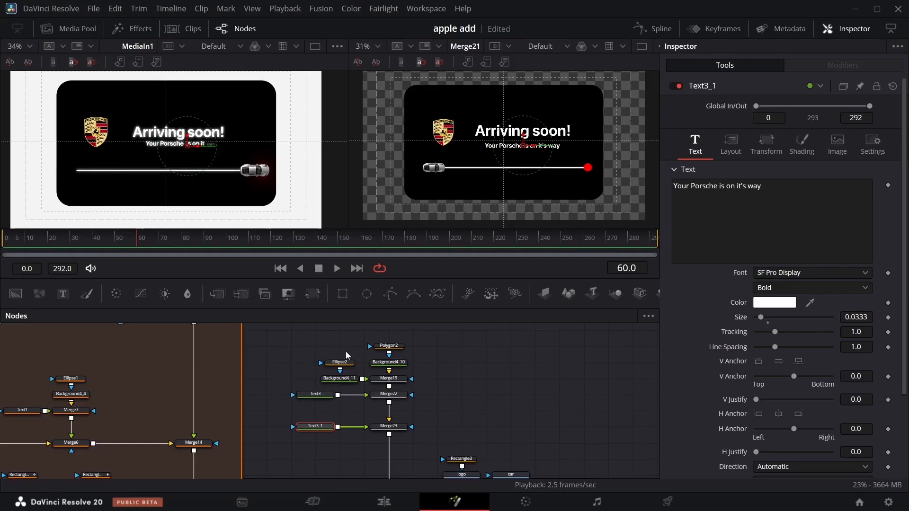
- Nudge the heading slightly down and set the subtitle's Center X to 0.589
click(315, 394)
click(313, 426)
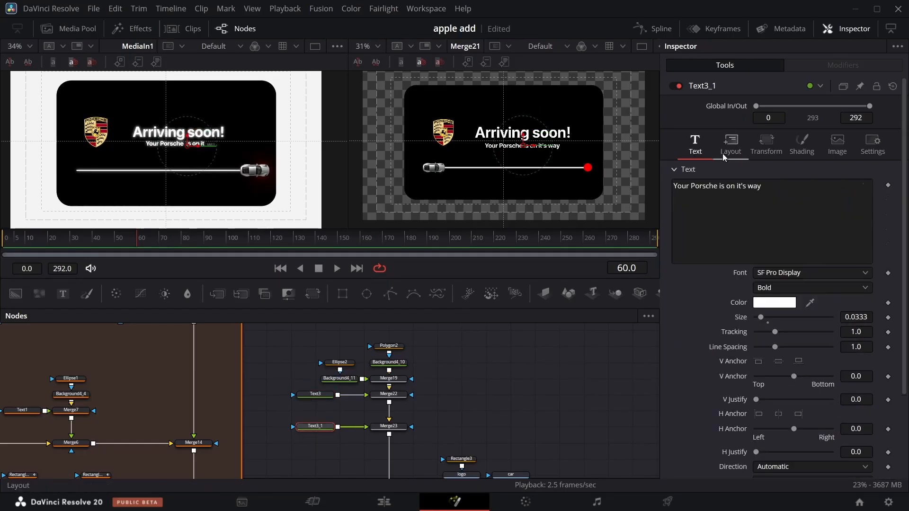
click(730, 142)
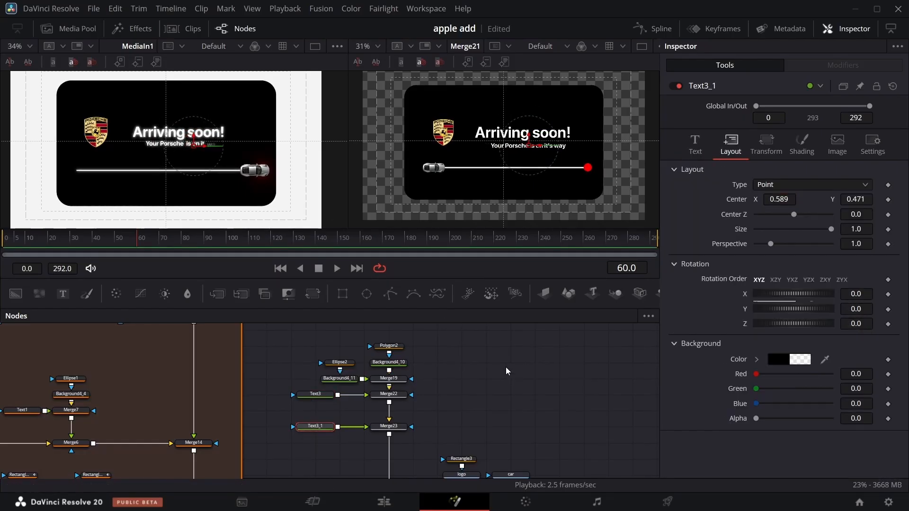
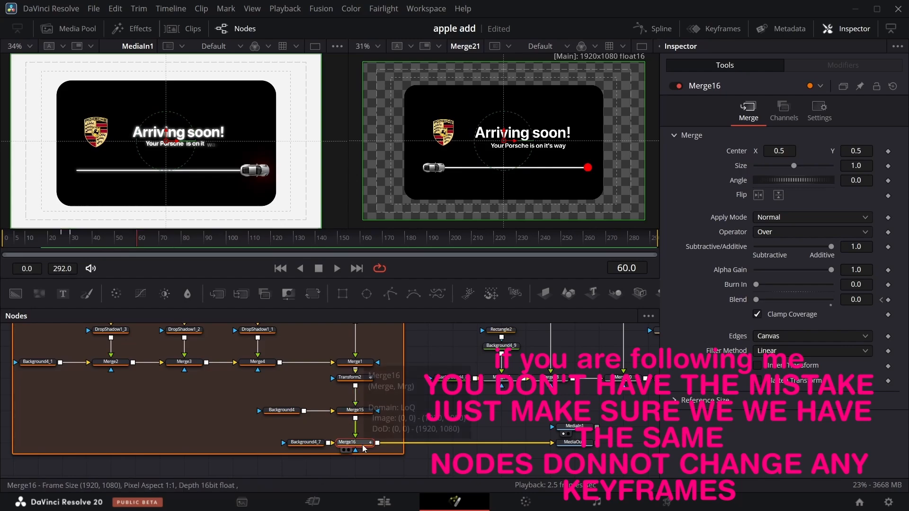
- Move the Blend fade from Merge16 to Merge15, with Merge15's Blend keyed at 0.0 on frame 30 and Merge16 left without keyframes
click(364, 414)
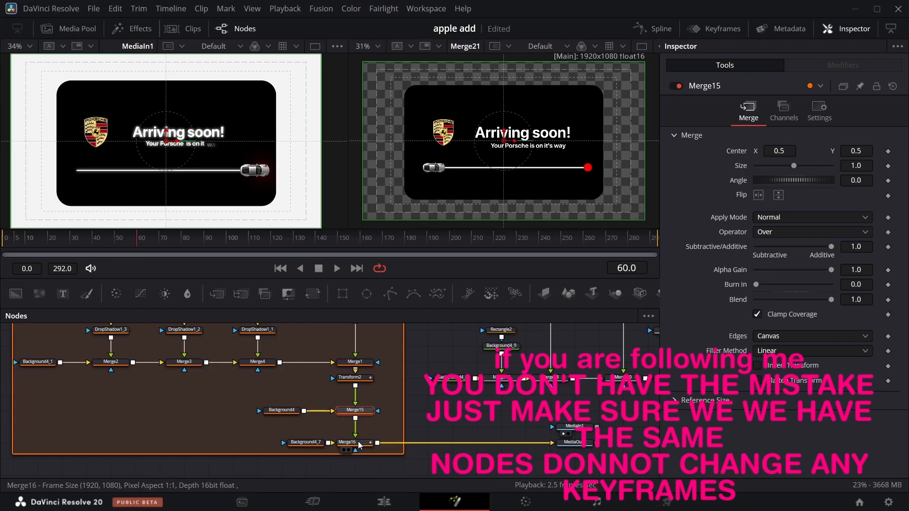
click(359, 445)
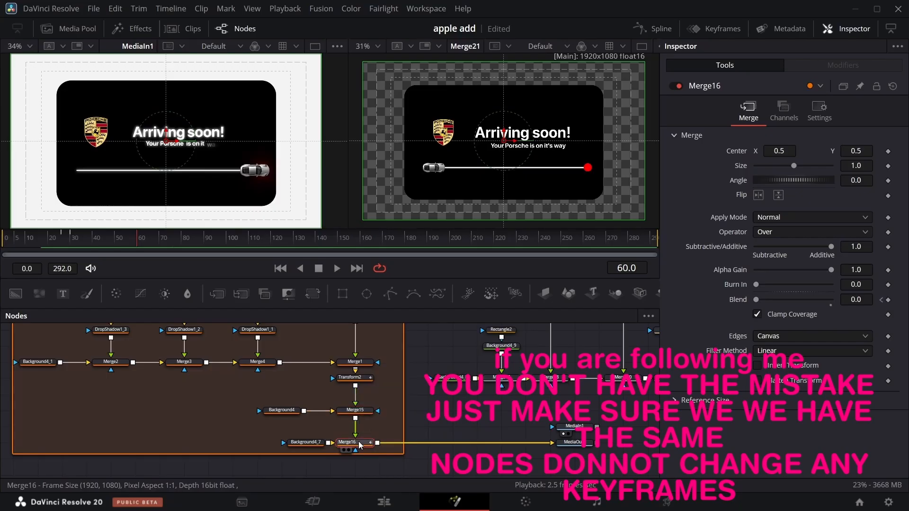
click(70, 242)
click(356, 411)
click(888, 301)
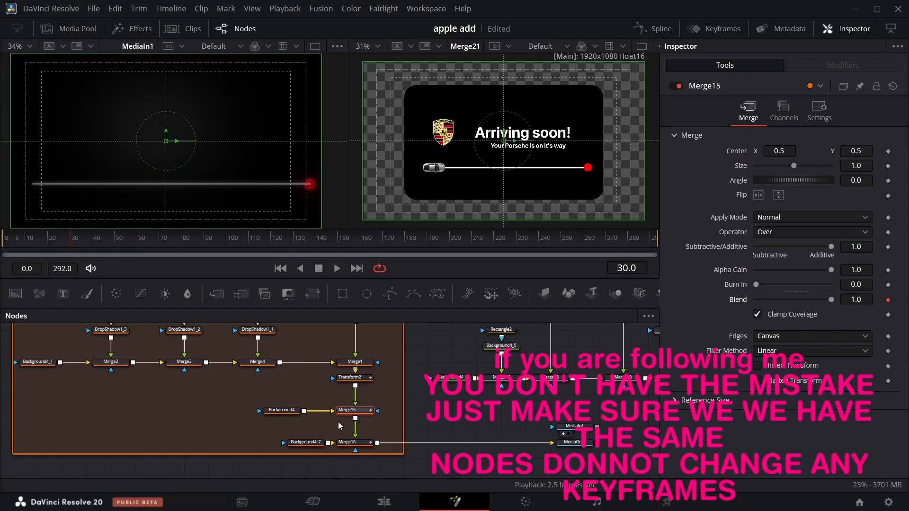
click(355, 442)
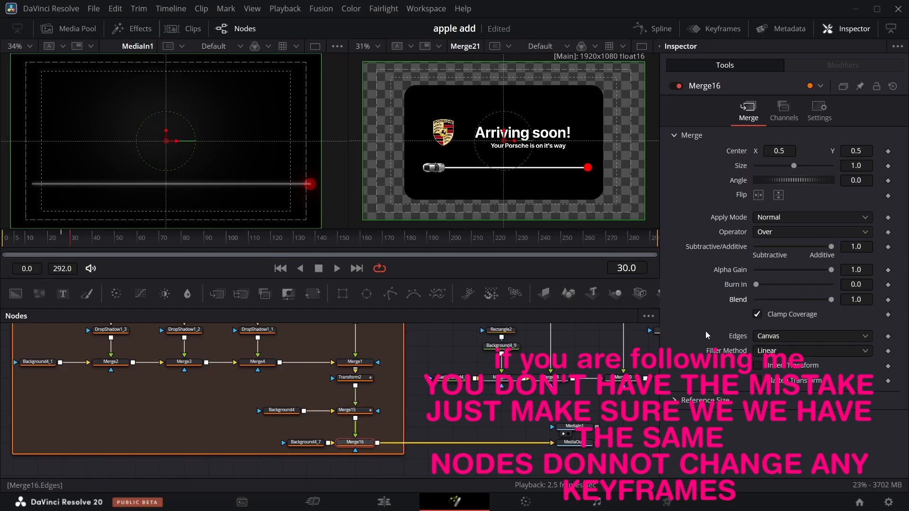
click(355, 411)
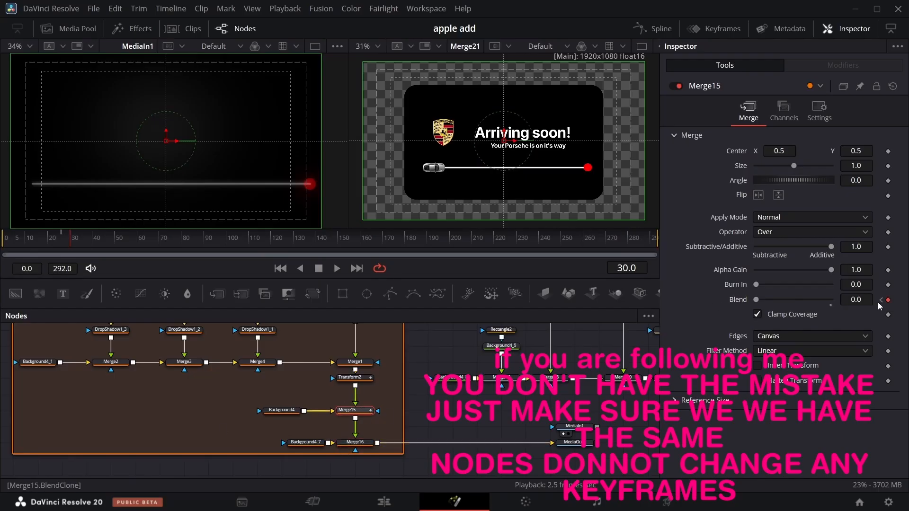
- Swap the two background nodes so that Background4_7 feeds Merge15 and Background4 feeds Merge16
click(312, 444)
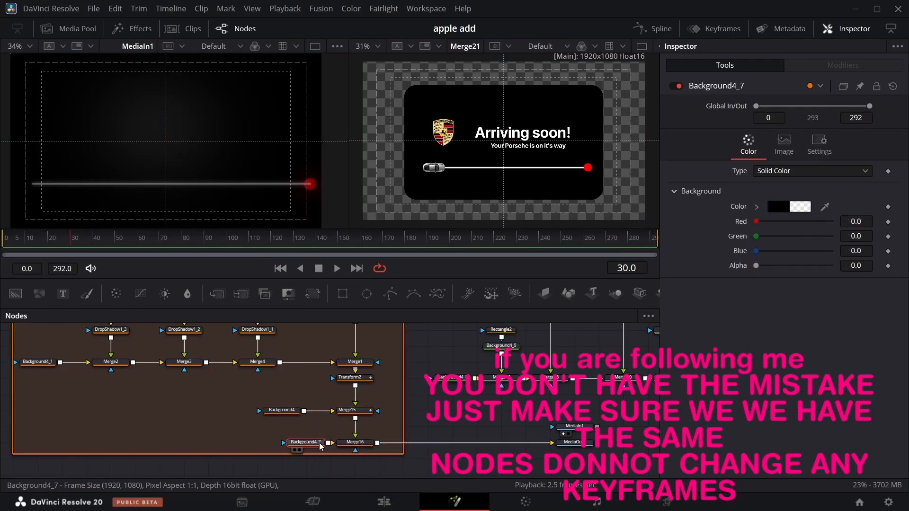
drag(320, 446, 269, 446)
key(ctrl+z)
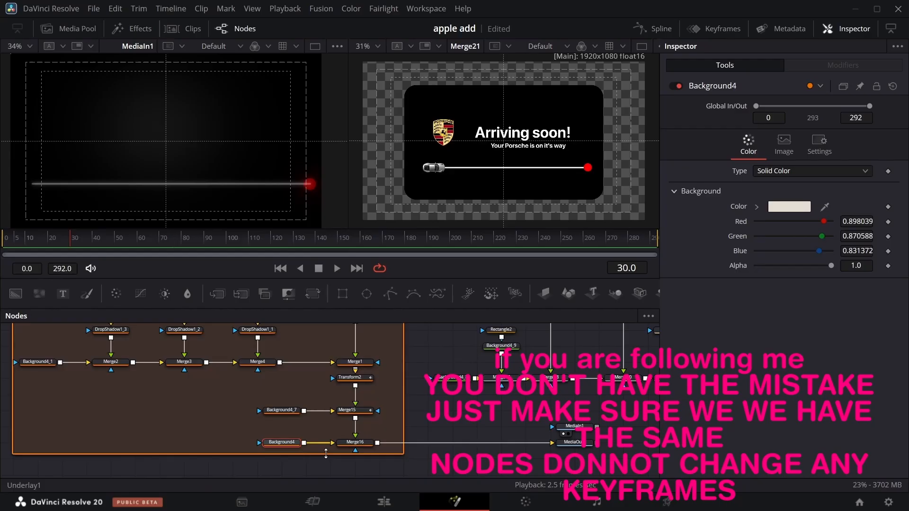
- Advance the reference clip to frame 37 to examine how the car enters along the line
drag(324, 452, 159, 452)
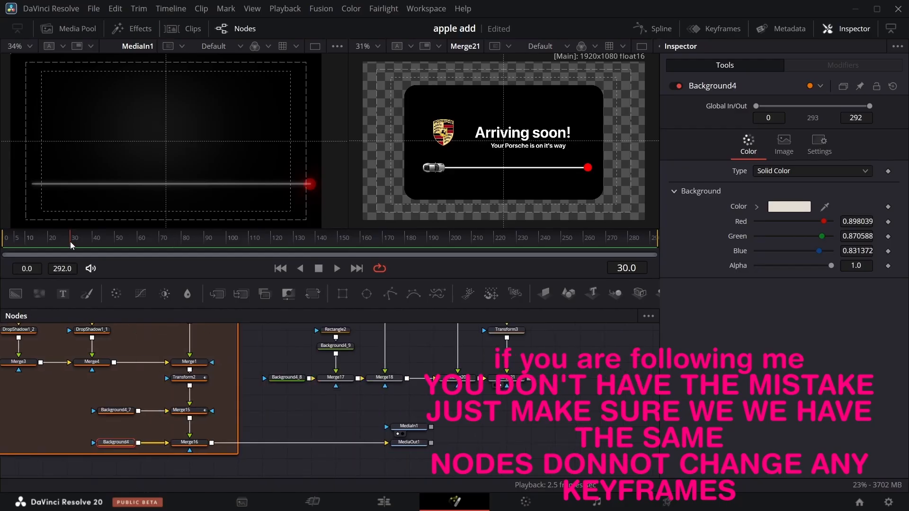
drag(70, 244, 70, 247)
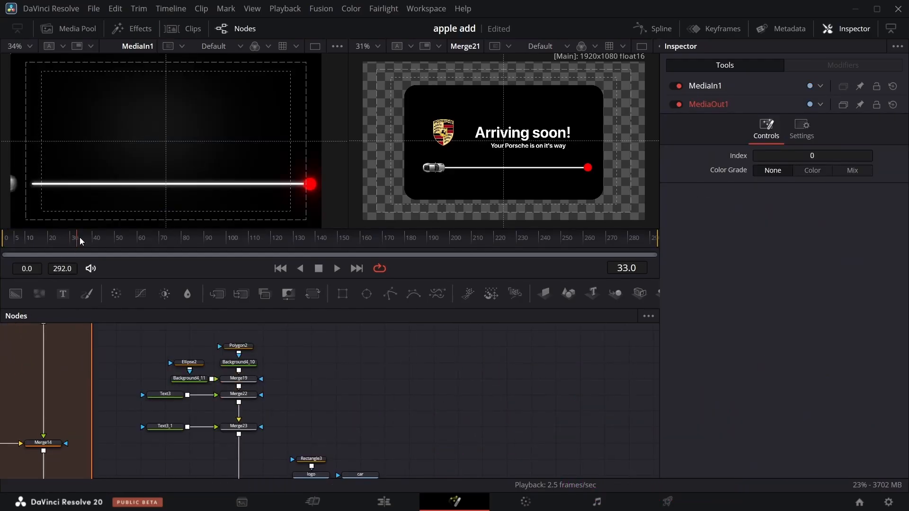
mouse_move(79, 237)
mouse_down()
mouse_move(104, 236)
mouse_move(85, 244)
mouse_up()
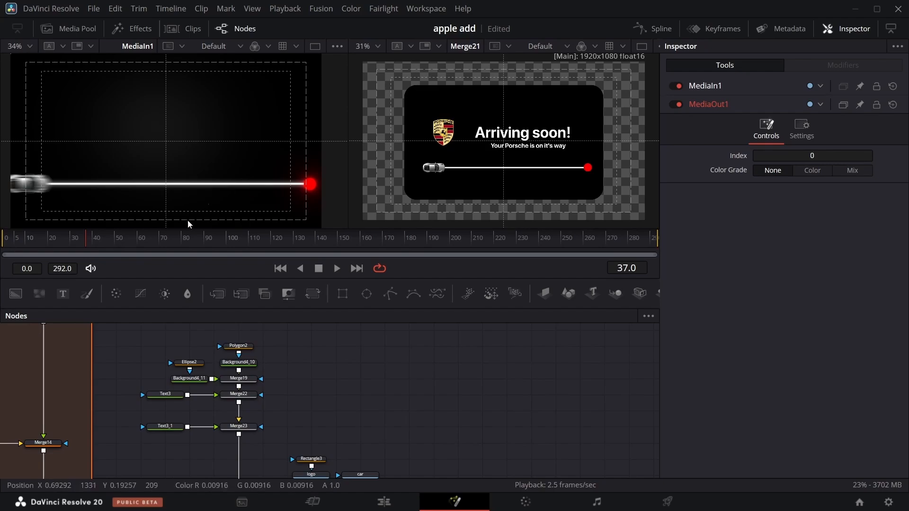
- Shift the "Arriving soon!" text node farther from Merge22 to free up space and save the project
click(175, 395)
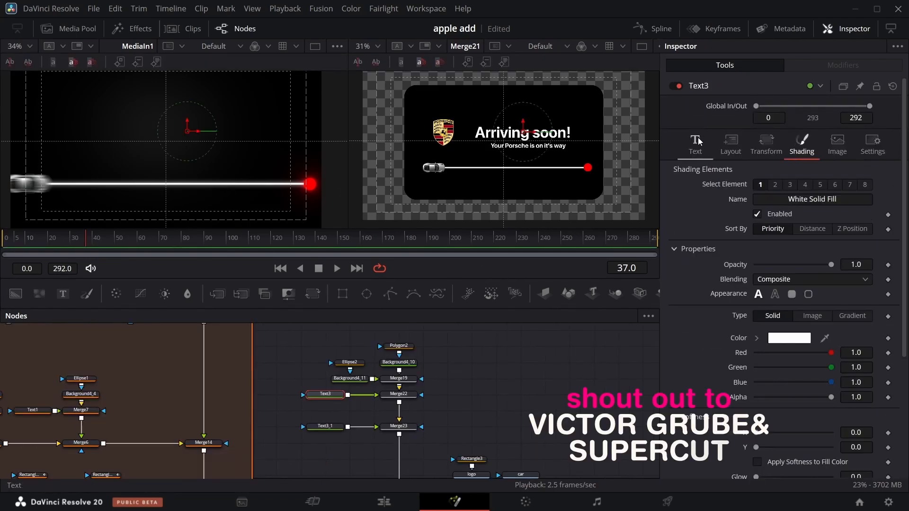
click(698, 141)
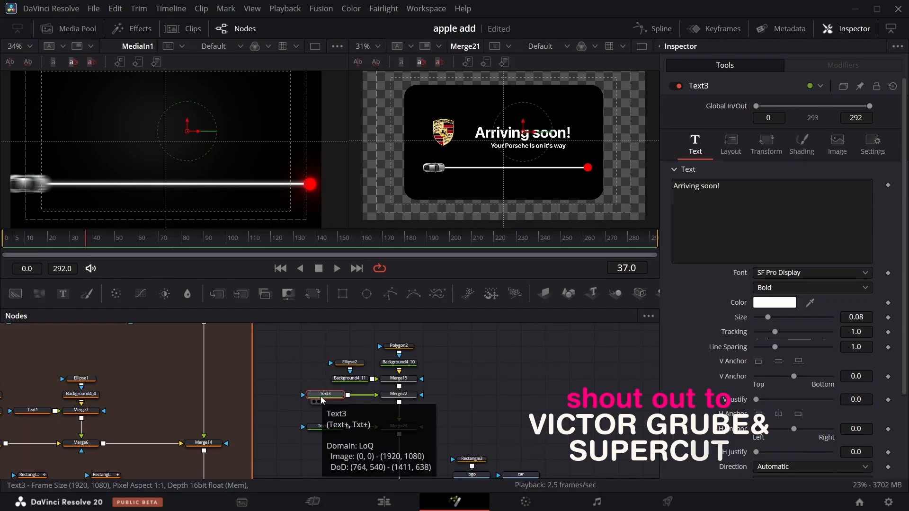
drag(322, 399, 300, 396)
key(ctrl+s)
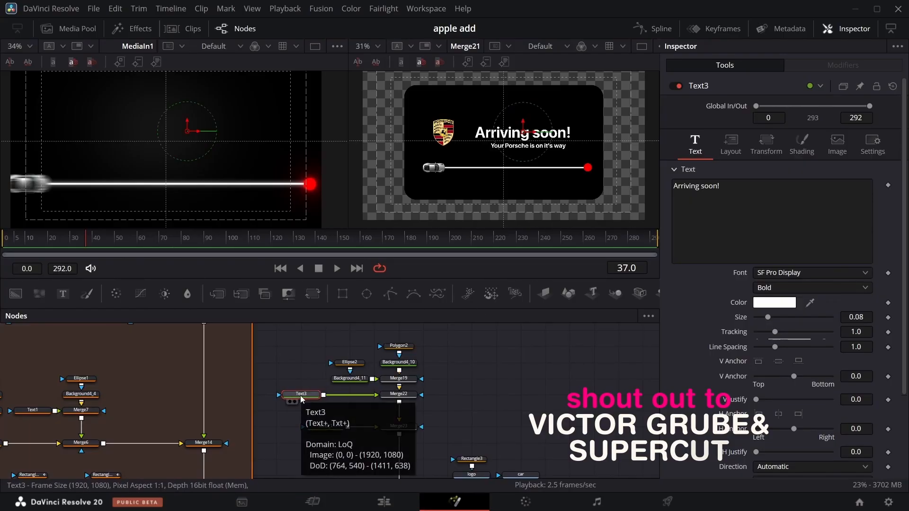
- Paste an instance of the "Arriving soon!" text node above the original and load the instance and original in separate viewers
click(297, 366)
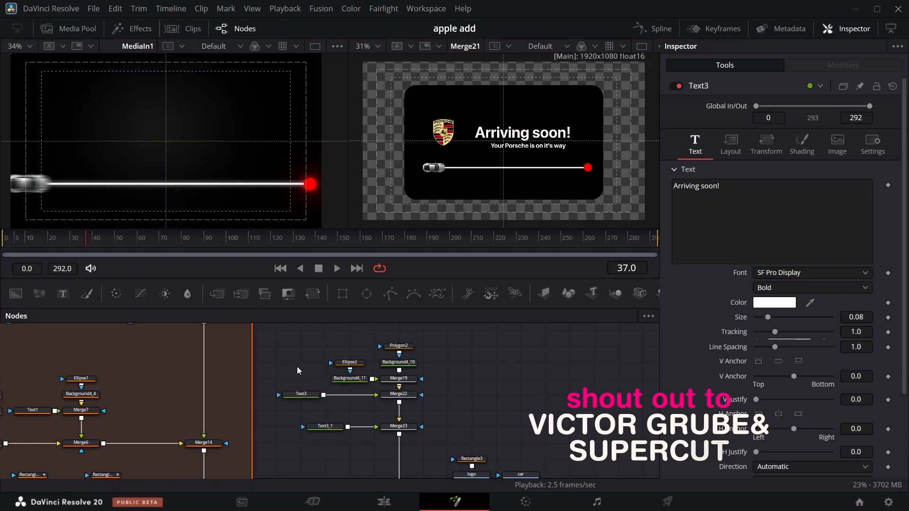
key(ctrl+shift+v)
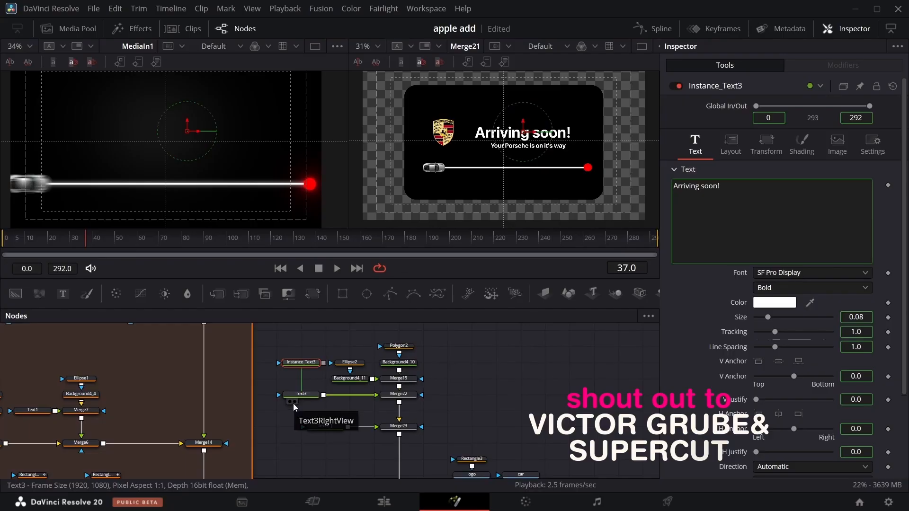
click(295, 402)
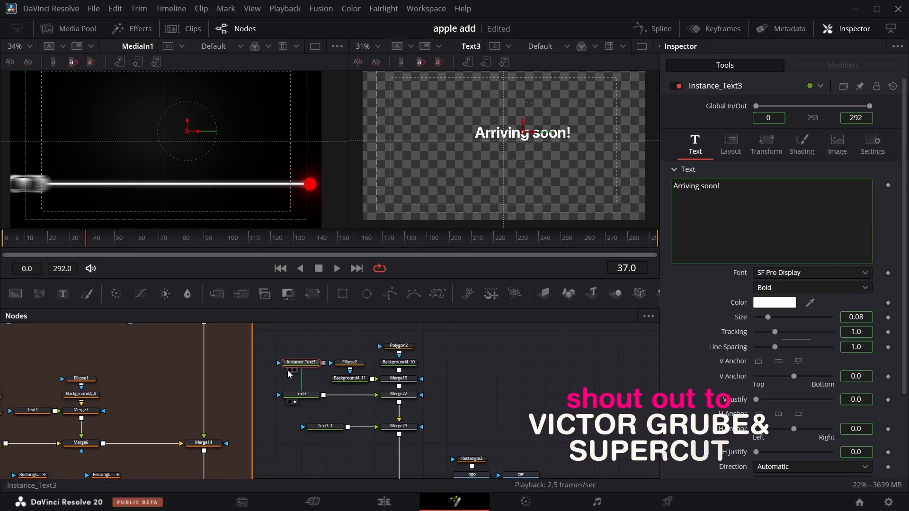
click(290, 370)
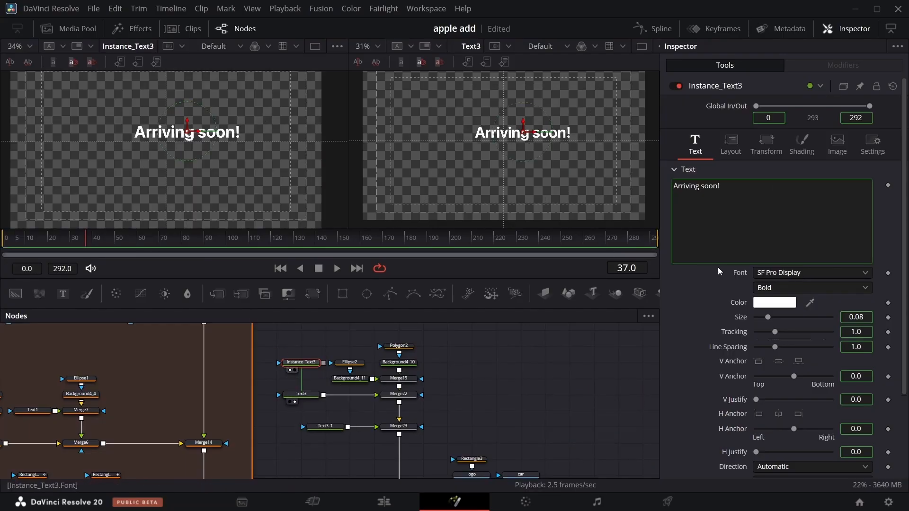
- Deinstance the Enabled setting of shading element 1 on the instanced heading text
click(805, 153)
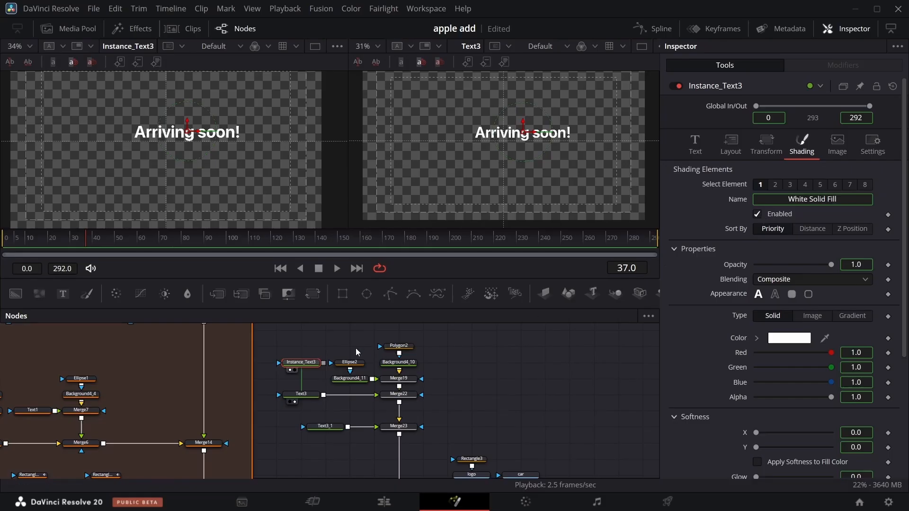
right_click(764, 218)
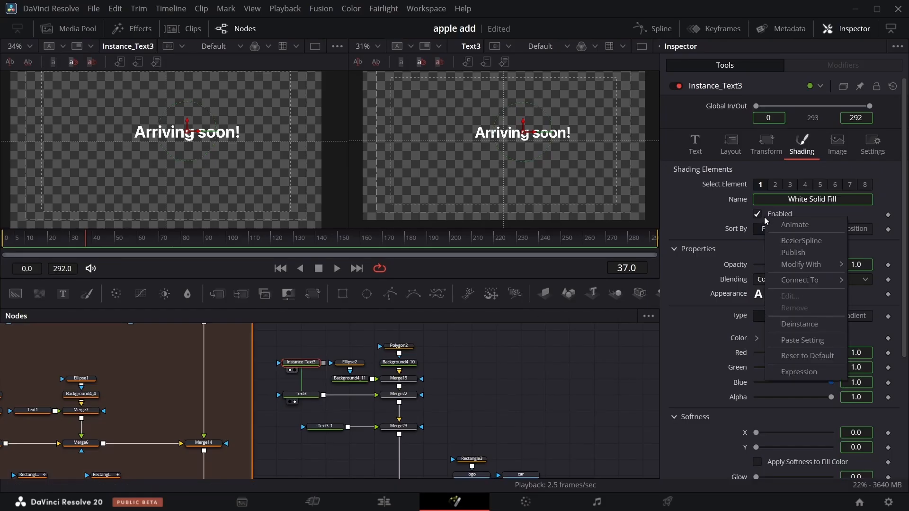
click(800, 323)
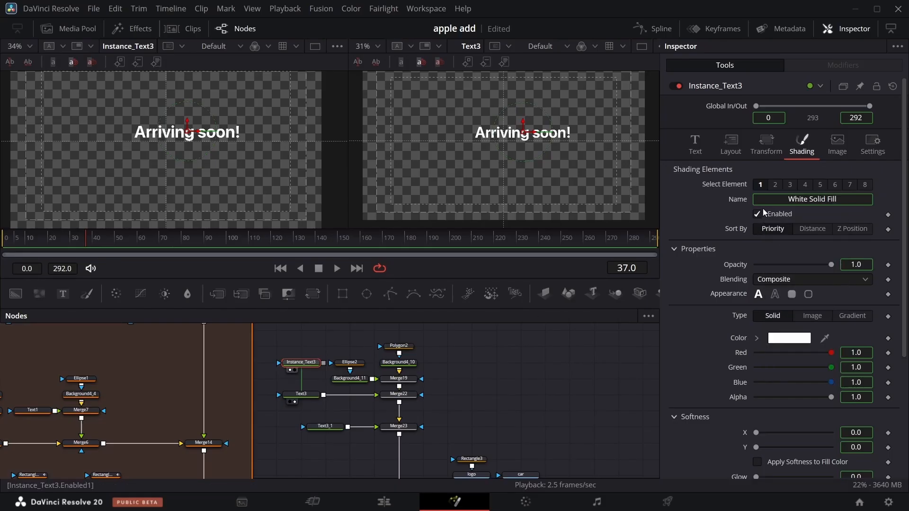
- Enable shading element 5 on the instanced heading text and disable its white solid fill in element 1
click(820, 185)
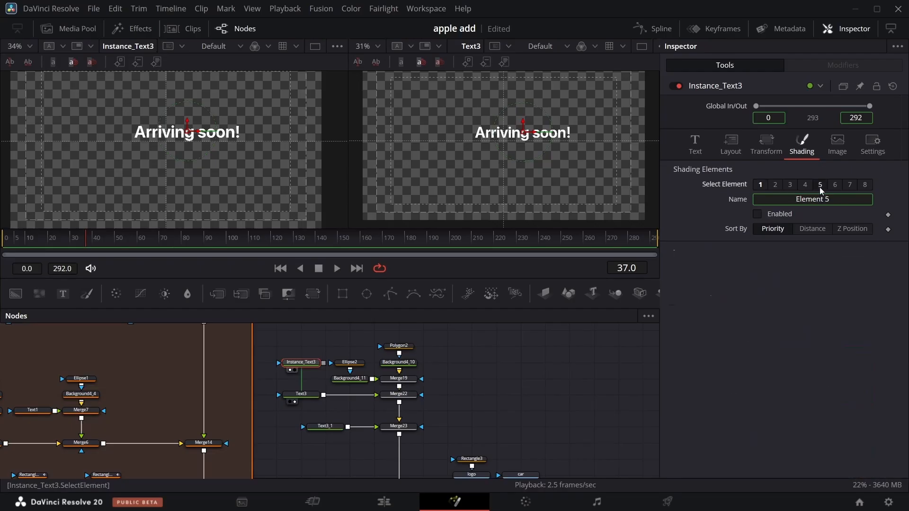
right_click(767, 214)
click(769, 206)
click(758, 214)
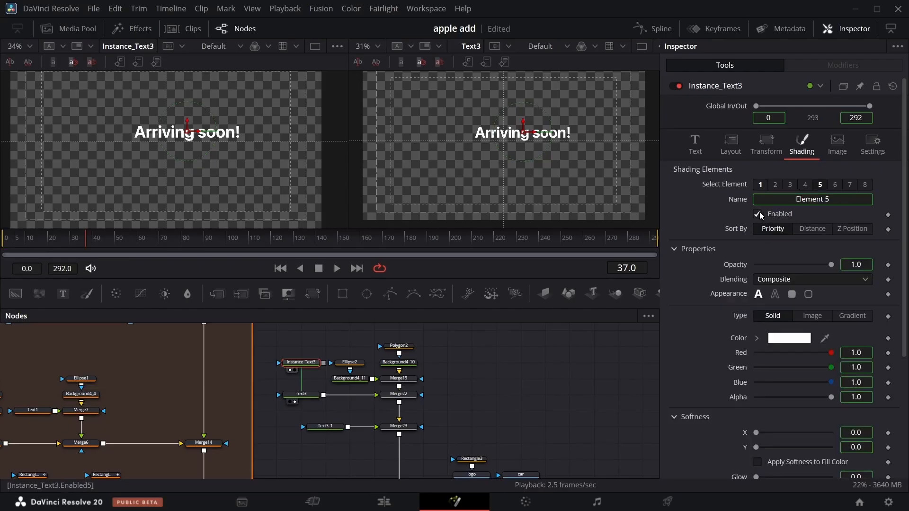
click(761, 185)
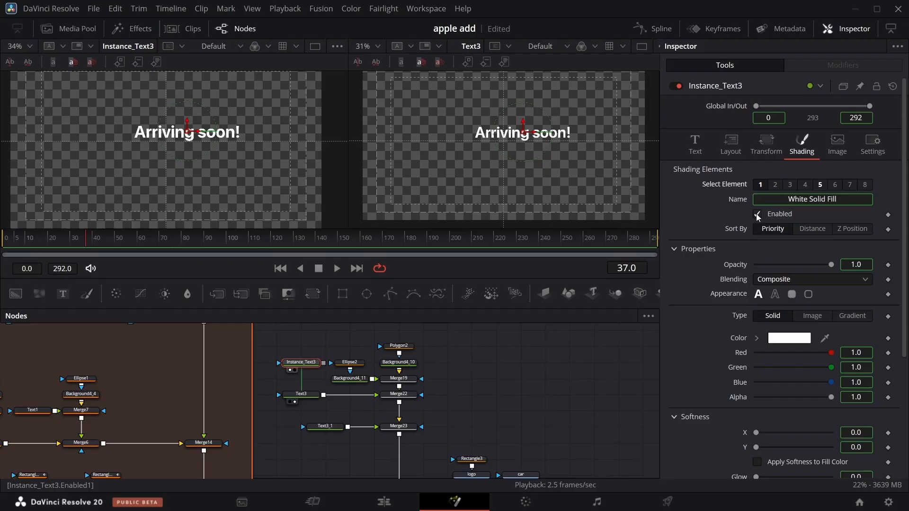
click(756, 214)
- Set shading element 5's Appearance to a filled box behind each character and lower its Extend Horizontal to about -0.018
click(820, 184)
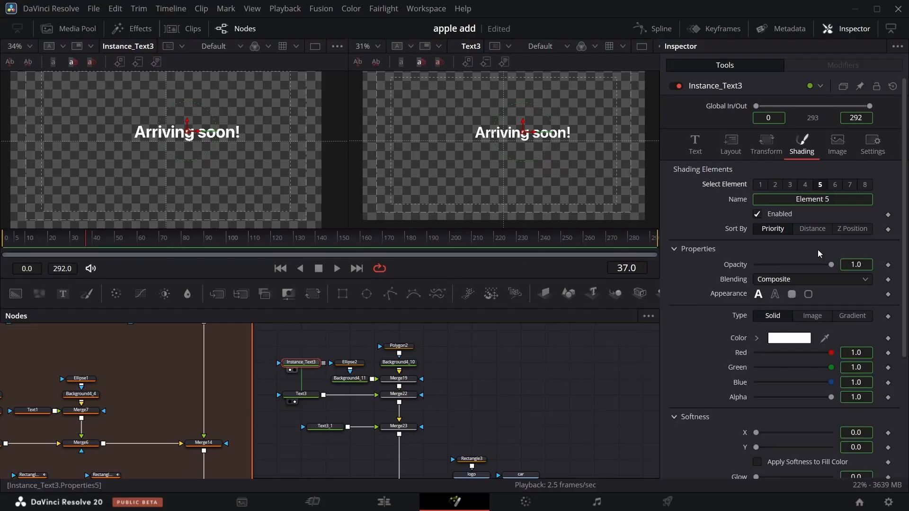
click(792, 294)
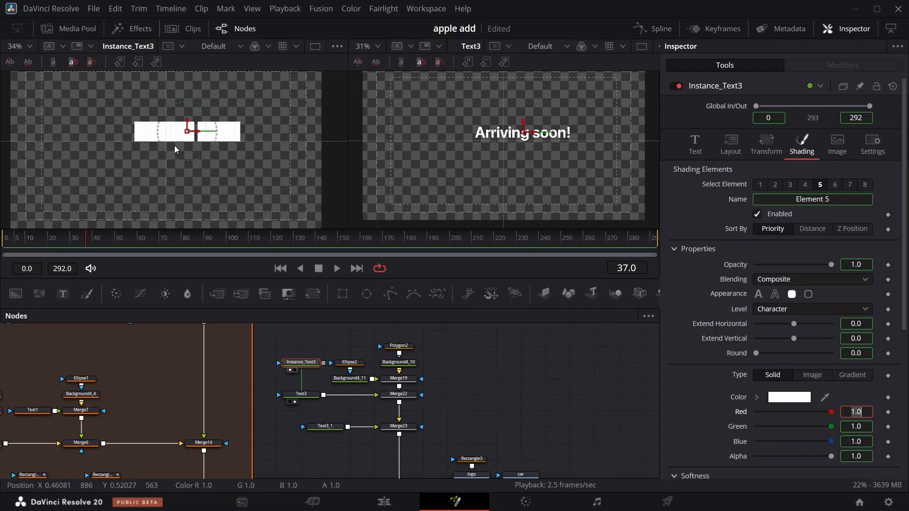
scroll(760, 259, down, 5)
scroll(781, 237, up, 3)
scroll(807, 212, down, 1)
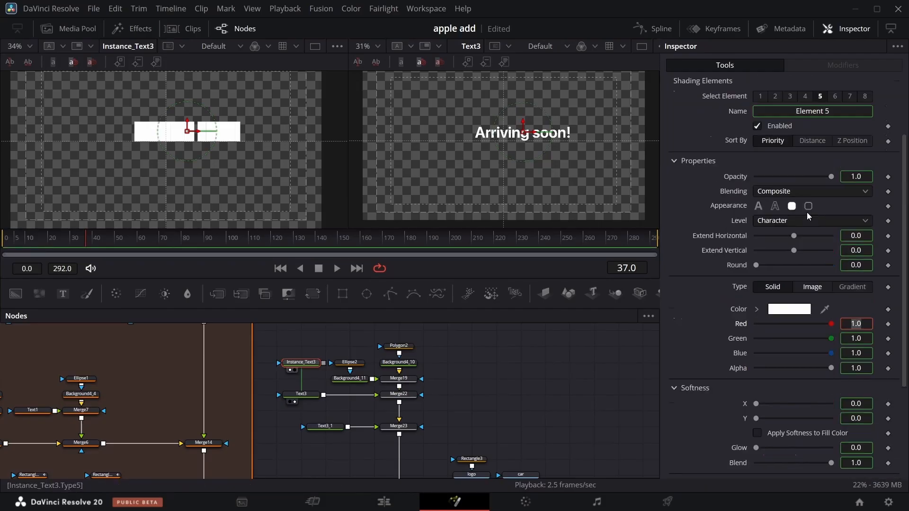
scroll(808, 214, up, 2)
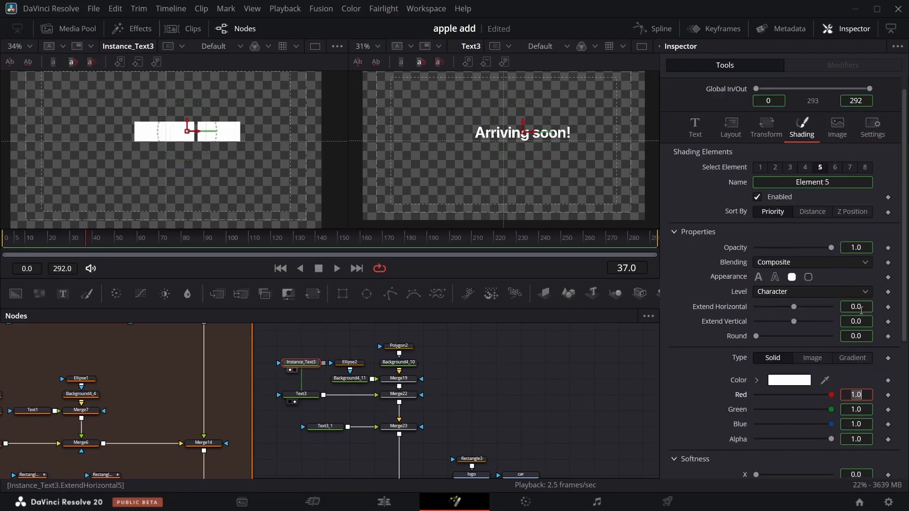
drag(865, 308, 855, 309)
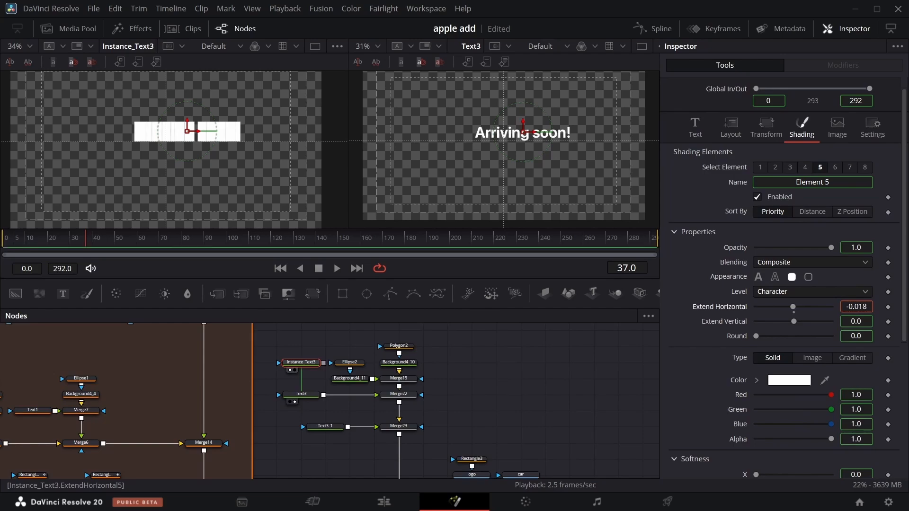
- Set shading Element 5 of Instance_Text3 to Word level with a horizontal extension of about -0.162
click(808, 293)
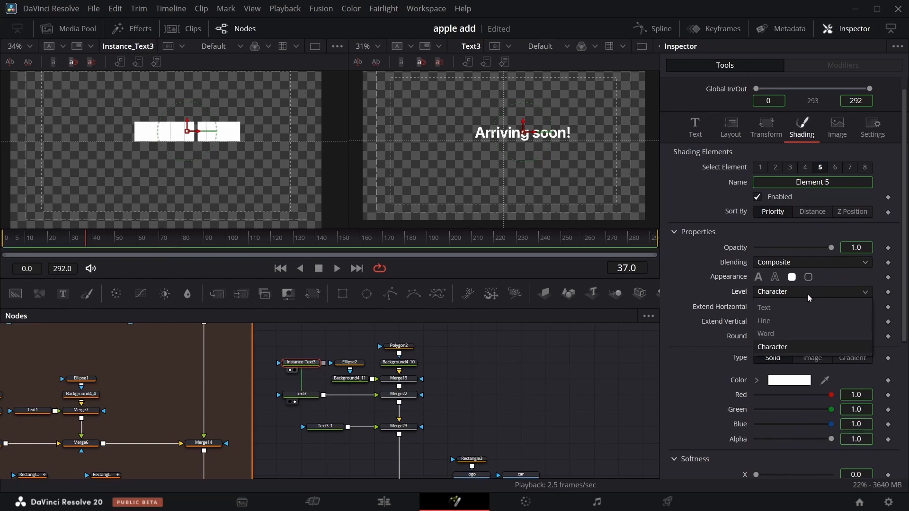
click(790, 326)
drag(856, 307, 845, 307)
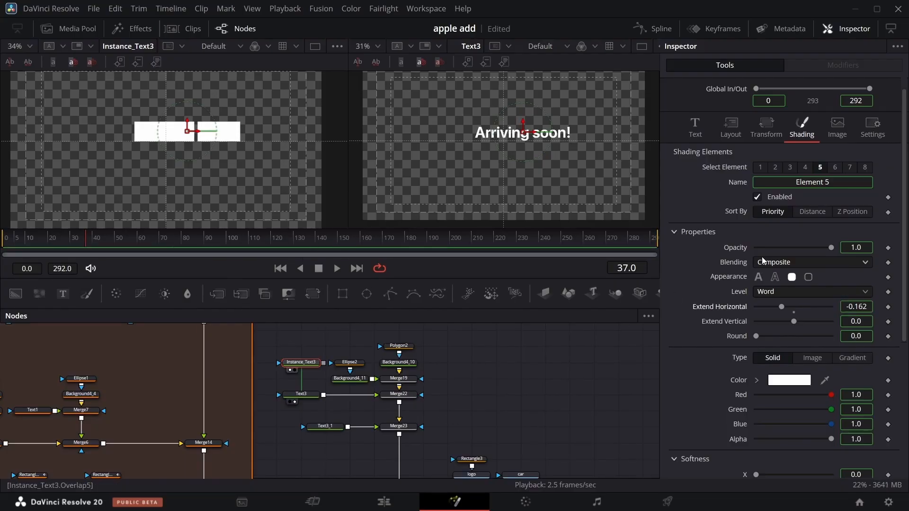
- Add a Follower modifier to the "Arriving soon!" text of Instance_Text3
scroll(830, 197, up, 1)
click(692, 142)
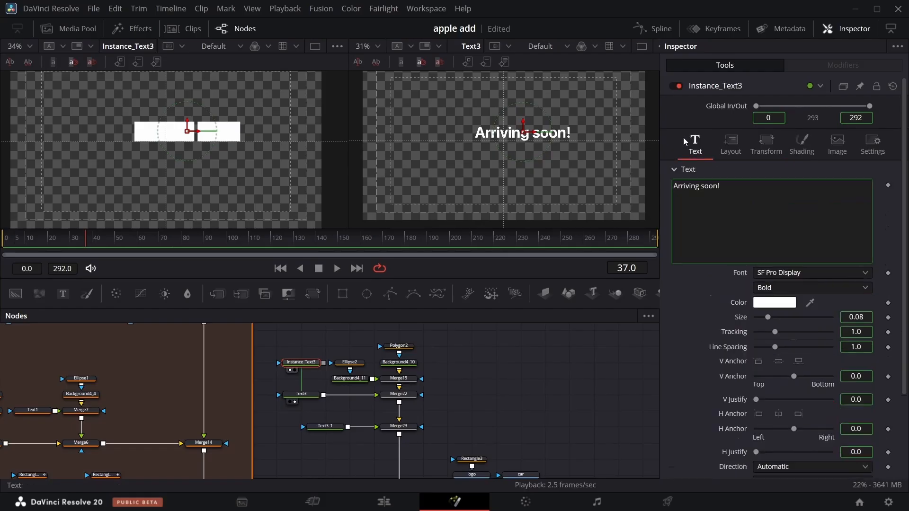
right_click(760, 217)
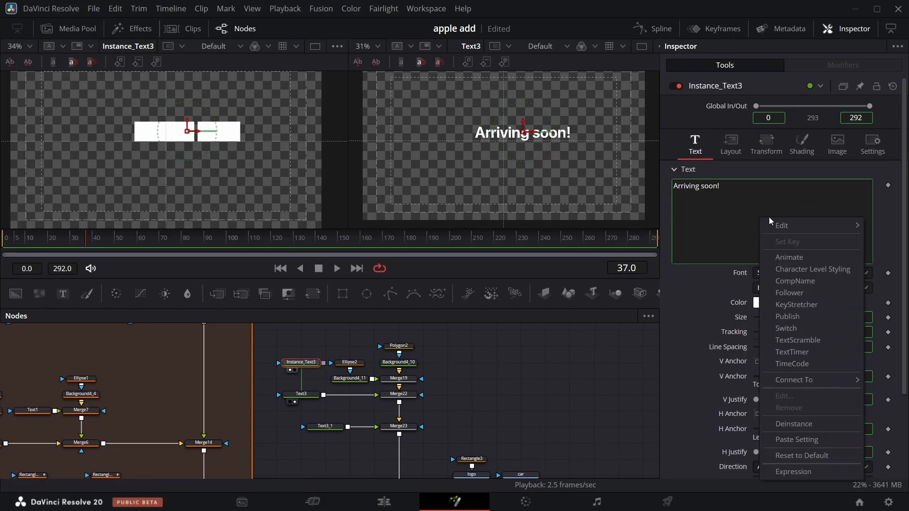
click(791, 292)
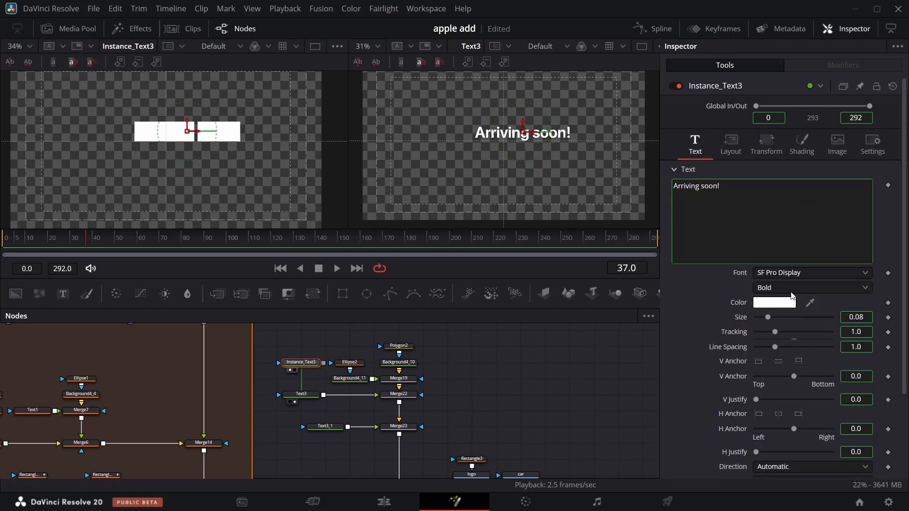
- Enable shading element 5 in the Follower2 modifier
click(833, 64)
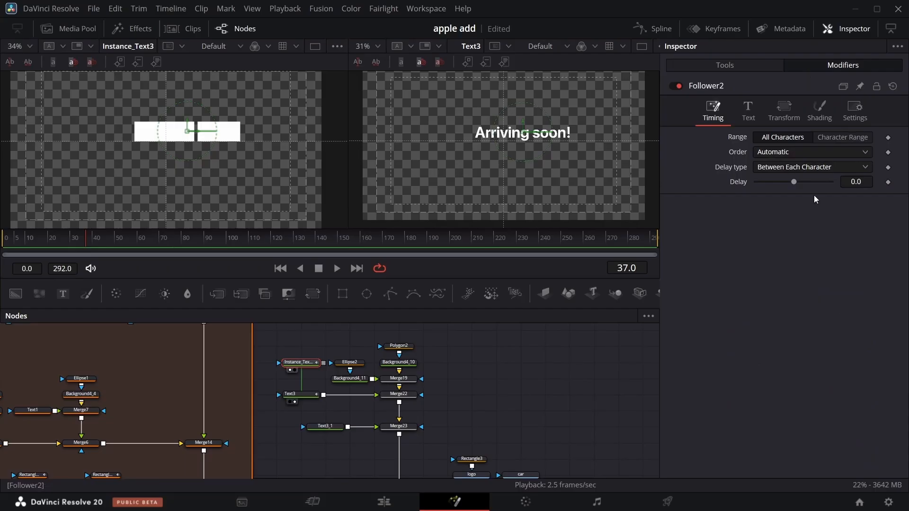
click(819, 110)
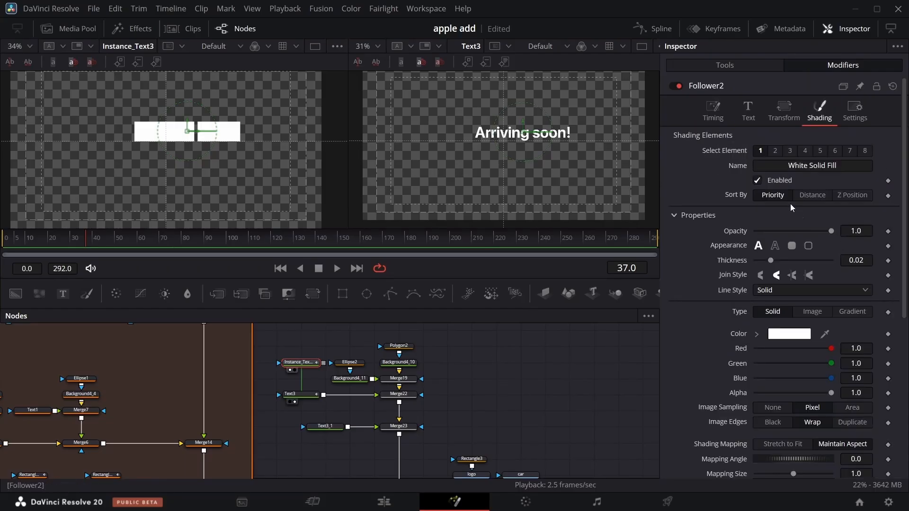
click(820, 150)
click(757, 181)
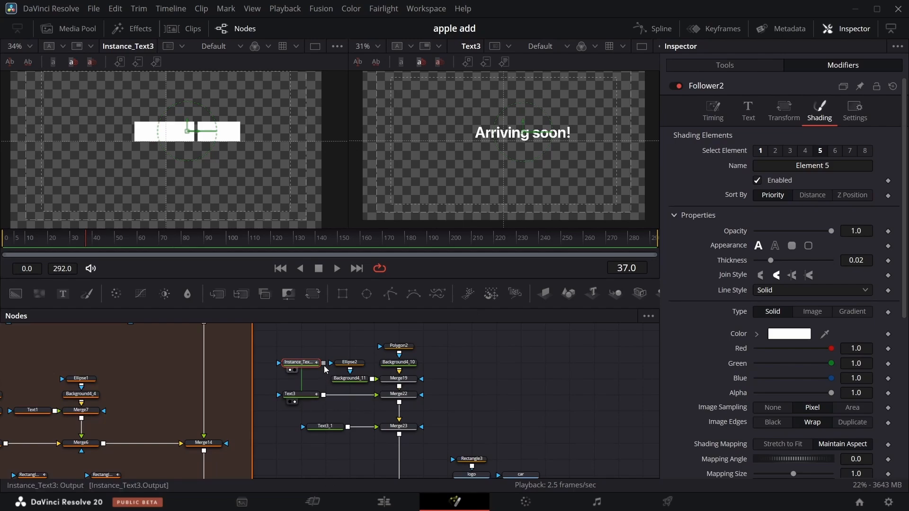
- Connect Instance_Text3 to Text3's mask input, and show MediaIn1 and Merge21 in the two viewers
drag(324, 363, 279, 395)
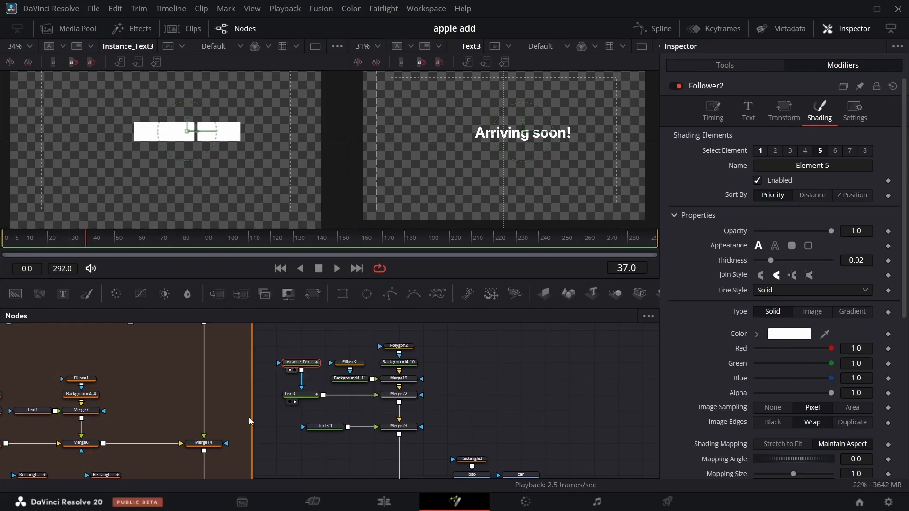
scroll(406, 399, down, 5)
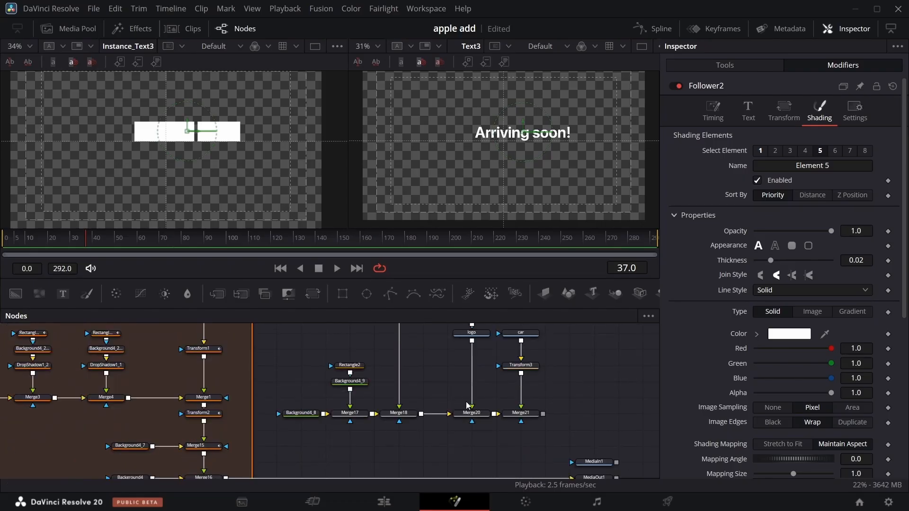
click(515, 421)
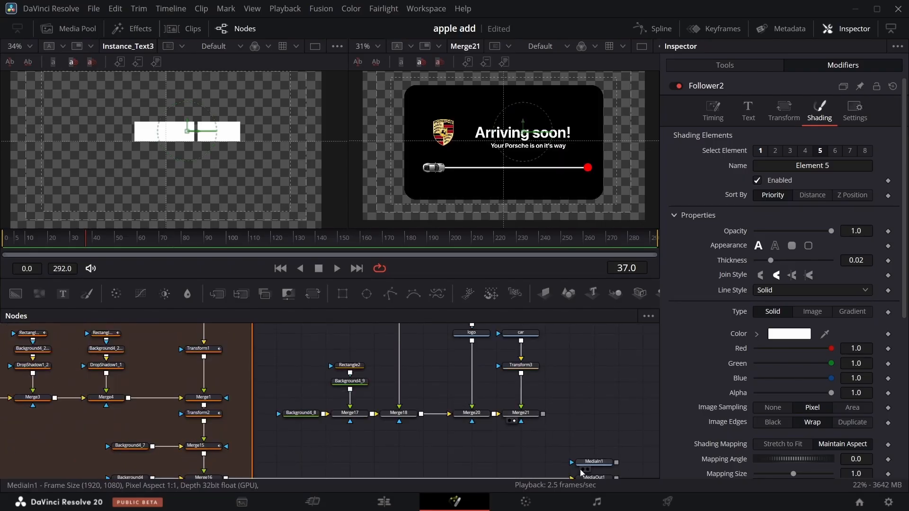
click(583, 470)
scroll(585, 454, up, 5)
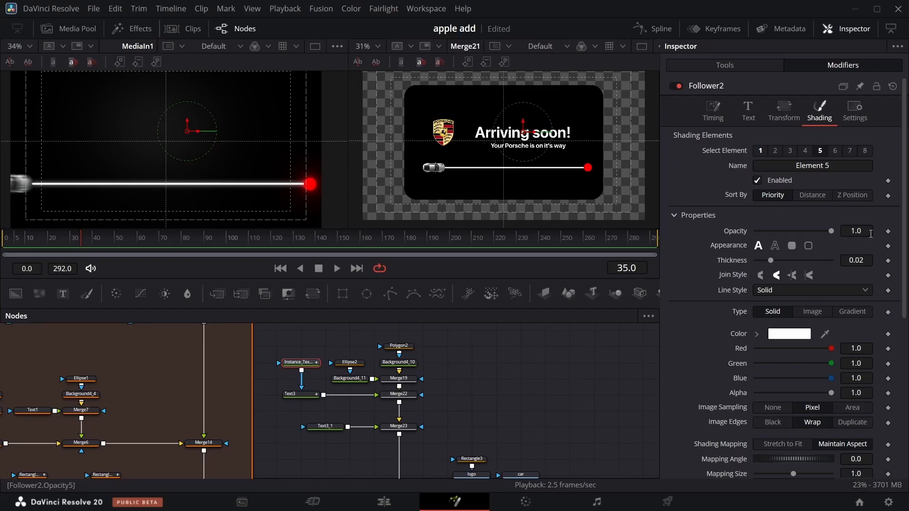
- Keyframe Element 5's opacity in Follower2 at frames 35 and 45, and return to frame 35
click(889, 232)
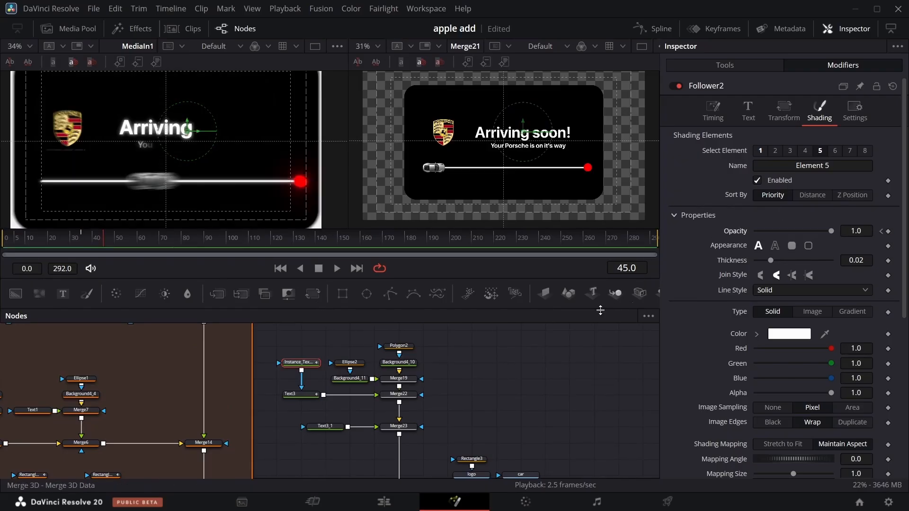
click(888, 233)
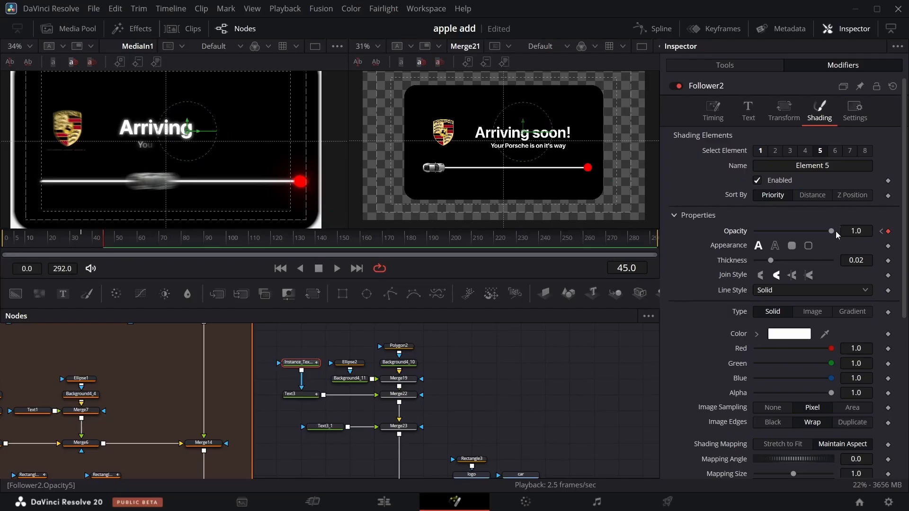
click(881, 232)
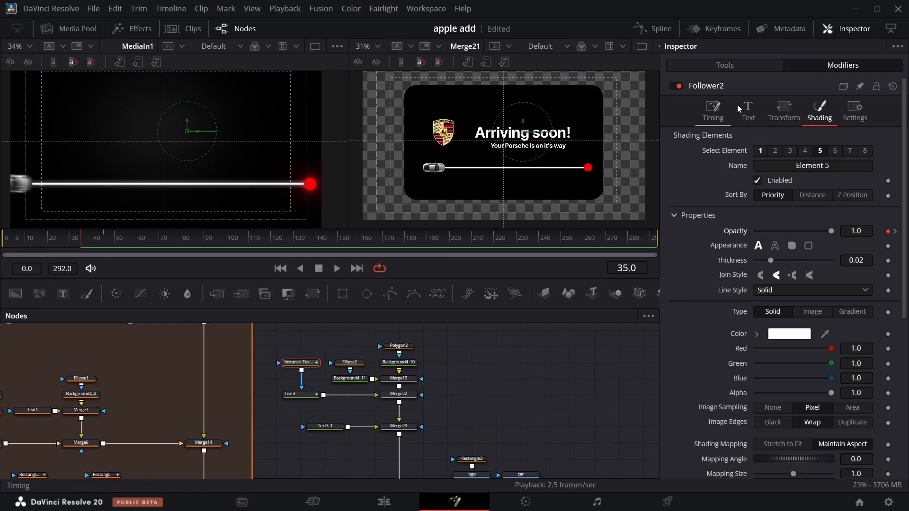
- Set Follower2's transform to Words and keyframe its offset at frames 35 and 45
click(783, 111)
click(783, 150)
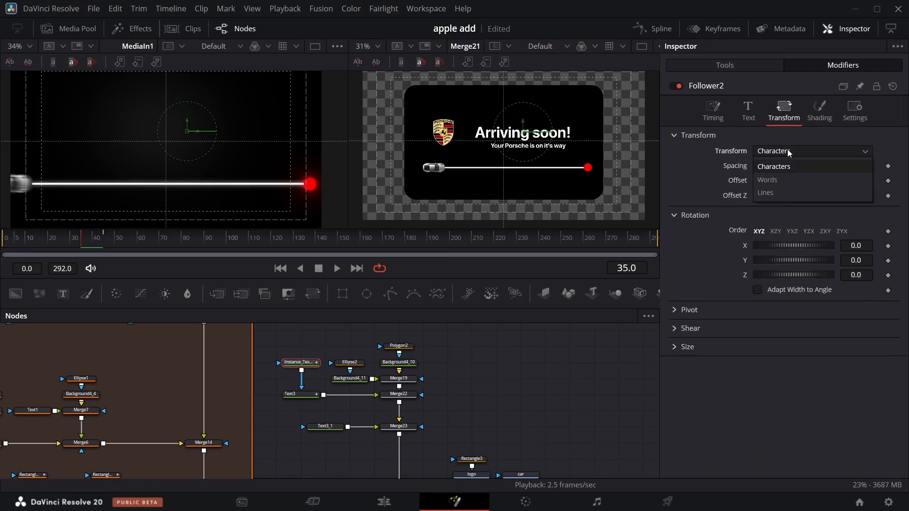
click(781, 179)
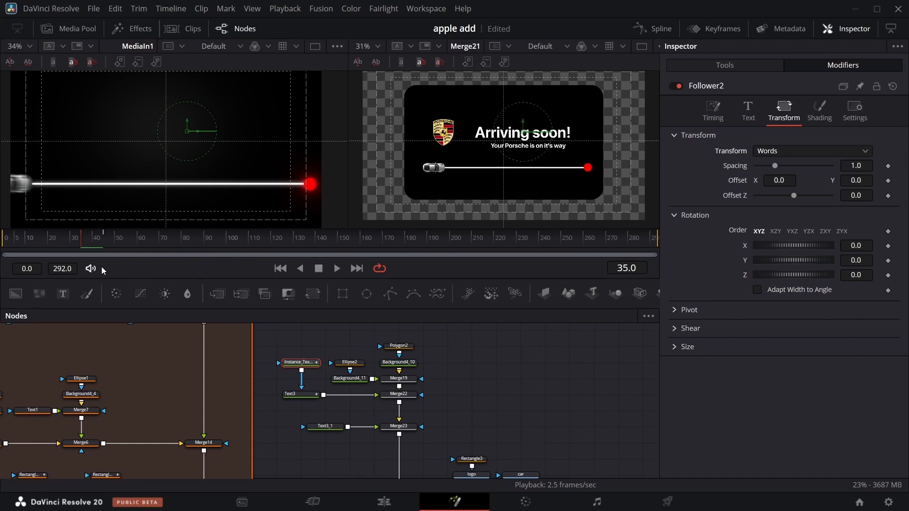
click(888, 181)
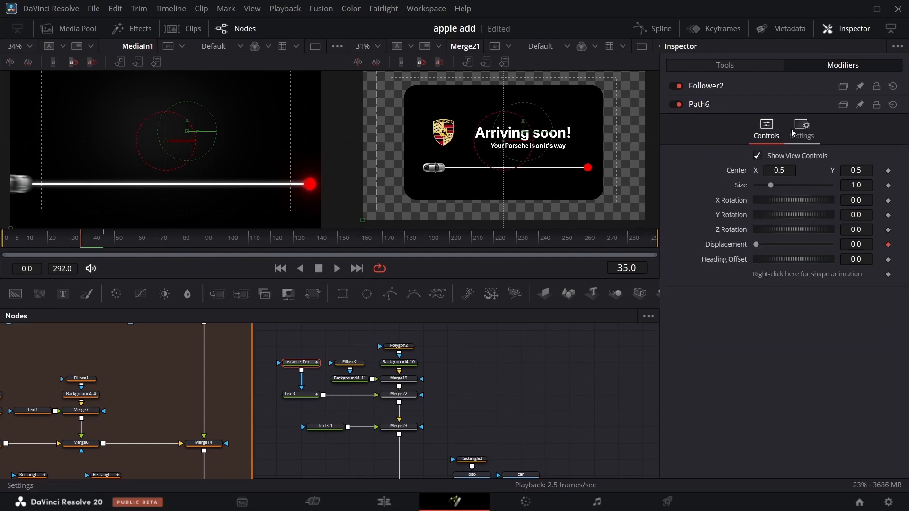
click(755, 88)
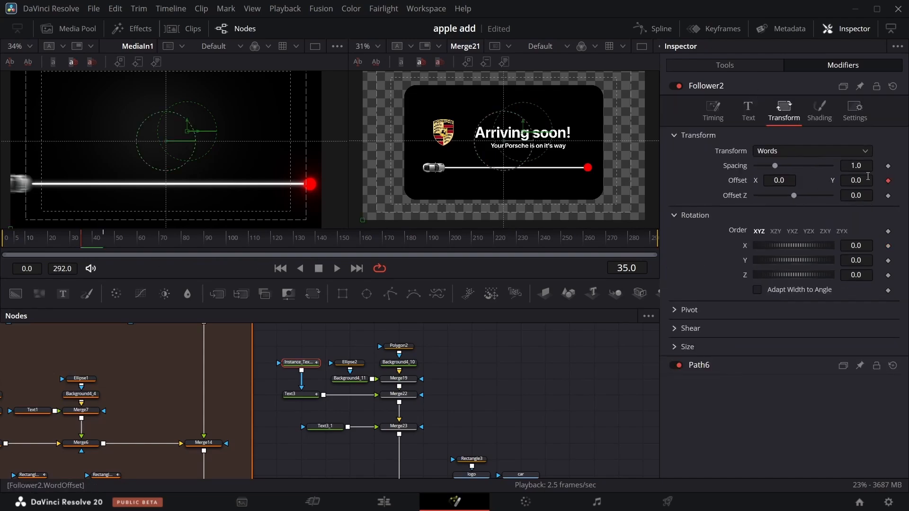
click(104, 240)
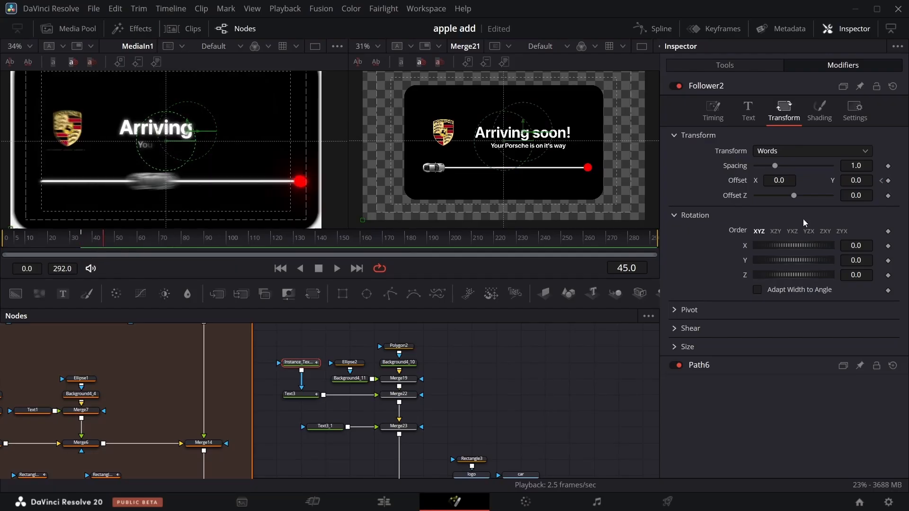
click(882, 181)
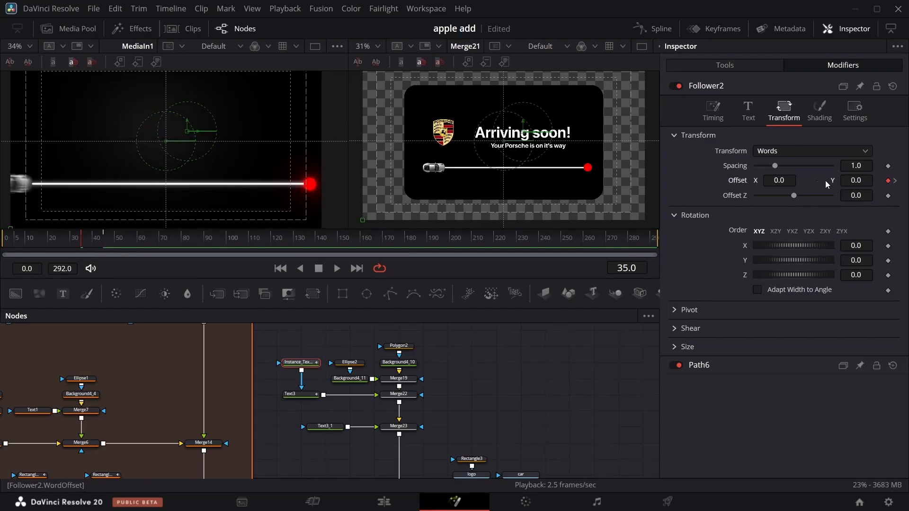
- At frame 35, set Follower2's Y offset to -0.051 and Element 5's opacity to 0
drag(862, 180, 836, 180)
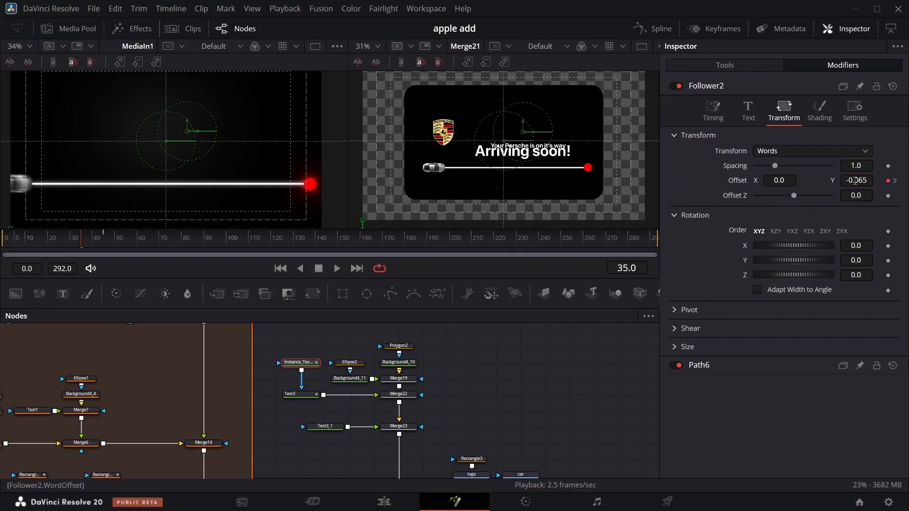
drag(855, 181, 862, 181)
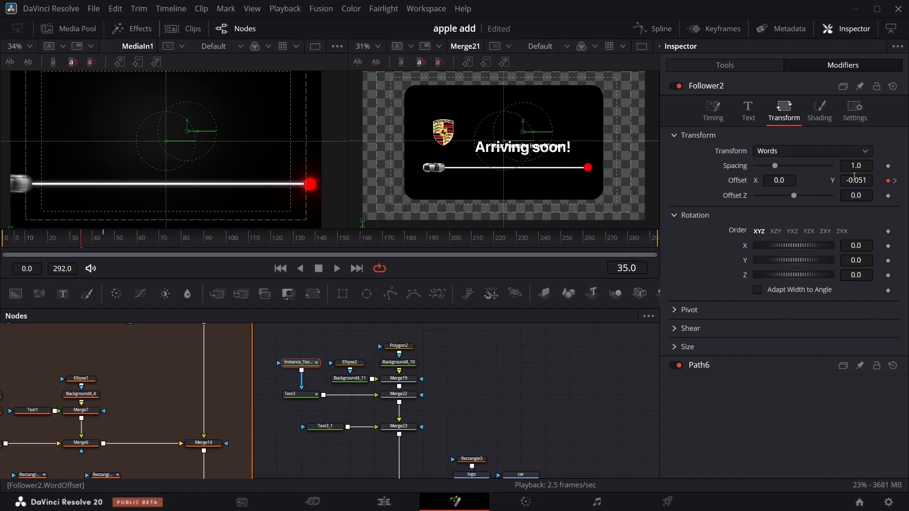
click(822, 114)
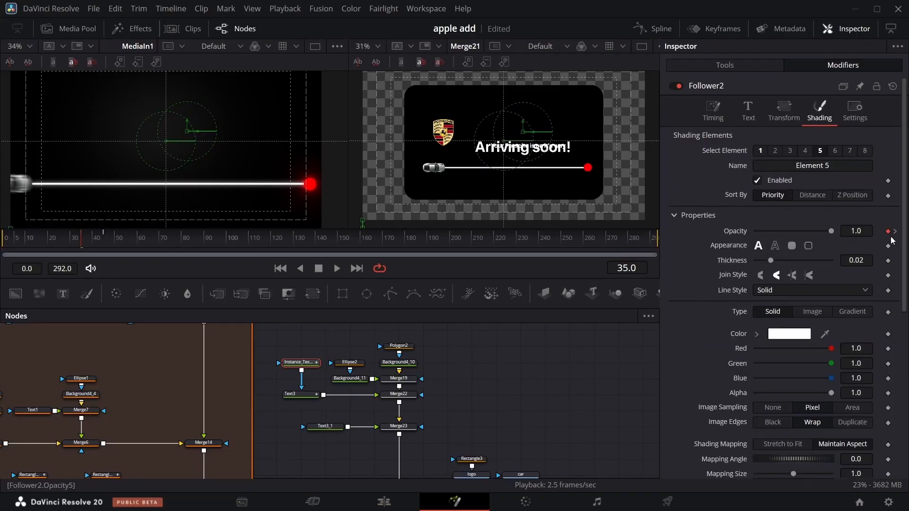
drag(832, 232, 756, 231)
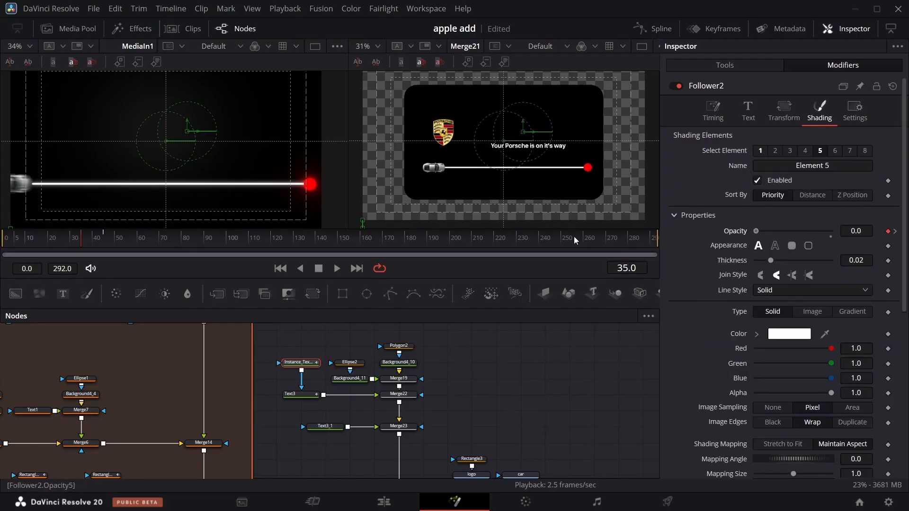
- Set Follower2's delay between characters to 0.96 and scrub through the text animation to check it
click(713, 110)
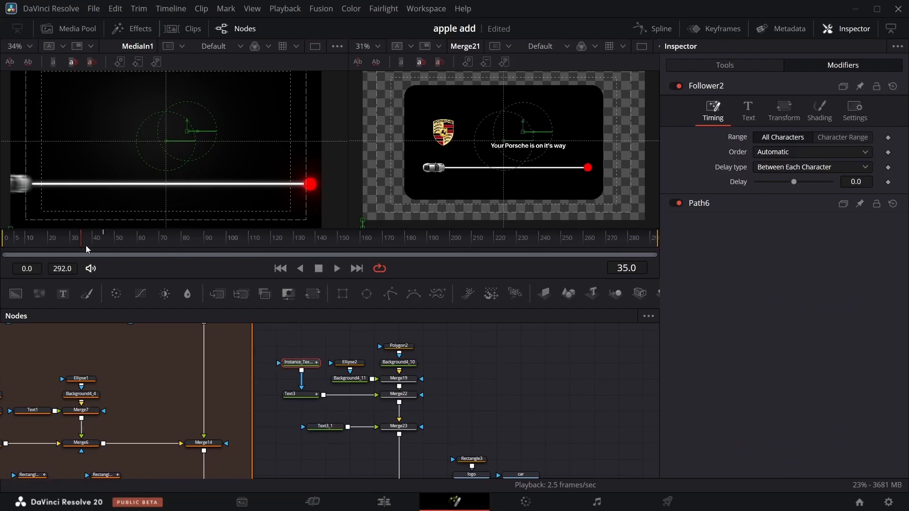
drag(77, 242, 104, 242)
drag(848, 181, 893, 181)
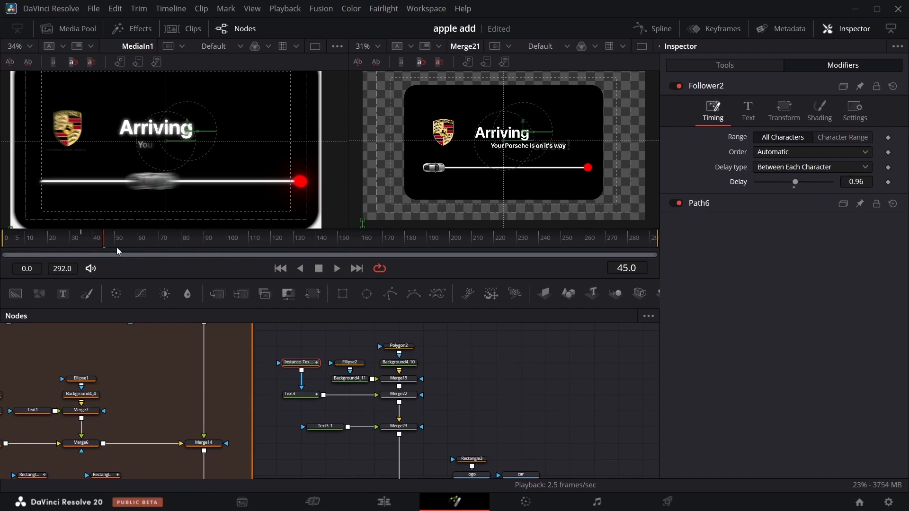
drag(106, 245, 131, 246)
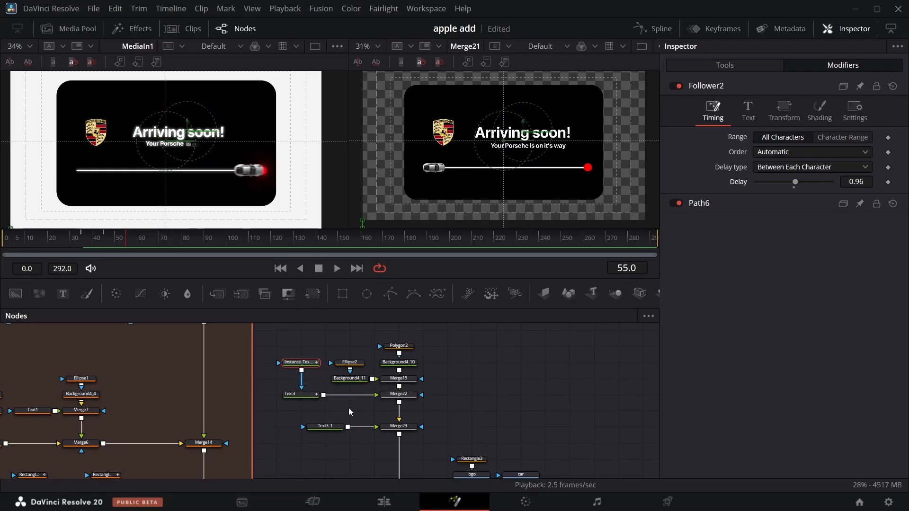
- Move the Text3_1 and Merge23 nodes slightly down in the node graph to make room above them
scroll(391, 382, down, 2)
drag(391, 383, 334, 397)
drag(400, 392, 401, 411)
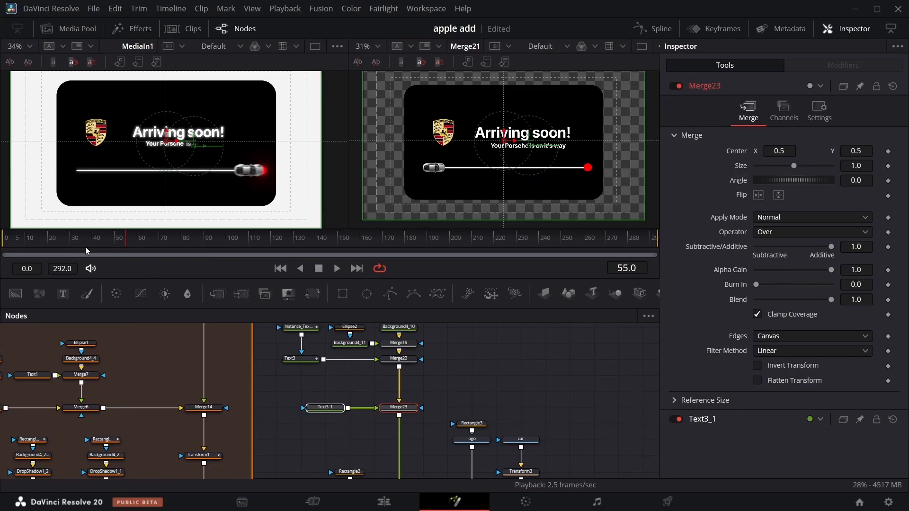
- At frame 54, copy the Text3_1 node and paste it as an instance
drag(142, 245, 123, 249)
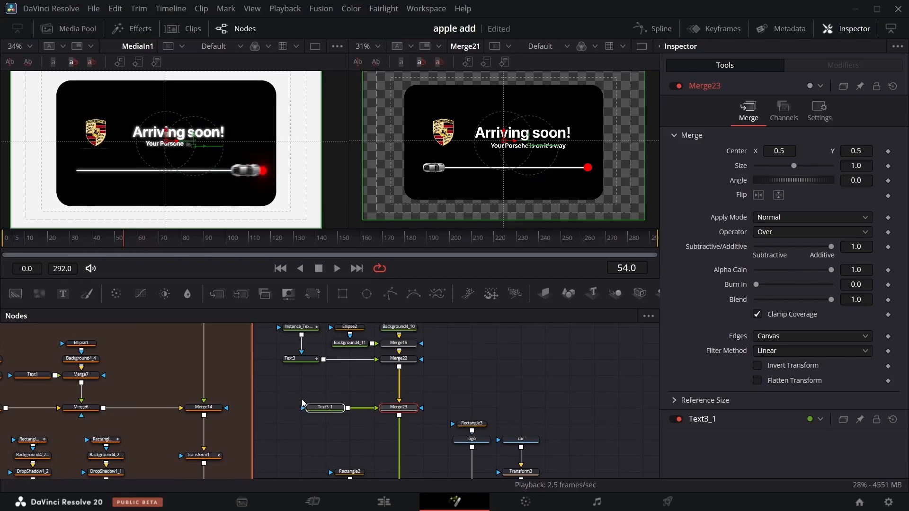
click(322, 409)
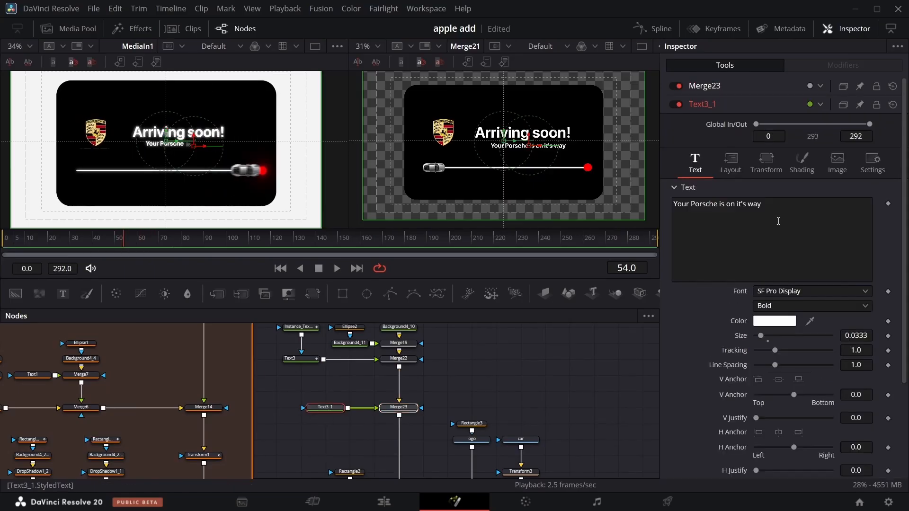
click(805, 165)
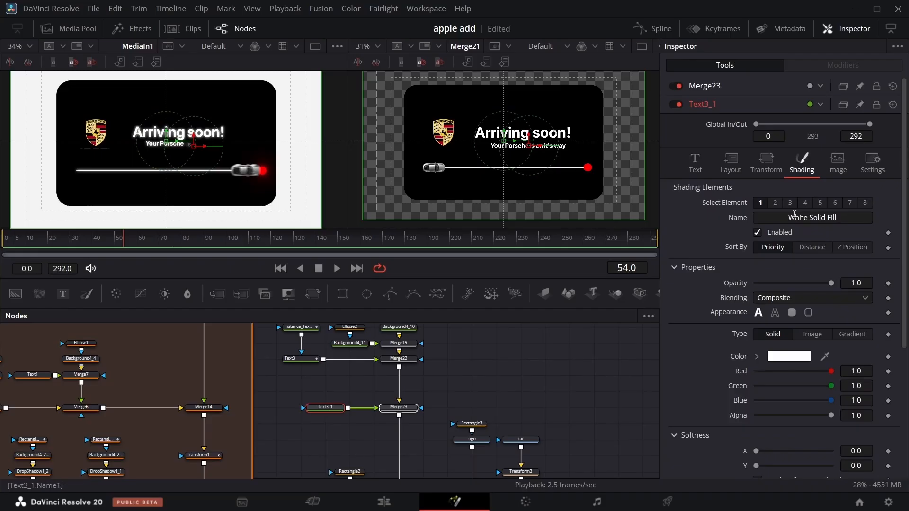
click(325, 408)
key(ctrl+c)
key(ctrl+shift+v)
- Switch the shading of Instance_Text3_1 from element 1 to element 5
click(802, 146)
click(820, 184)
click(760, 185)
click(820, 185)
click(757, 214)
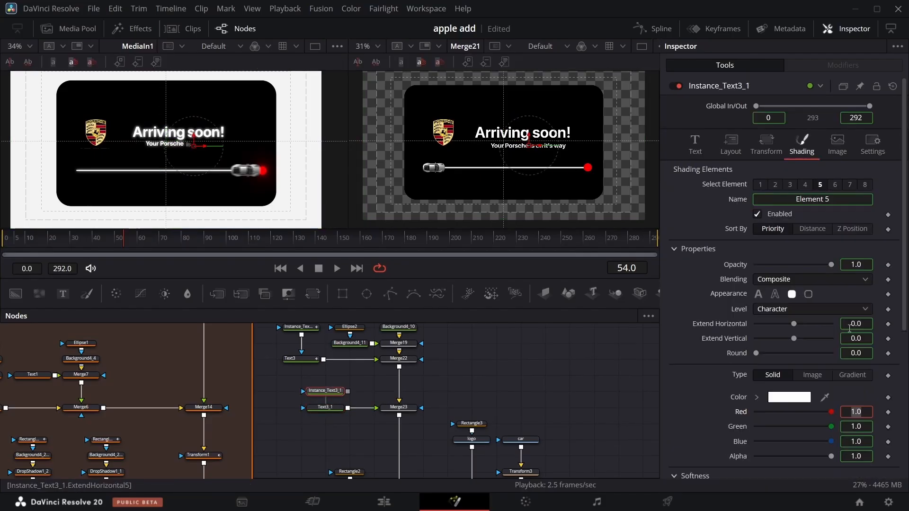
- Set Element 5's level to Word, reduce its horizontal extension below zero, and show Instance_Text3_1 in the second viewer
click(813, 309)
click(773, 349)
drag(794, 323, 782, 324)
key(2)
- Add a Follower modifier to the text of Instance_Text3_1 and open the modifier's shading settings
click(695, 145)
right_click(758, 209)
click(786, 284)
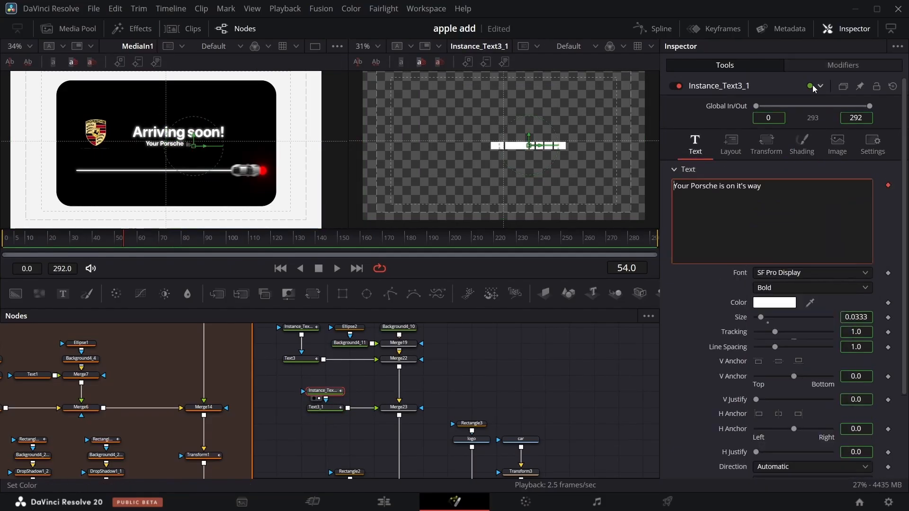
click(843, 65)
click(819, 110)
- Show Merge21 in the second viewer and keyframe Follower3's element 1 opacity at frames 43 and 48
scroll(481, 388, down, 3)
click(514, 457)
key(Left)
key(Left)
key(Left)
key(Left)
key(Left)
key(Left)
key(Left)
key(Left)
key(Left)
key(Left)
key(Left)
click(888, 232)
key(Right)
key(Right)
key(Right)
key(Right)
key(Right)
click(887, 231)
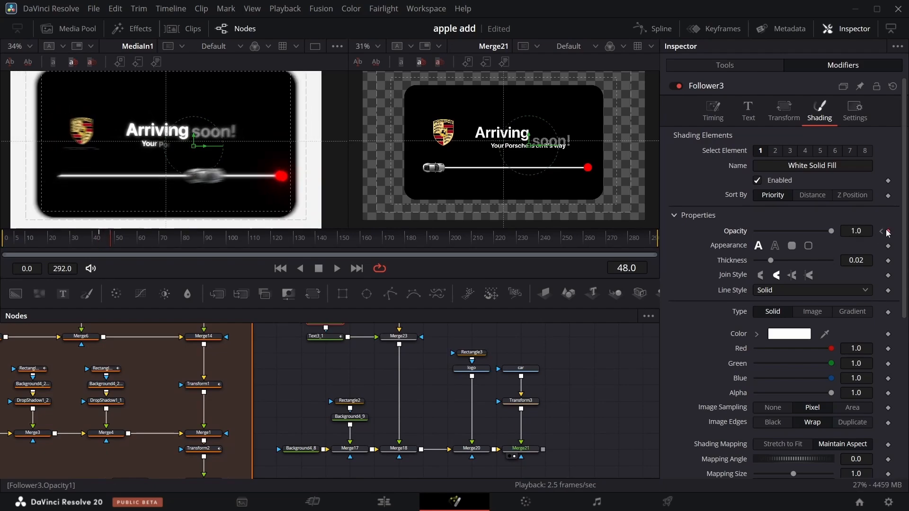
- Keyframe Follower3's offset at frames 43 and 48, lowering the Y offset at frame 43
click(881, 232)
click(784, 111)
click(887, 181)
click(111, 243)
click(888, 181)
click(881, 181)
drag(857, 182, 836, 181)
- Select shading element 5 in Follower3 and show Text3_1 in the second viewer
click(819, 111)
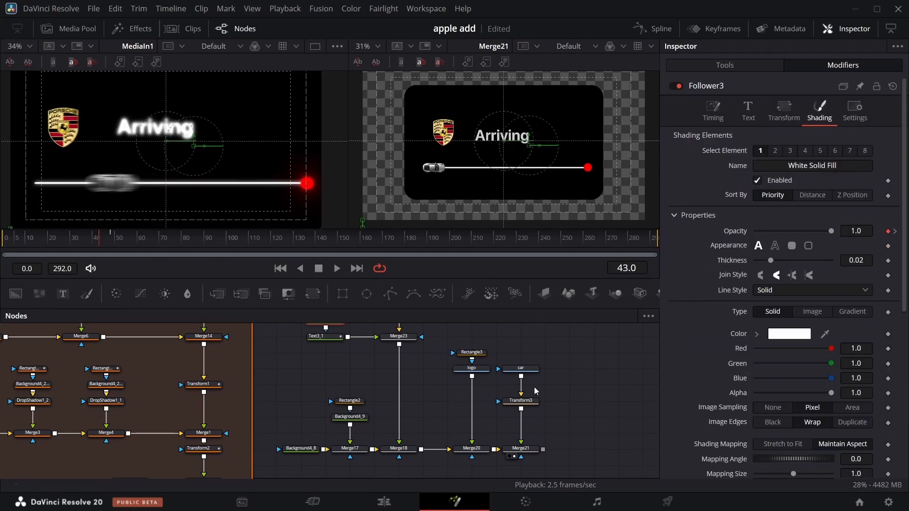
click(820, 150)
scroll(379, 361, up, 2)
click(321, 373)
click(319, 380)
- Set Follower3's Transform level to Words and keyframe its offset, with a lowered Y offset at frame 43
click(713, 111)
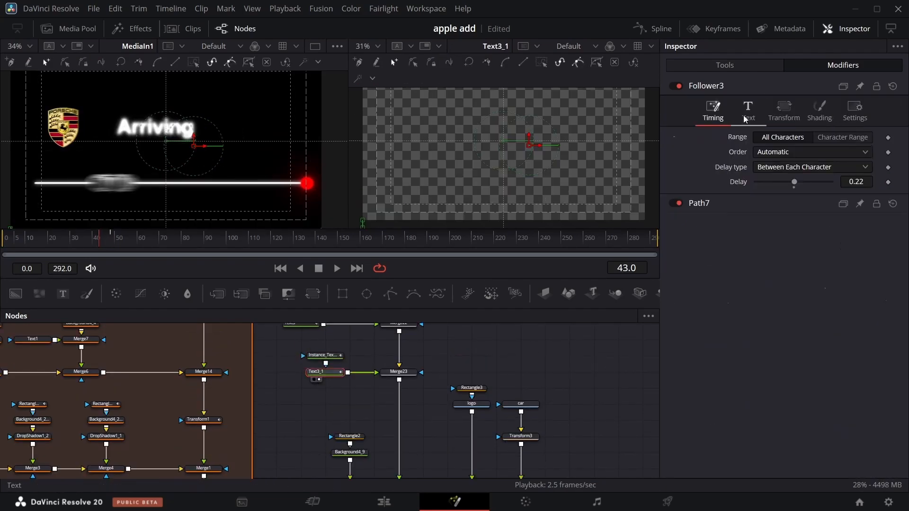
click(748, 112)
click(784, 111)
click(894, 181)
click(881, 181)
drag(857, 180, 838, 181)
click(812, 151)
click(776, 174)
- Show Merge21 in the second viewer and keyframe Follower3's Element 5 opacity at frame 48, with 0 at frame 43
scroll(515, 423, down, 2)
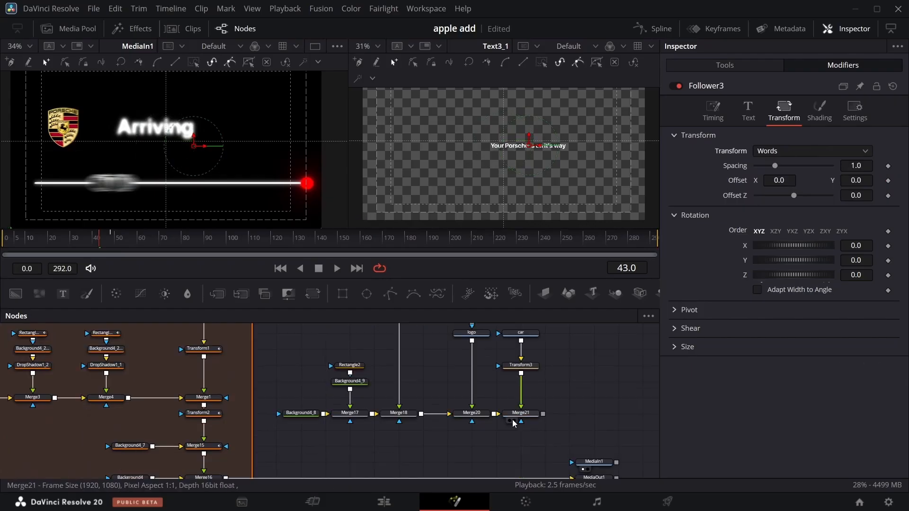
click(515, 421)
click(701, 86)
click(819, 111)
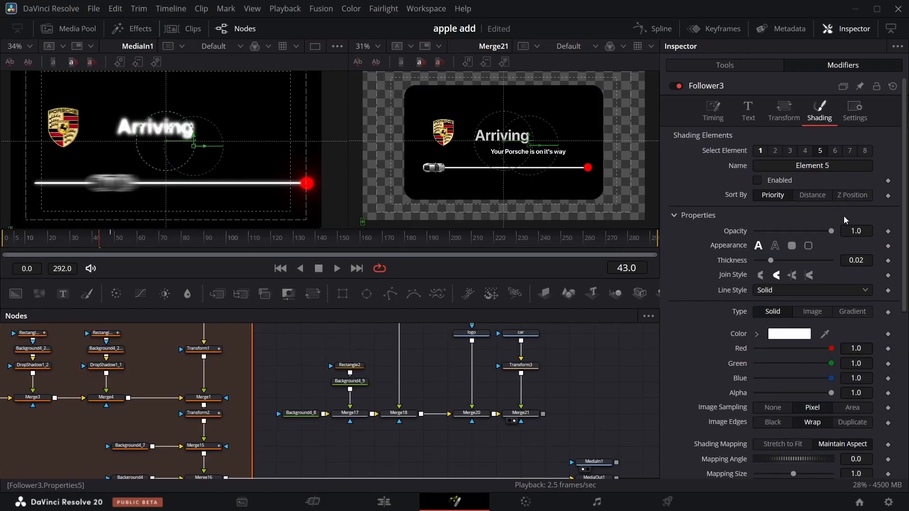
click(110, 241)
click(888, 231)
click(99, 241)
drag(831, 231, 753, 231)
- Raise Follower3's delay between characters to 0.76, checking the subtitle at frame 65
click(714, 111)
drag(99, 241, 149, 239)
drag(857, 182, 882, 182)
- Apply Out Cubic easing to the keyframe curves of Text3, Text3_1 and their two instances
scroll(380, 356, up, 3)
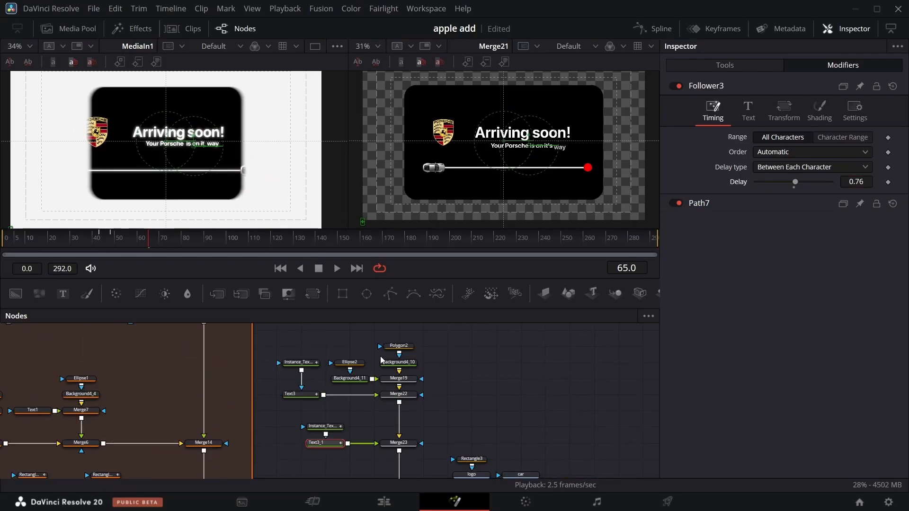
drag(280, 353, 314, 452)
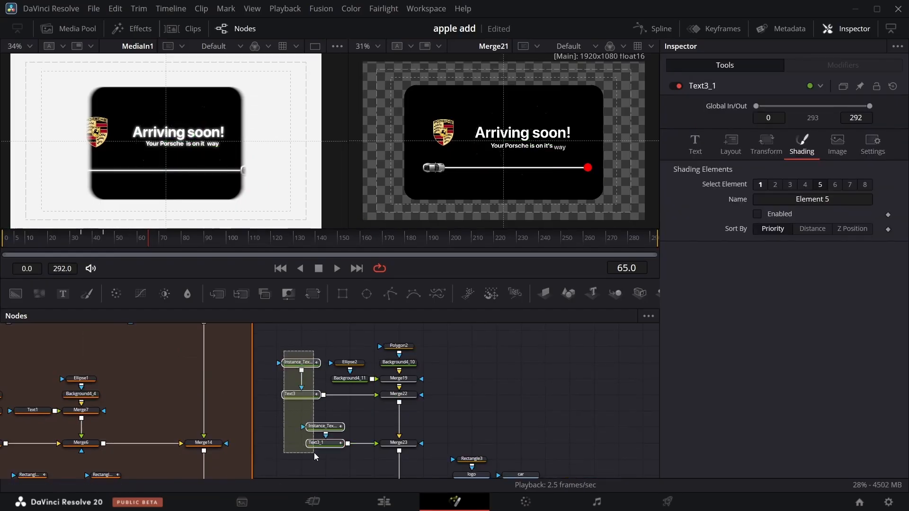
click(651, 27)
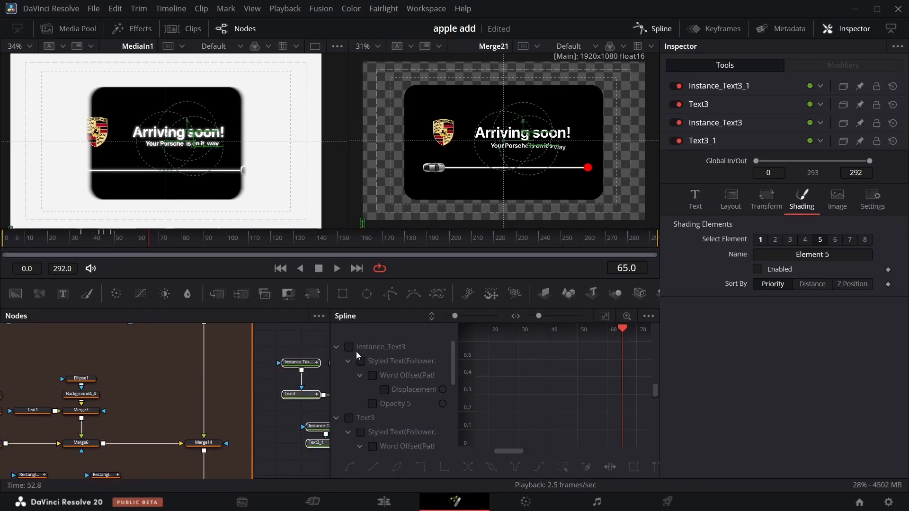
click(605, 316)
right_click(582, 438)
mouse_move(611, 255)
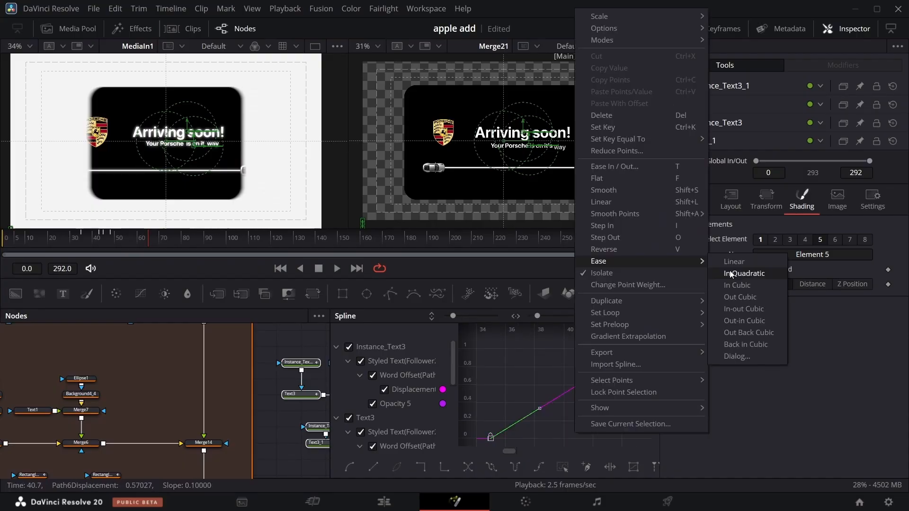
click(752, 298)
click(659, 30)
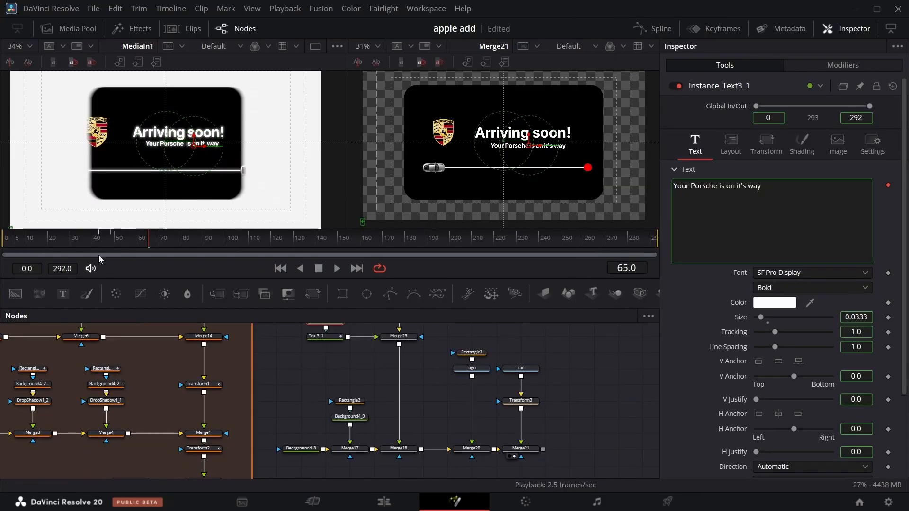
- Keyframe Merge20's size so the logo grows from 0 at frame 39 to 0.5 at frame 45
drag(146, 244, 108, 245)
click(472, 448)
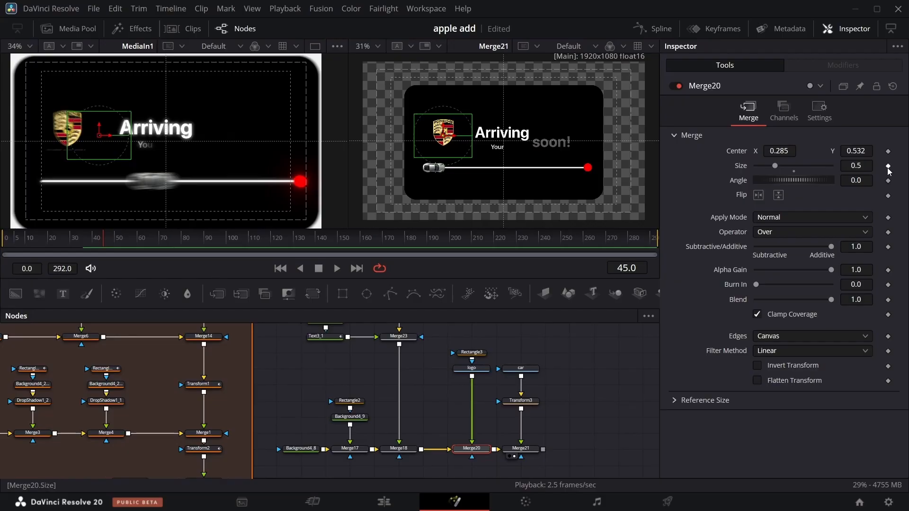
click(888, 166)
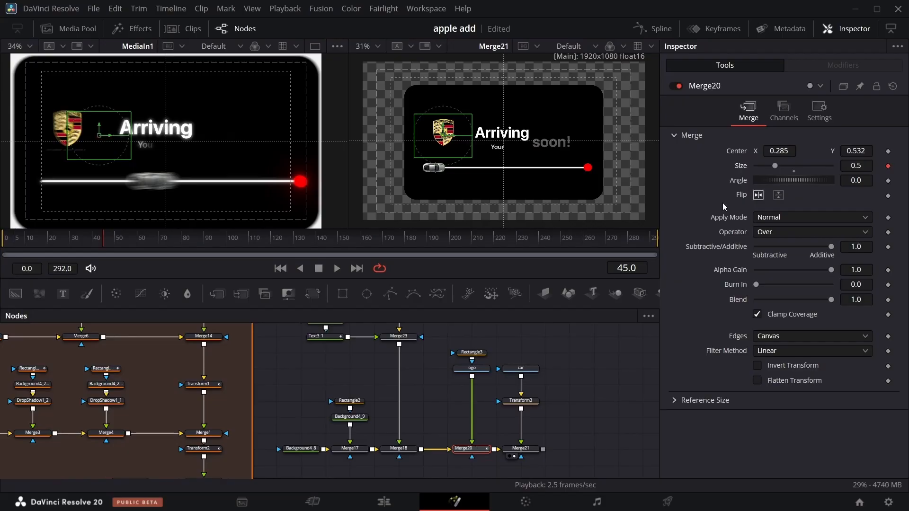
click(87, 240)
key(Right)
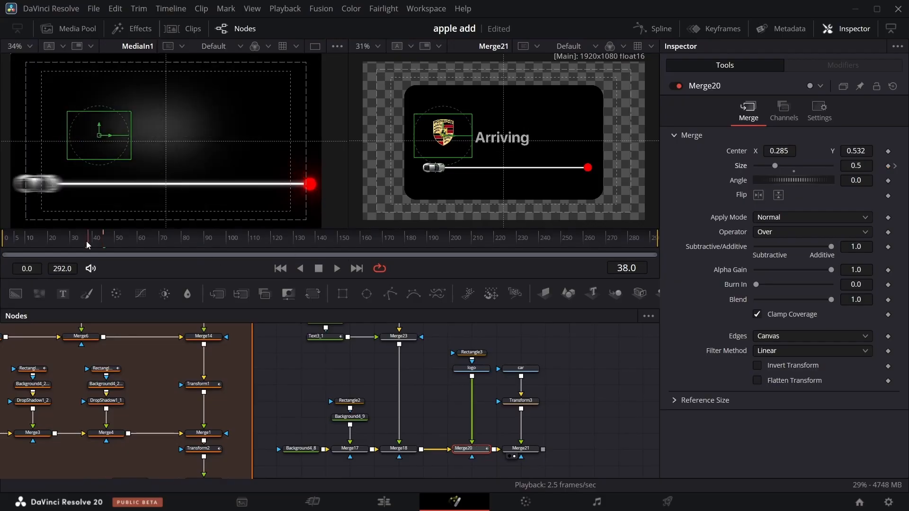
key(Right)
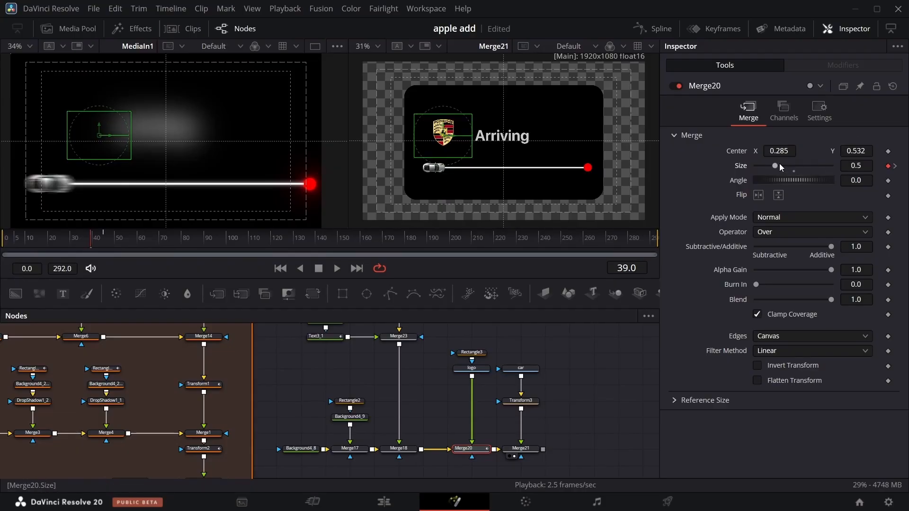
drag(774, 166, 375, 266)
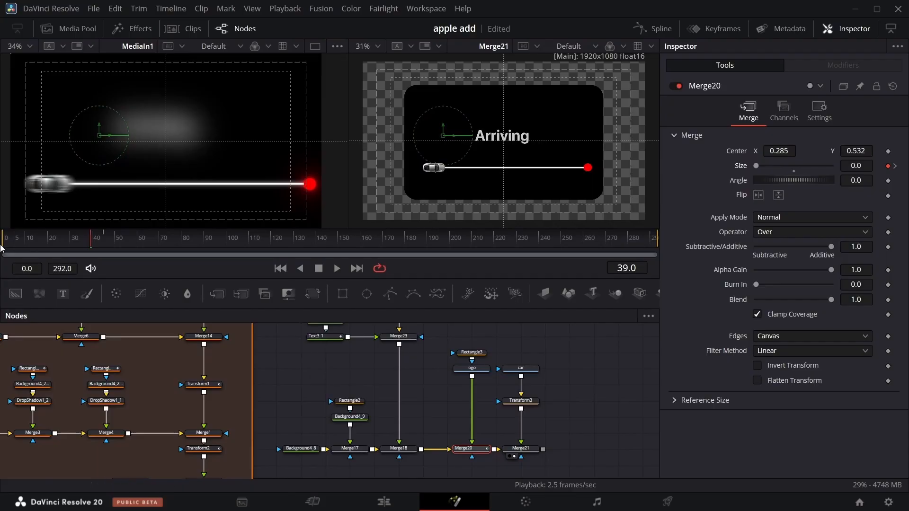
- Apply Out Back Cubic easing to Merge20's size curve
click(648, 32)
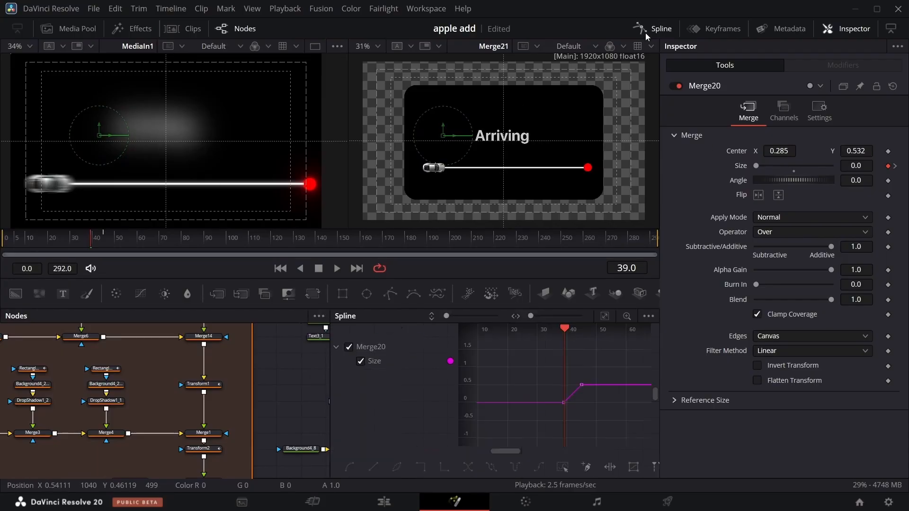
click(100, 245)
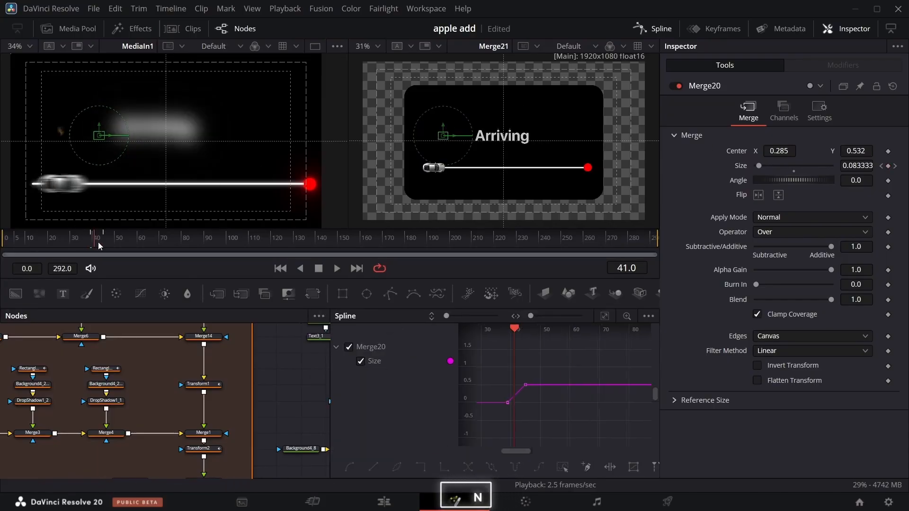
mouse_move(100, 245)
mouse_down()
mouse_move(75, 245)
mouse_move(94, 245)
mouse_up()
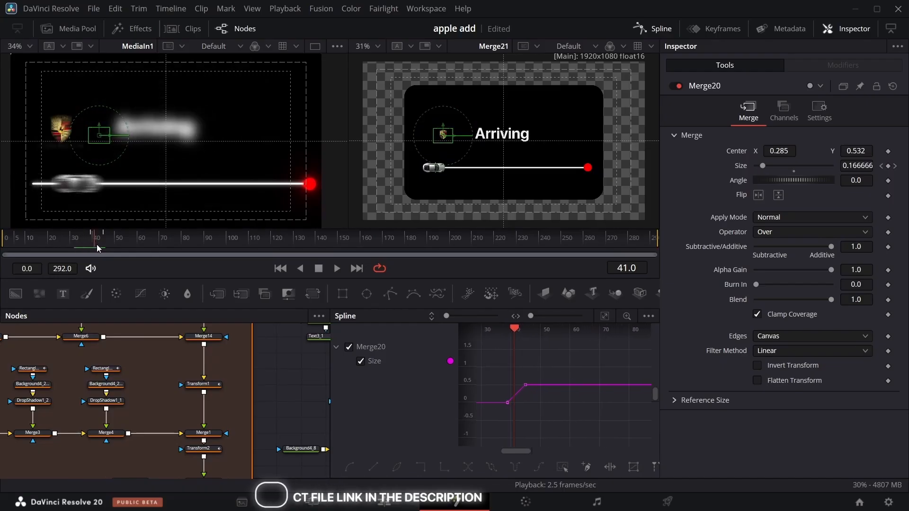
click(605, 316)
right_click(581, 408)
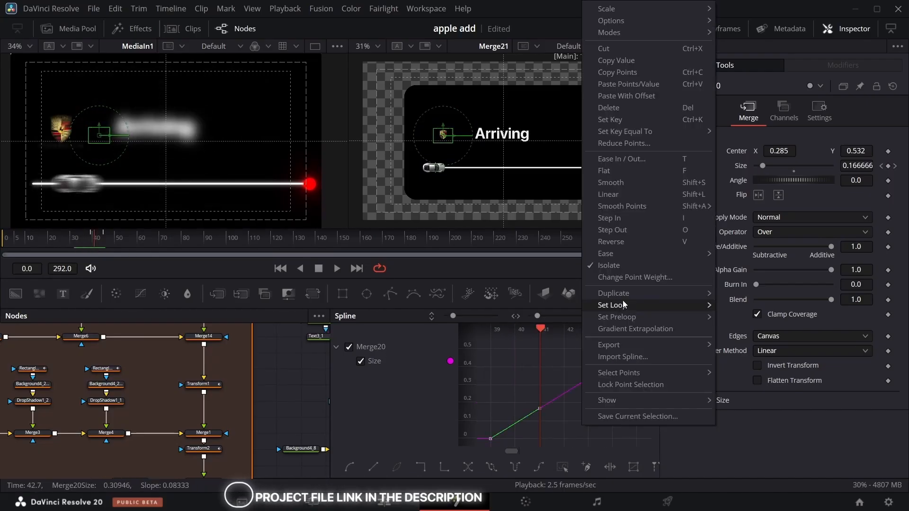
click(722, 325)
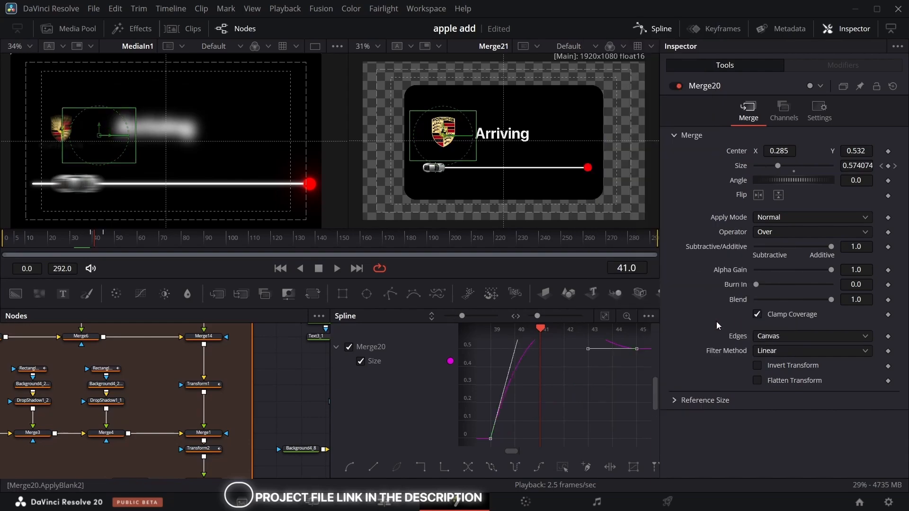
scroll(560, 390, down, 1)
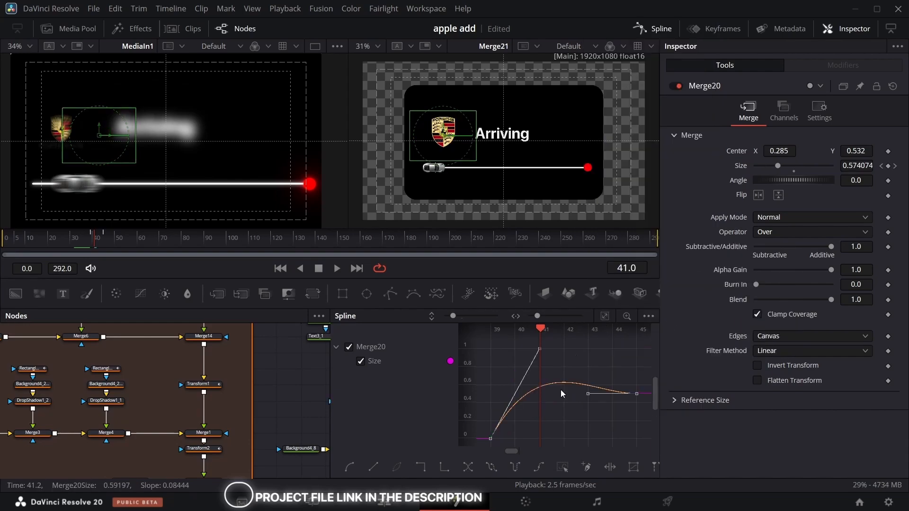
click(652, 32)
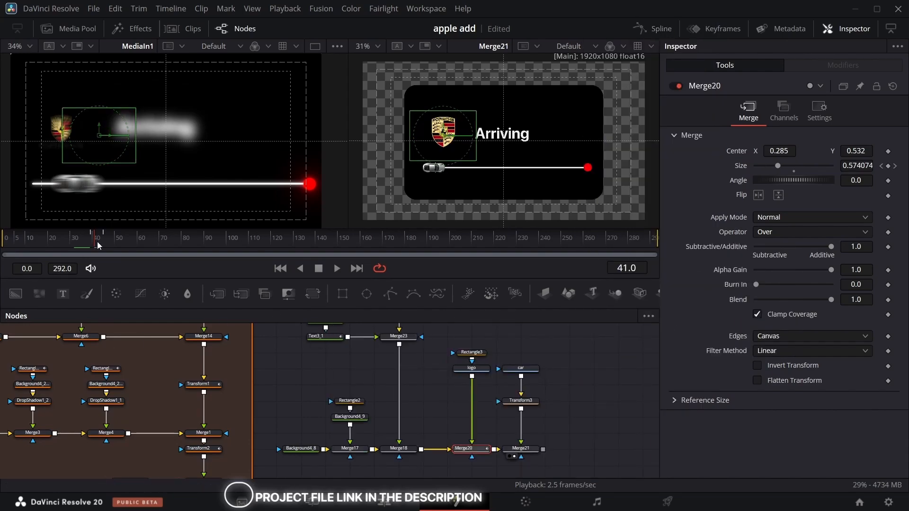
- Preview the logo animation and add a Transform node after Merge21
drag(97, 242, 155, 241)
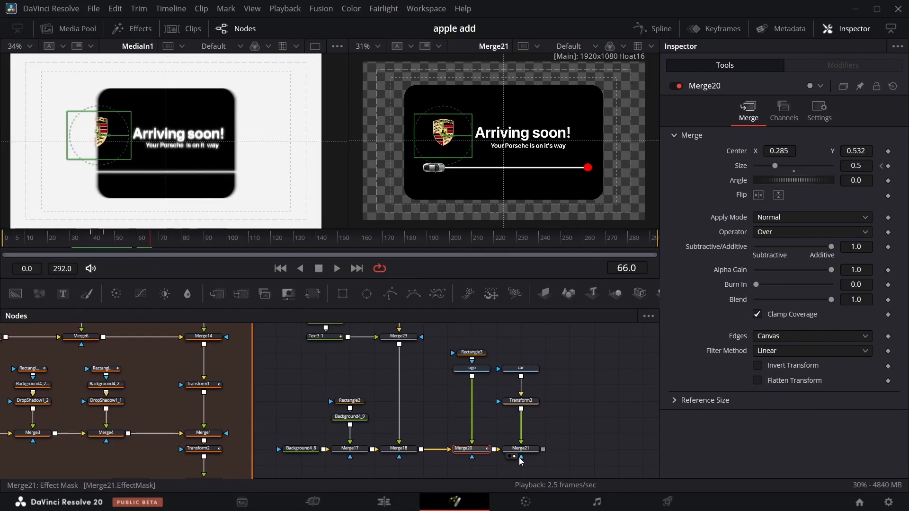
click(526, 404)
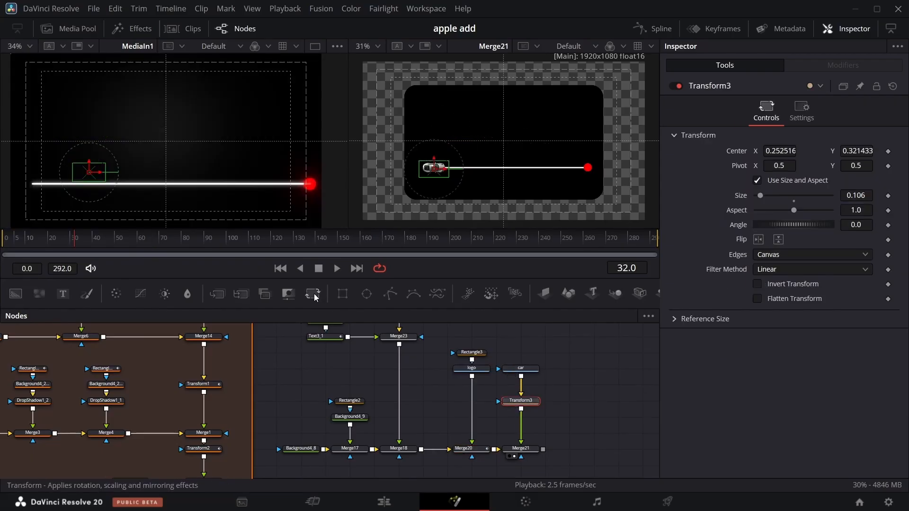
drag(313, 294, 592, 451)
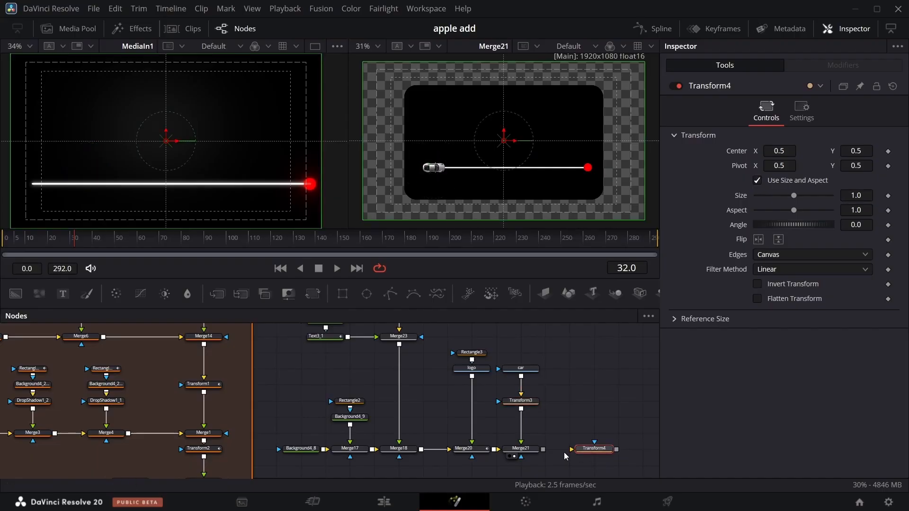
- Keyframe Merge19's blend at frame 29 and Polygon2's level at frames 29 and 34, all at 1.0
drag(77, 245, 72, 244)
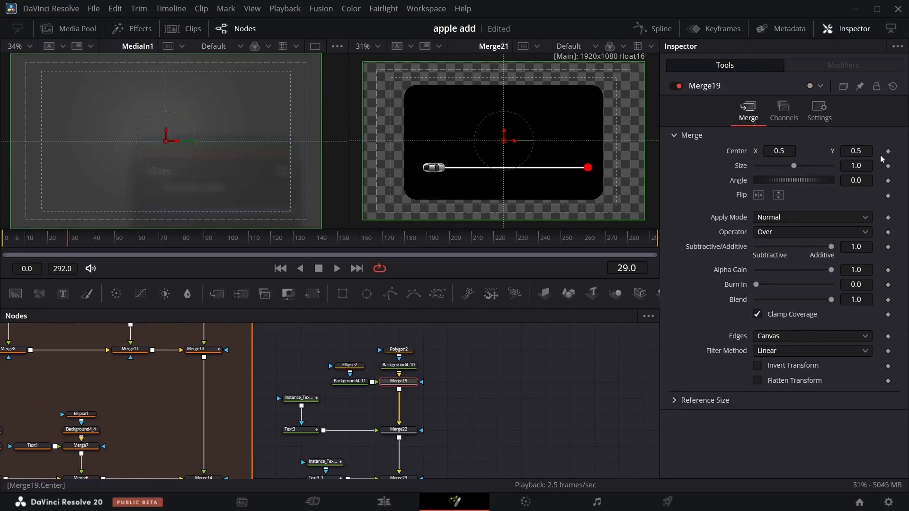
click(888, 300)
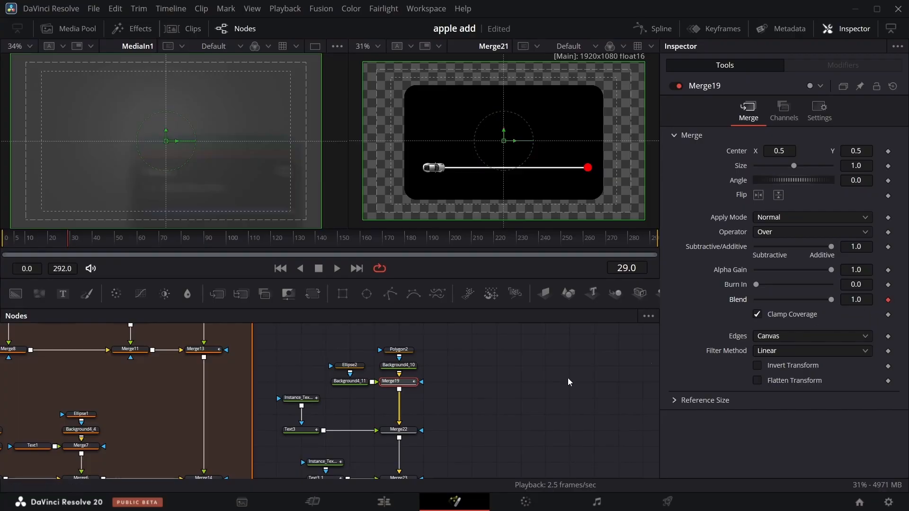
click(400, 350)
click(889, 153)
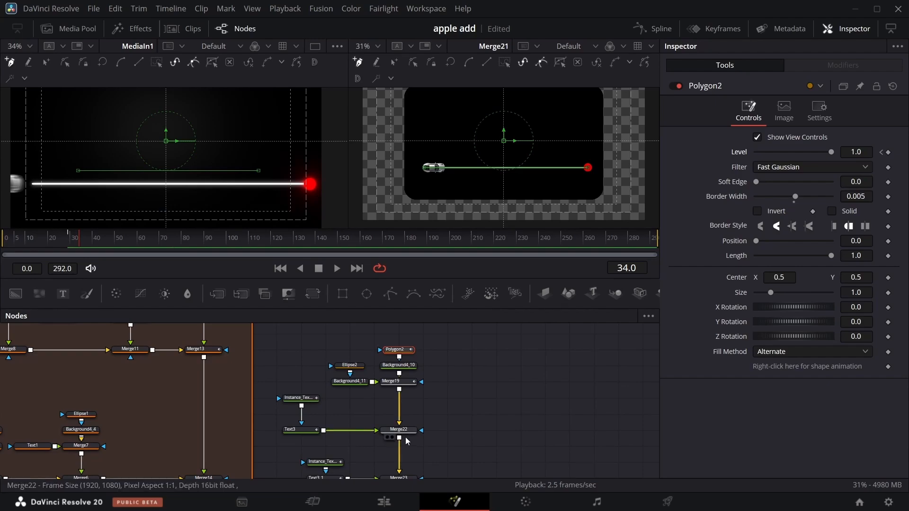
click(889, 153)
- Keyframe Merge19's blend at frame 34, and set both its blend and Polygon2's level to 0 at frame 29
click(397, 382)
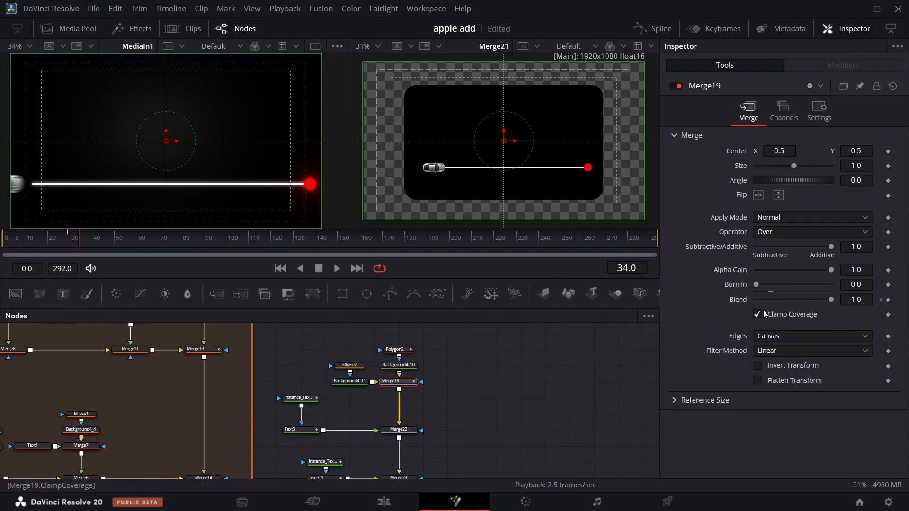
click(882, 300)
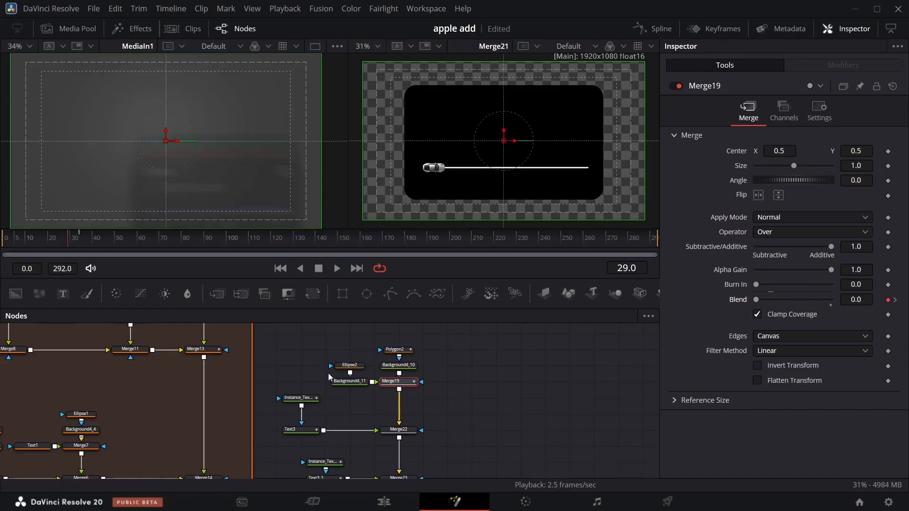
click(395, 349)
drag(830, 154, 752, 154)
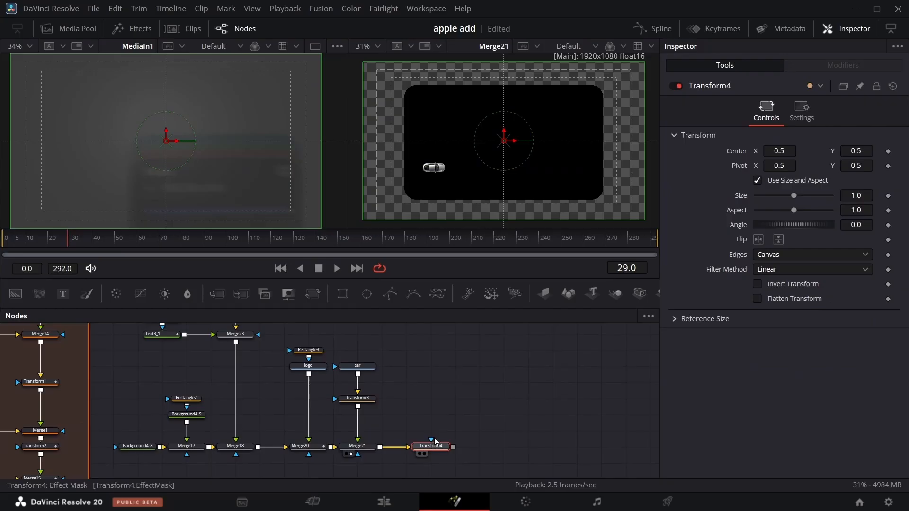
- Show Transform4 in the second viewer and keyframe its size at 1.492 on frame 32
click(419, 454)
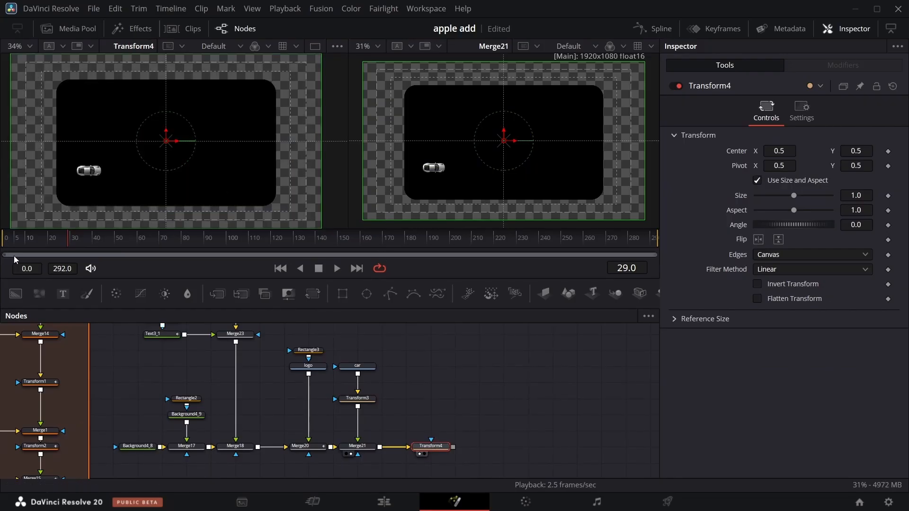
scroll(412, 396, down, 1)
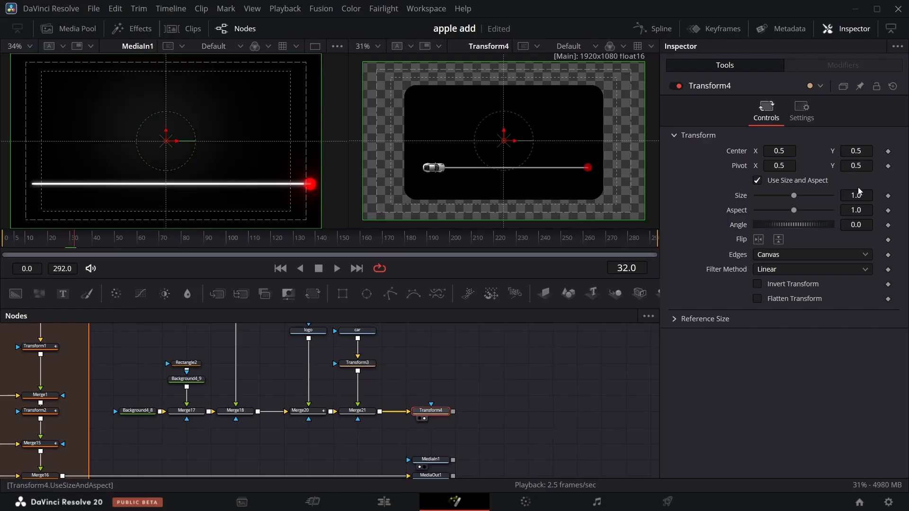
drag(849, 197, 893, 197)
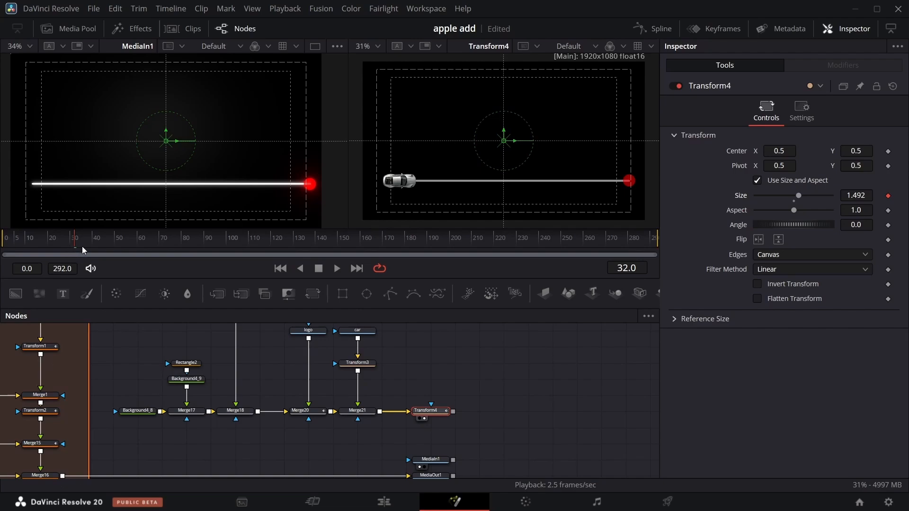
- Keyframe the car's horizontal move in Transform3, with center X at 0.116517 on frame 32 and 0.781517 on frame 60
click(357, 364)
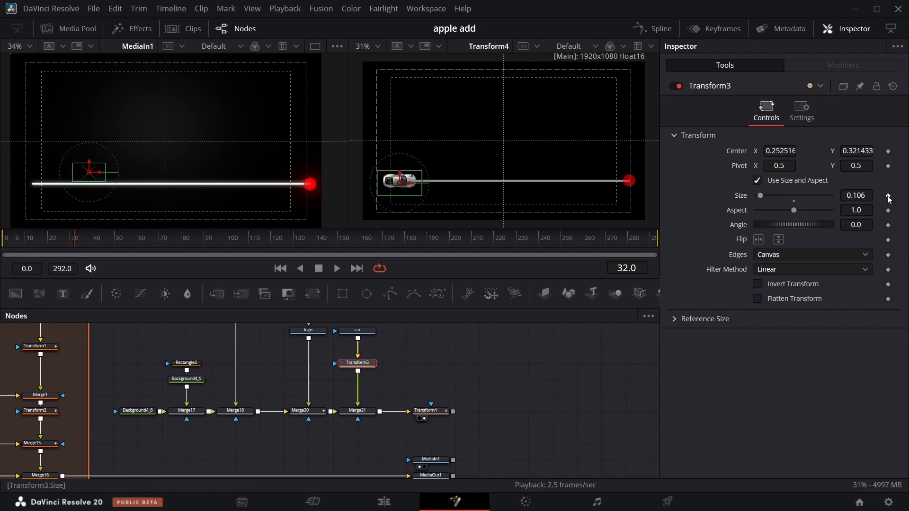
click(888, 152)
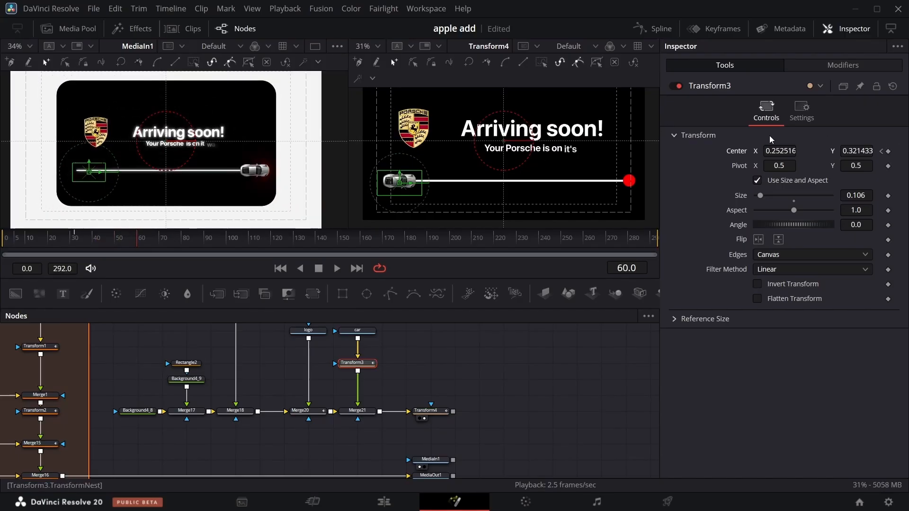
drag(774, 151, 858, 150)
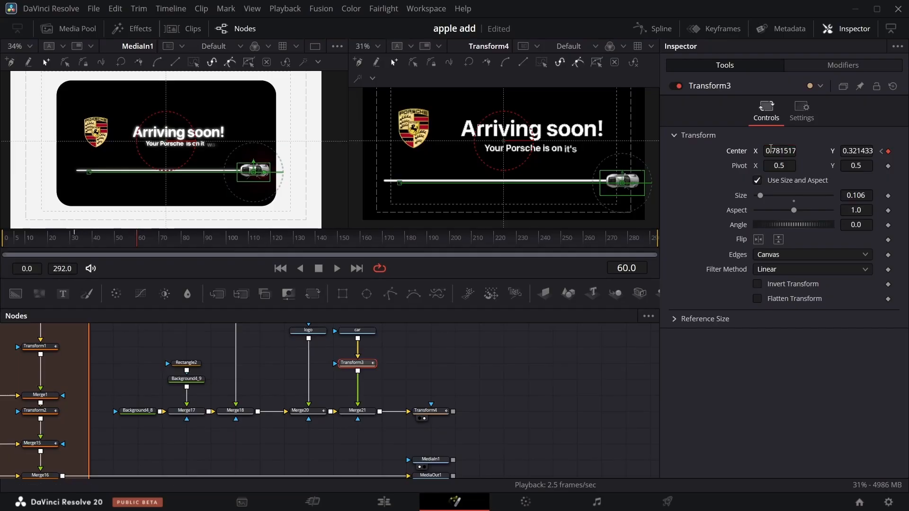
click(883, 151)
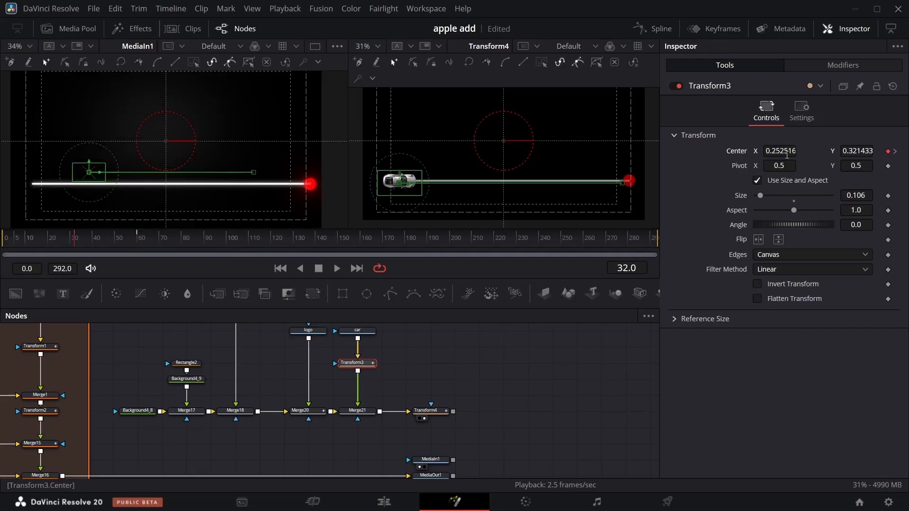
drag(787, 154, 763, 154)
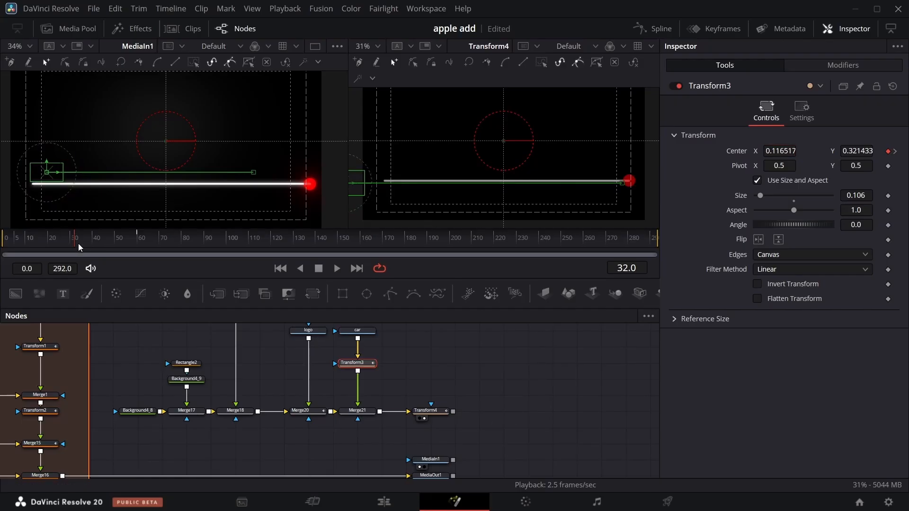
drag(76, 245, 114, 239)
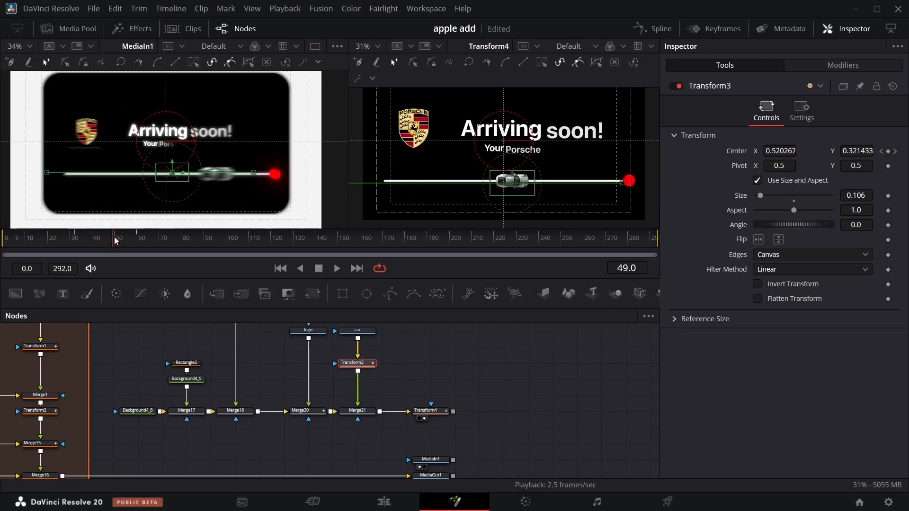
key(alt+bracketright)
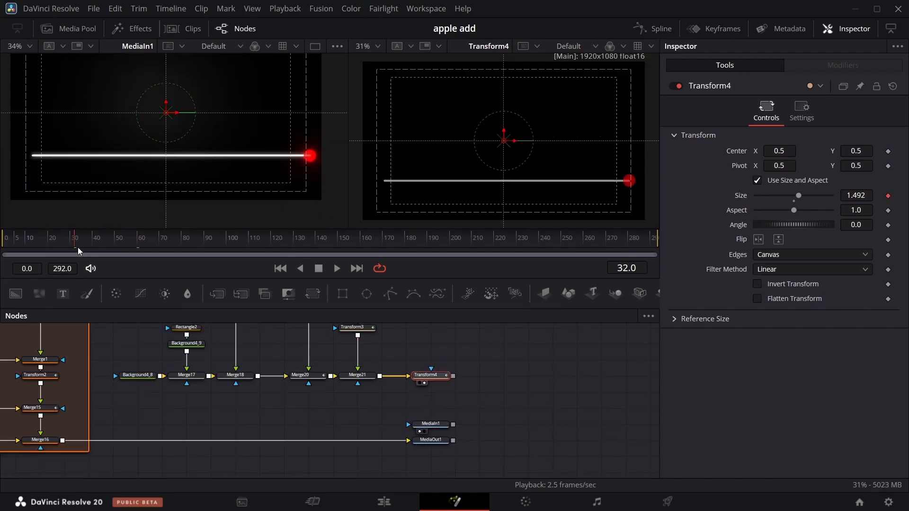
- Keyframe Transform4's size at 1.0 on frame 60
click(138, 244)
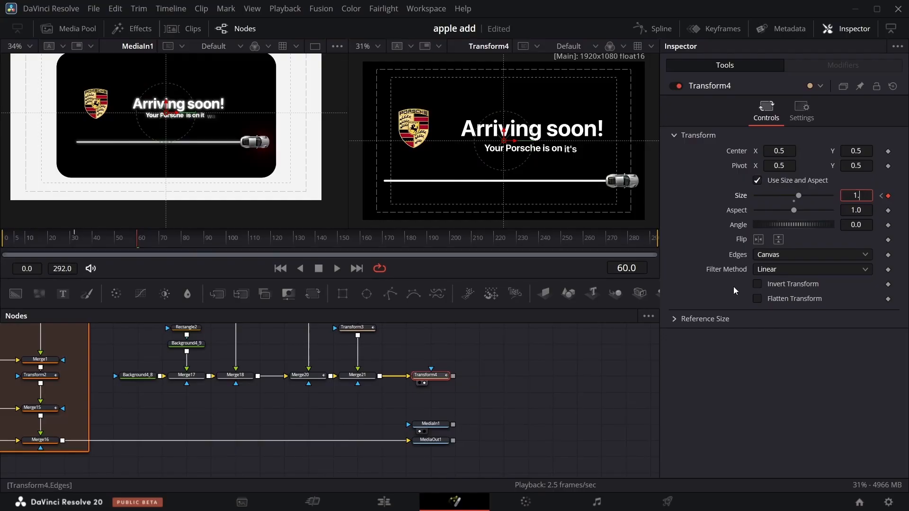
key(Return)
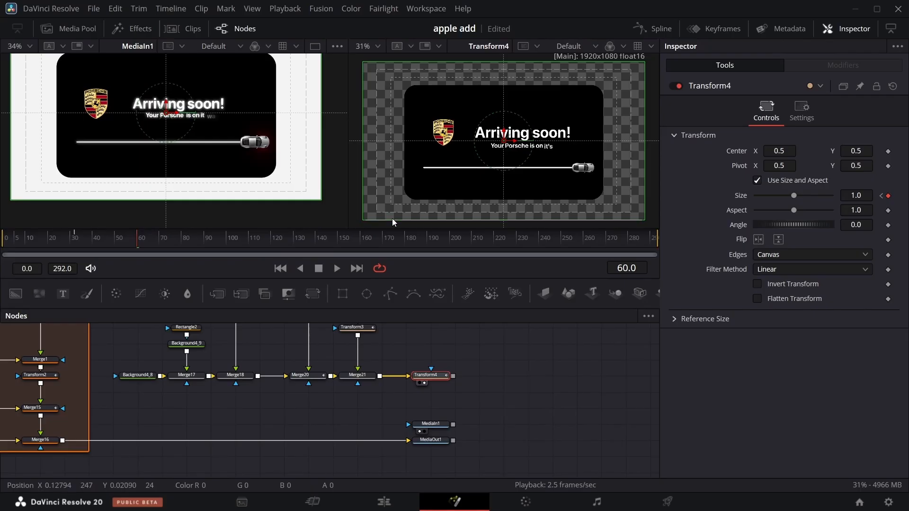
drag(138, 248, 163, 256)
- Merge Transform4 over Merge16's output ahead of MediaOut1, and show MediaOut1 in the second viewer
drag(385, 408, 601, 452)
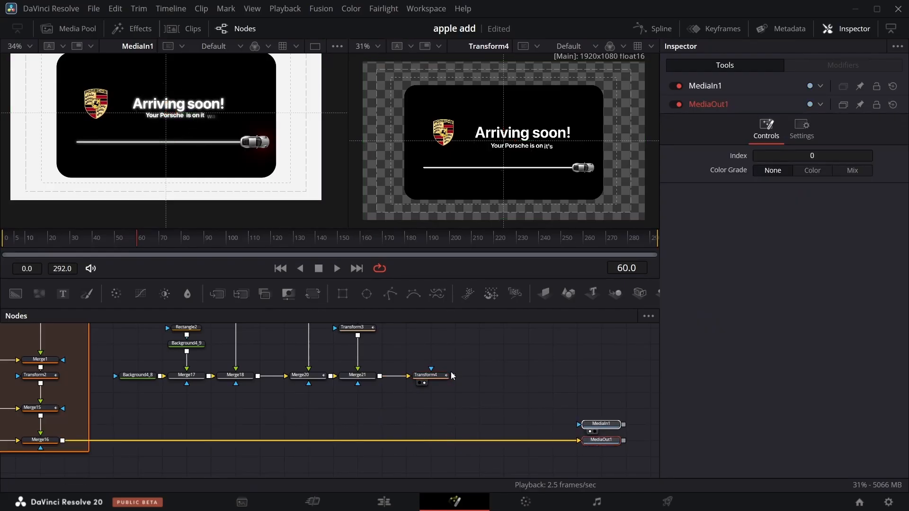
drag(453, 376, 65, 440)
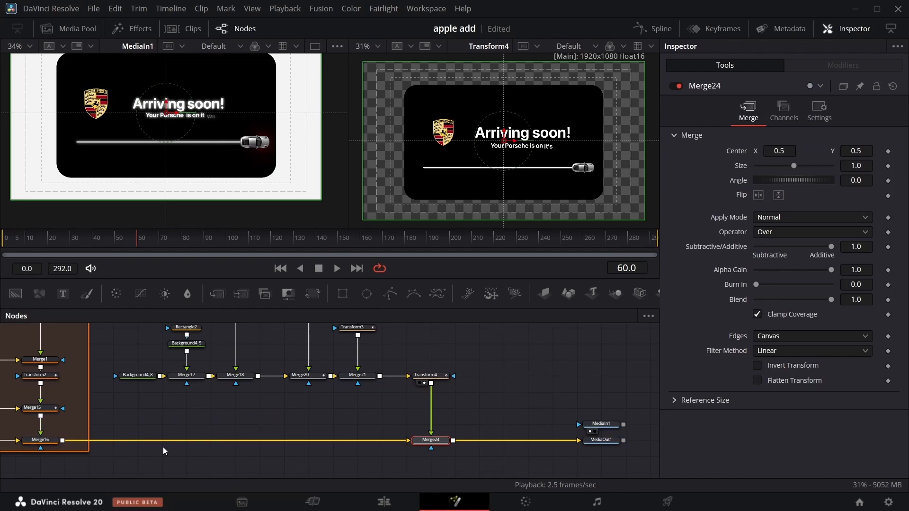
click(594, 449)
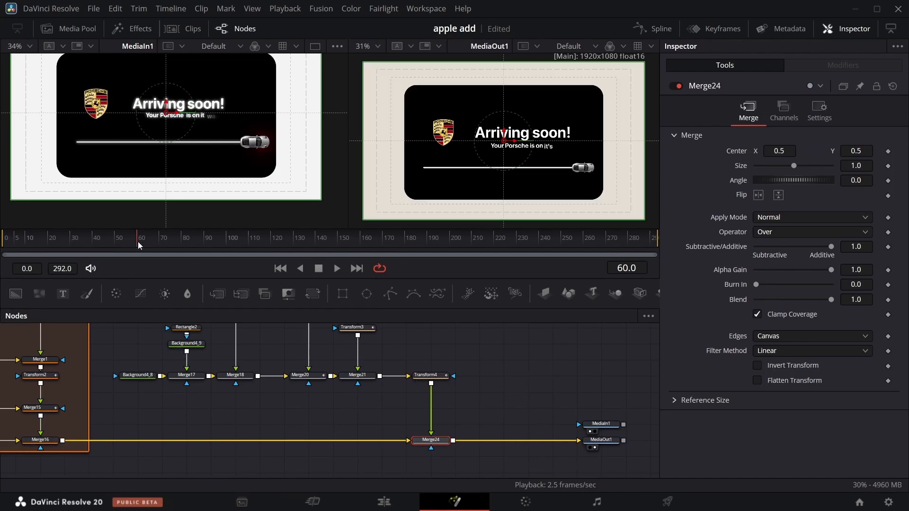
drag(139, 245, 79, 243)
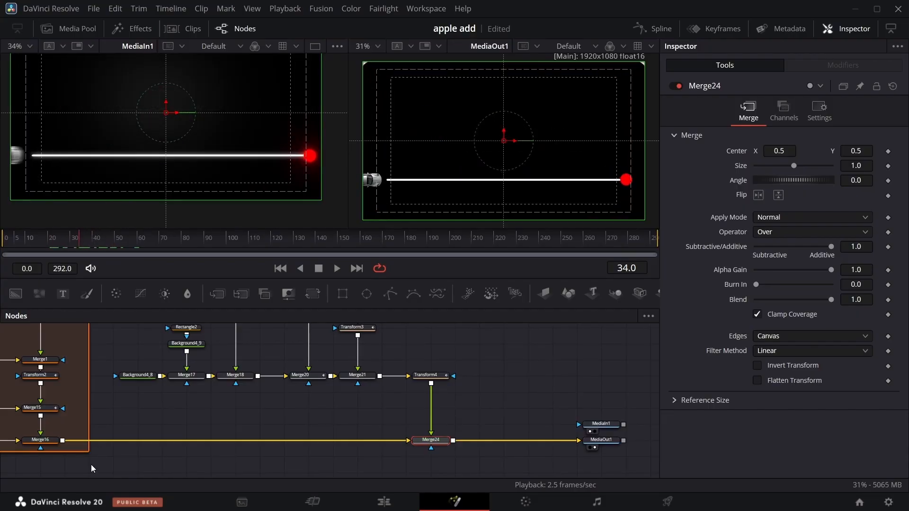
- Keyframe Merge24's blend at 1.0 on frame 26
click(54, 411)
click(61, 242)
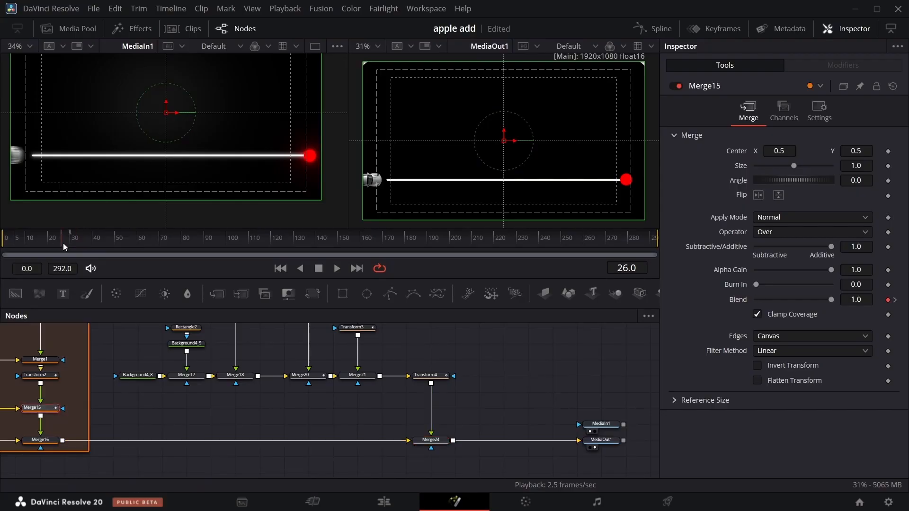
click(425, 440)
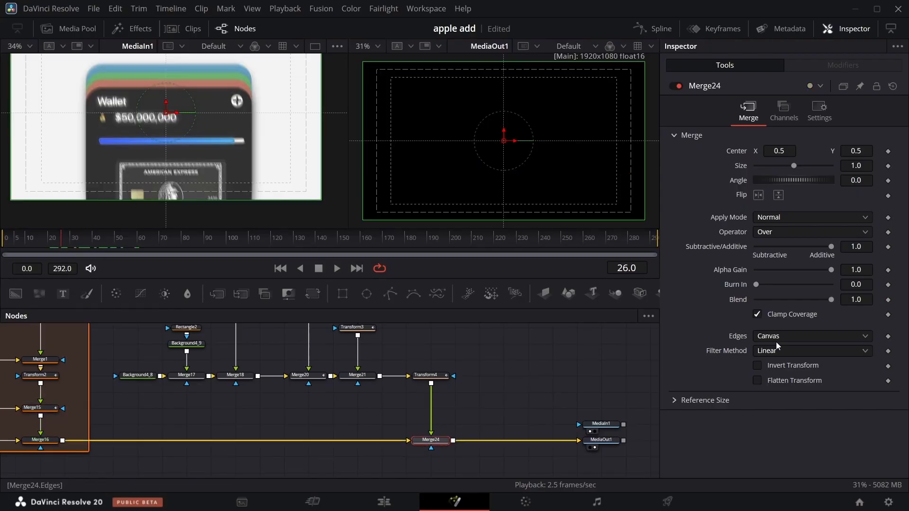
click(888, 301)
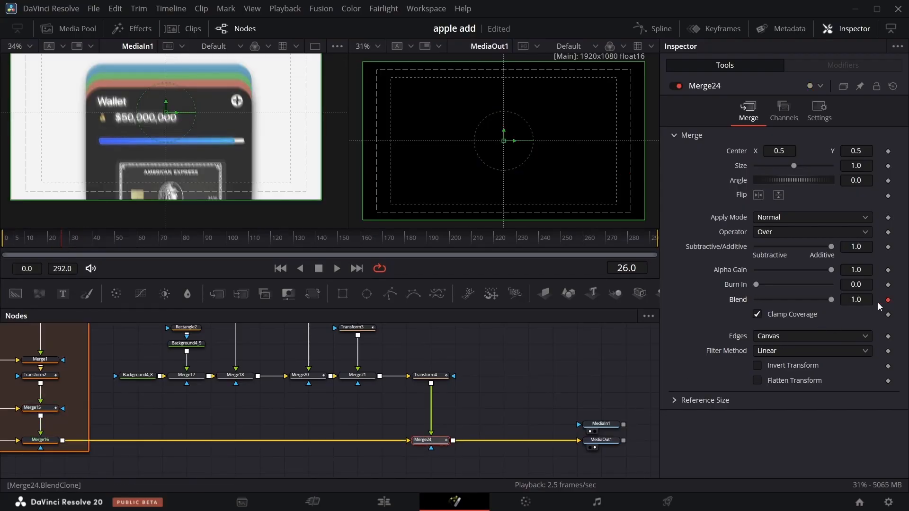
- Keyframe Merge24's blend at 1.0 on frame 32, and set its blend to 0 on frame 26
click(51, 411)
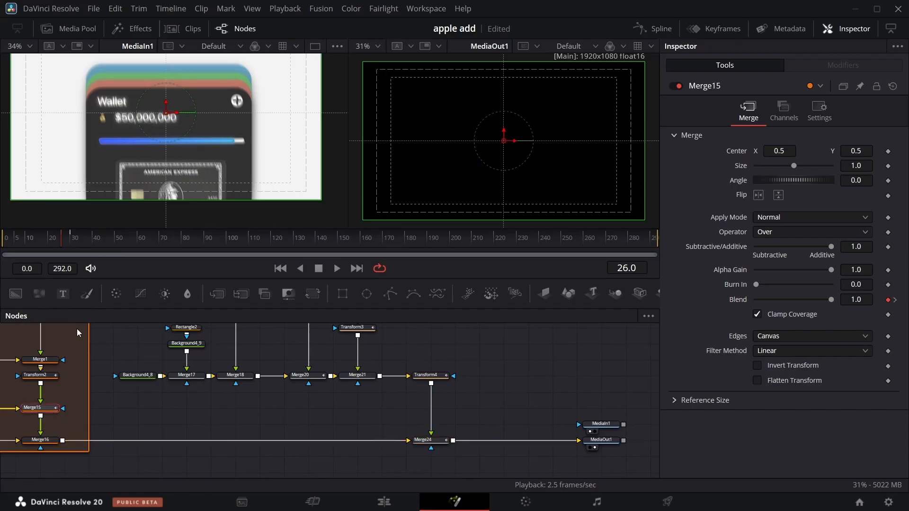
click(70, 243)
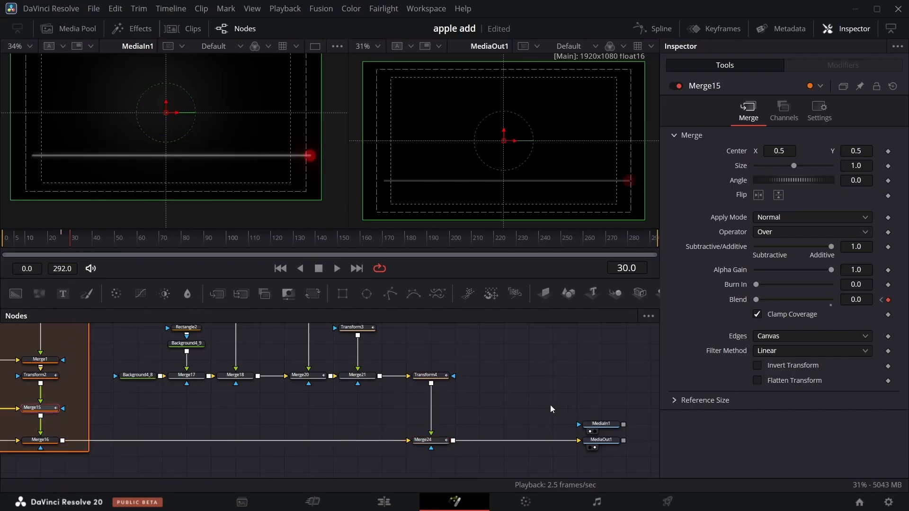
click(76, 247)
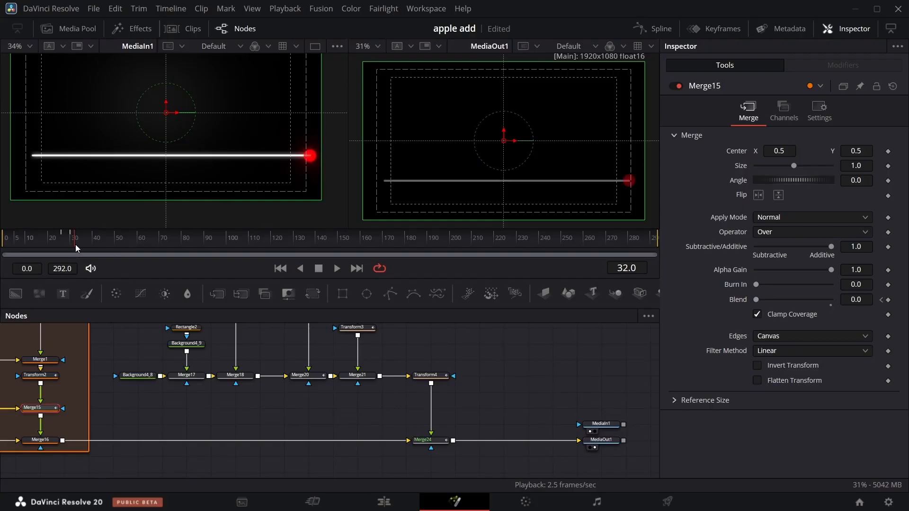
click(424, 440)
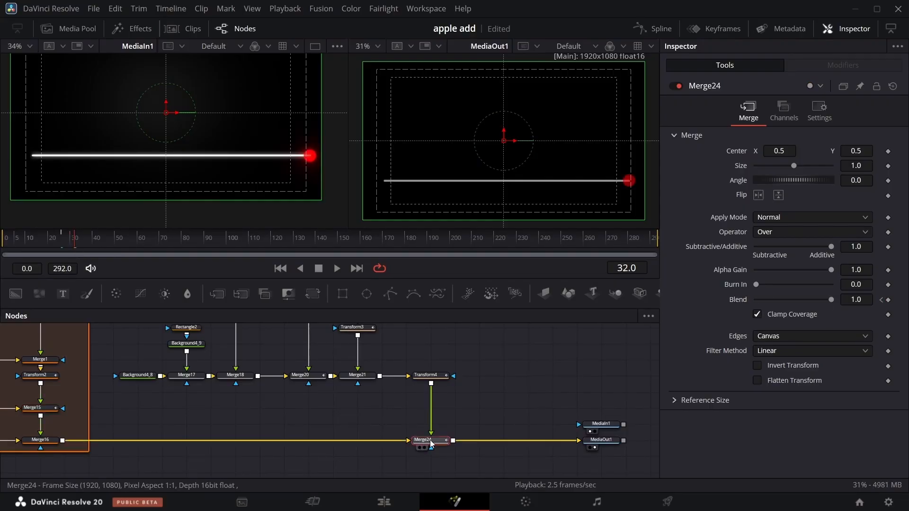
click(881, 301)
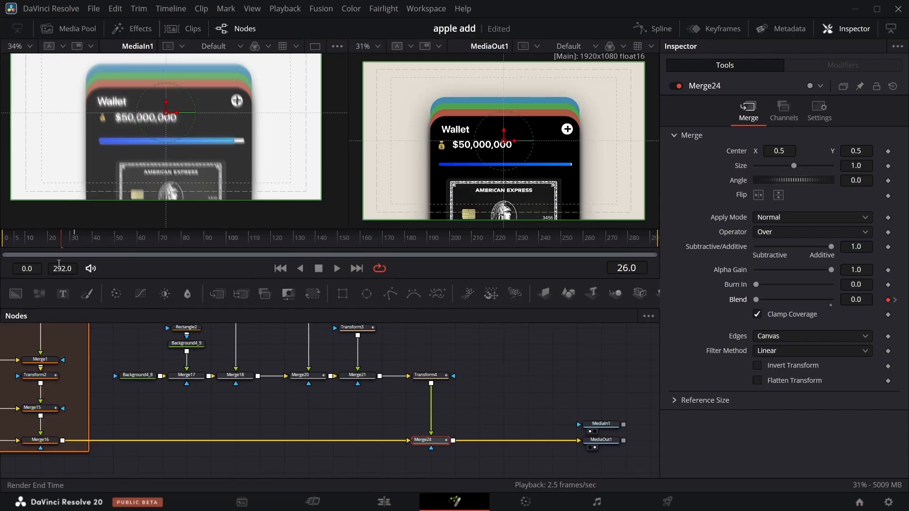
drag(59, 245, 169, 227)
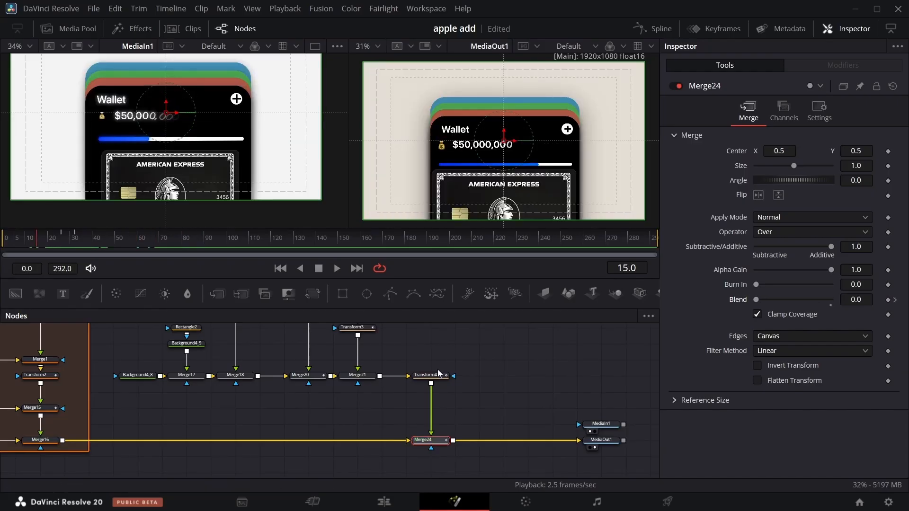
- Ease all keyframes of Transform4's size curve in and out, and scrub through the card's zoom-out
click(439, 374)
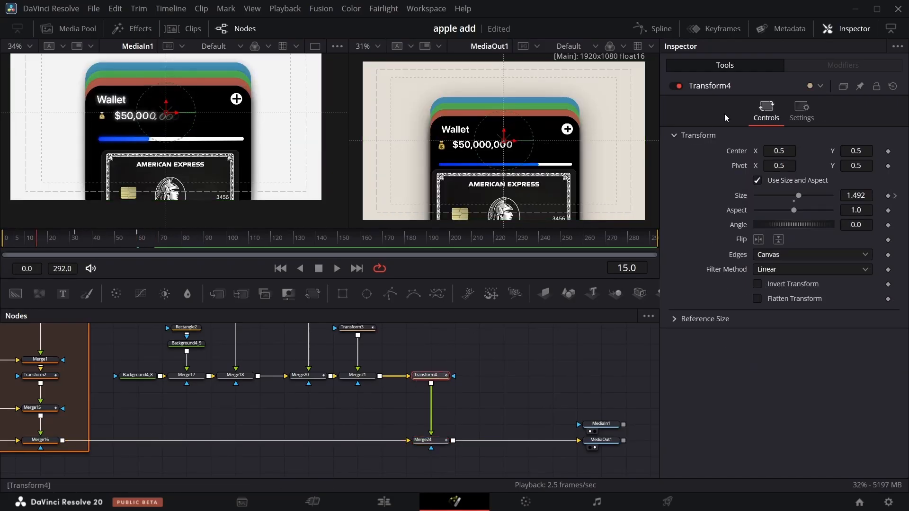
click(655, 29)
key(ctrl+a)
right_click(586, 364)
mouse_move(615, 254)
click(748, 291)
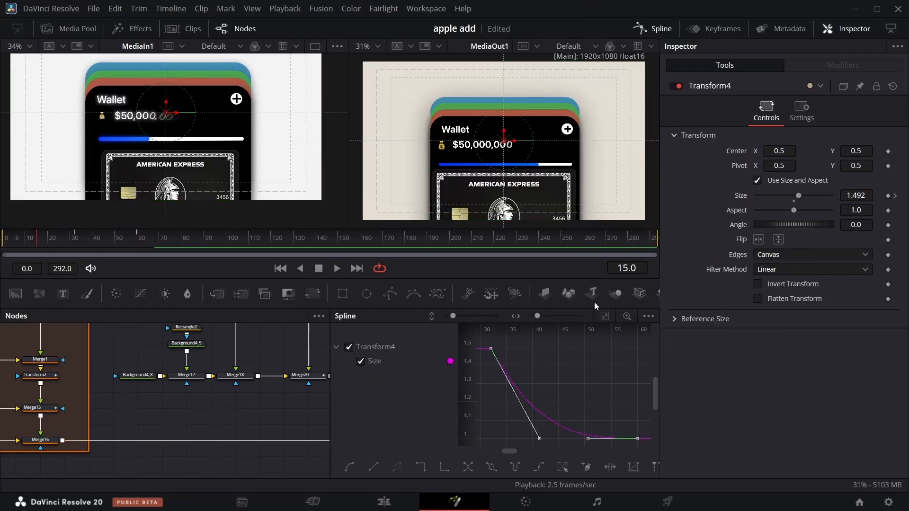
drag(37, 247, 121, 241)
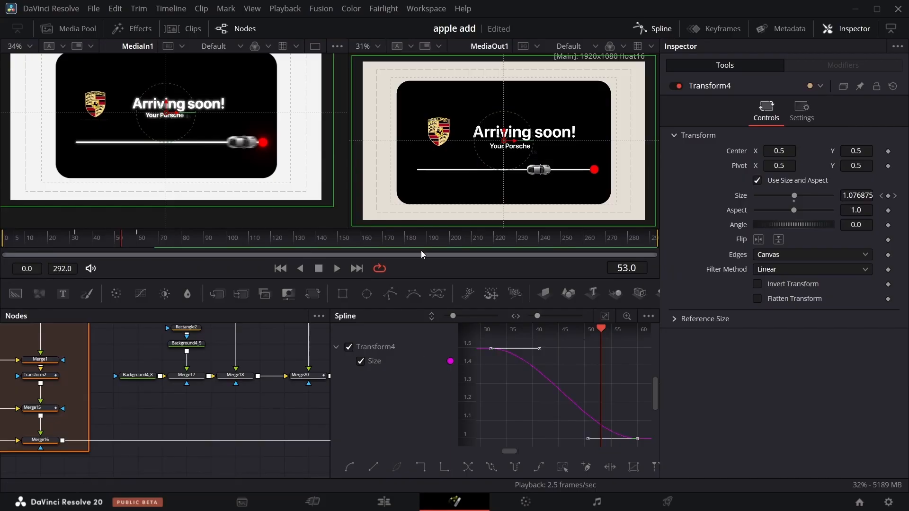
drag(120, 245, 148, 242)
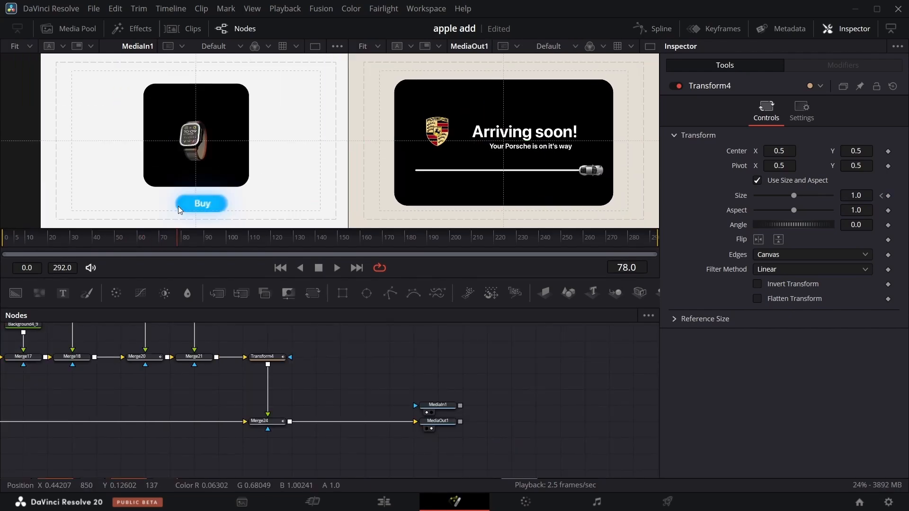
- At frame 73, detach Transform4 from Merge21 and move Transform4 and Merge24 to just below the card's node chain
click(180, 240)
mouse_move(180, 239)
mouse_down()
mouse_move(188, 237)
mouse_move(121, 242)
mouse_move(166, 235)
mouse_up()
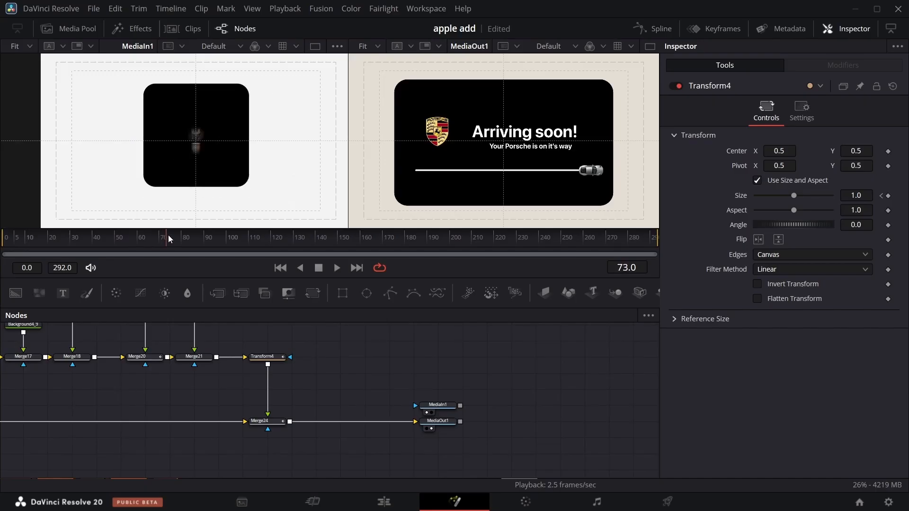
click(270, 359)
scroll(271, 362, left, 5)
drag(439, 359, 402, 357)
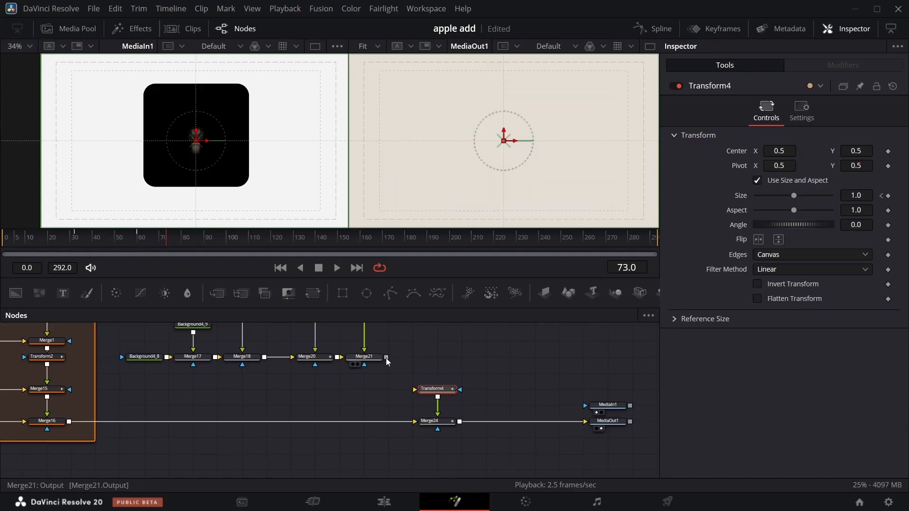
scroll(308, 368, up, 3)
drag(447, 401, 378, 459)
scroll(303, 407, up, 1)
scroll(190, 406, down, 1)
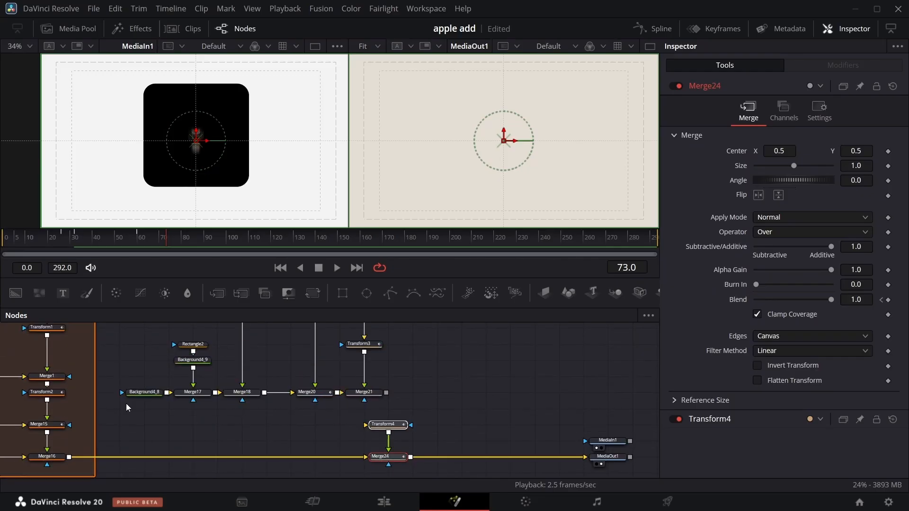
- Select all the notification card nodes up to Merge21 and add an Underlay around them
drag(126, 404, 412, 265)
scroll(386, 404, down, 10)
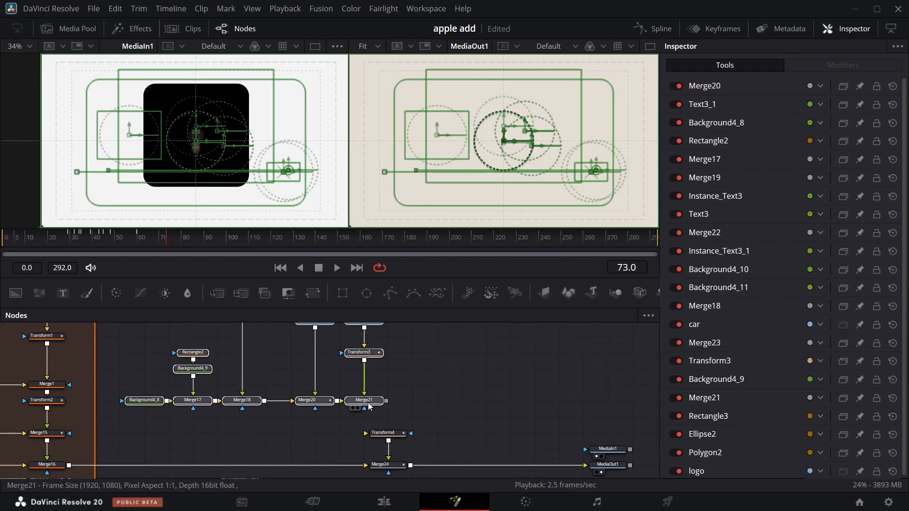
drag(372, 403, 373, 378)
key(shift+space)
key(Return)
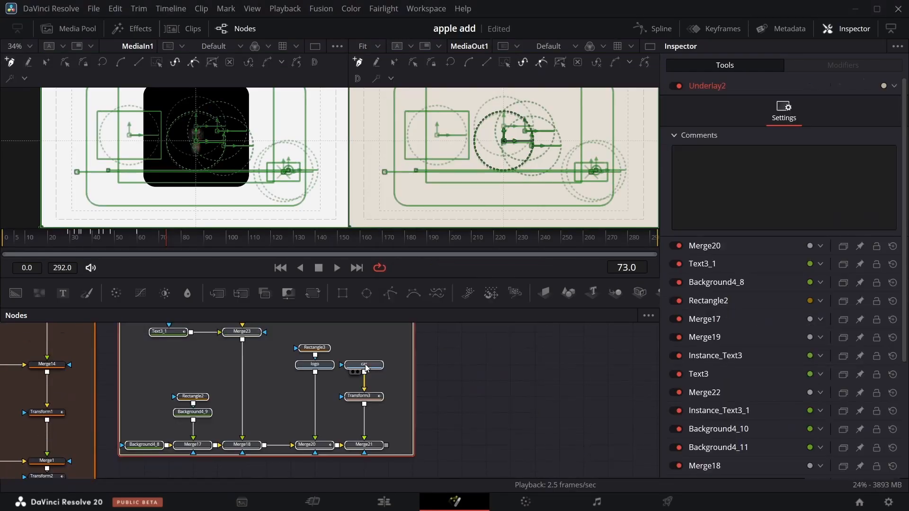
- Set the color of the notification card's underlay to orange
click(371, 444)
scroll(320, 388, up, 3)
click(281, 409)
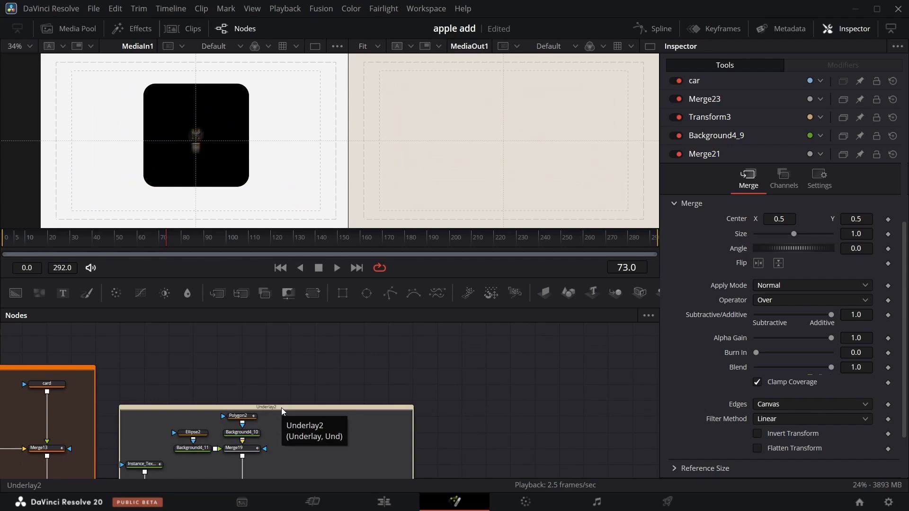
right_click(281, 408)
click(270, 347)
right_click(270, 347)
mouse_move(347, 339)
click(393, 337)
scroll(404, 370, down, 5)
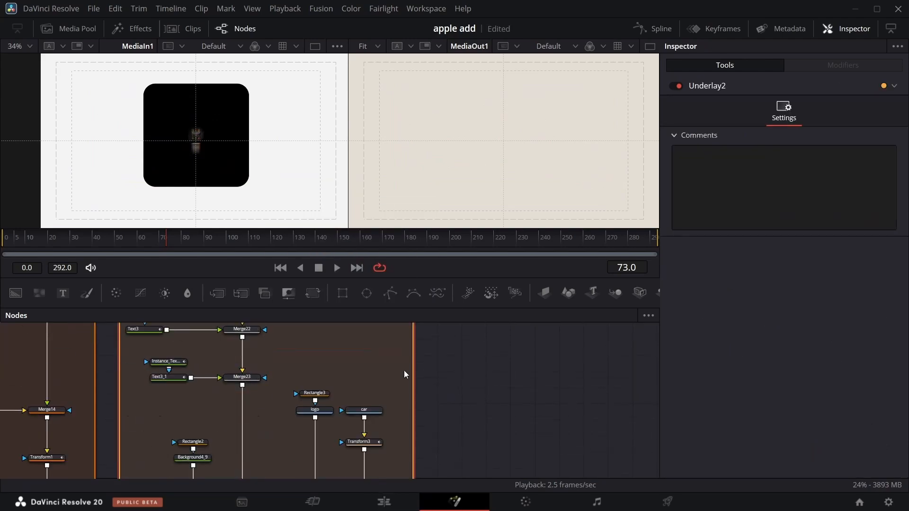
- Reconnect the card's Merge21 output to Transform4, and align Transform4 and Merge24 directly beneath Merge21
scroll(377, 363, down, 2)
drag(387, 384, 388, 443)
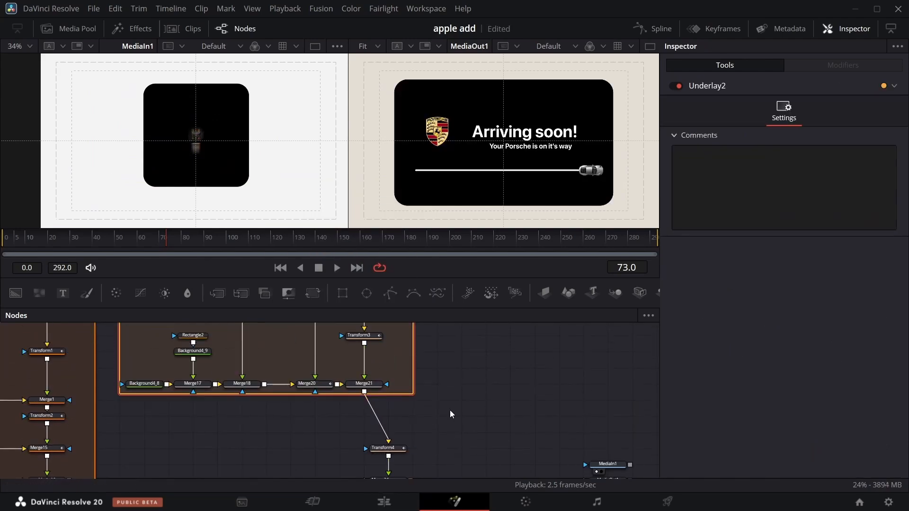
scroll(450, 410, down, 3)
drag(389, 377, 365, 377)
- Add a transparent Background node below the underlay and merge the card over it with a new Merge between Merge21 and Transform4
scroll(392, 375, up, 3)
click(363, 440)
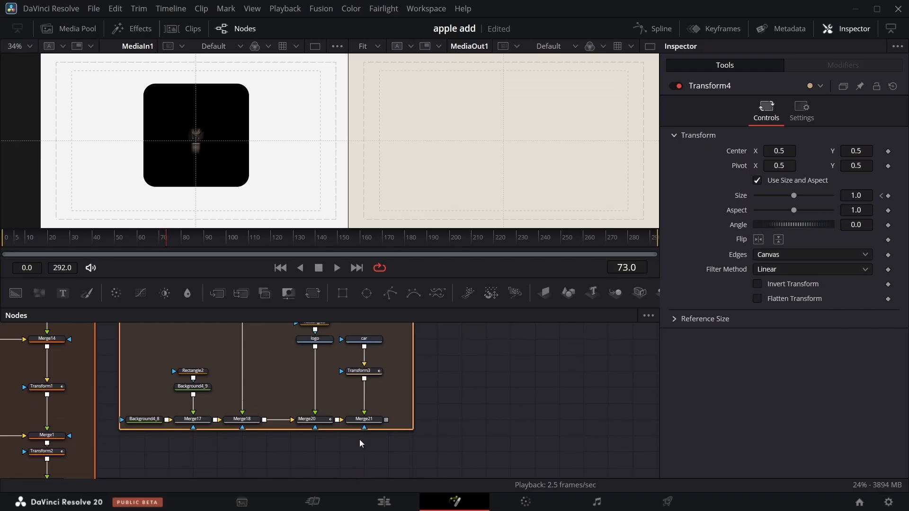
drag(16, 293, 313, 453)
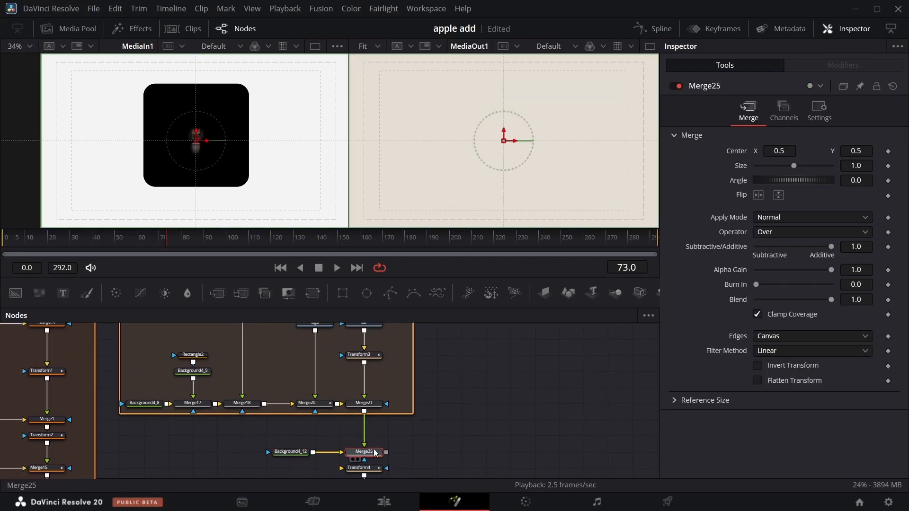
drag(386, 452, 378, 467)
scroll(382, 461, down, 3)
drag(368, 398, 368, 413)
drag(342, 293, 384, 385)
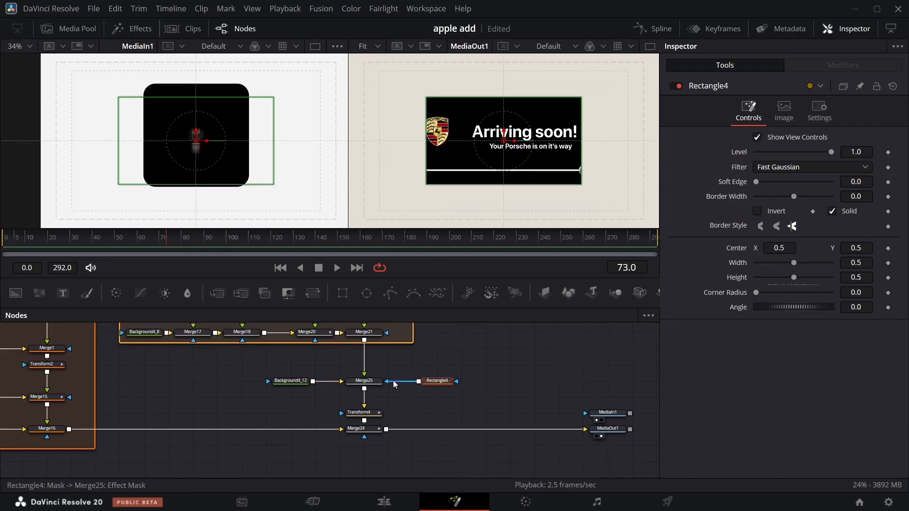
drag(396, 385, 435, 384)
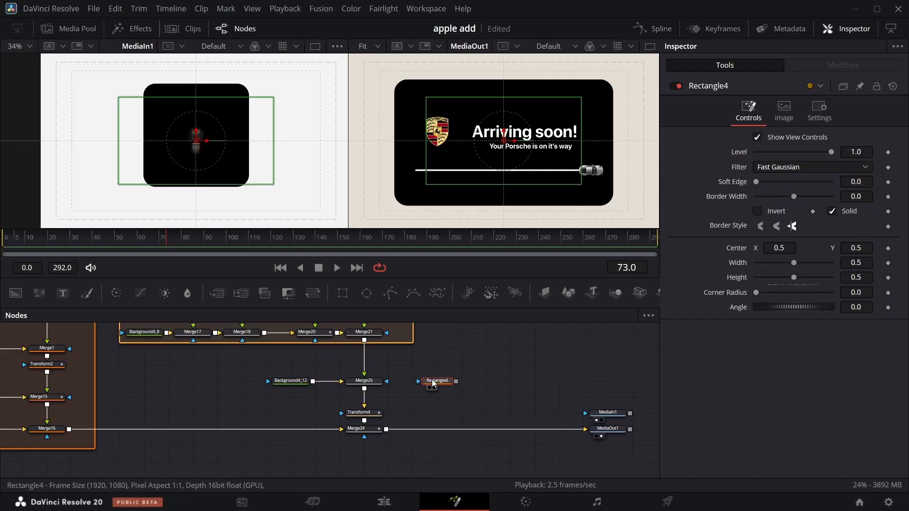
key(Delete)
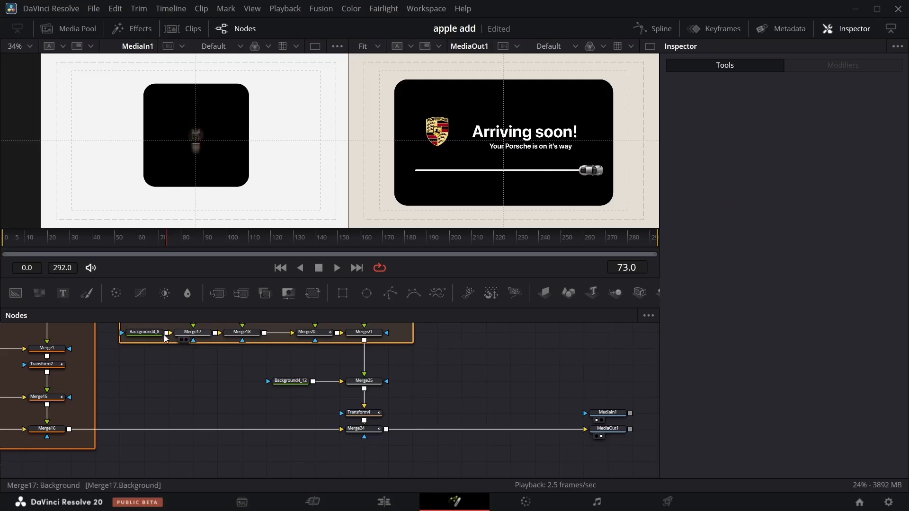
- Find the start of the card's shrink by scrubbing and keyframe the width of the Rectangle2 mask at frame 59
scroll(209, 354, up, 3)
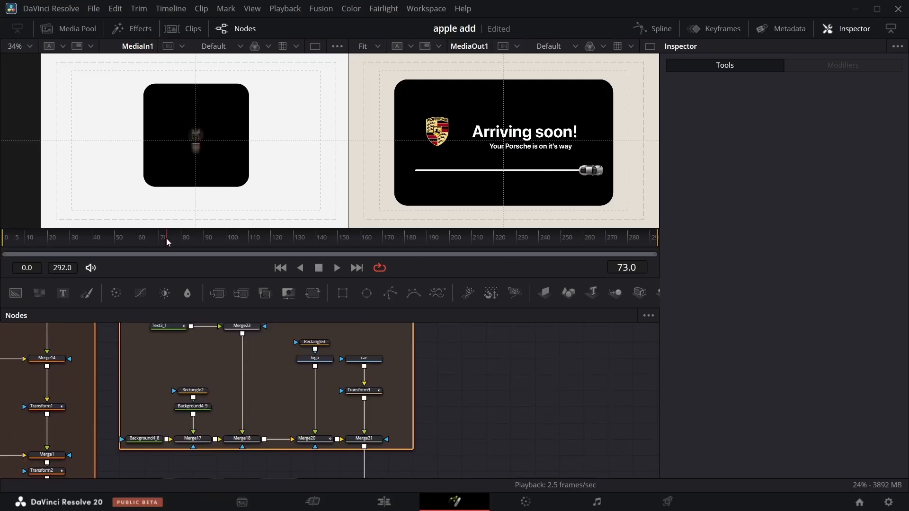
mouse_move(166, 241)
mouse_down()
mouse_move(125, 242)
mouse_move(174, 238)
mouse_up()
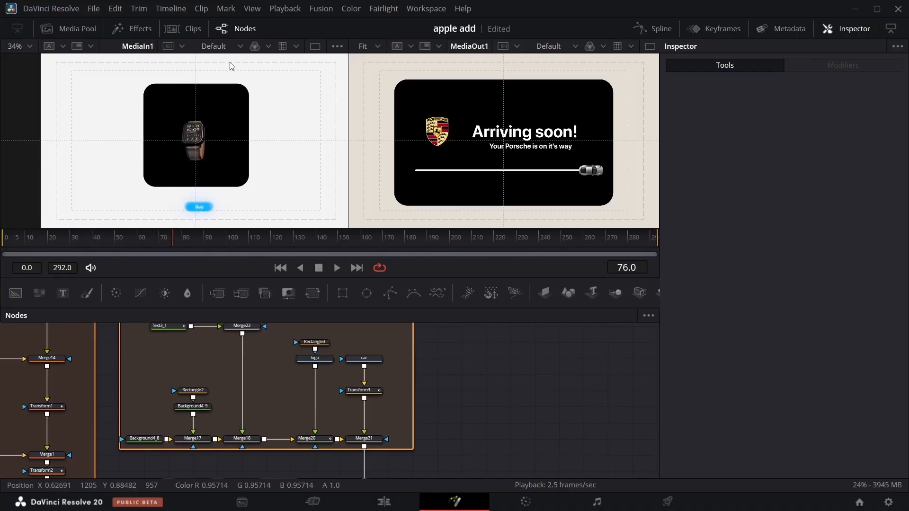
drag(172, 240, 150, 247)
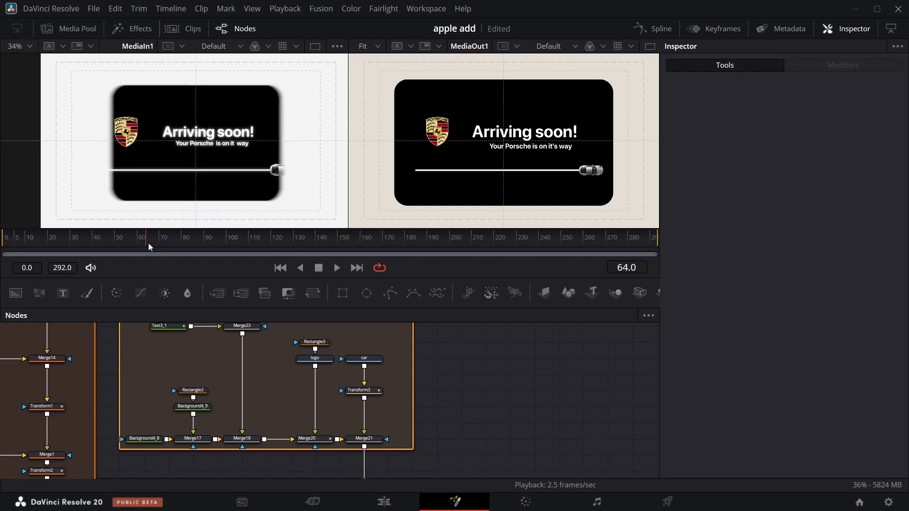
drag(149, 244, 147, 244)
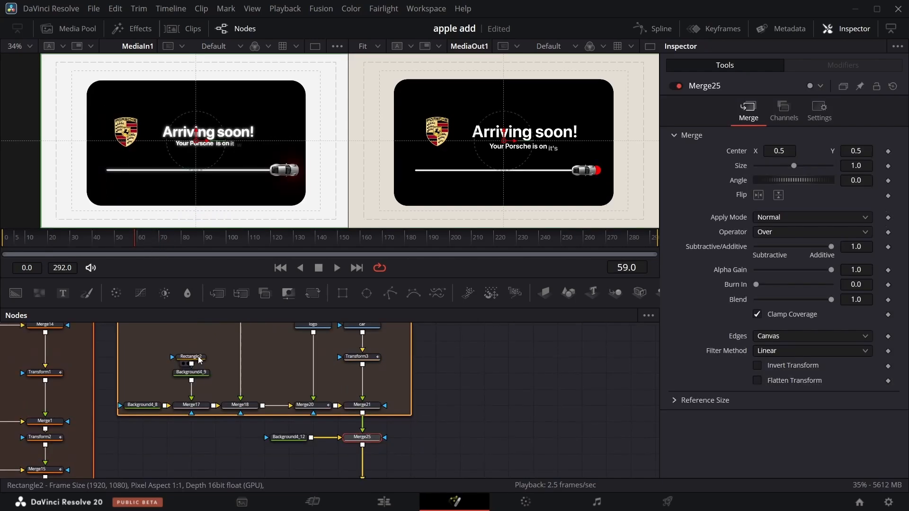
click(195, 358)
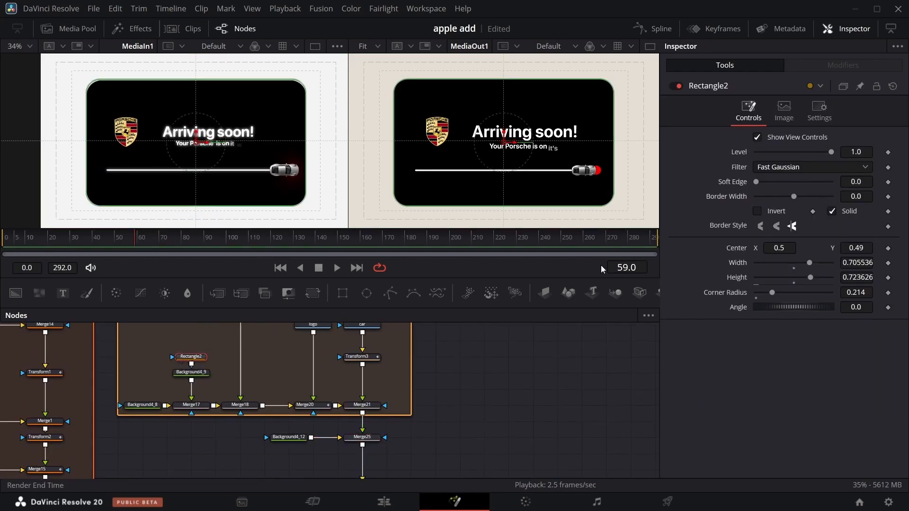
click(888, 264)
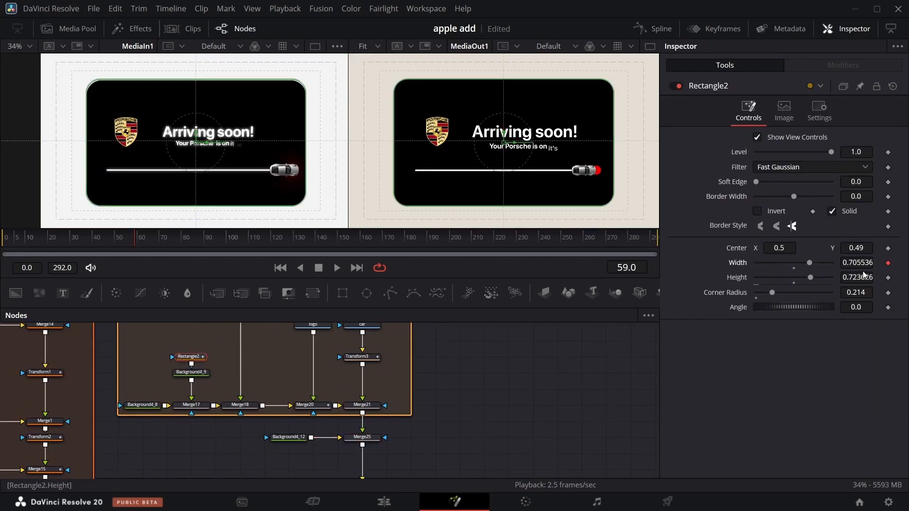
- At frame 70, keyframe Rectangle2's width at 0.355536 to match the reference card
drag(136, 241, 147, 242)
click(888, 263)
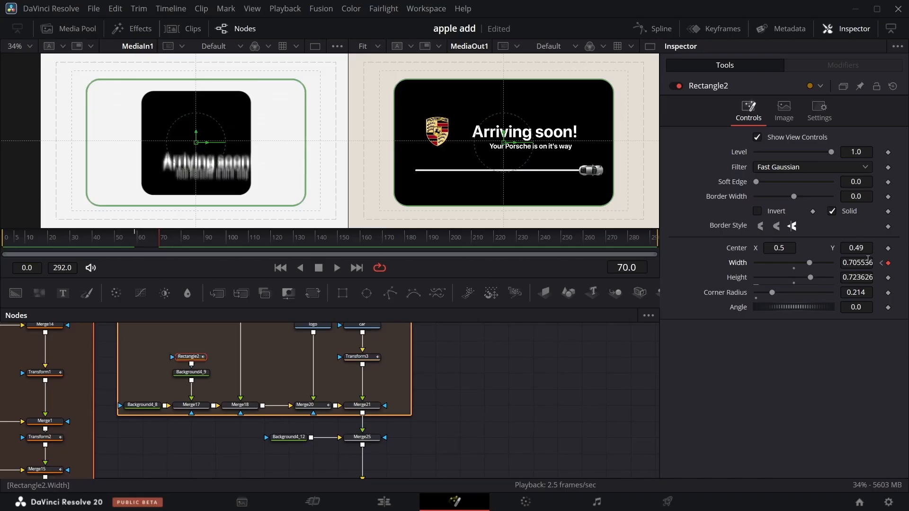
drag(868, 260, 790, 260)
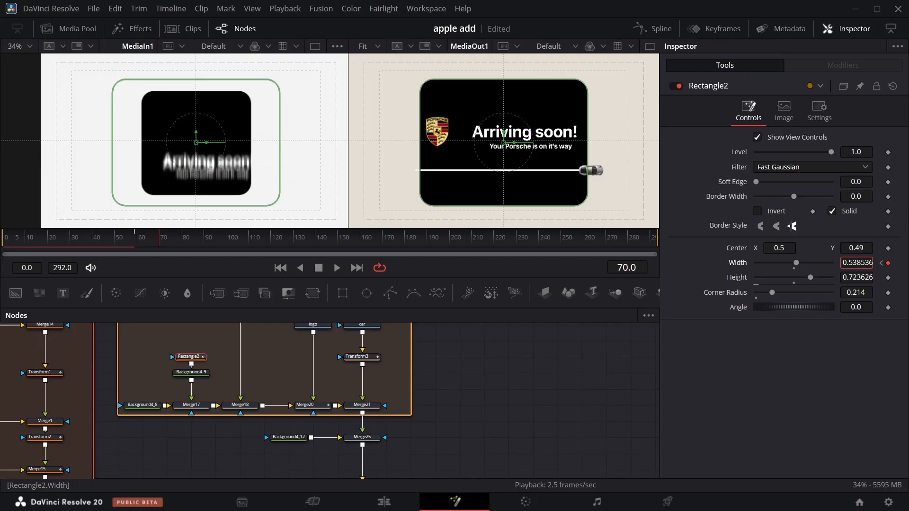
drag(789, 260, 702, 261)
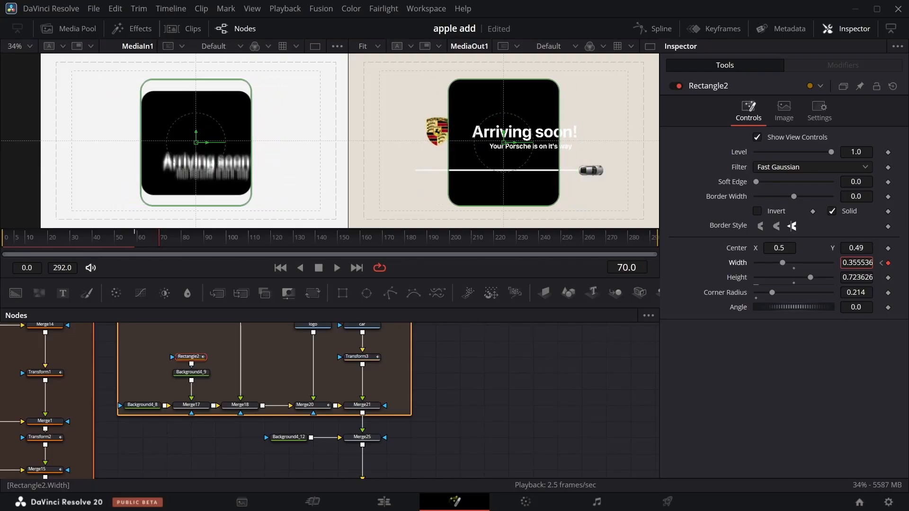
- Keyframe Rectangle2's height at frame 59 and set it to 0.599626 at frame 70
click(888, 278)
click(881, 264)
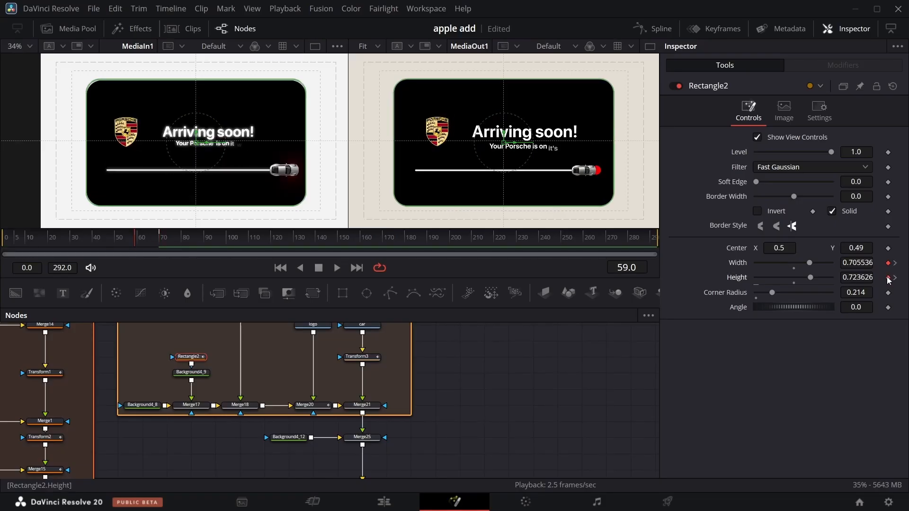
click(895, 278)
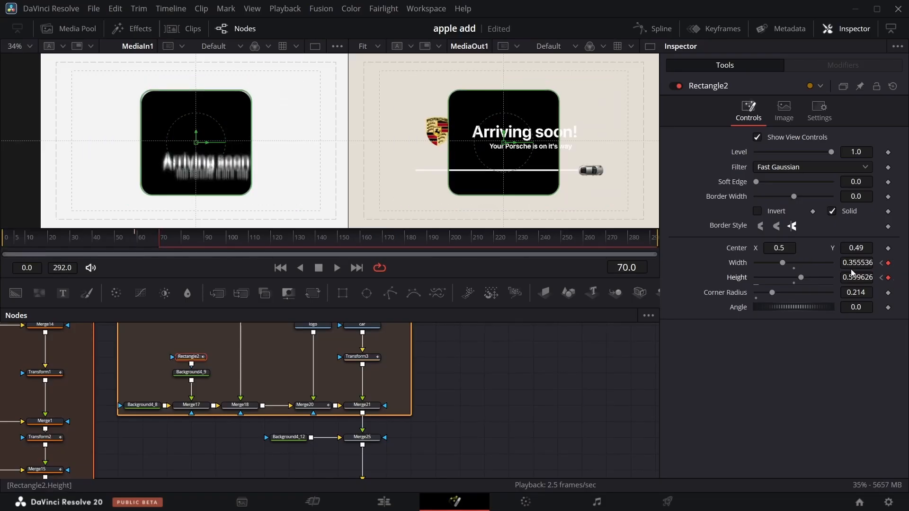
- Paste an instance of Rectangle2 below the underlay, connect it as Merge25's effect mask, and move Background4_12 to Merge25's other side
click(191, 356)
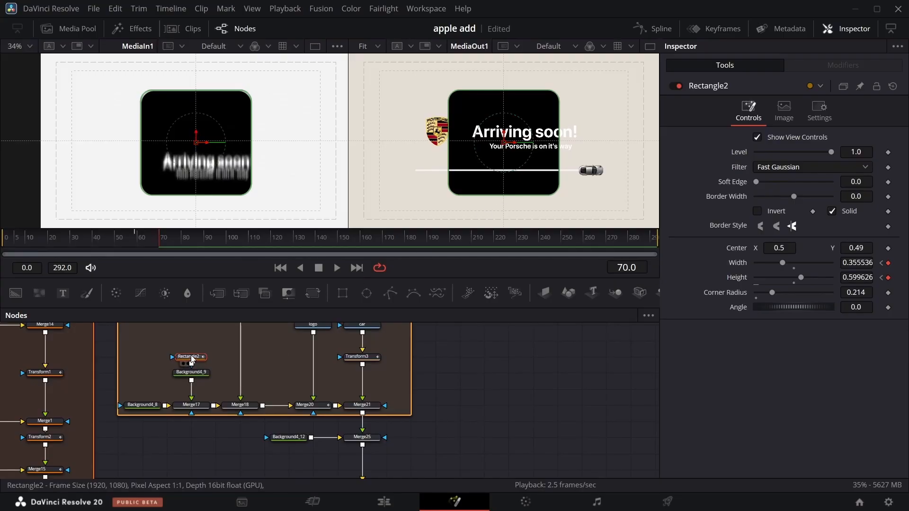
scroll(191, 449, down, 2)
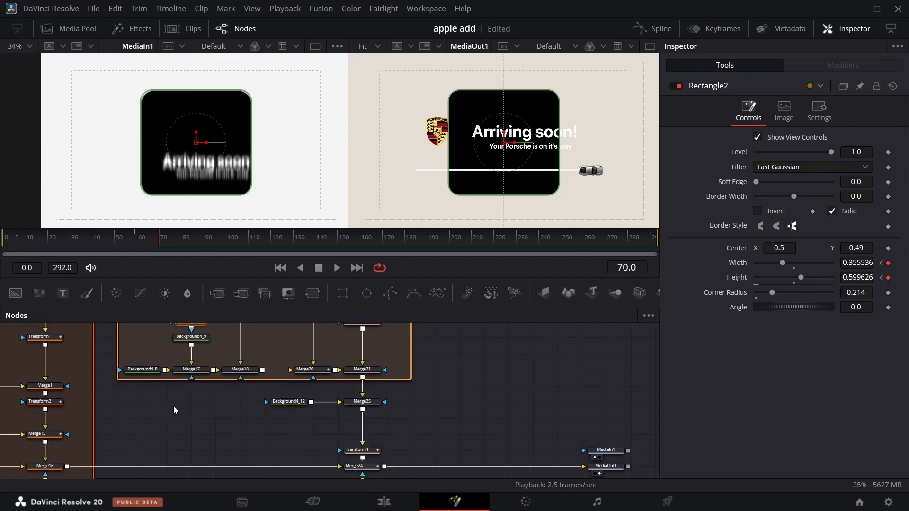
key(ctrl+shift+v)
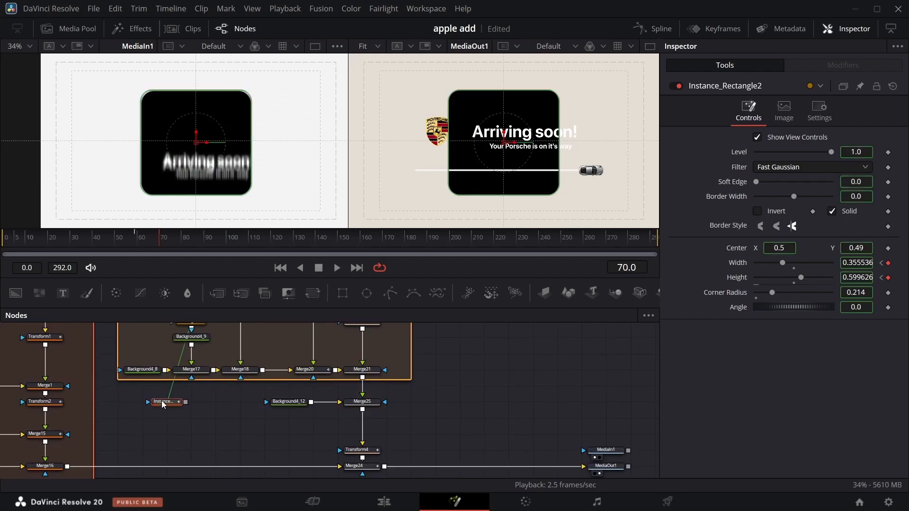
drag(163, 404, 387, 403)
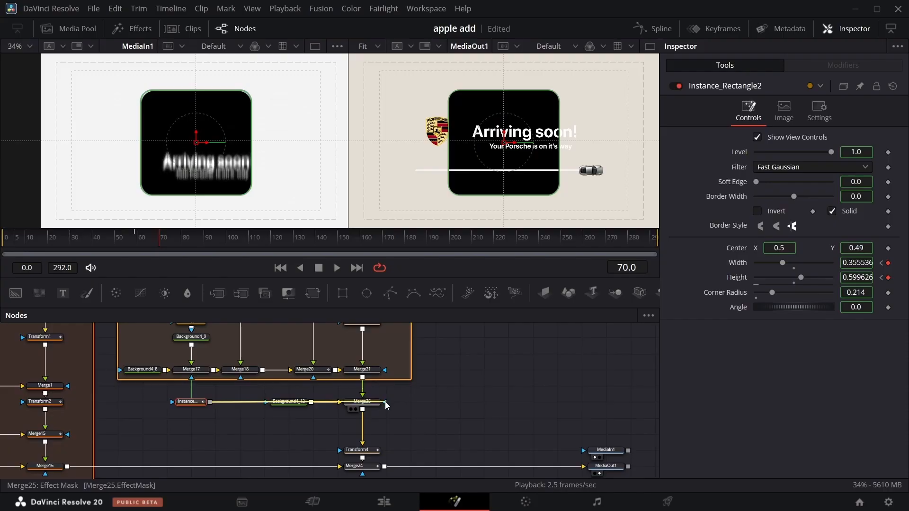
drag(288, 403, 448, 400)
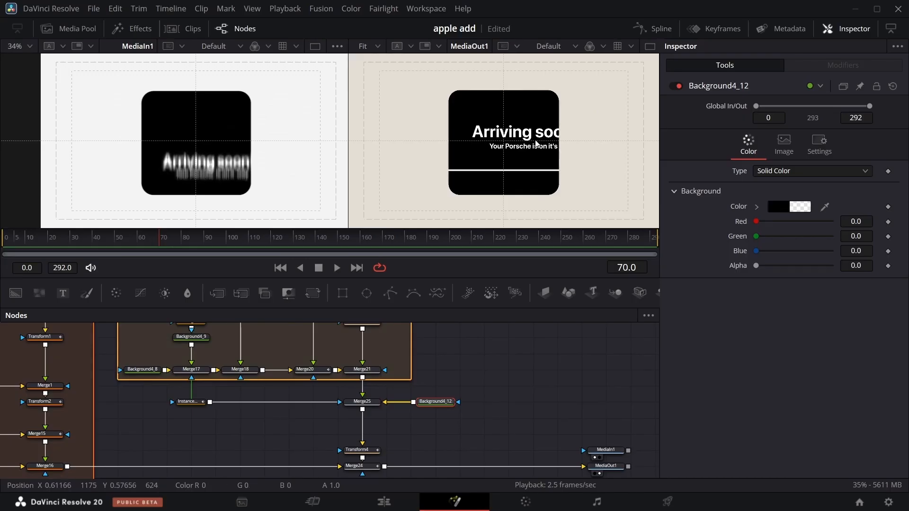
- Add a Transform node after Merge25 and keyframe its center Y at 0.485 on frame 70
drag(145, 242, 170, 233)
click(362, 401)
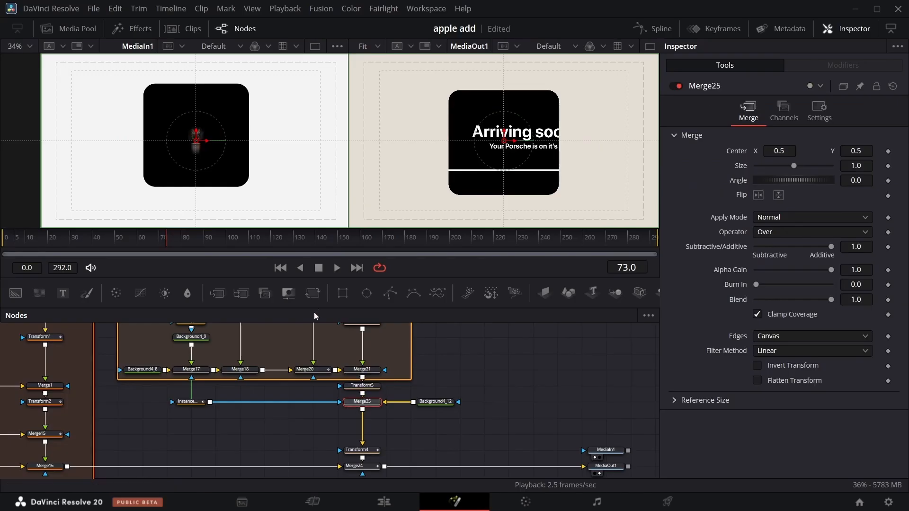
click(311, 296)
click(362, 370)
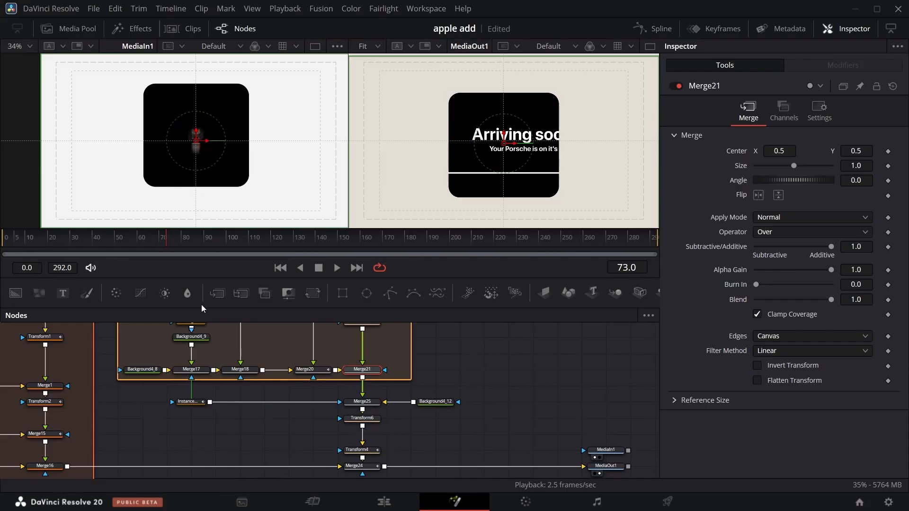
click(159, 241)
click(363, 418)
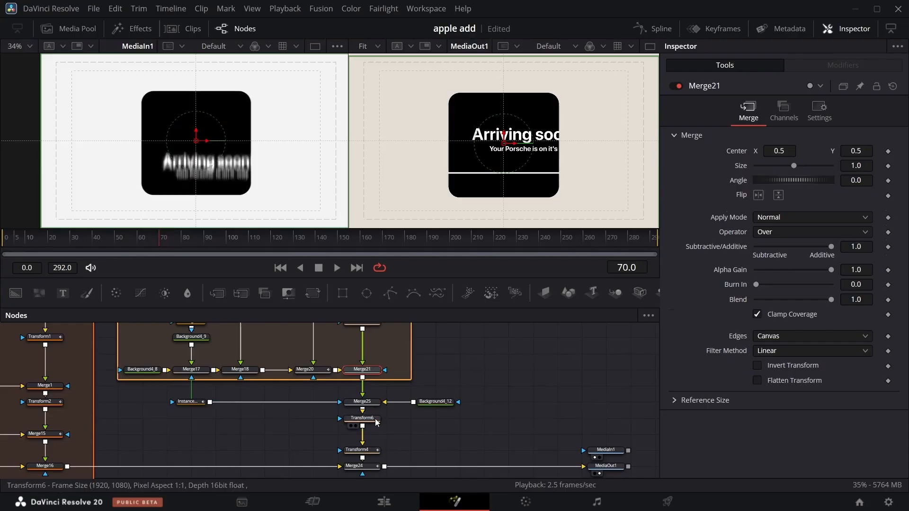
click(889, 152)
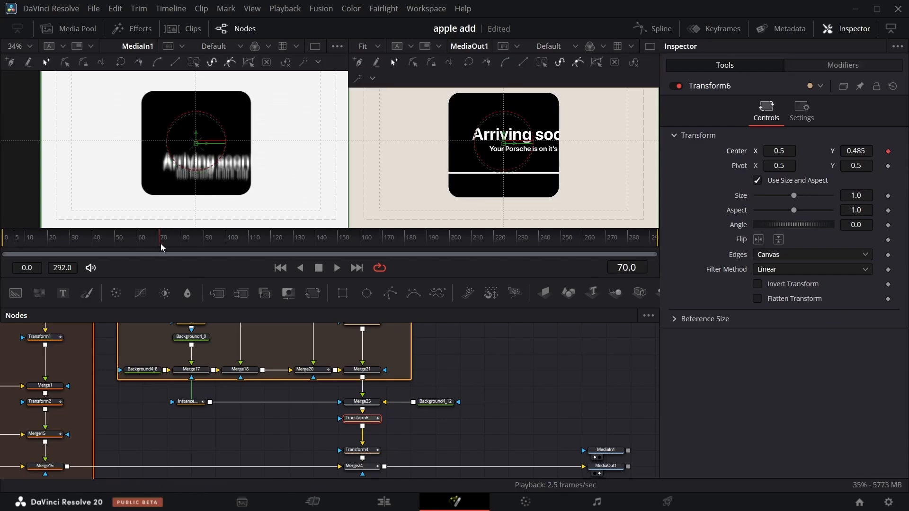
- At frame 73, keyframe Transform6's center Y at 0.564 to move the shrunken card up
drag(160, 244, 174, 242)
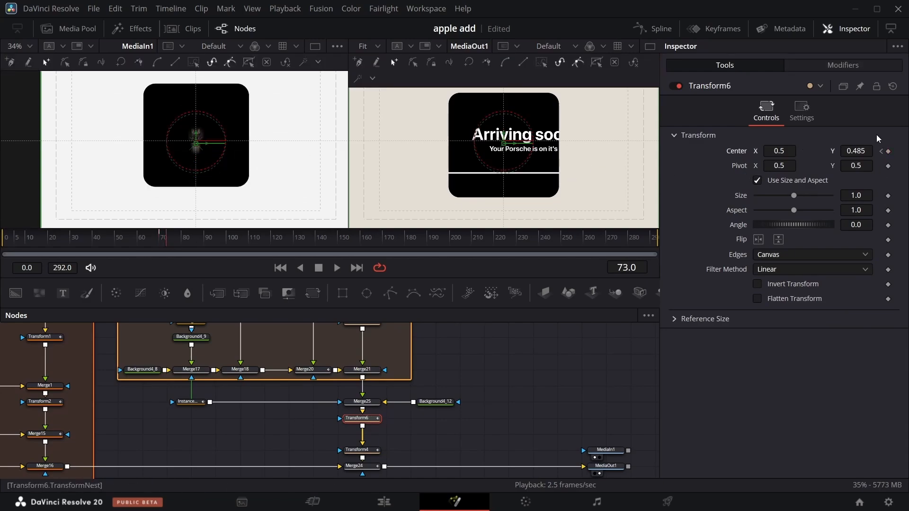
click(888, 152)
drag(856, 151, 883, 151)
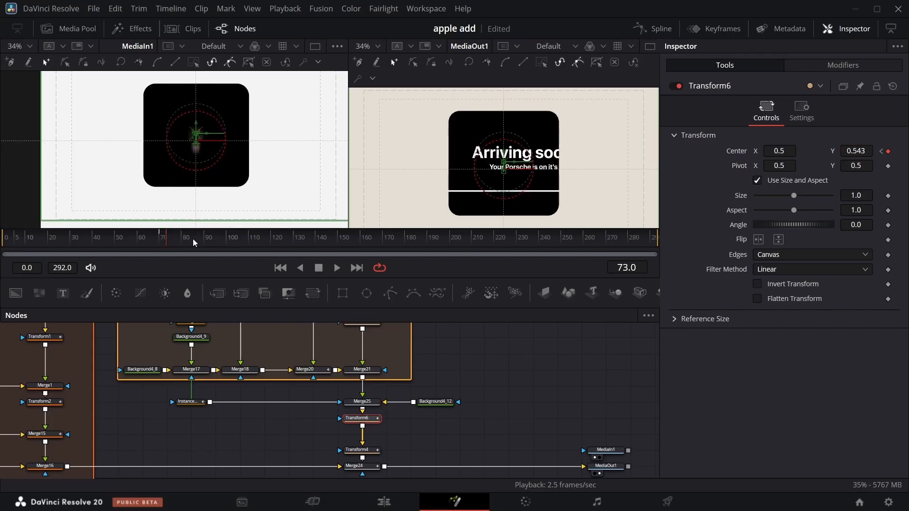
mouse_move(168, 243)
mouse_down()
mouse_move(156, 249)
mouse_move(172, 246)
mouse_up()
key(bracketleft)
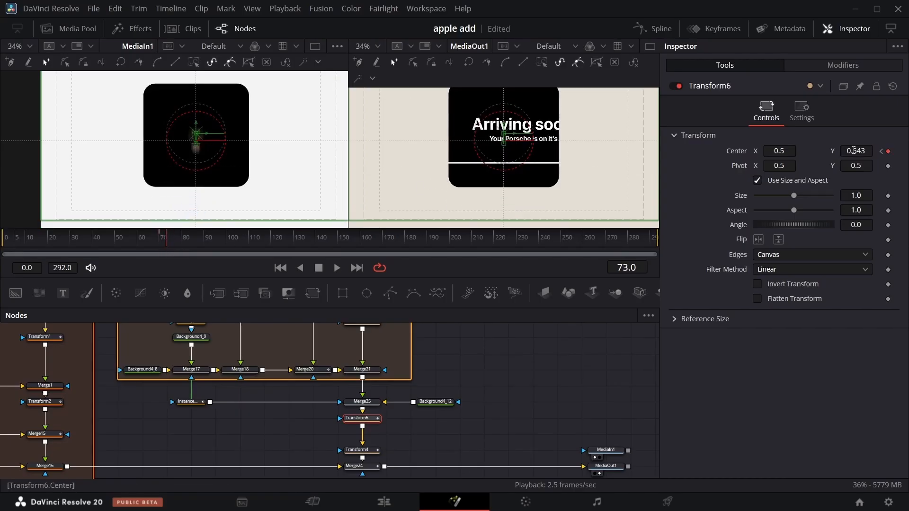
drag(854, 151, 865, 151)
- Add a Transform node after Merge23 to move the card text, and keyframe its center at frame 73
scroll(260, 367, up, 3)
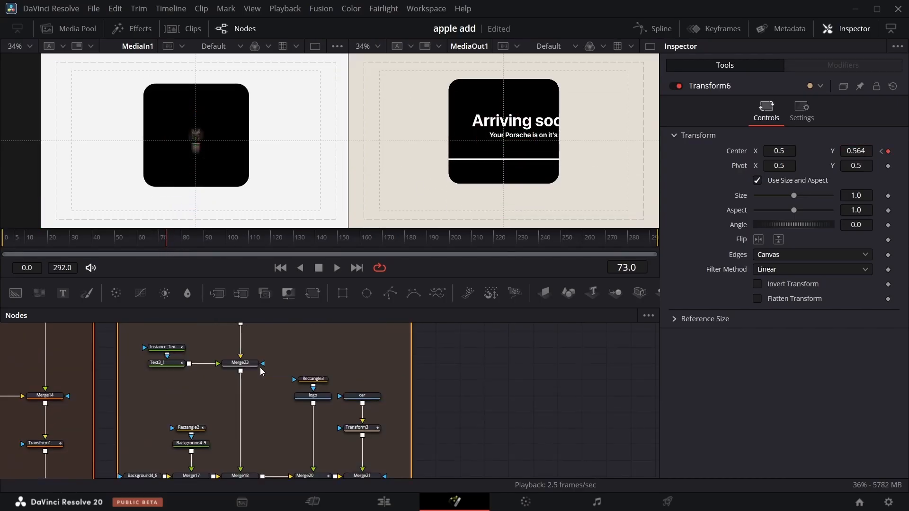
scroll(256, 377, up, 3)
scroll(254, 384, down, 1)
scroll(255, 390, down, 2)
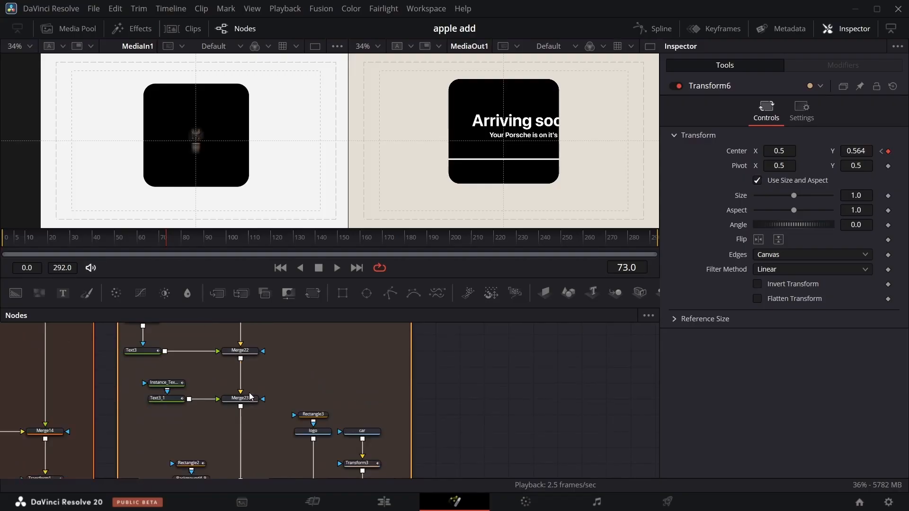
click(240, 398)
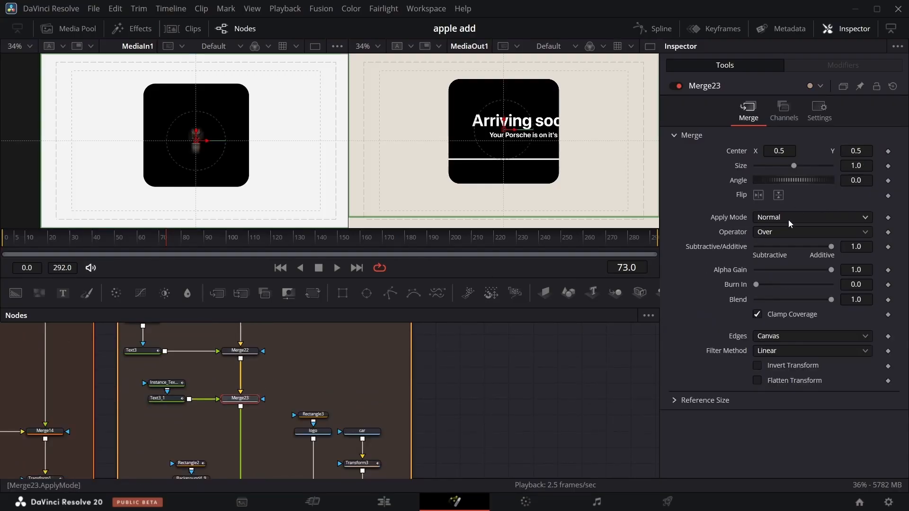
click(313, 293)
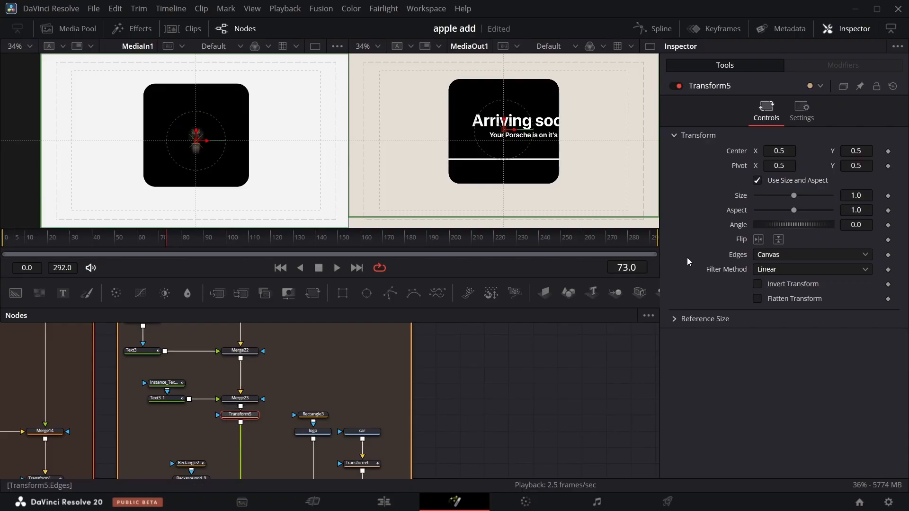
click(888, 152)
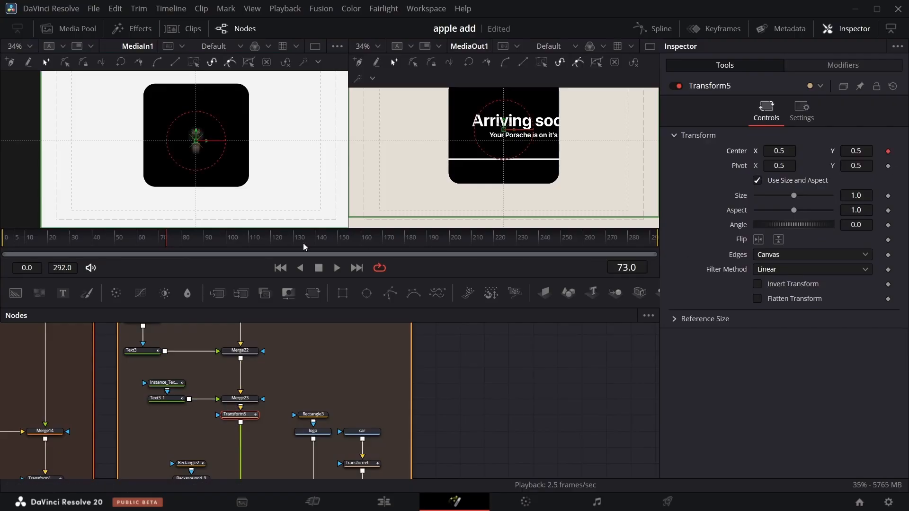
- Keyframe Transform5's center at 0.5 on frame 65 and set its center Y to 0.067 on frame 73
click(141, 244)
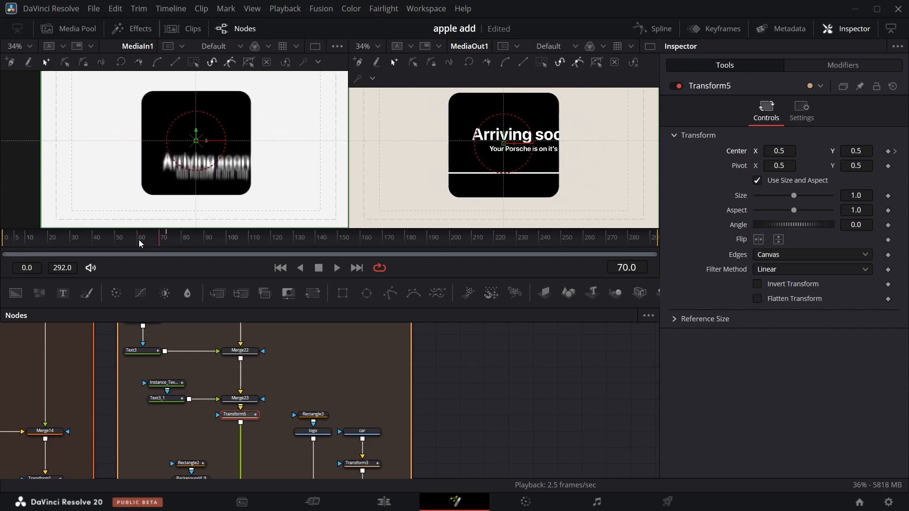
key(Left)
key(Left)
key(Left)
key(Left)
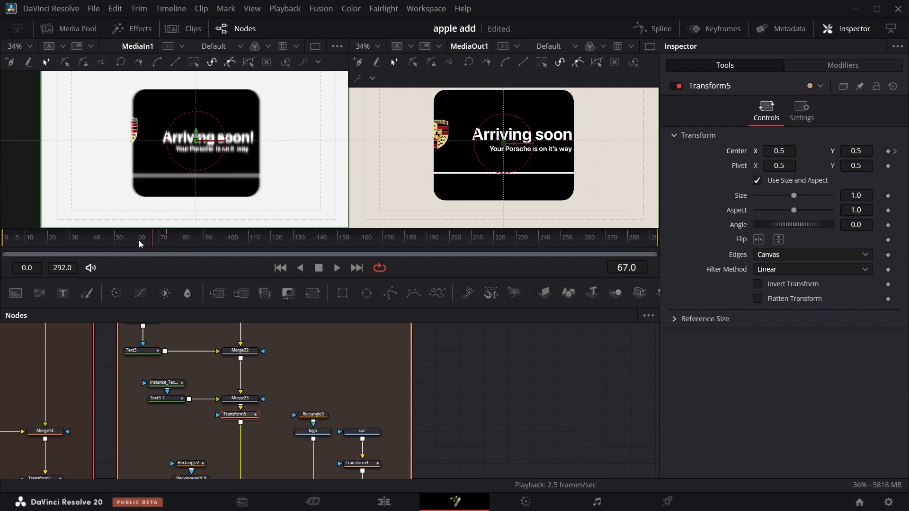
key(Left)
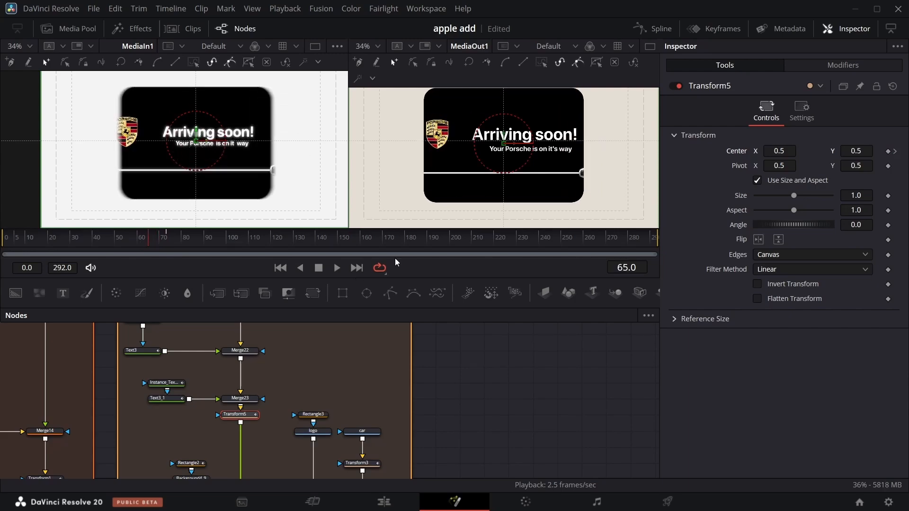
click(897, 152)
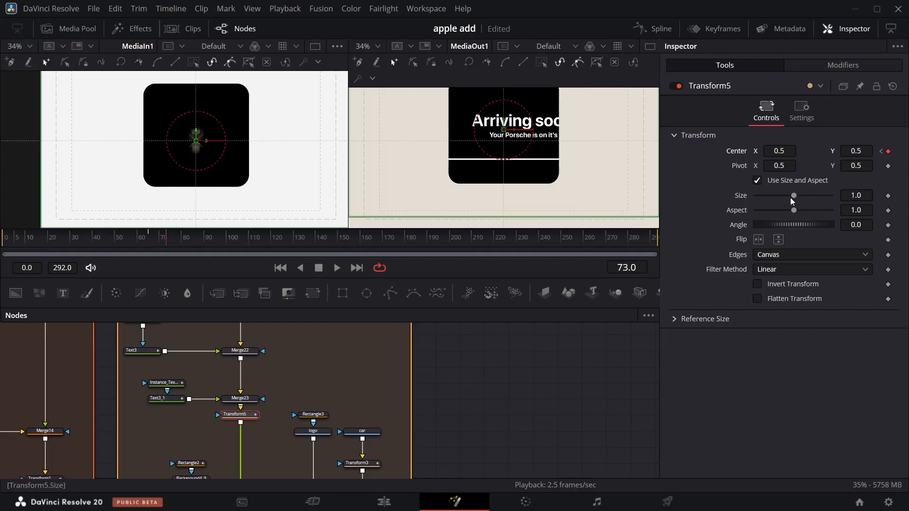
drag(864, 152, 659, 152)
- Ease Rectangle2's width and height animation curves in the Spline editor
scroll(240, 370, down, 5)
scroll(240, 369, up, 2)
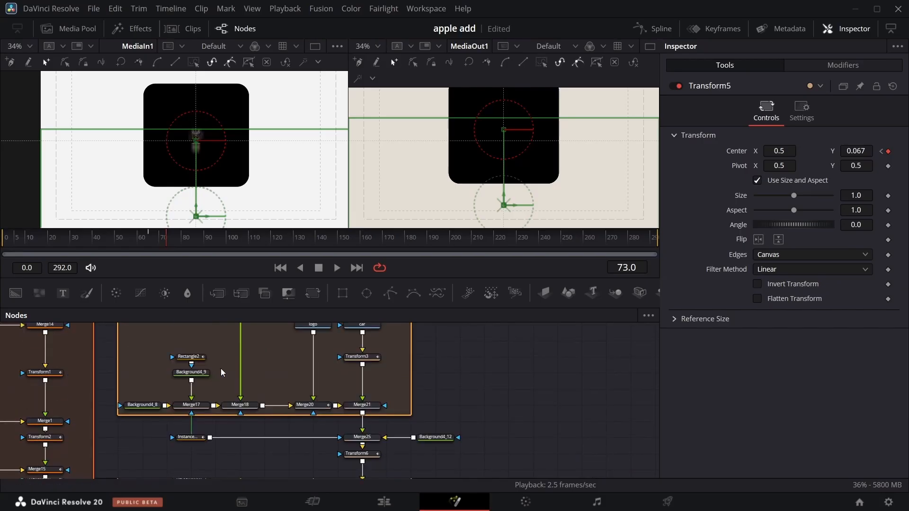
click(192, 359)
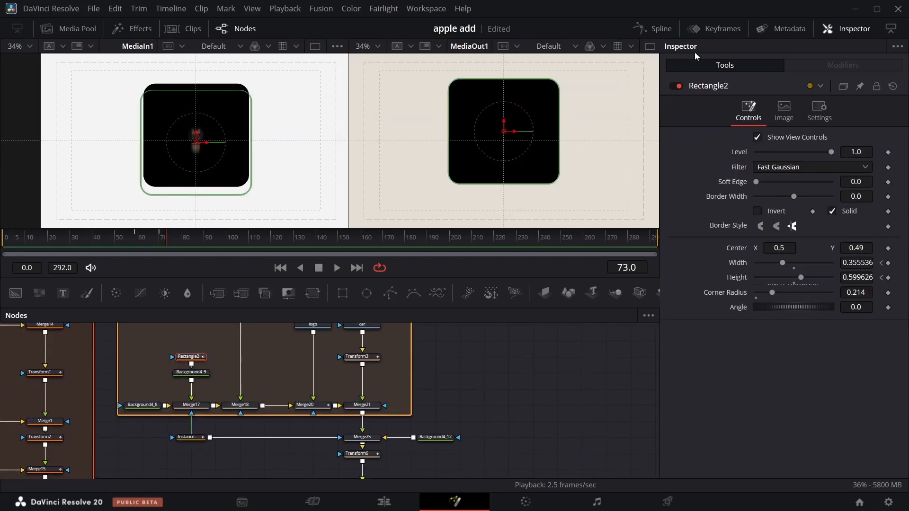
click(659, 29)
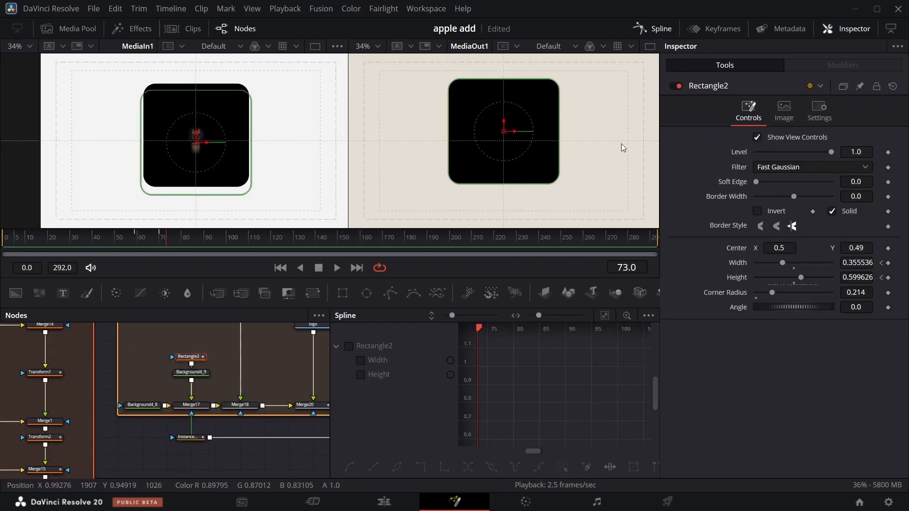
click(605, 316)
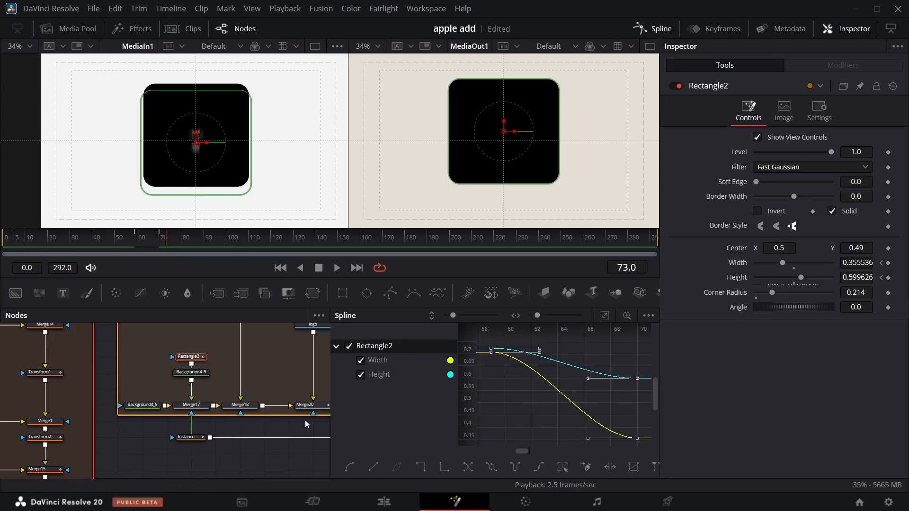
click(661, 32)
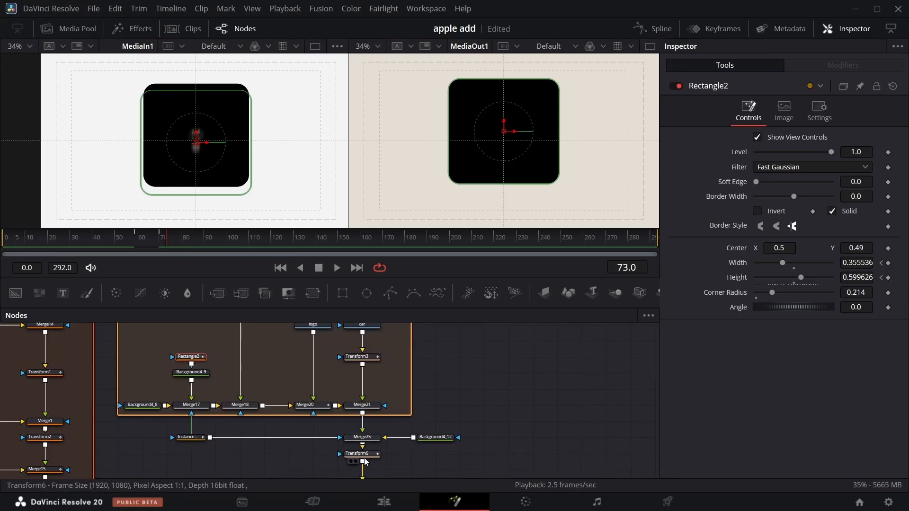
- Apply an Out Cubic ease to all of Transform6's center displacement keyframes
click(364, 459)
click(666, 29)
click(606, 317)
key(ctrl+a)
right_click(579, 378)
mouse_move(620, 253)
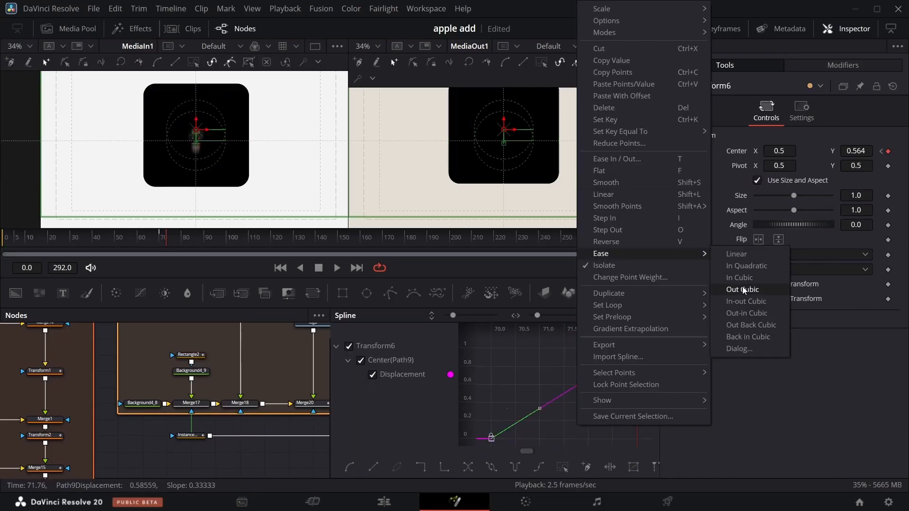
click(744, 289)
click(658, 30)
- Examine Transform4's size animation curve in the Spline editor
scroll(372, 436, down, 1)
scroll(374, 435, down, 1)
click(362, 433)
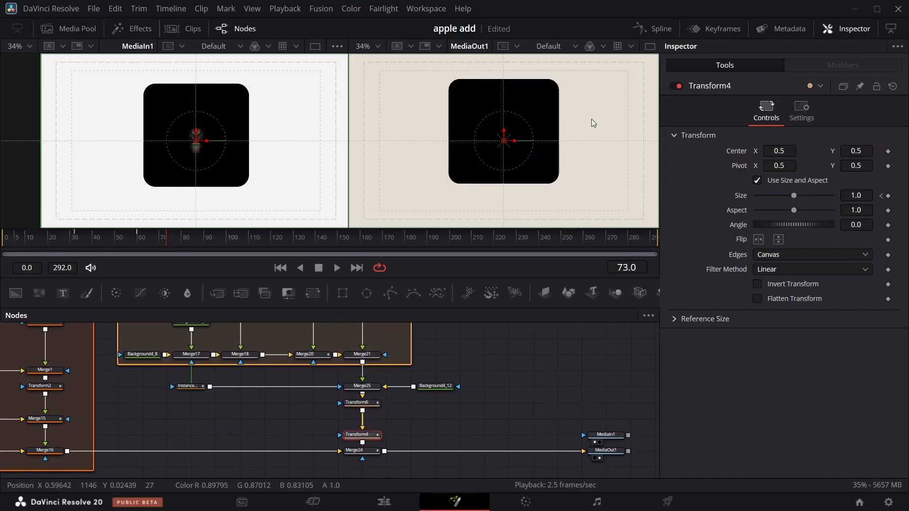
click(656, 29)
click(349, 347)
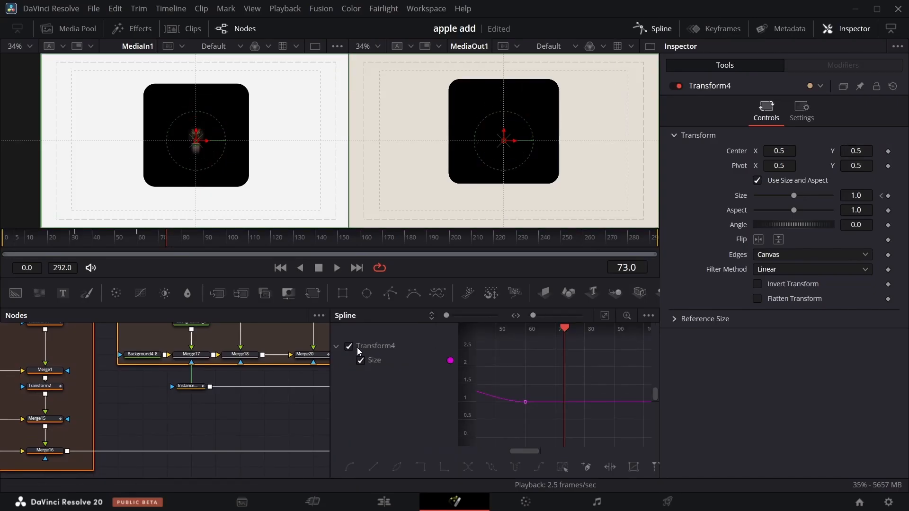
click(605, 315)
click(661, 34)
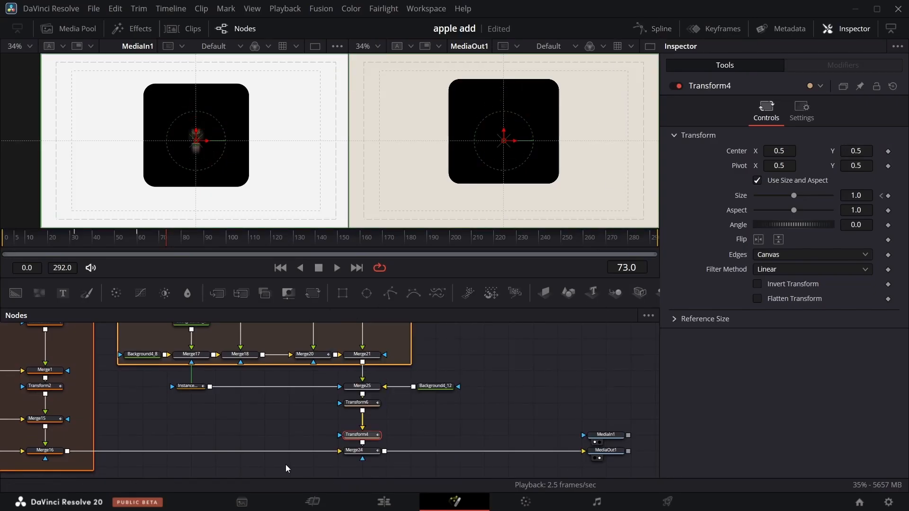
- Apply an Out Cubic ease to the center displacement of Transform5, which moves the card text
scroll(322, 436, up, 5)
click(252, 401)
click(656, 29)
click(605, 315)
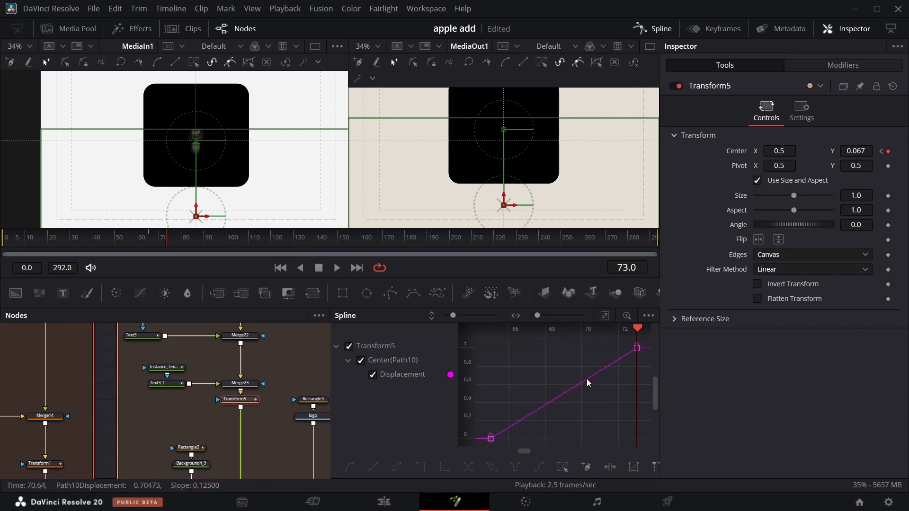
right_click(576, 421)
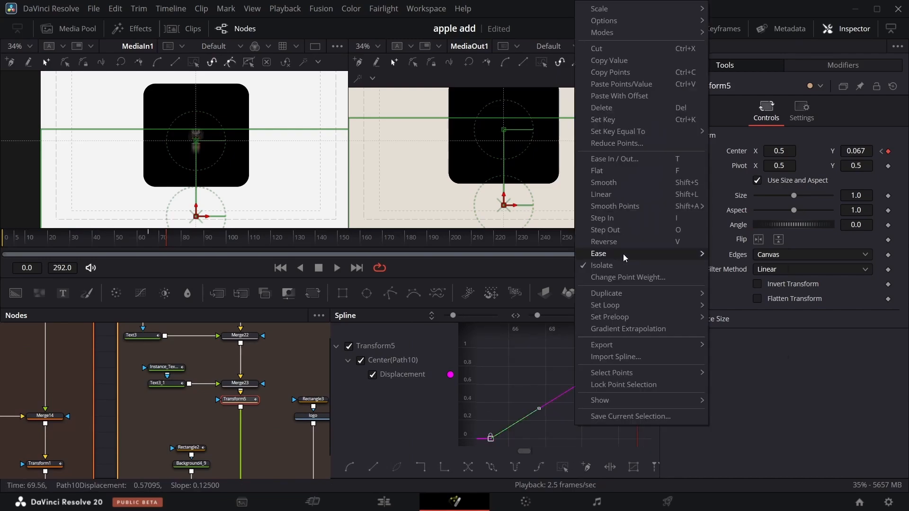
mouse_move(599, 255)
click(739, 292)
click(656, 29)
- Apply an Out Cubic ease to the car's center displacement in Transform3
click(362, 377)
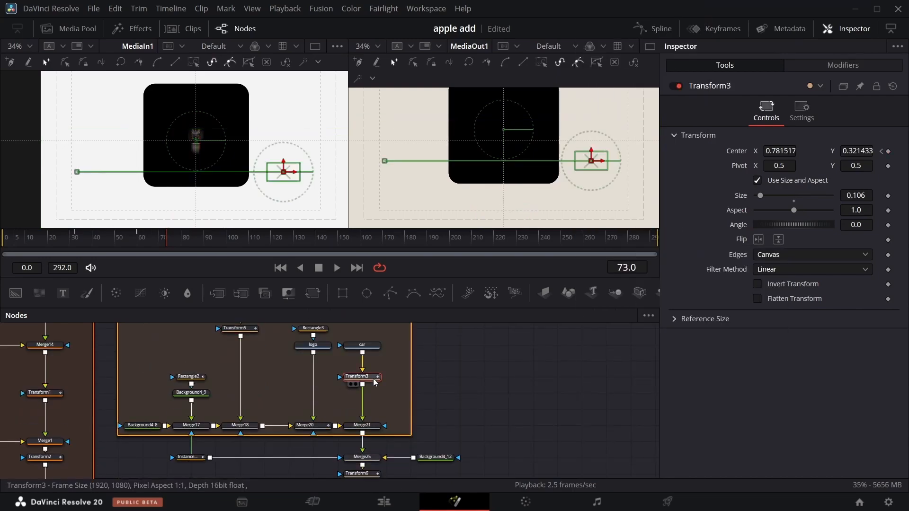
click(656, 29)
click(655, 29)
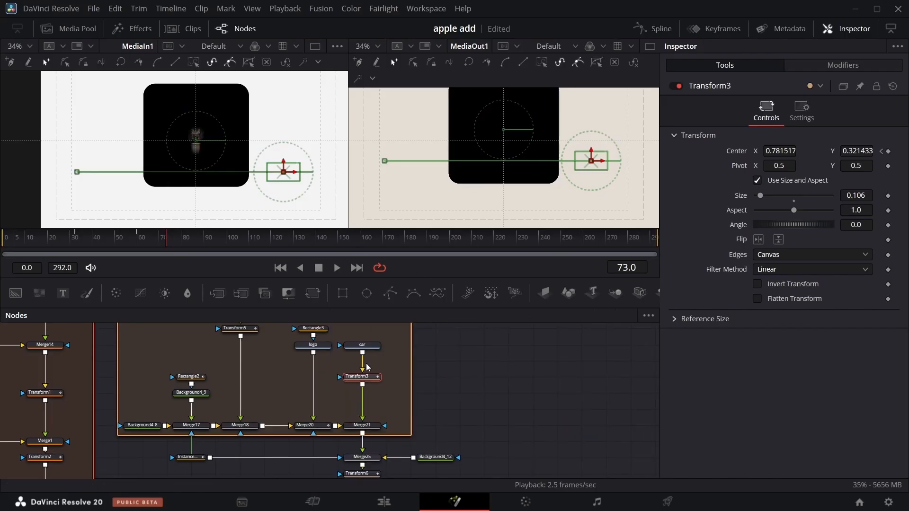
click(650, 27)
right_click(573, 398)
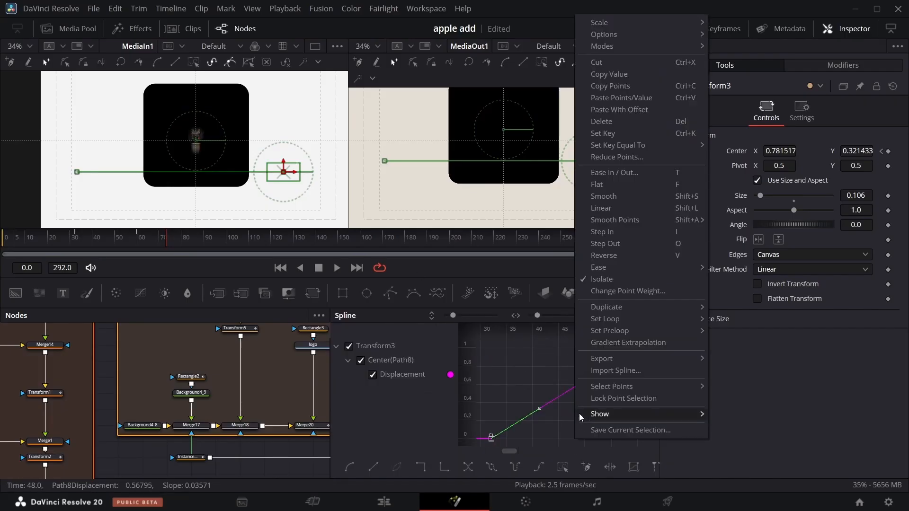
click(739, 303)
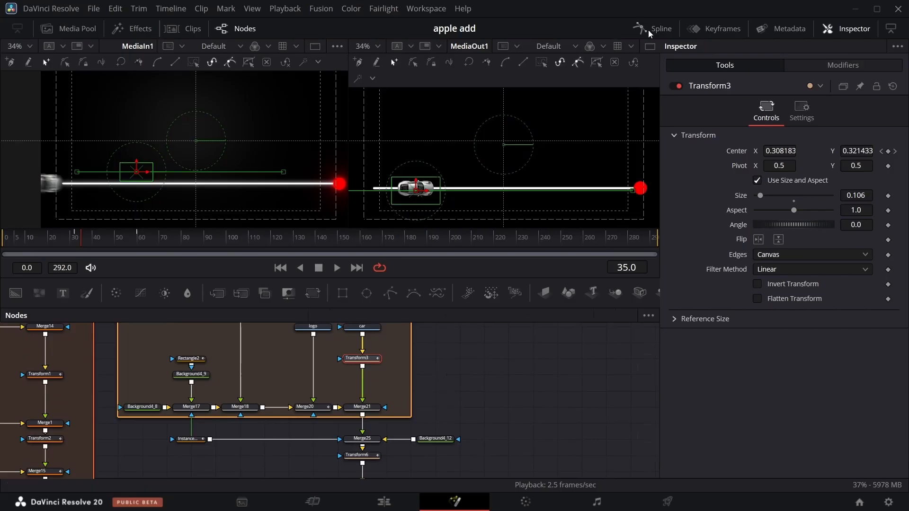
- Lower the first keyframe's handle on Transform3's displacement curve to slow the car's start, and scrub through the animation
click(655, 28)
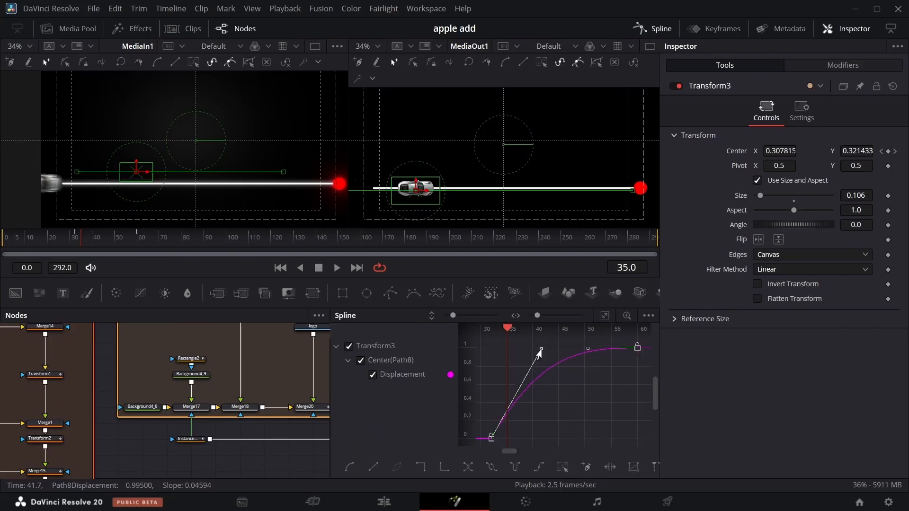
drag(587, 388, 592, 424)
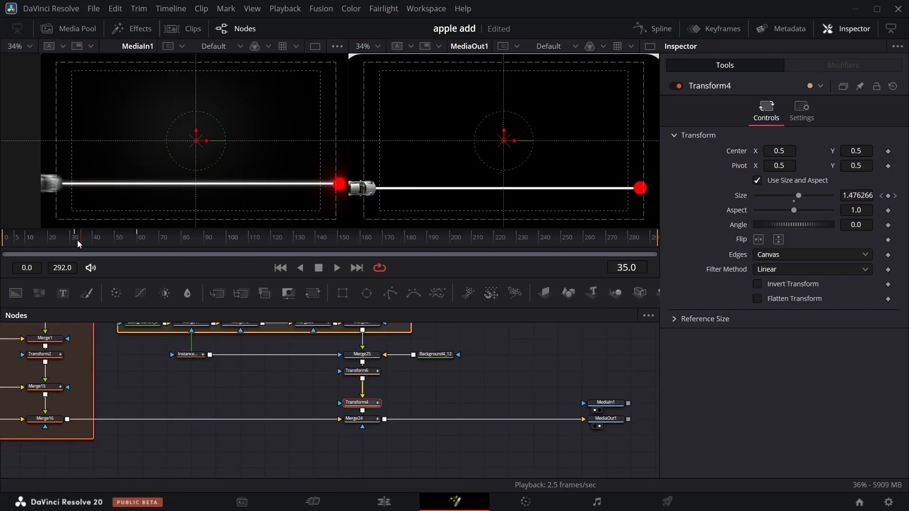
drag(92, 241, 131, 246)
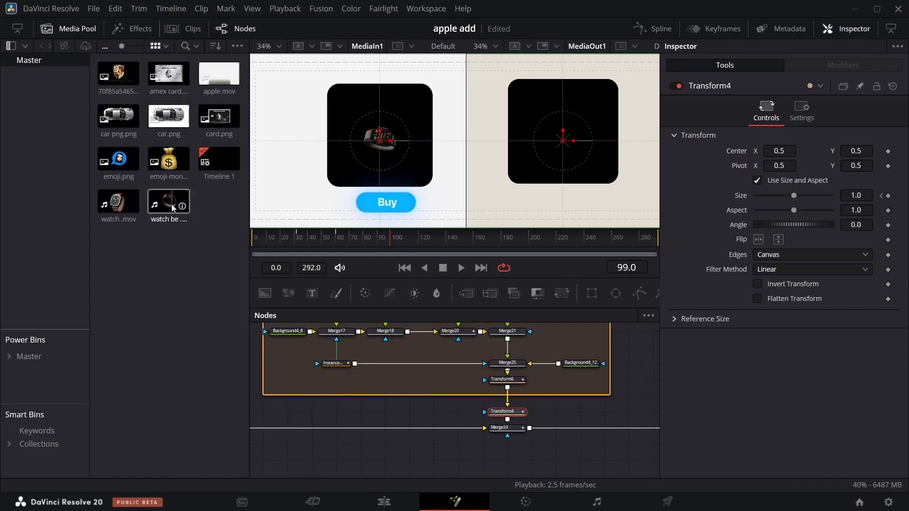
- Bring the watch be .mov clip into the node graph above MediaIn1 and rename its node WATCH
drag(157, 210, 165, 201)
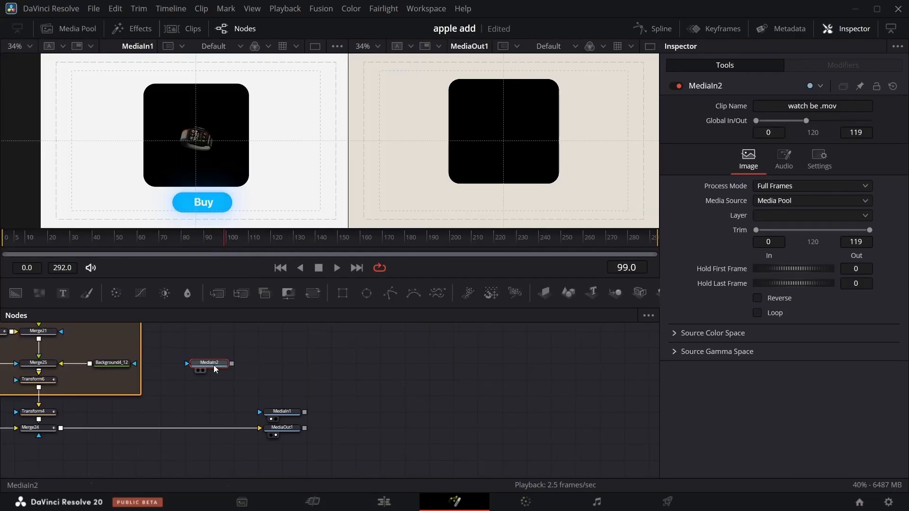
key(F2)
text(WATCH)
key(Return)
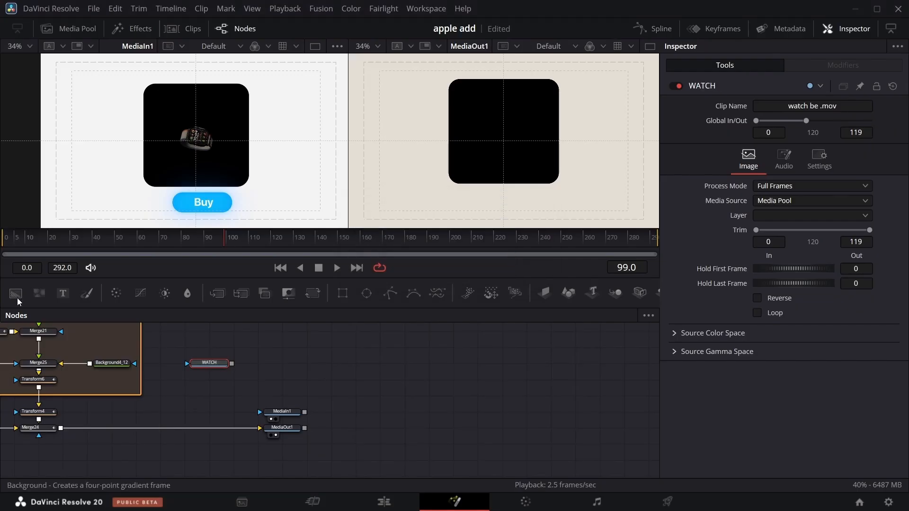
- Paste a transparent Background node beside WATCH, then merge WATCH over it and view the merge
key(ctrl+v)
click(199, 367)
drag(223, 350, 207, 380)
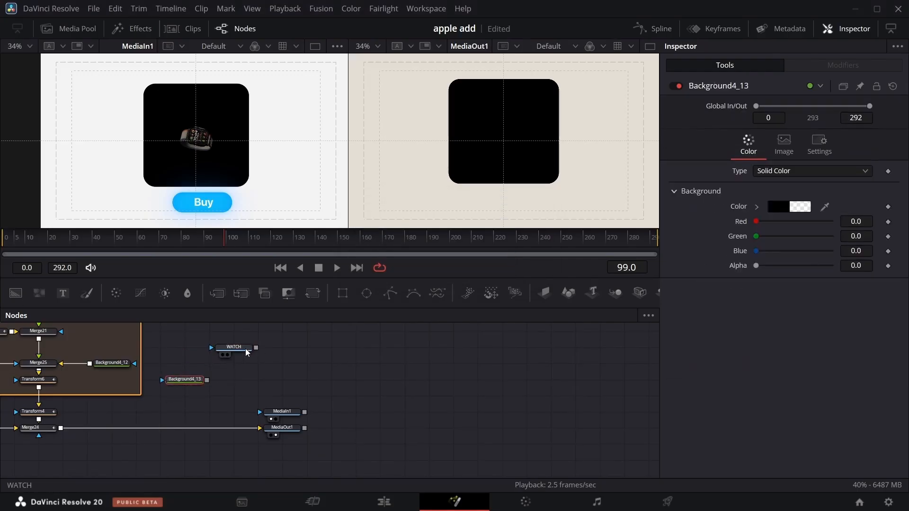
drag(233, 380, 450, 215)
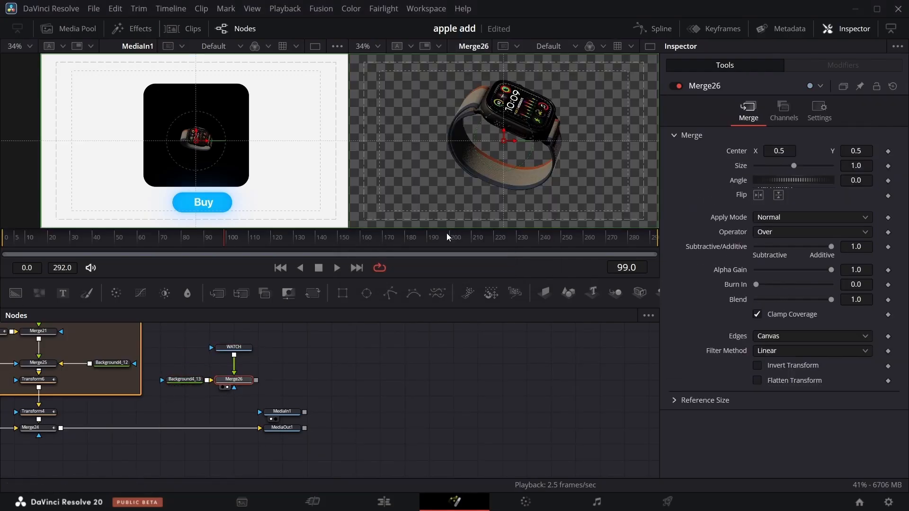
- Move WATCH up to make room above Merge26 and insert a Transform node between them
drag(236, 349, 236, 332)
scroll(263, 355, up, 3)
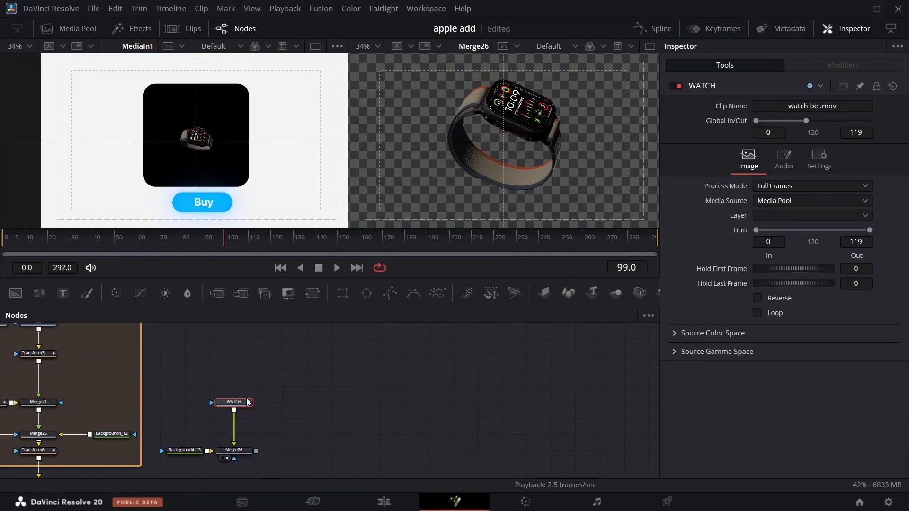
drag(245, 402, 245, 387)
click(312, 298)
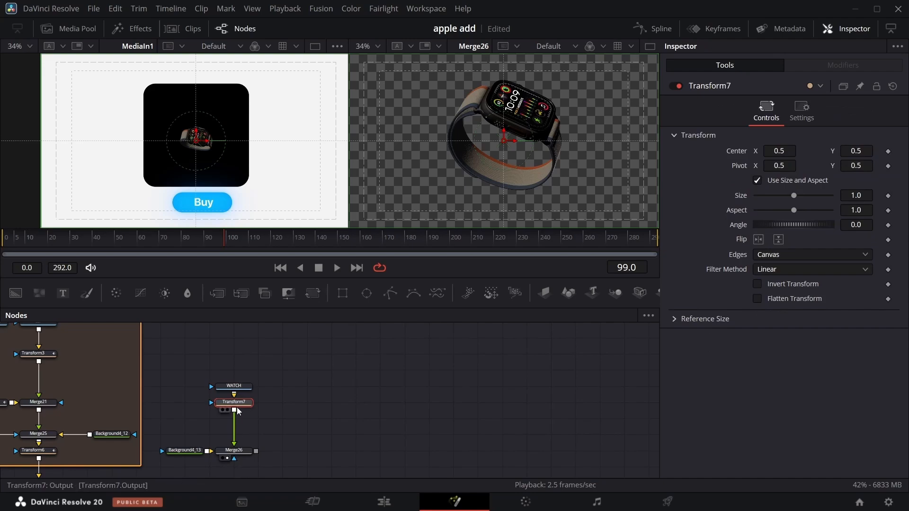
- Move Transform4 up beneath Transform6, then disconnect Merge24 from Transform4 and lower it slightly
scroll(237, 407, down, 3)
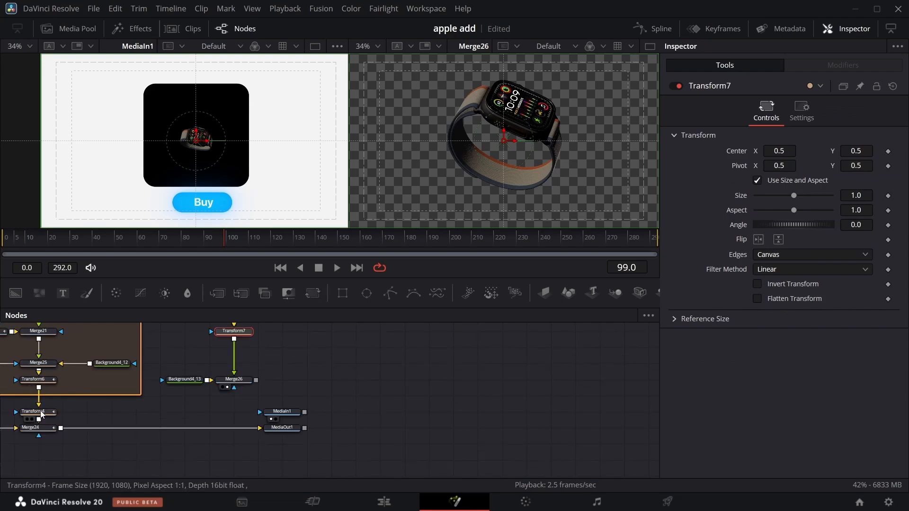
drag(42, 414, 42, 400)
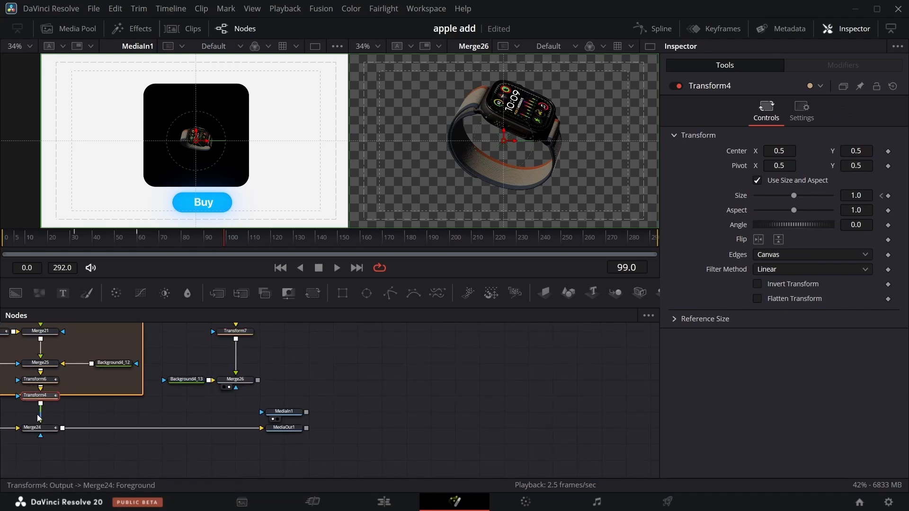
scroll(57, 414, down, 2)
click(62, 427)
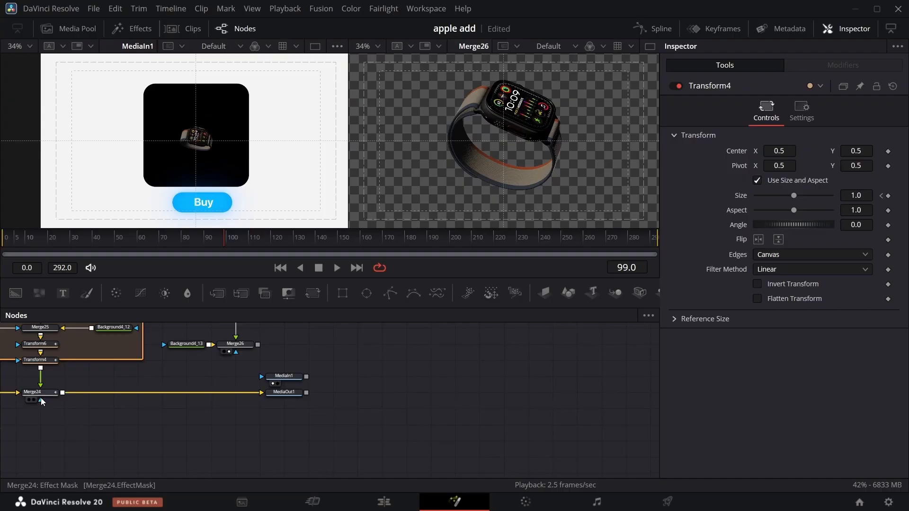
mouse_move(41, 392)
mouse_down()
mouse_move(41, 407)
mouse_move(36, 386)
mouse_up()
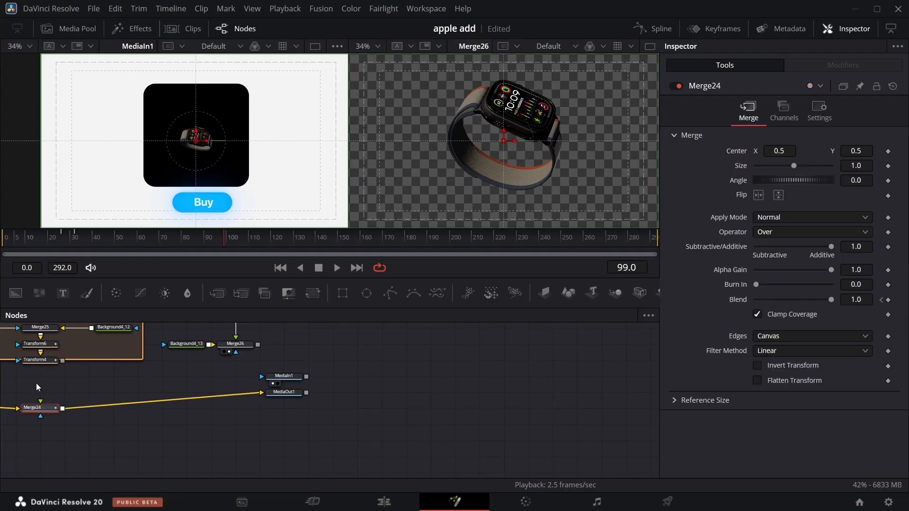
- Move MediaIn1 and MediaOut1 further along the node graph and place Merge24 beneath Merge26
click(281, 376)
ctrl+click(293, 395)
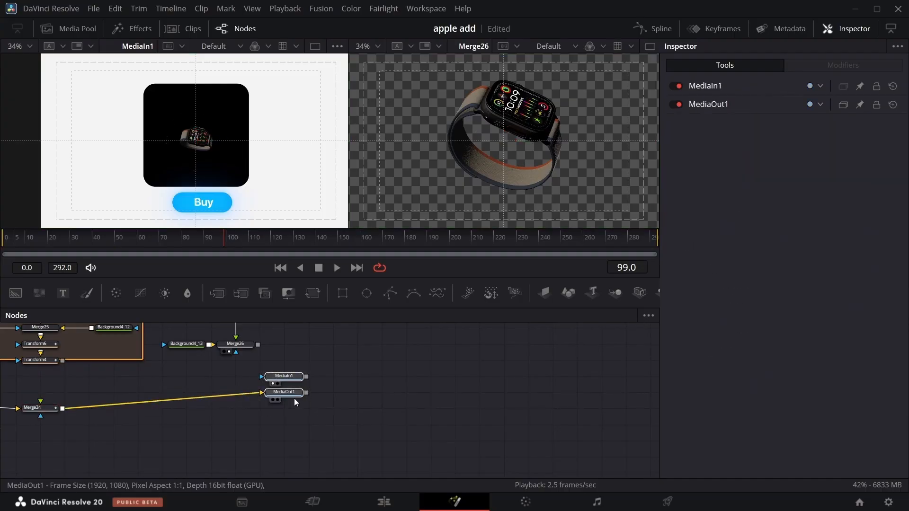
drag(293, 395, 444, 411)
drag(34, 409, 229, 408)
- Add a Background node below Transform4 and merge Transform4's output over it
drag(18, 295, 254, 379)
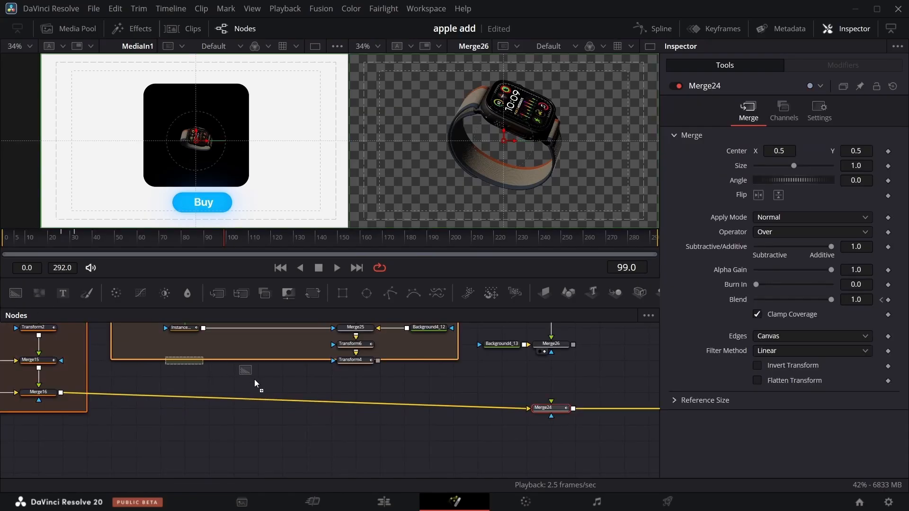
drag(330, 385, 314, 385)
drag(378, 361, 330, 392)
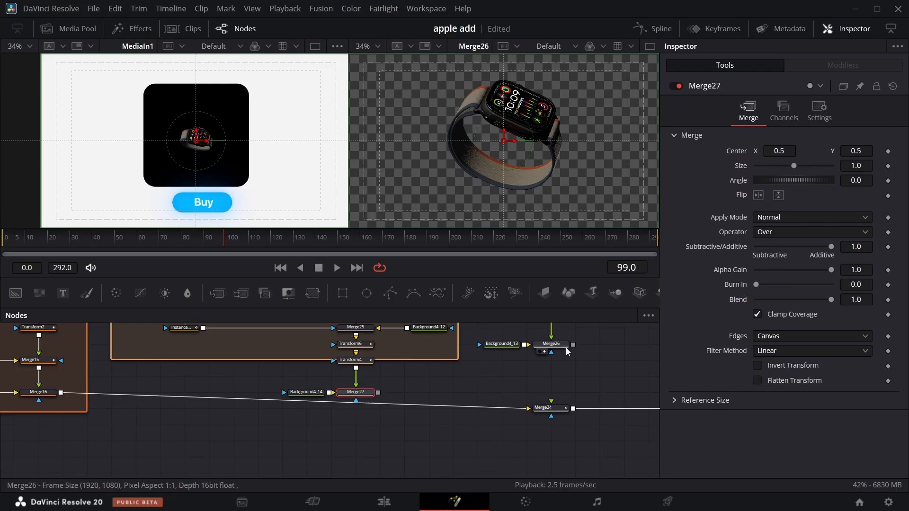
- Merge Merge26's output over Merge27, and align the new merge in one row with Merge27 and its Background
drag(569, 350, 379, 393)
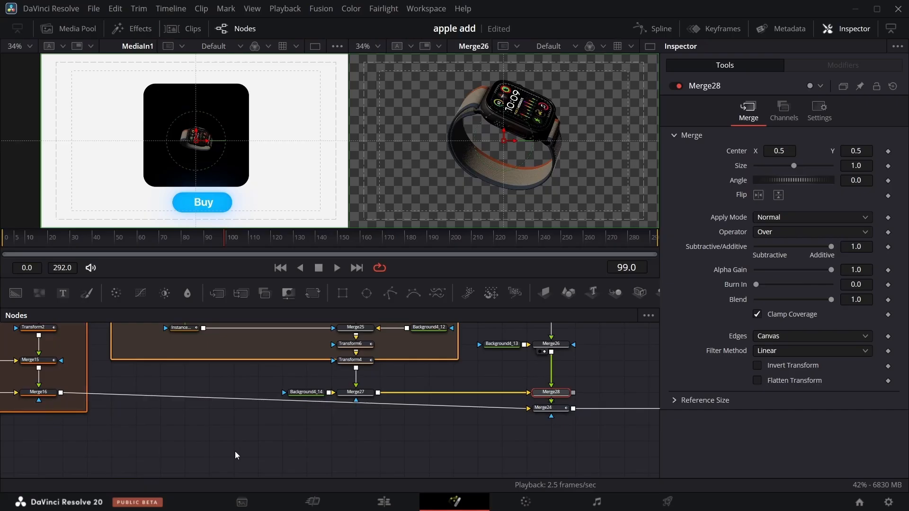
scroll(284, 455, right, 6)
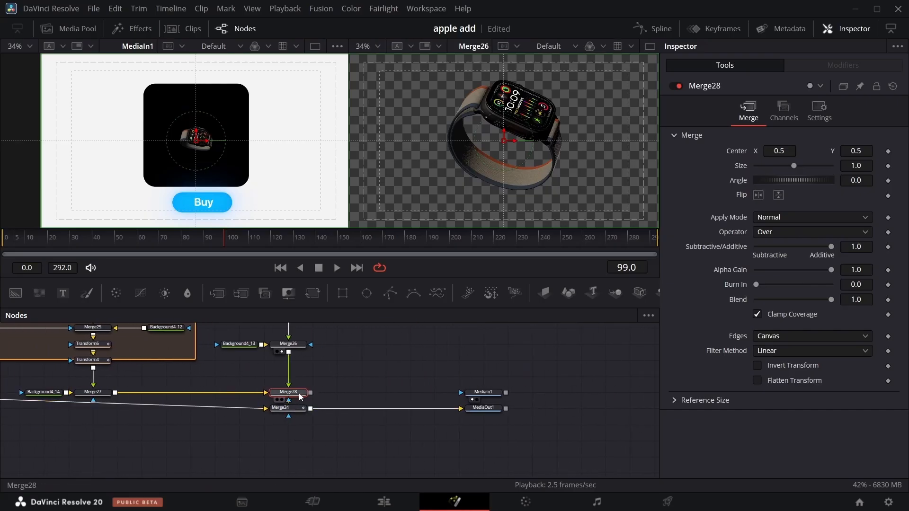
drag(302, 389, 303, 381)
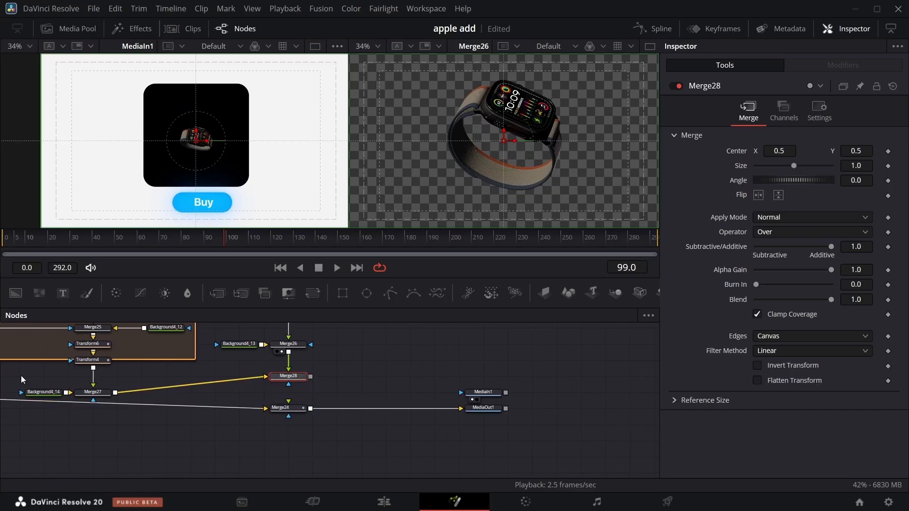
drag(14, 377, 88, 393)
drag(88, 393, 88, 376)
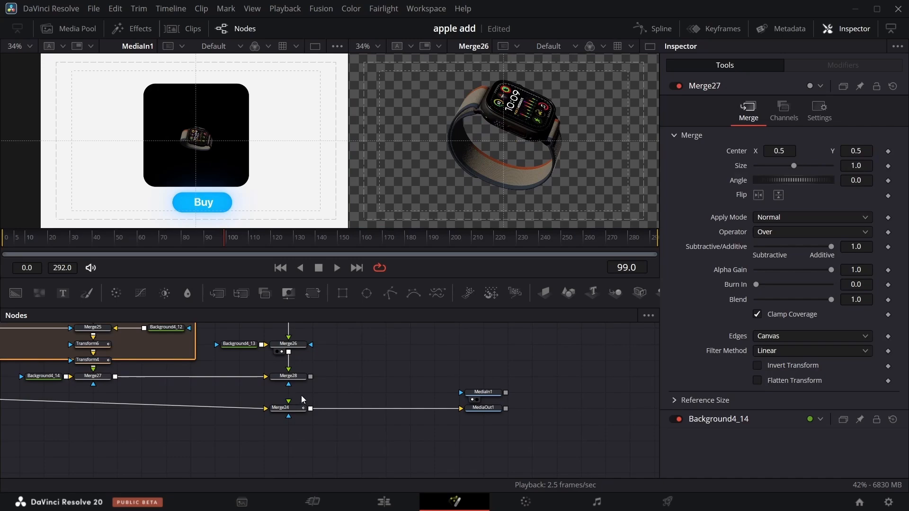
- Go to frame 103, add a Transform node between Merge28 and Merge24, and connect Merge28's output through it
scroll(331, 371, up, 4)
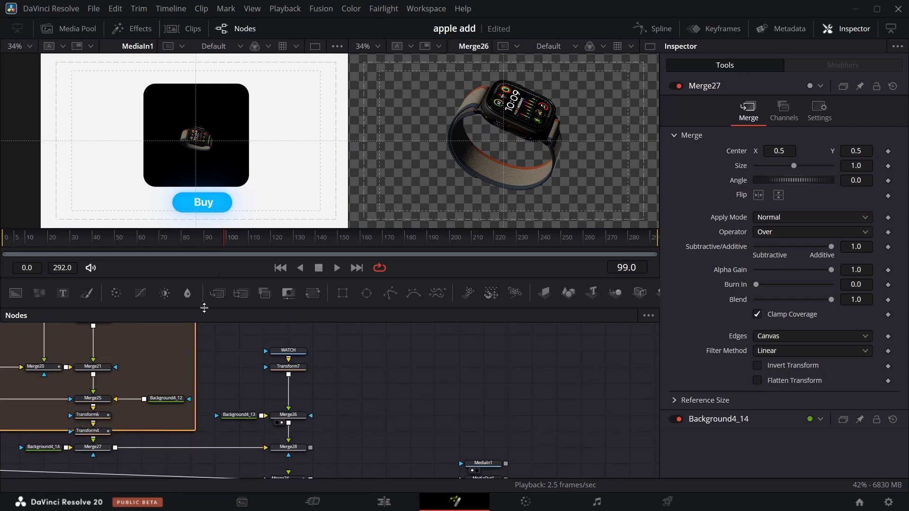
drag(219, 238, 234, 251)
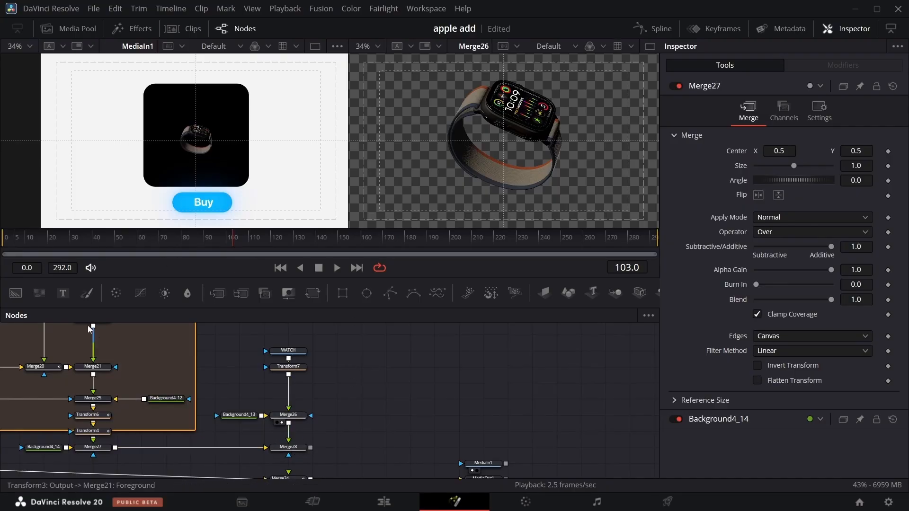
click(286, 448)
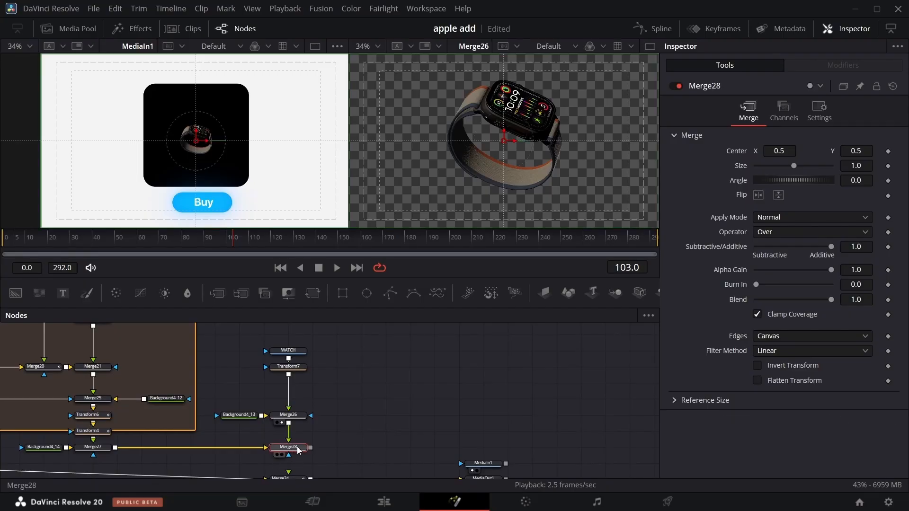
drag(317, 299, 343, 436)
drag(299, 474, 301, 473)
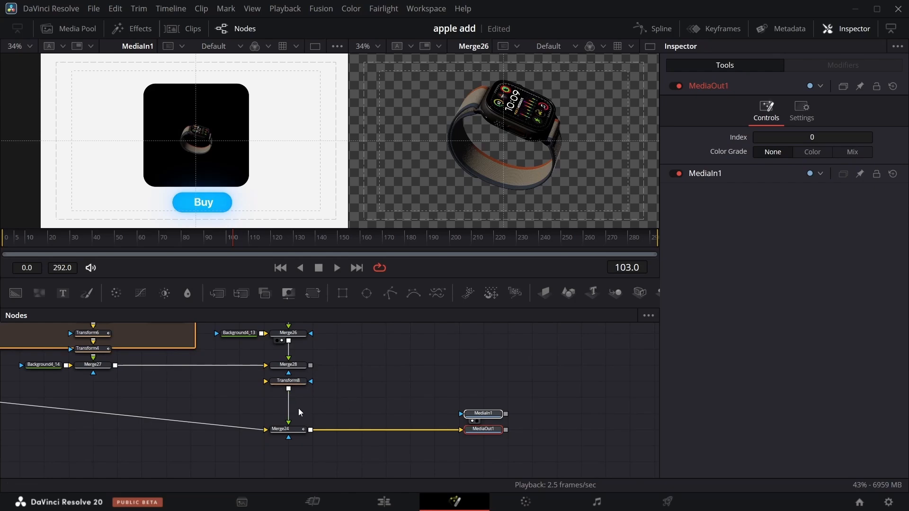
drag(297, 388, 296, 404)
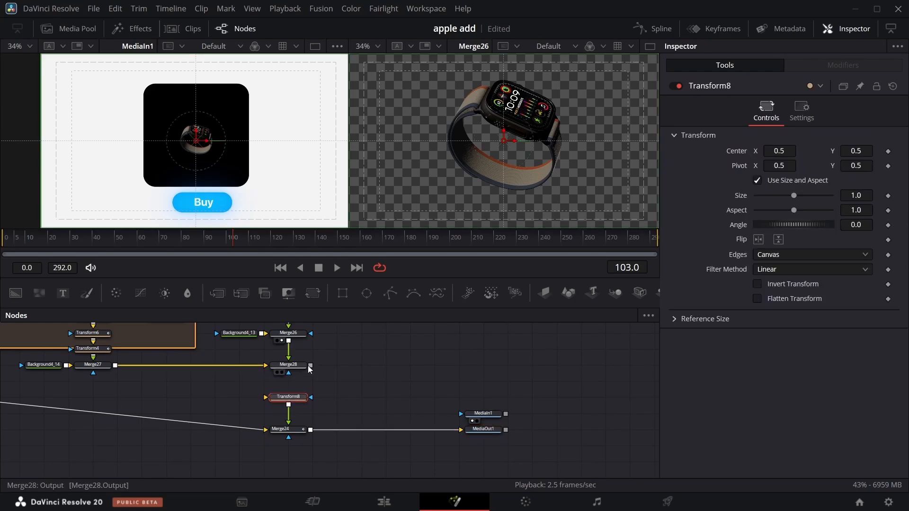
drag(311, 365, 293, 387)
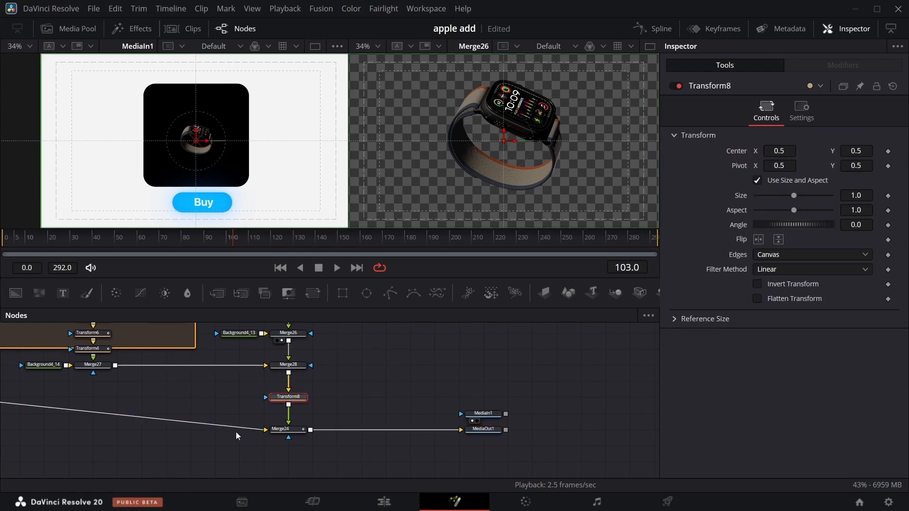
- Add a Background node beside Transform7 and mask it with a Rectangle node
scroll(345, 371, up, 3)
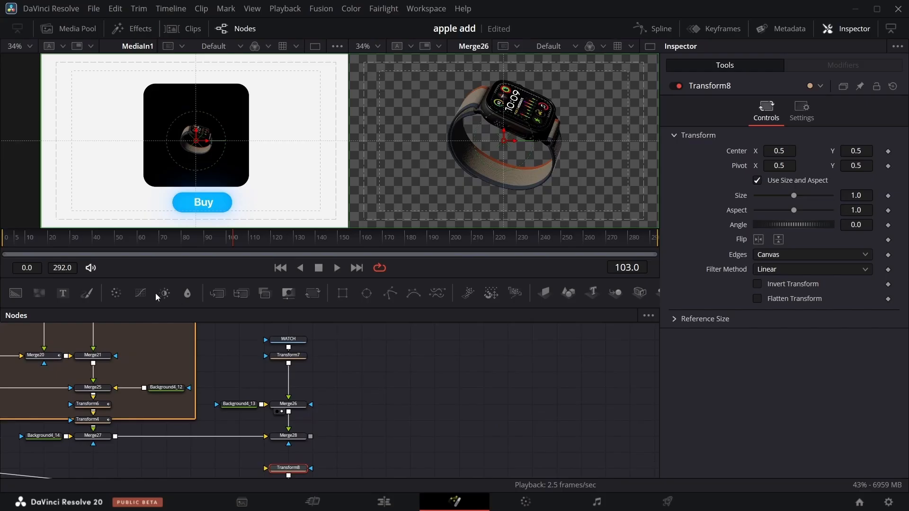
drag(16, 294, 356, 373)
drag(343, 293, 361, 355)
drag(381, 356, 368, 372)
- Fit the rectangle mask to the reference Buy button: center 0.519433, 0.147472, width 0.187, height 0.116, corner radius 1.0
drag(196, 141, 200, 202)
drag(794, 263, 781, 263)
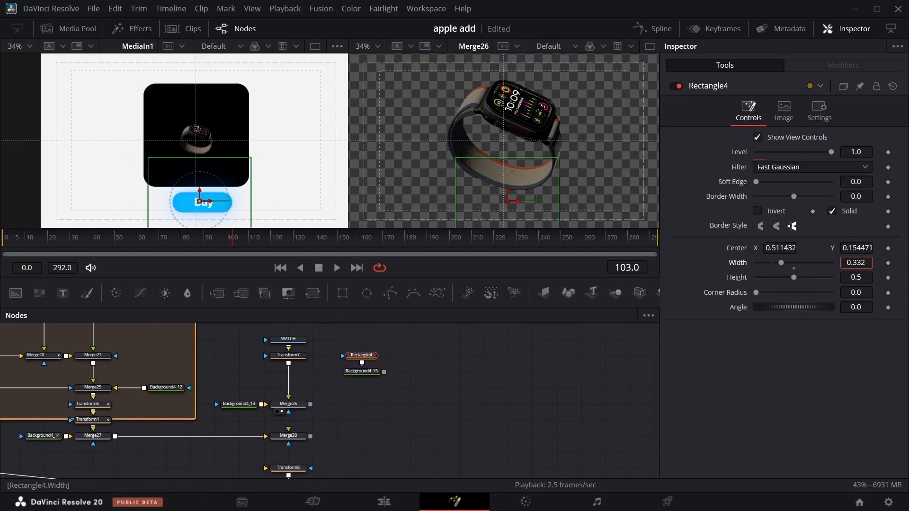
drag(856, 262, 812, 263)
drag(780, 248, 785, 248)
drag(856, 263, 837, 263)
drag(781, 248, 782, 248)
drag(856, 263, 850, 262)
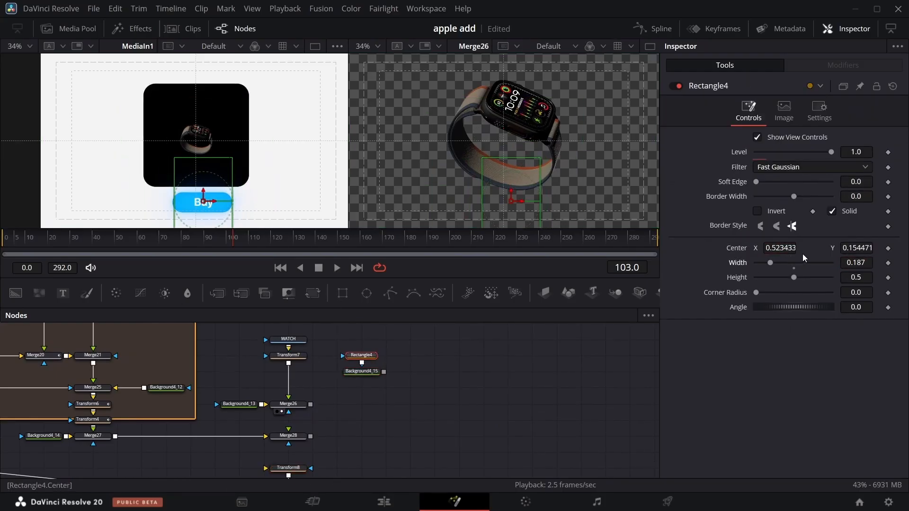
drag(781, 248, 779, 249)
drag(857, 278, 674, 277)
drag(870, 249, 867, 251)
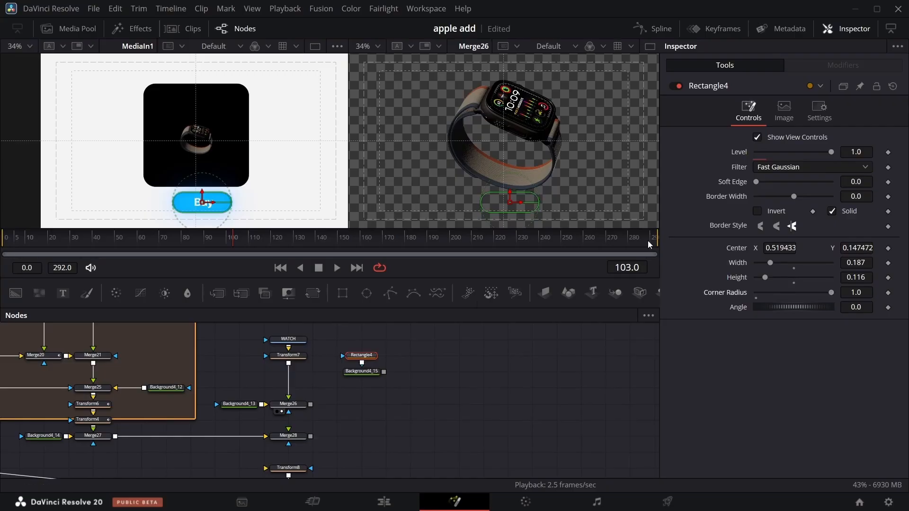
- Sample the reference button's blue as the masked Background's color, merge it over Merge26, and move its nodes up
click(368, 372)
drag(825, 208, 225, 203)
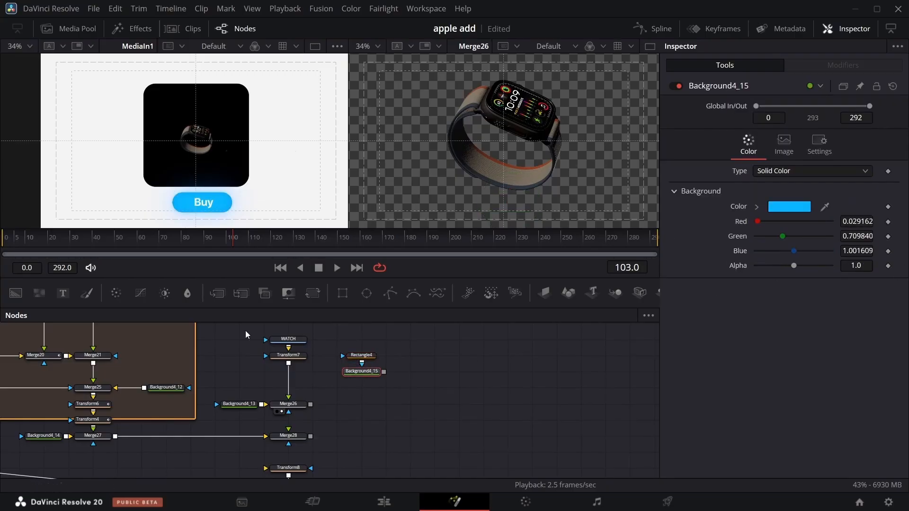
drag(384, 372, 310, 405)
drag(331, 342, 394, 383)
drag(375, 372, 375, 356)
- Merge a Text node over the blue button background and enter "Buy" in SF Pro Display Bold
drag(63, 293, 362, 364)
click(316, 389)
click(822, 273)
scroll(805, 141, down, 4)
click(796, 219)
click(688, 201)
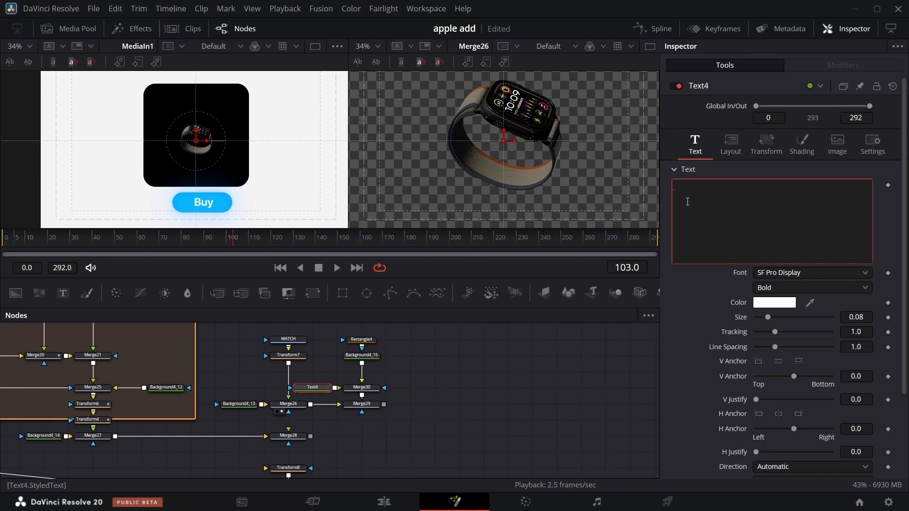
text(B)
text(uy)
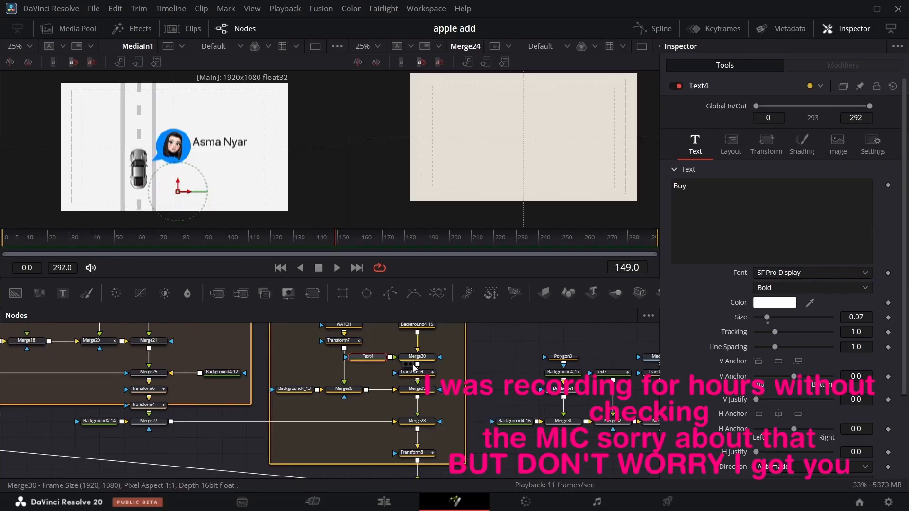
- Select Transform9 below Merge30 and scrub back to frame 76 to review the button's scale animation
scroll(394, 392, up, 2)
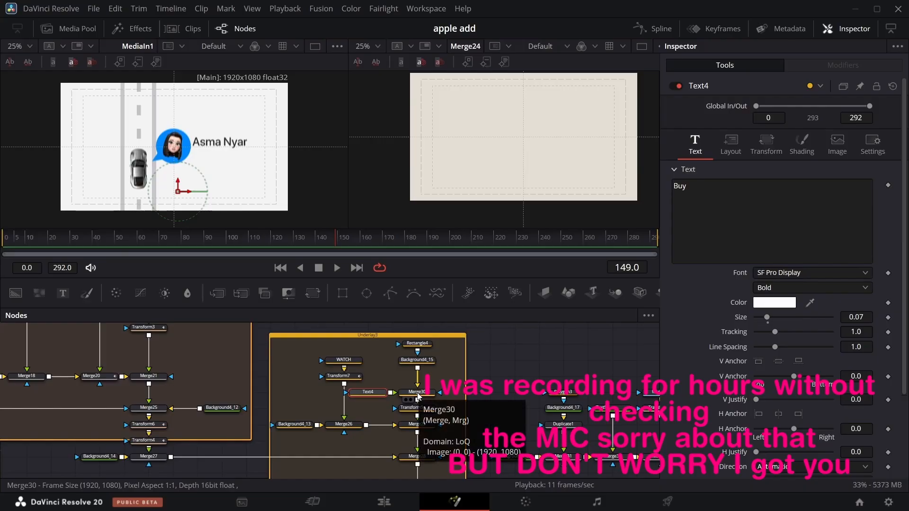
click(414, 408)
drag(331, 245, 179, 251)
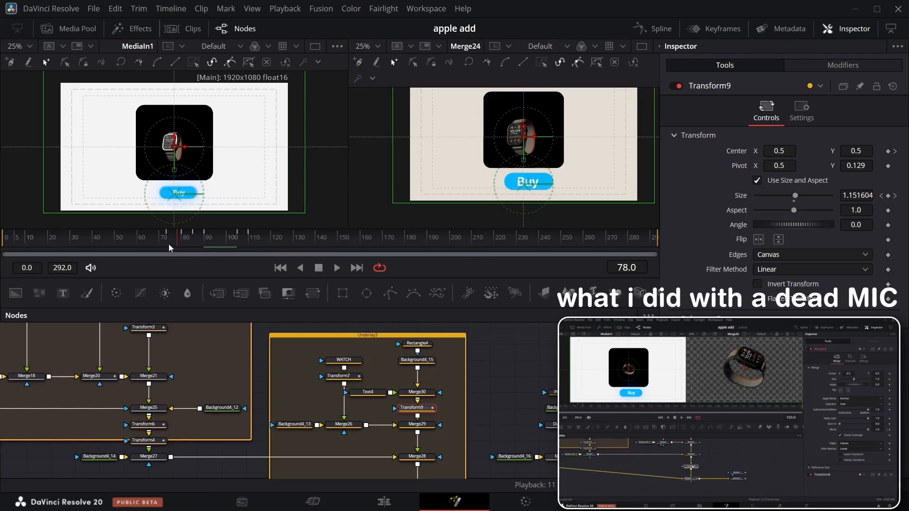
click(171, 246)
scroll(356, 412, up, 2)
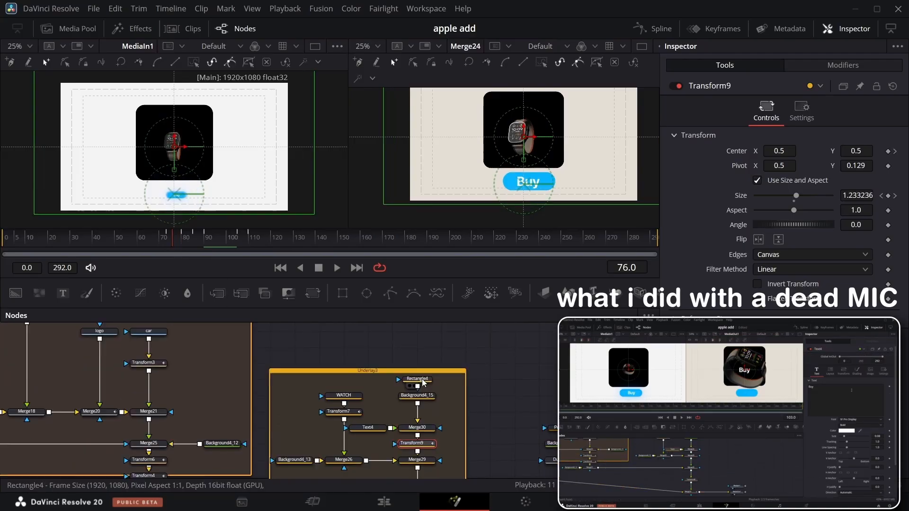
- Review Transform7's size keyframes for the watch at frames 70 and 85
click(356, 412)
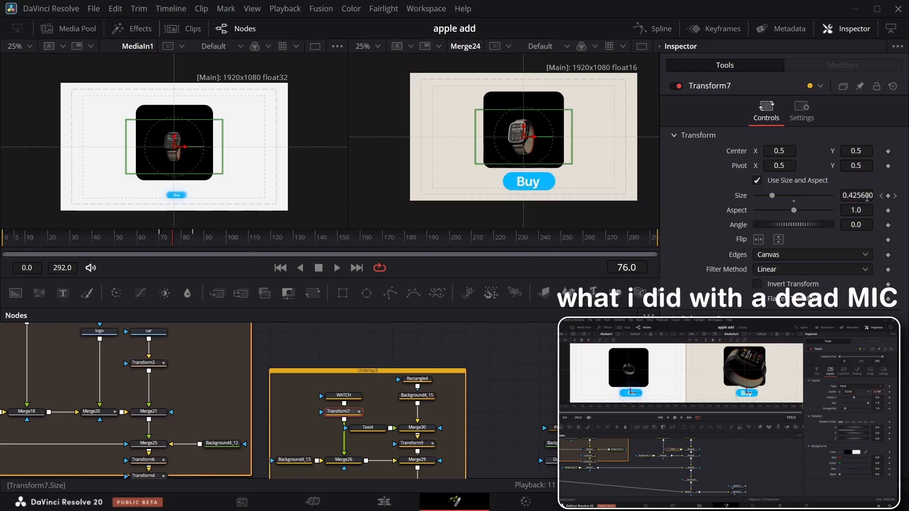
click(895, 196)
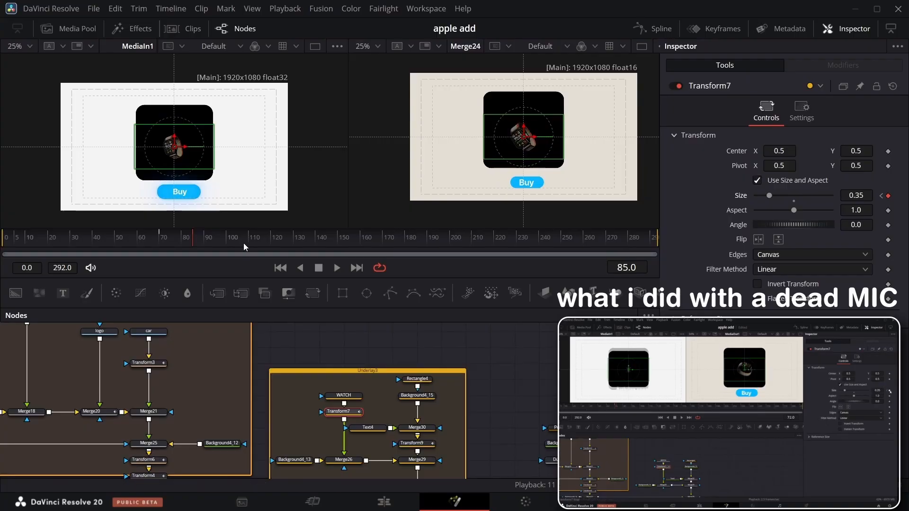
mouse_move(191, 244)
mouse_down()
mouse_move(161, 247)
mouse_move(193, 237)
mouse_up()
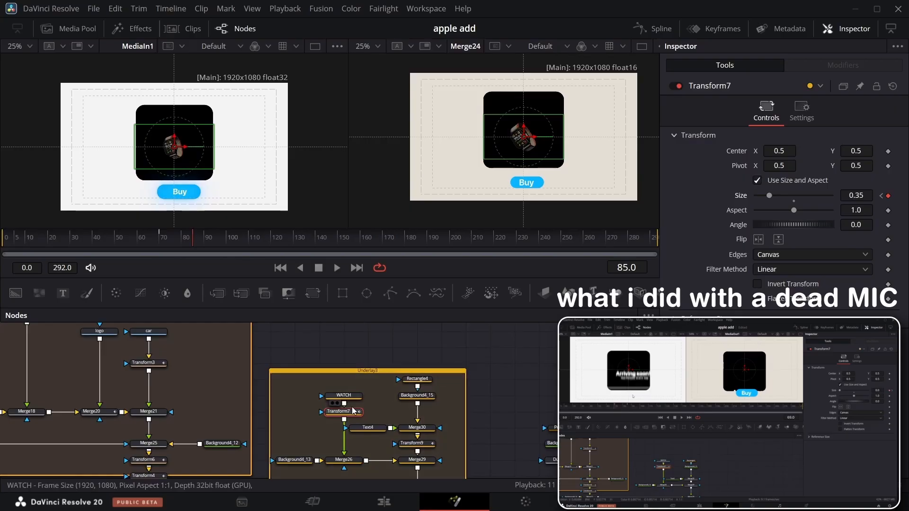
click(160, 236)
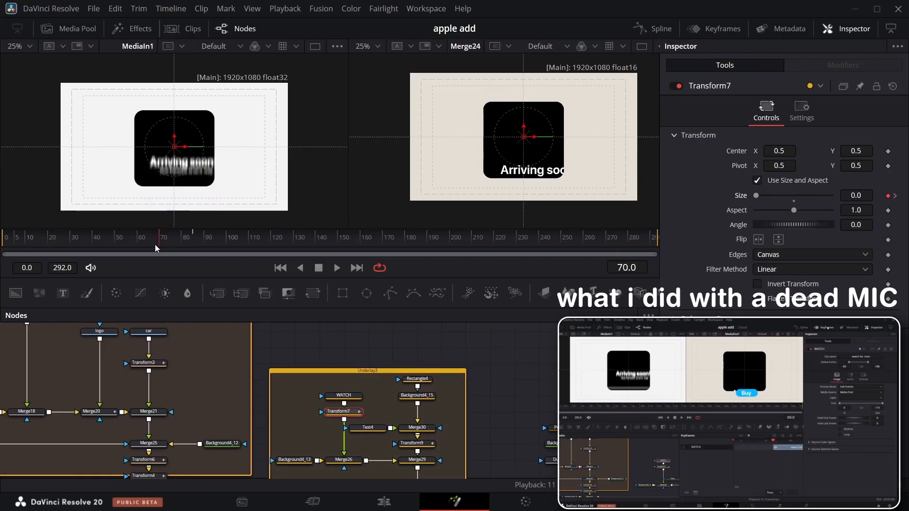
drag(192, 240, 195, 243)
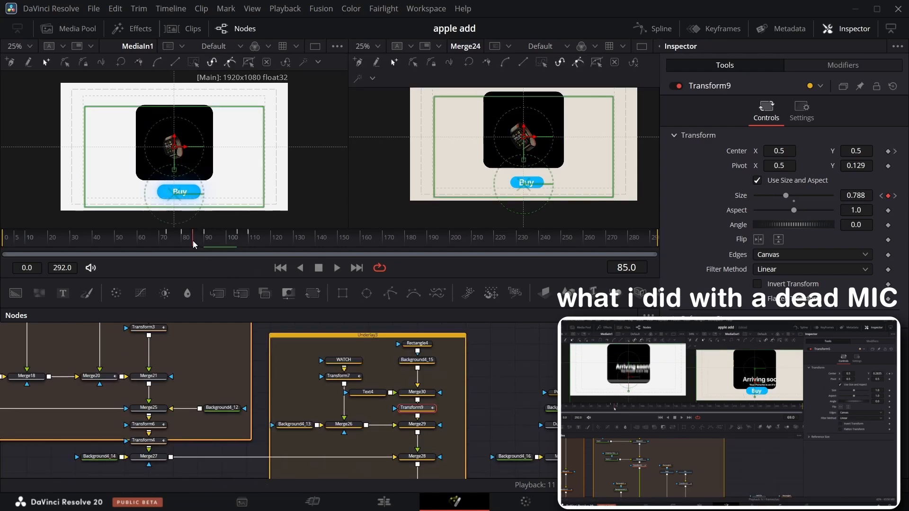
- Scrub to frame 89 and show Transform9's displacement and size curves fitted in the spline editor
mouse_move(194, 245)
mouse_down()
mouse_move(172, 242)
mouse_move(210, 243)
mouse_move(202, 245)
mouse_up()
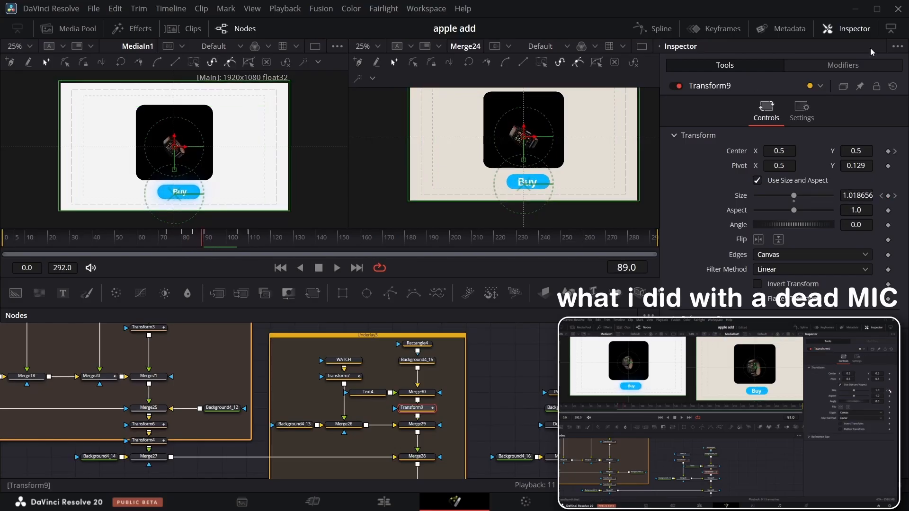
click(671, 31)
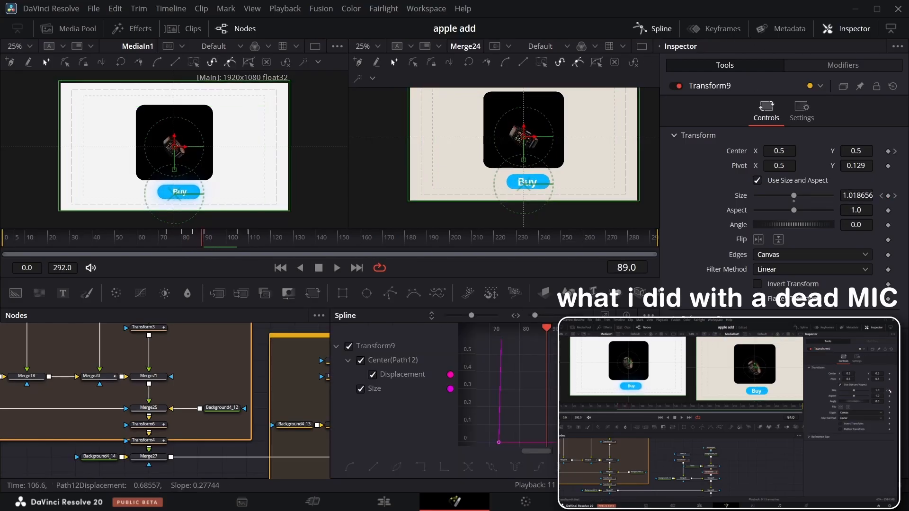
click(605, 315)
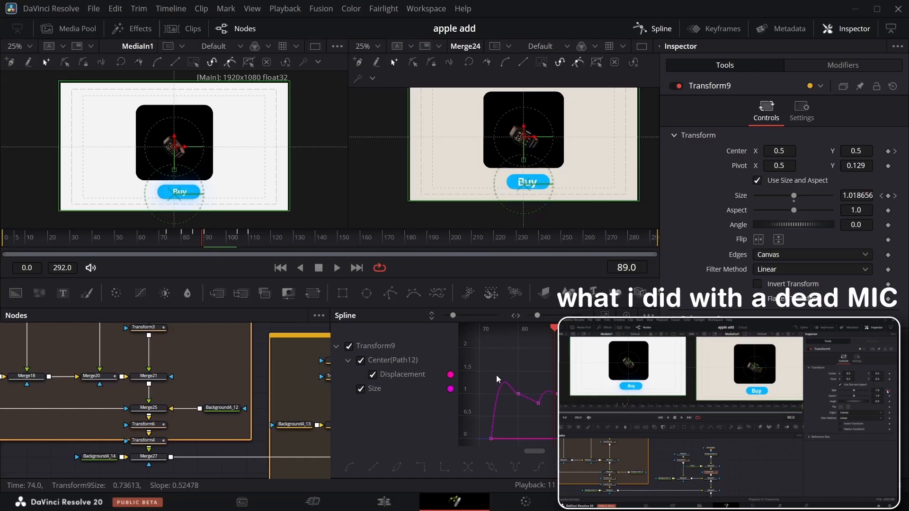
- Box-select the size keyframes after the first peak in Transform9's spline to expose their handles, and close the spline editor
drag(496, 375, 569, 413)
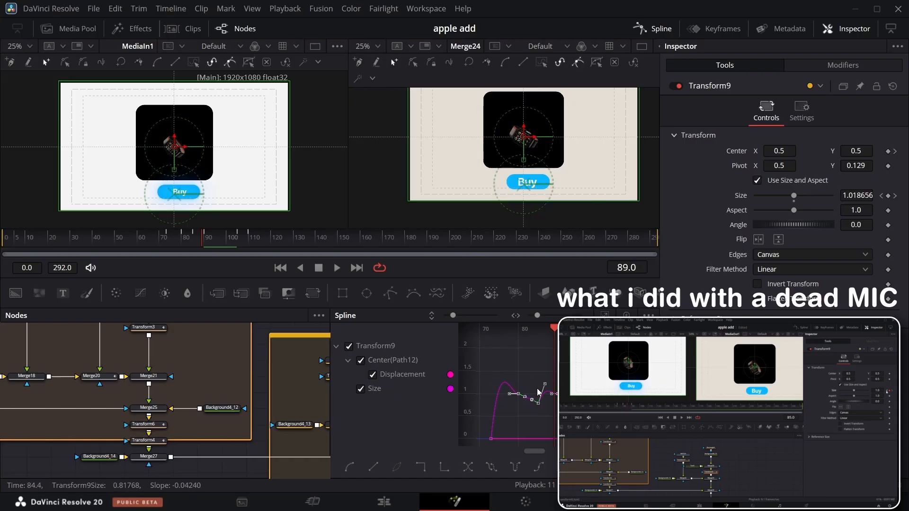
click(660, 32)
- Select Transform8 below Merge28 and scrub to frame 92
scroll(444, 430, down, 3)
click(422, 421)
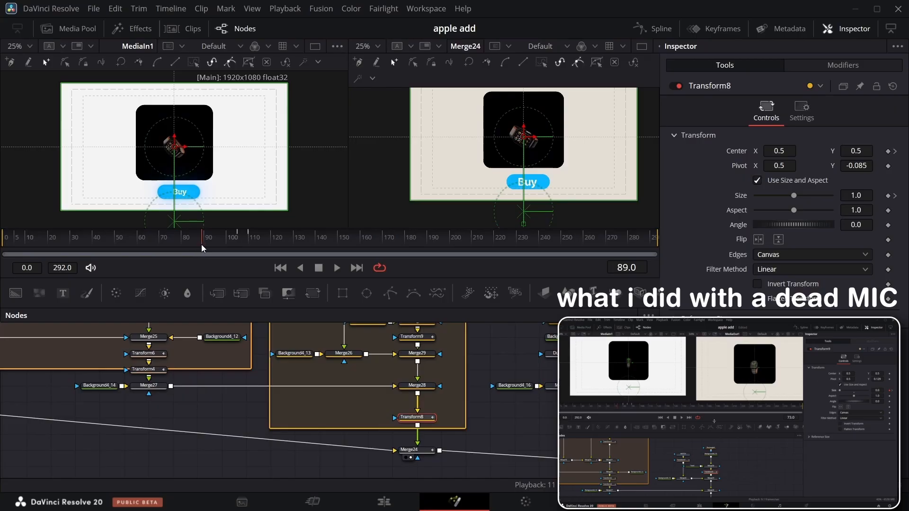
drag(203, 244, 209, 243)
- View the WATCH node, show its clip in the keyframes editor and play it from frame 70
scroll(350, 377, up, 3)
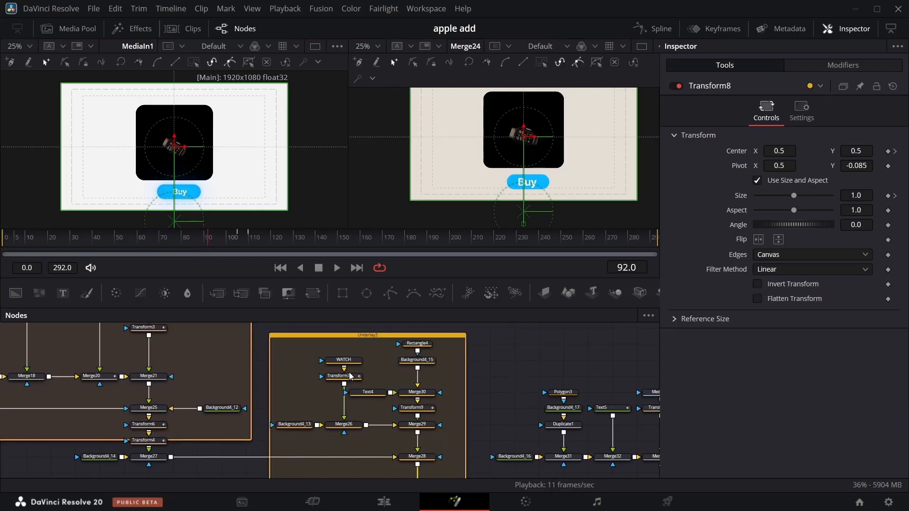
click(337, 368)
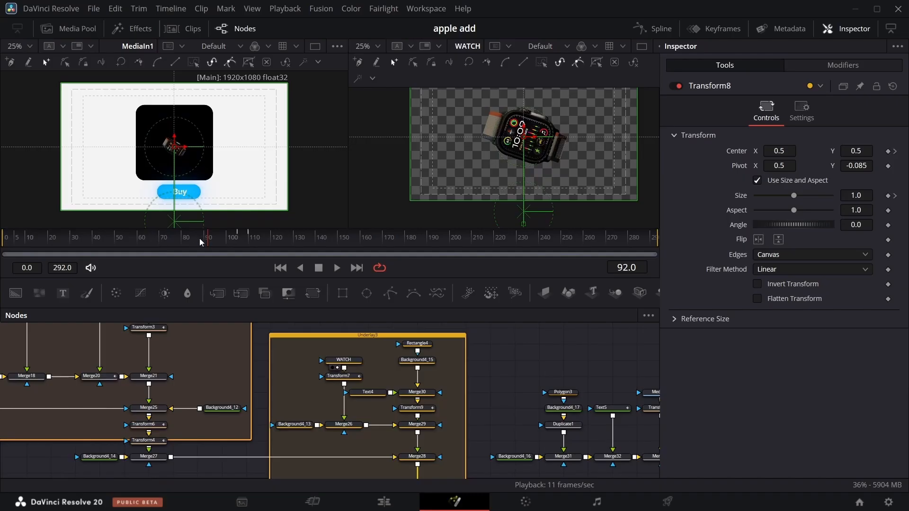
drag(200, 237, 160, 243)
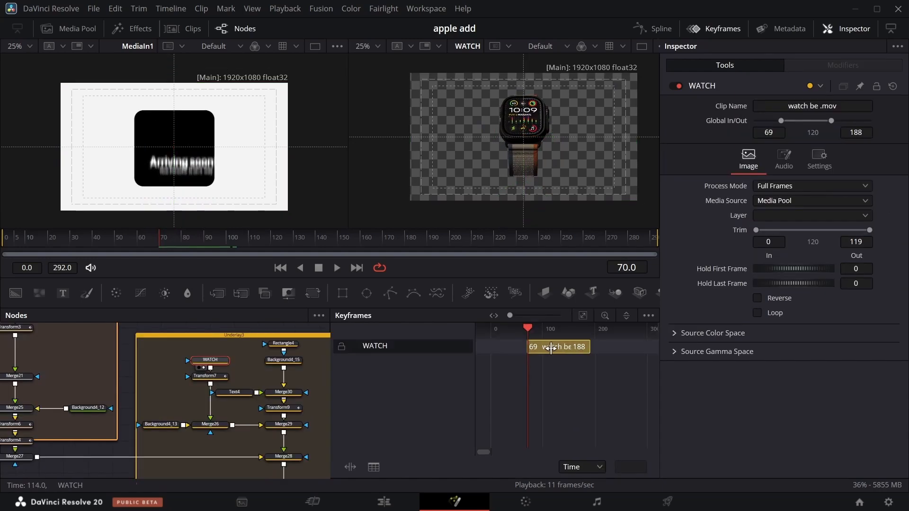
mouse_move(551, 349)
mouse_down()
mouse_move(567, 346)
mouse_move(550, 350)
mouse_up()
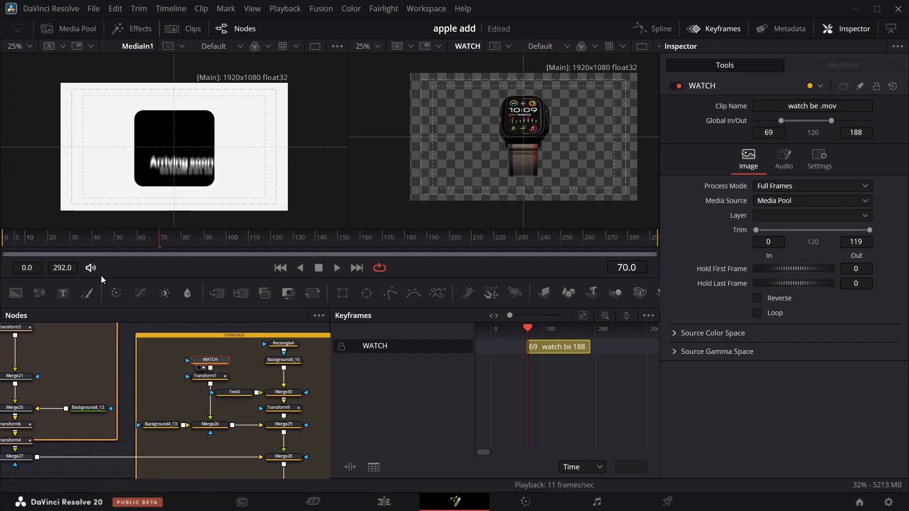
key(space)
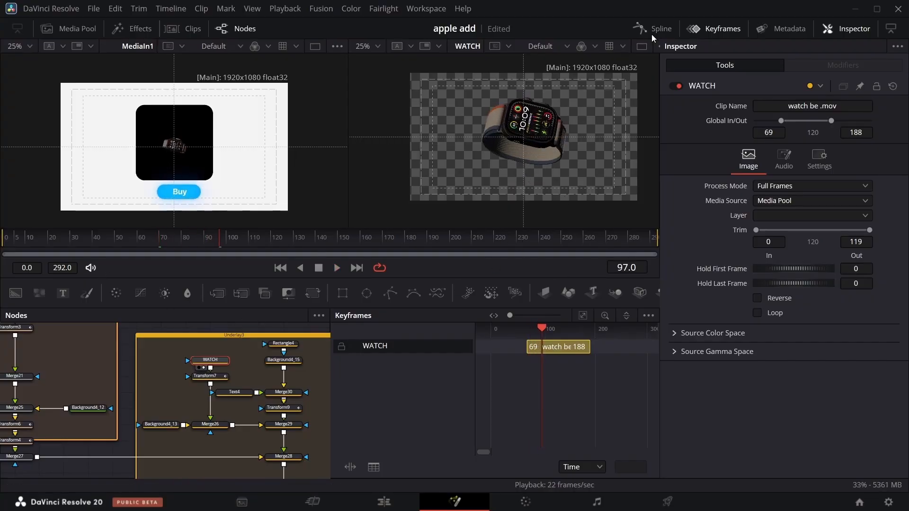
- Review Transform8's center and size keyframes at frames 105 and 110 with Merge24 in the viewer
click(712, 29)
scroll(286, 420, down, 3)
click(285, 420)
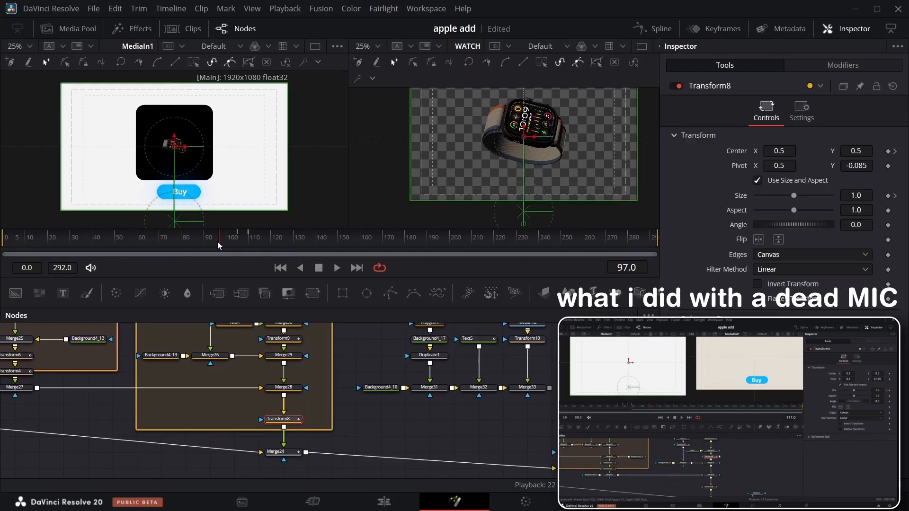
mouse_move(220, 243)
mouse_down()
mouse_move(256, 237)
mouse_move(237, 240)
mouse_up()
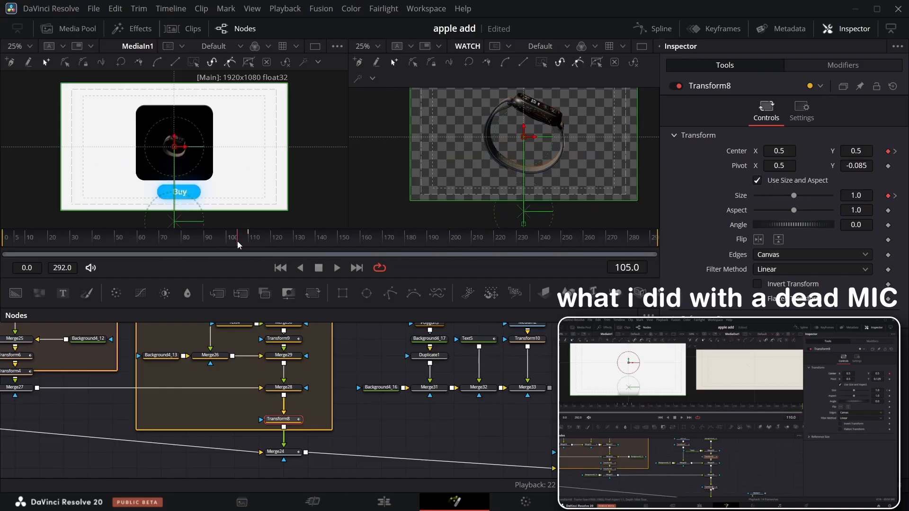
click(277, 460)
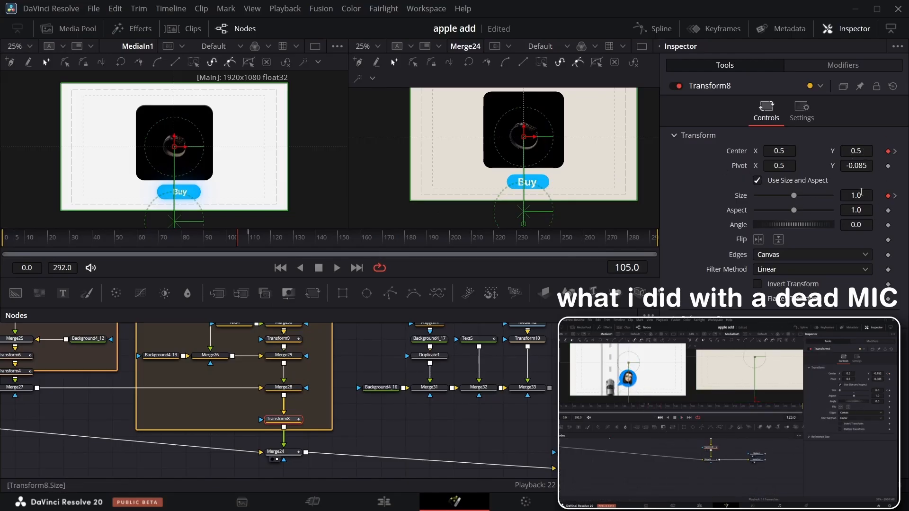
drag(237, 240, 248, 240)
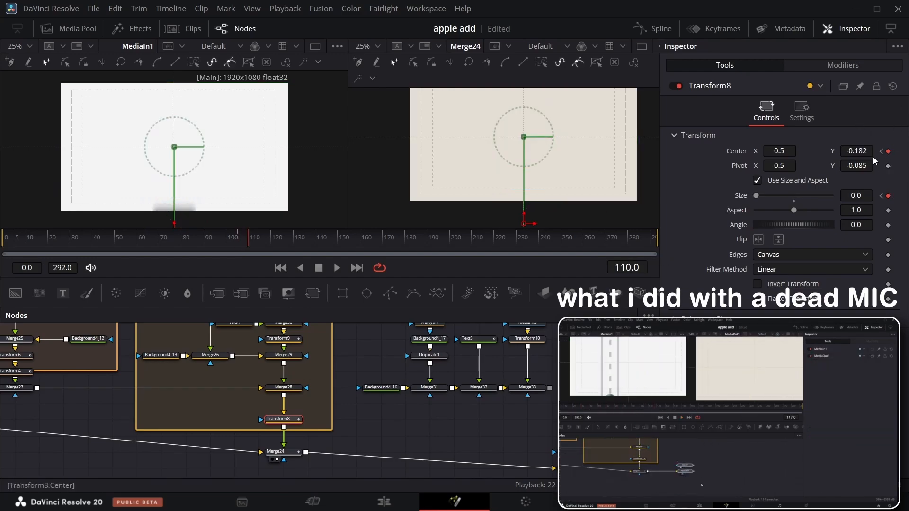
- Scrub from frame 101 to frame 111 to review the watch scene's exit animation
scroll(592, 168, down, 3)
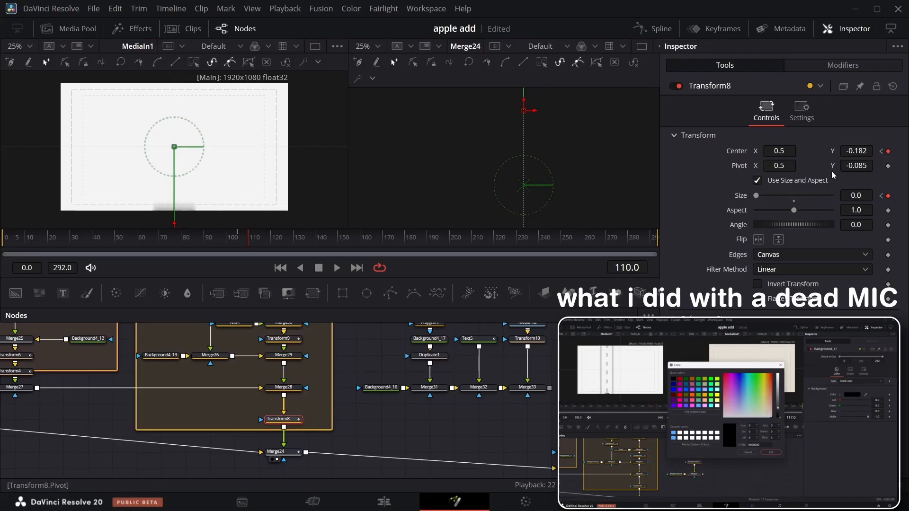
click(228, 238)
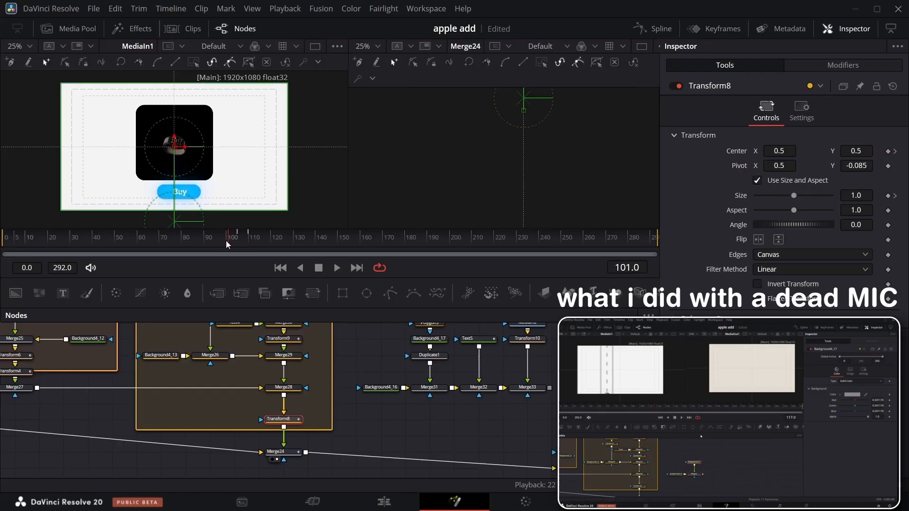
drag(226, 240, 252, 243)
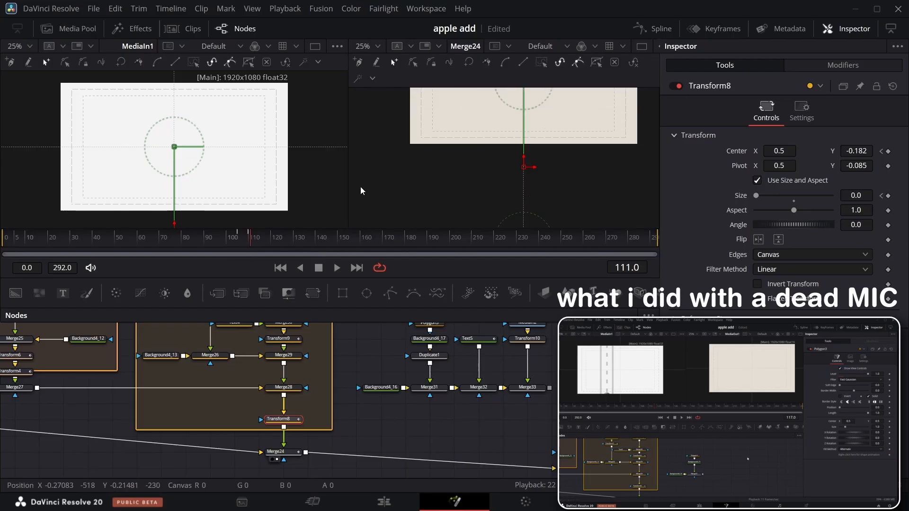
- View Merge33 and select Polygon3 to examine both ends of the vertical road line's path
click(521, 396)
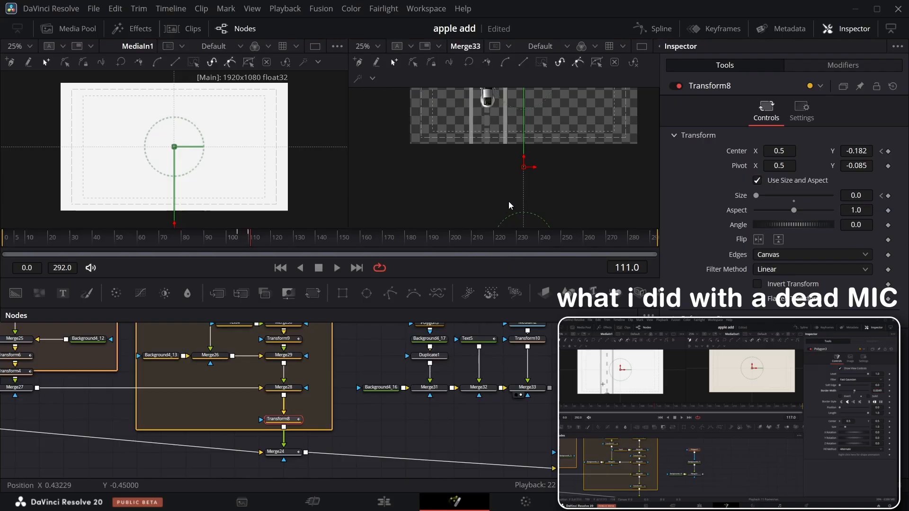
scroll(508, 201, up, 3)
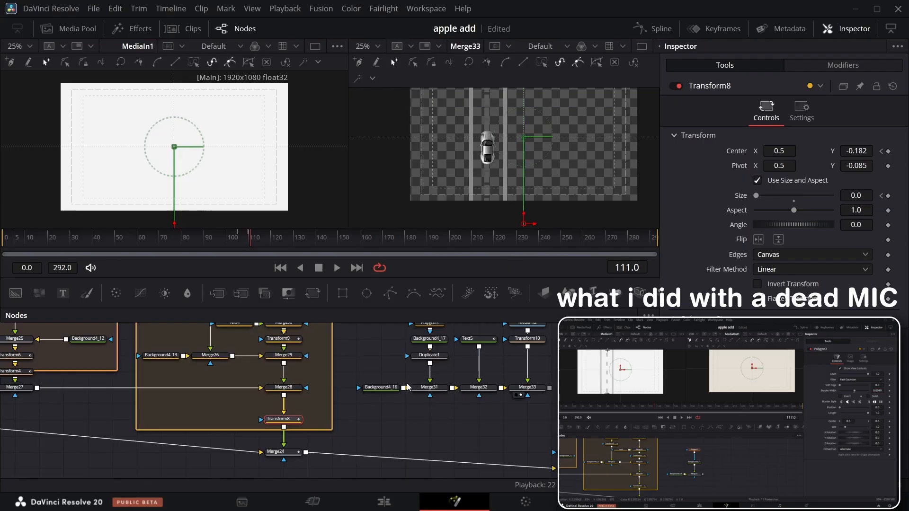
scroll(407, 387, up, 3)
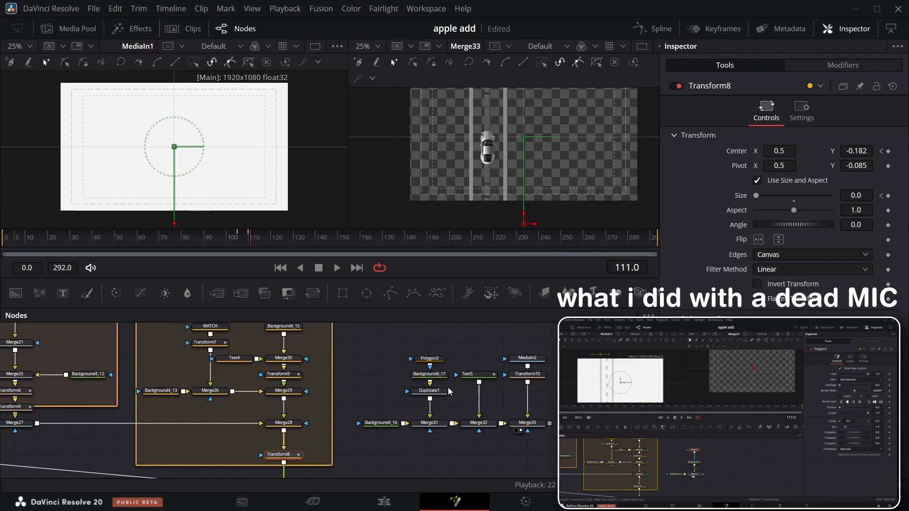
click(429, 359)
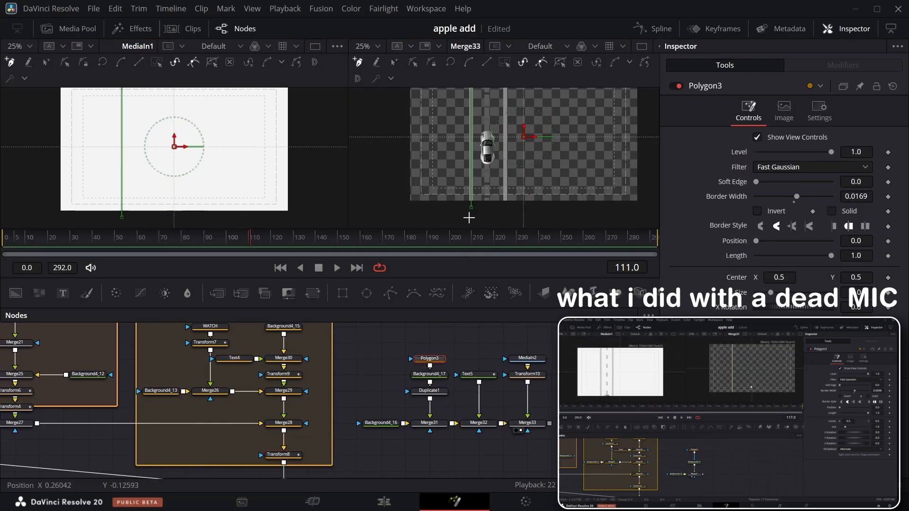
scroll(482, 155, up, 3)
scroll(472, 124, down, 3)
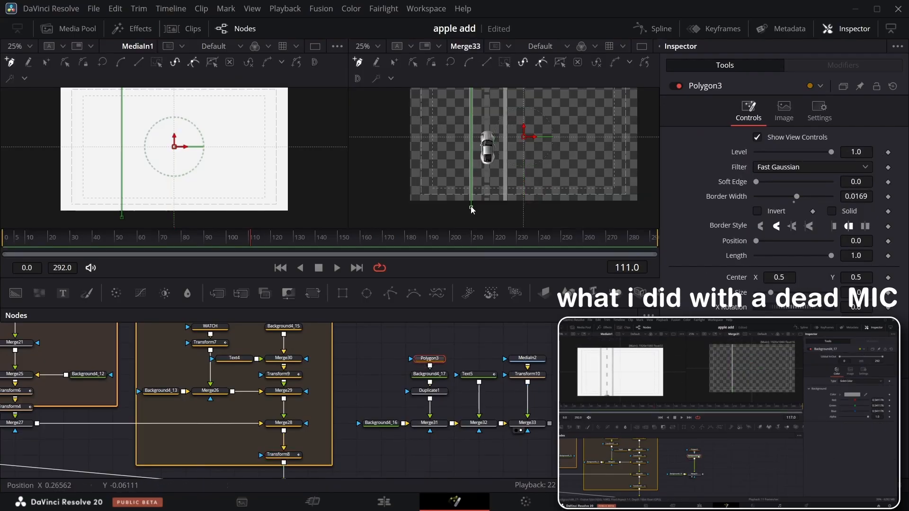
scroll(473, 156, up, 5)
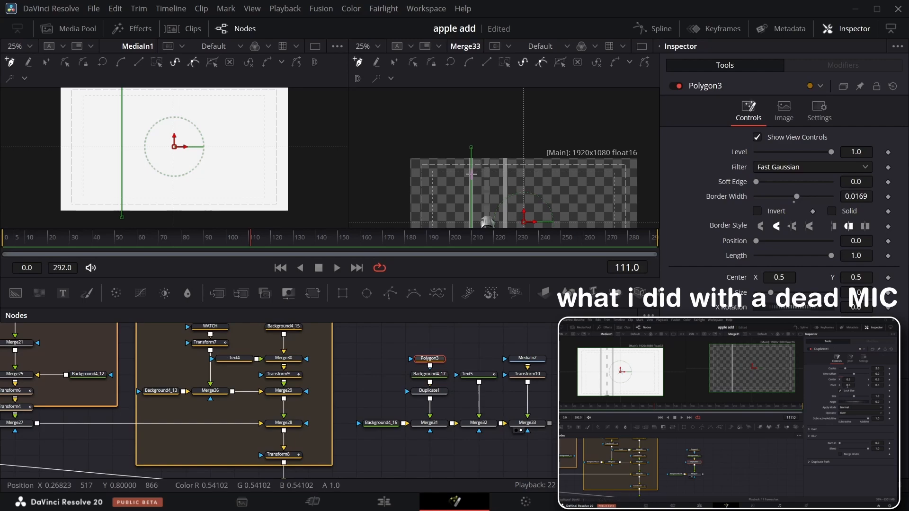
scroll(473, 171, down, 5)
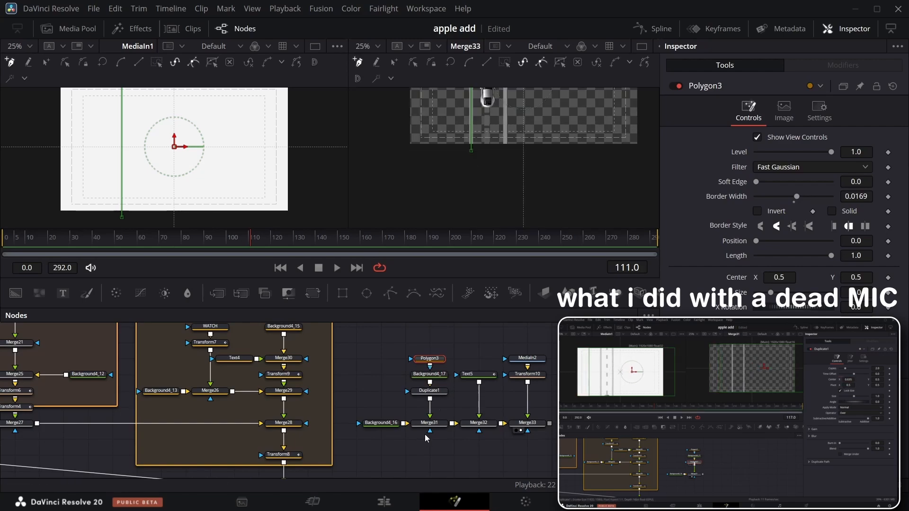
- Try shifting the duplicated road line by setting Duplicate1's Center X to 0.657
click(429, 391)
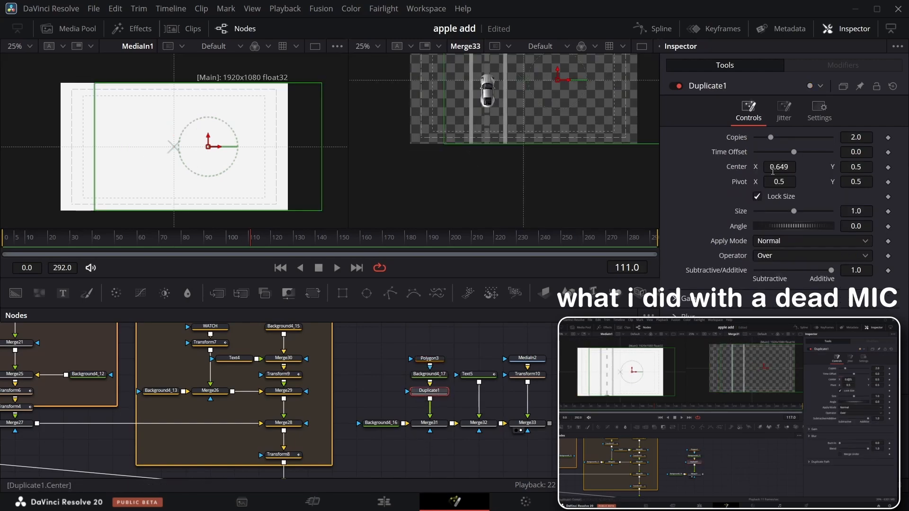
drag(778, 168, 790, 168)
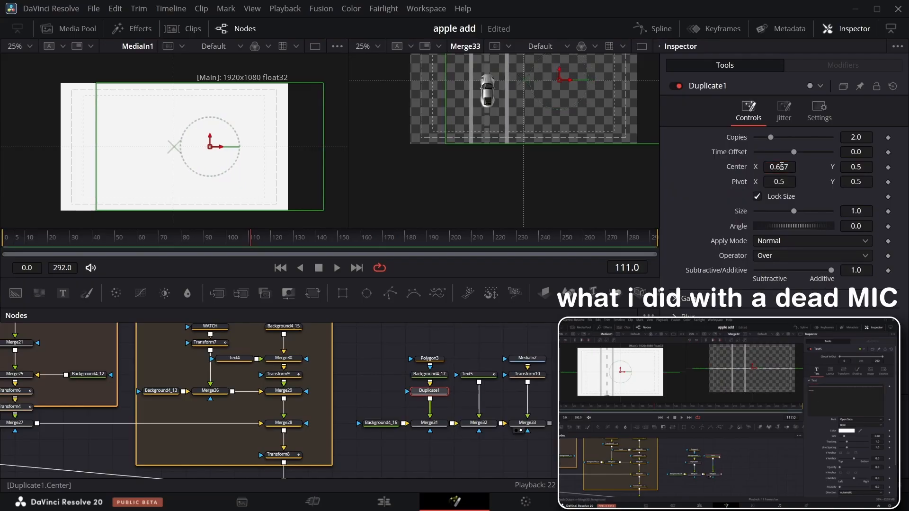
- Switch Text5's layout type to Point and back to Path, and examine the dashed line's vertical path
click(484, 375)
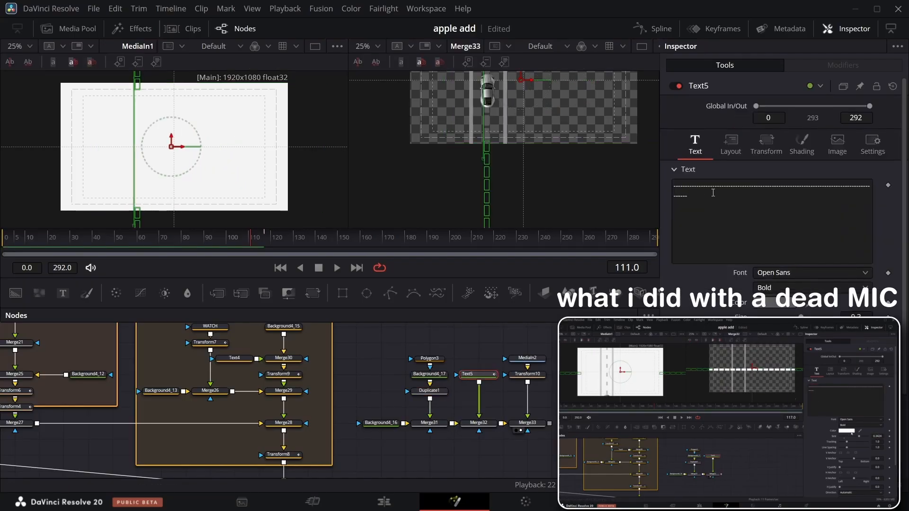
click(732, 145)
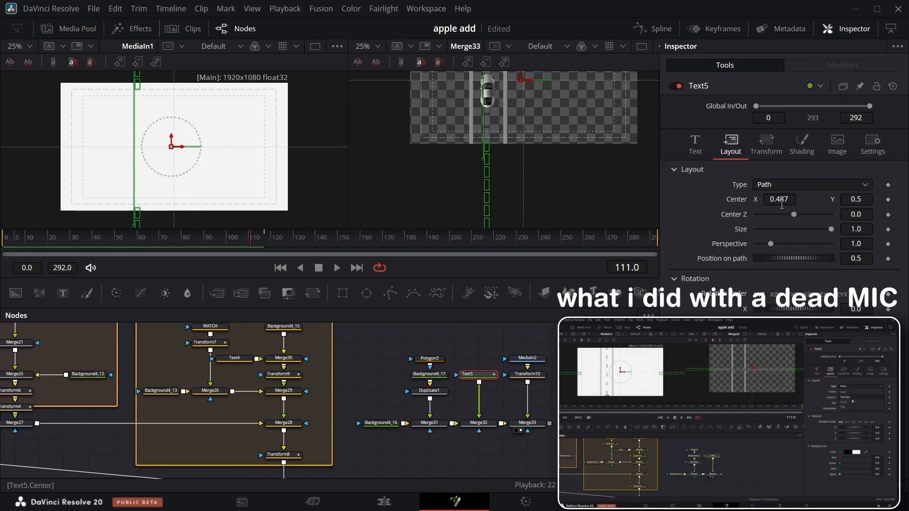
click(796, 185)
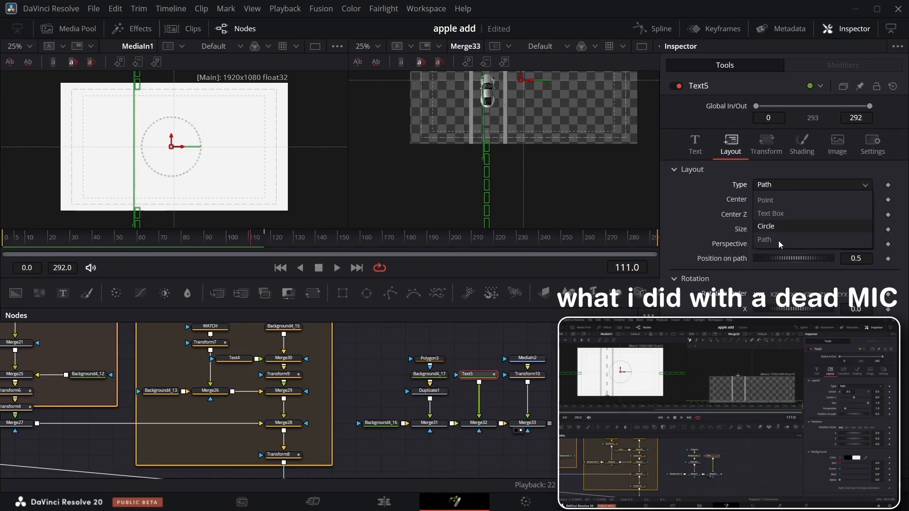
click(776, 200)
click(777, 185)
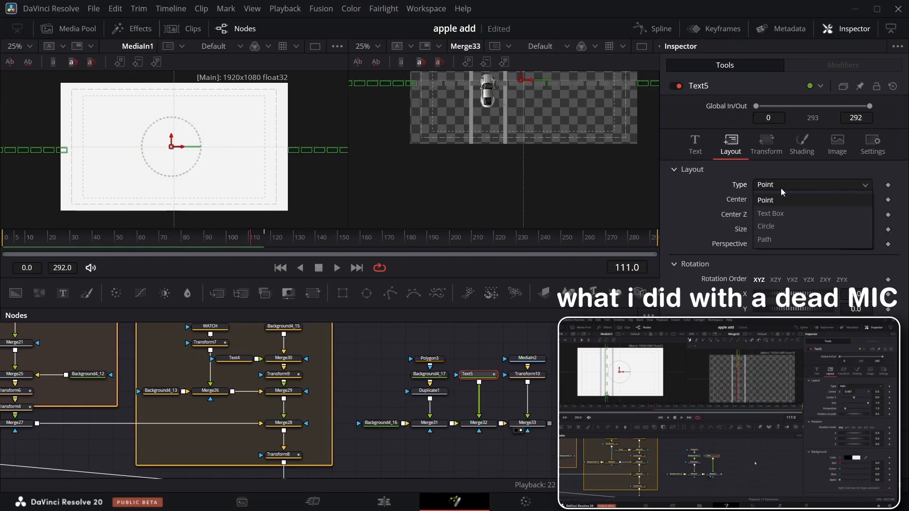
click(767, 240)
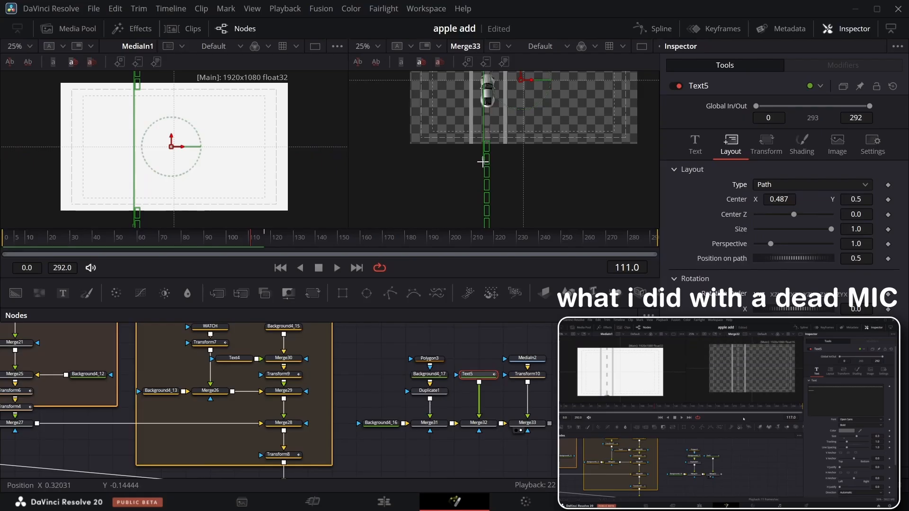
scroll(484, 157, up, 5)
scroll(484, 156, down, 5)
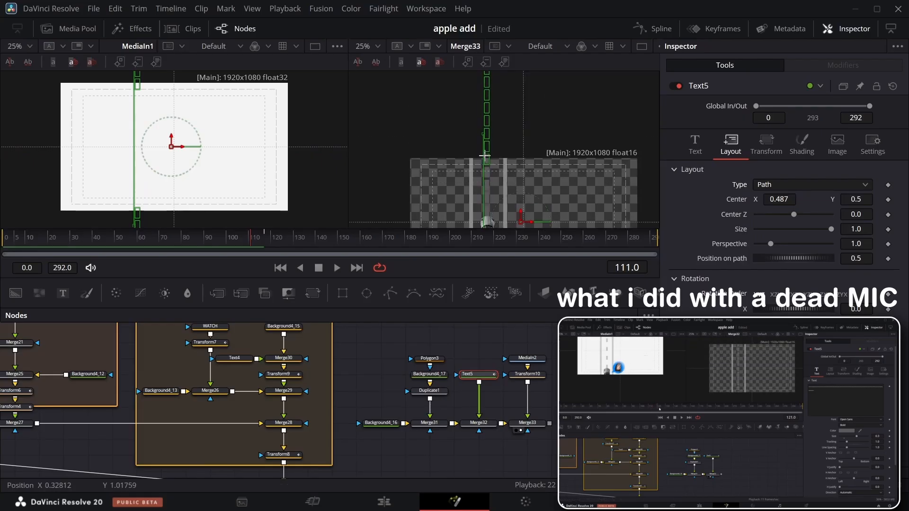
- Rename the car image's media node above Transform10 as car2
click(538, 363)
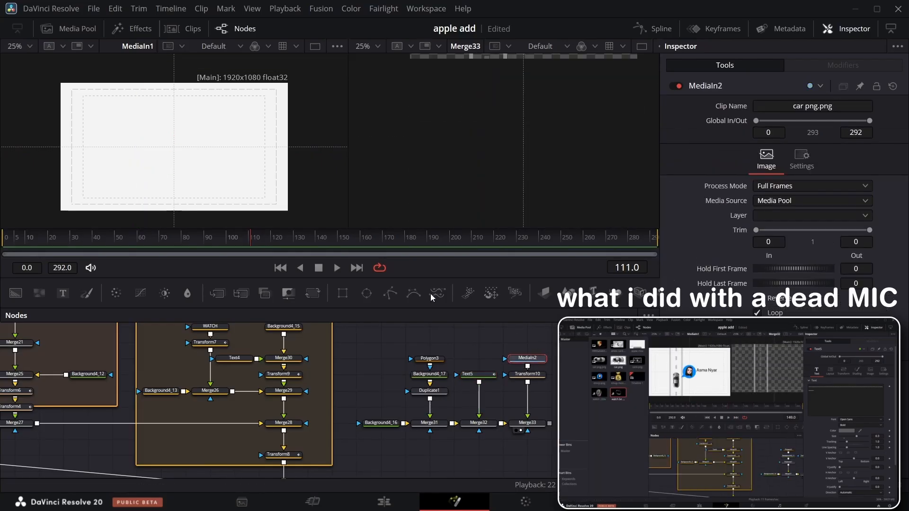
scroll(496, 187, up, 3)
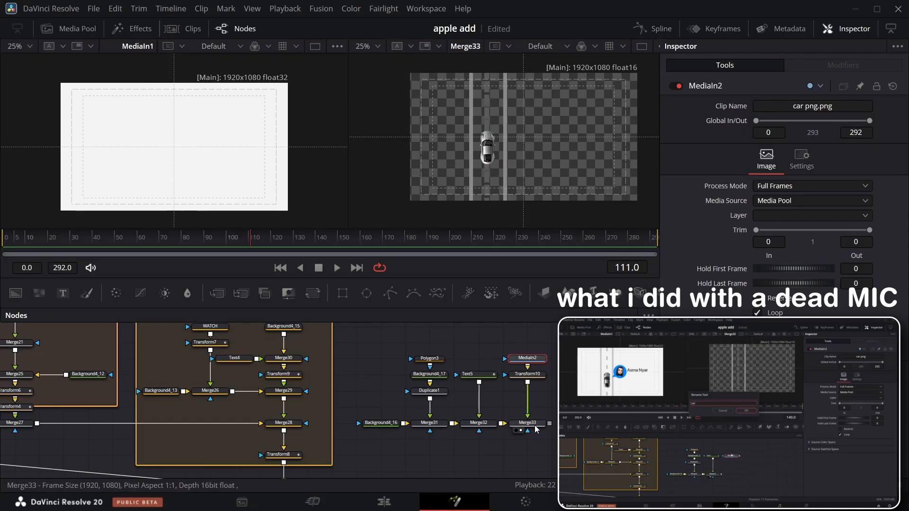
key(F2)
text(car2)
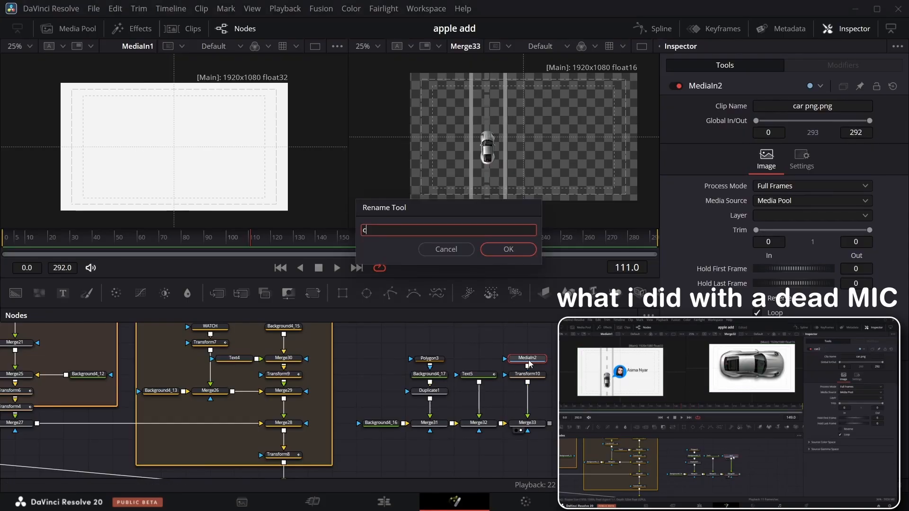
key(Return)
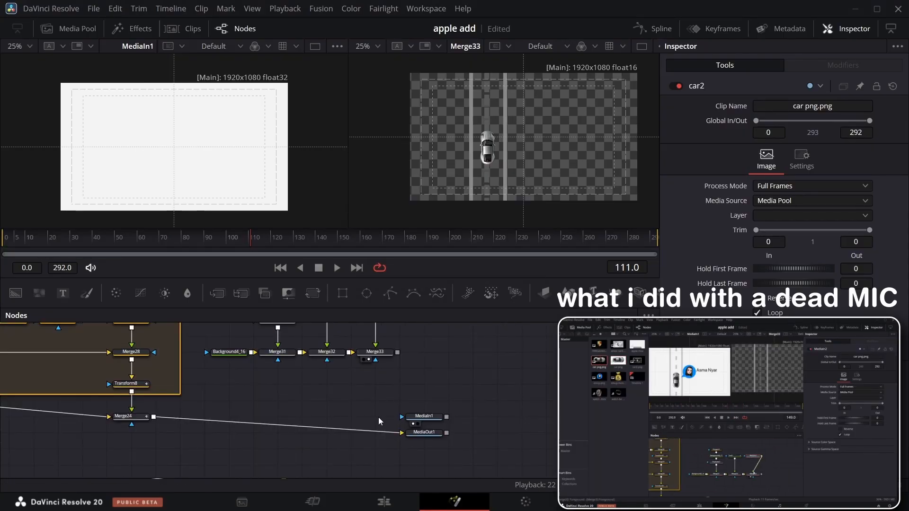
- Move MediaIn1 and MediaOut1 farther from the road nodes and set the playhead to frame 107
drag(414, 406, 529, 418)
scroll(384, 418, up, 3)
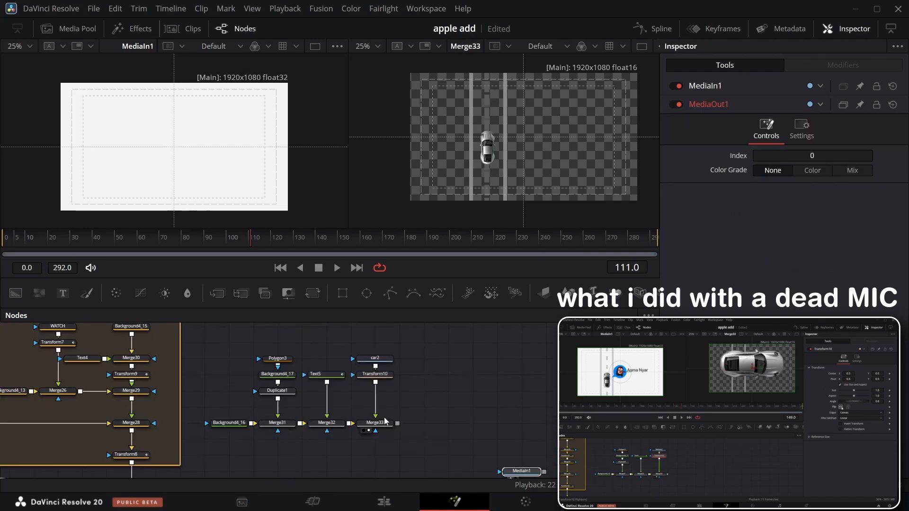
click(243, 242)
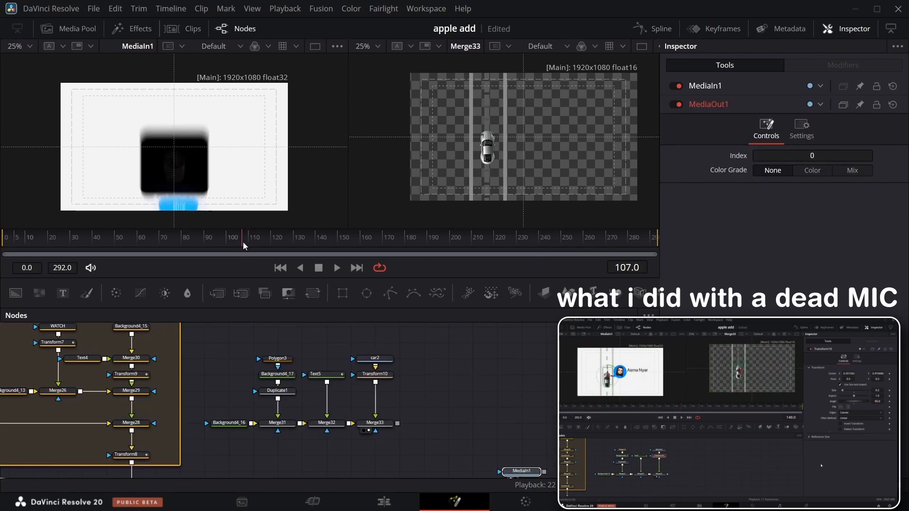
- Keyframe Text5's Position on path at 0.5 on frame 110, checking where the road appears in the reference
drag(243, 243, 274, 239)
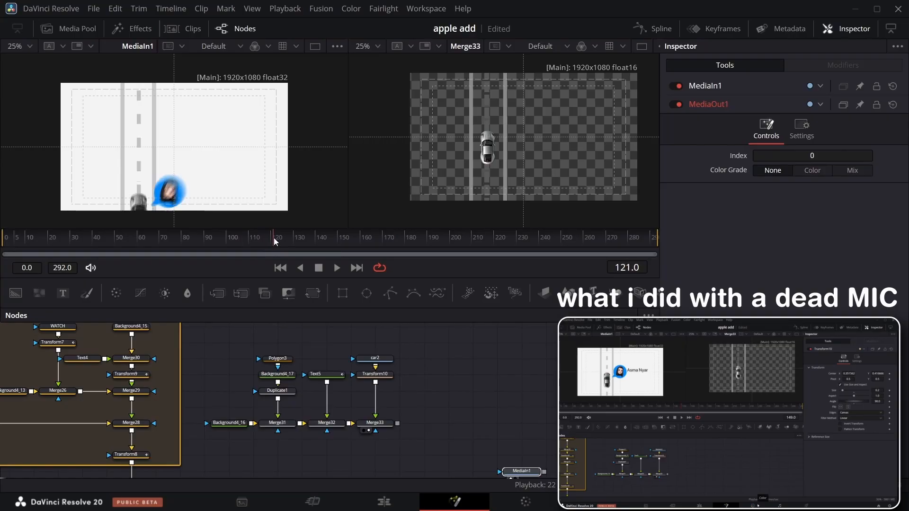
scroll(191, 171, down, 1)
scroll(192, 171, up, 2)
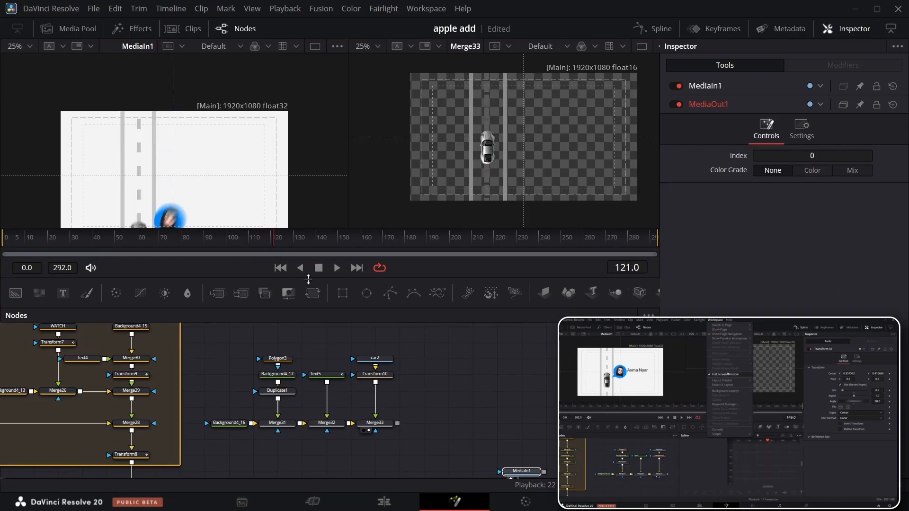
click(273, 246)
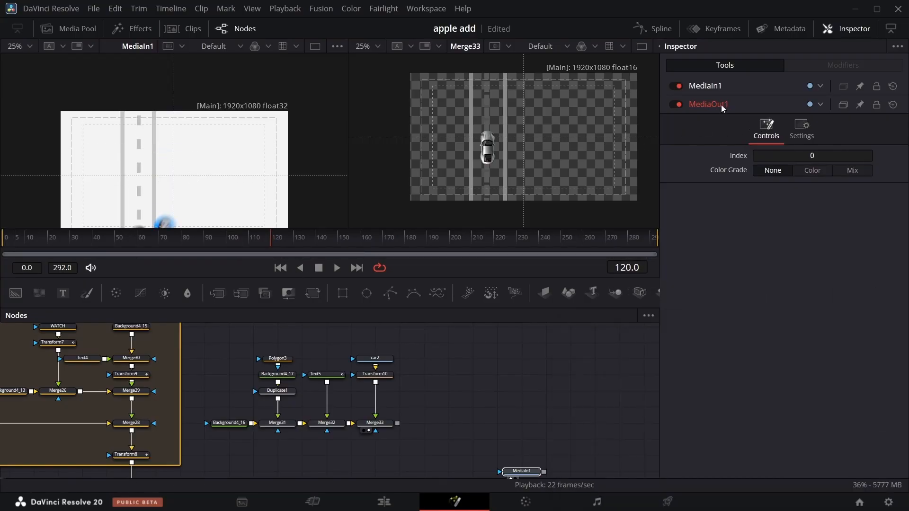
click(317, 375)
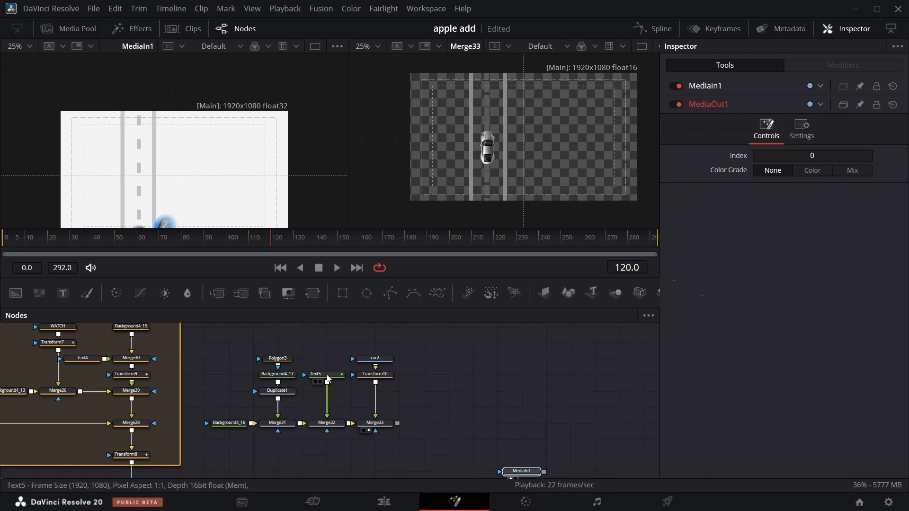
drag(851, 202, 725, 202)
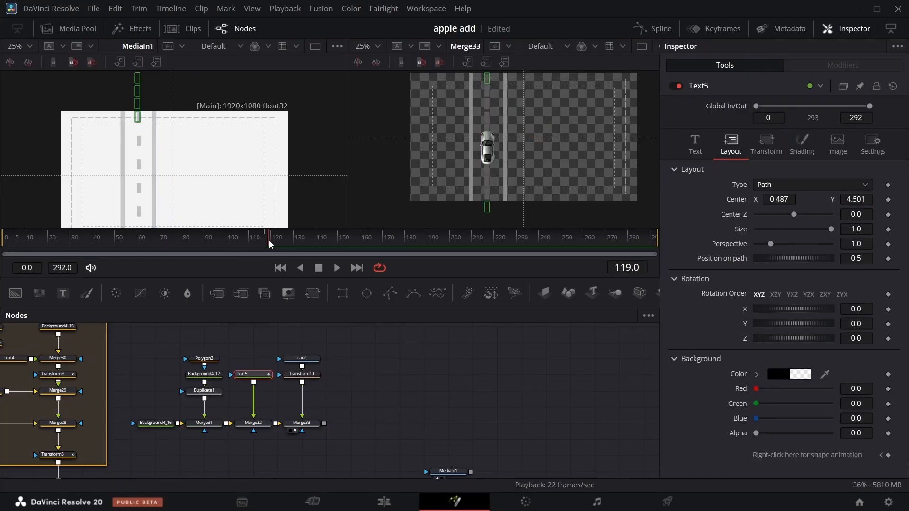
key(Left)
key(Left)
key(Left)
key(Left)
key(Left)
key(Left)
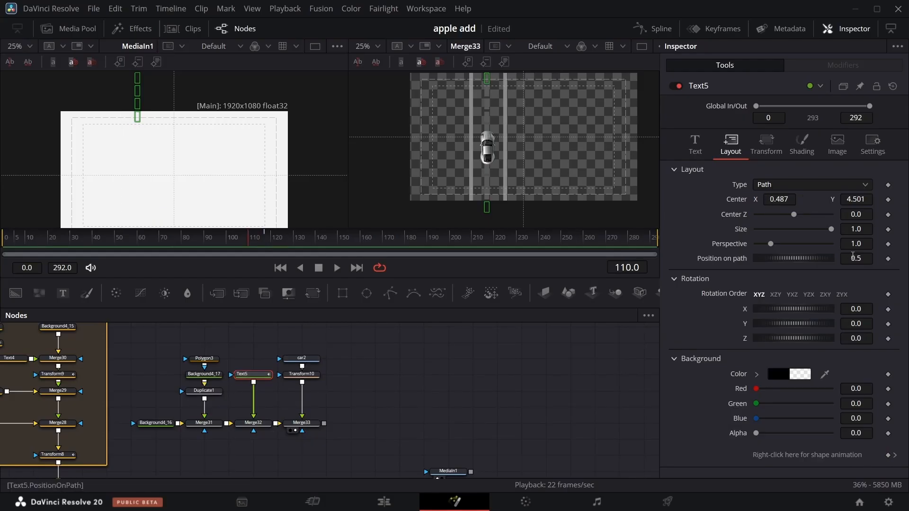
click(886, 259)
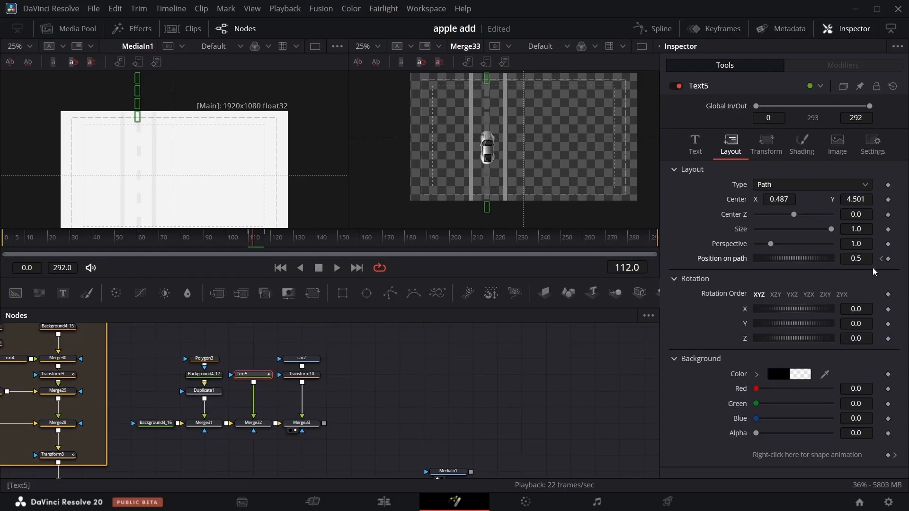
- Keyframe Text5's Position on path at -5.559 on frame 175 so the dashed line moves along its path
click(393, 240)
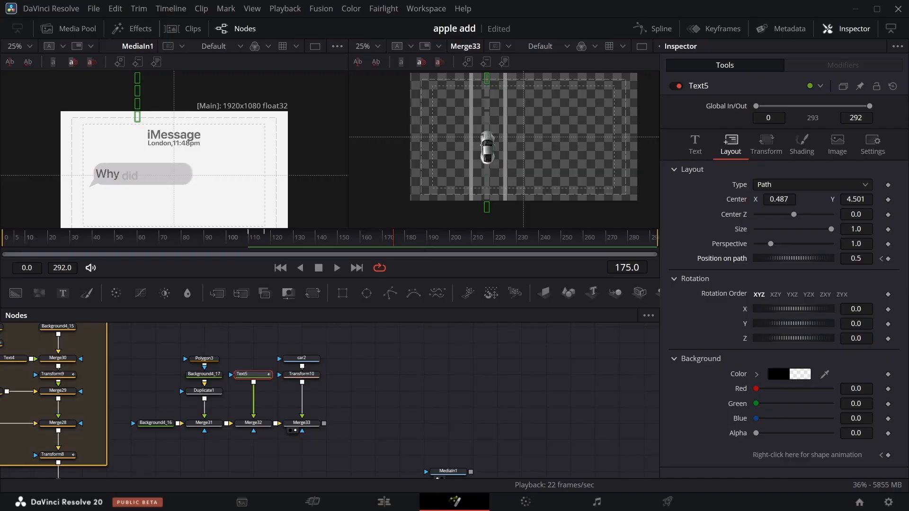
click(888, 260)
drag(866, 262, 859, 228)
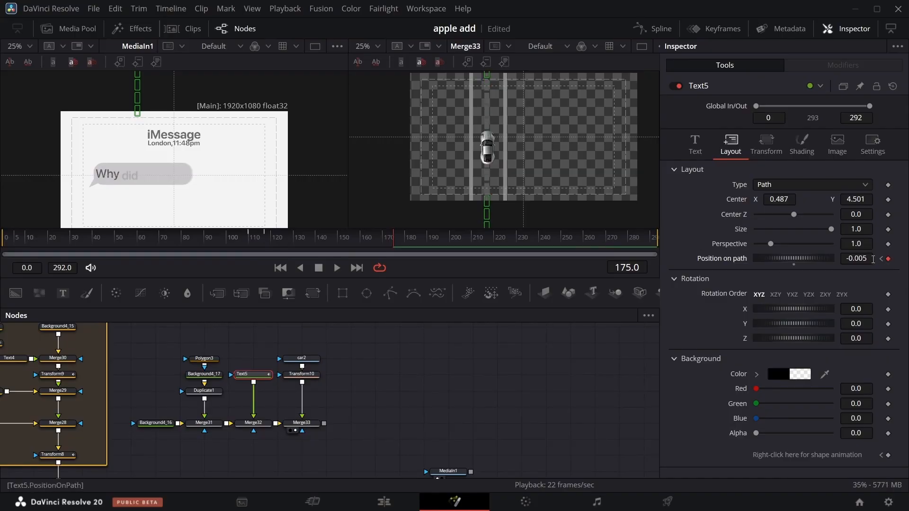
drag(870, 259, 802, 259)
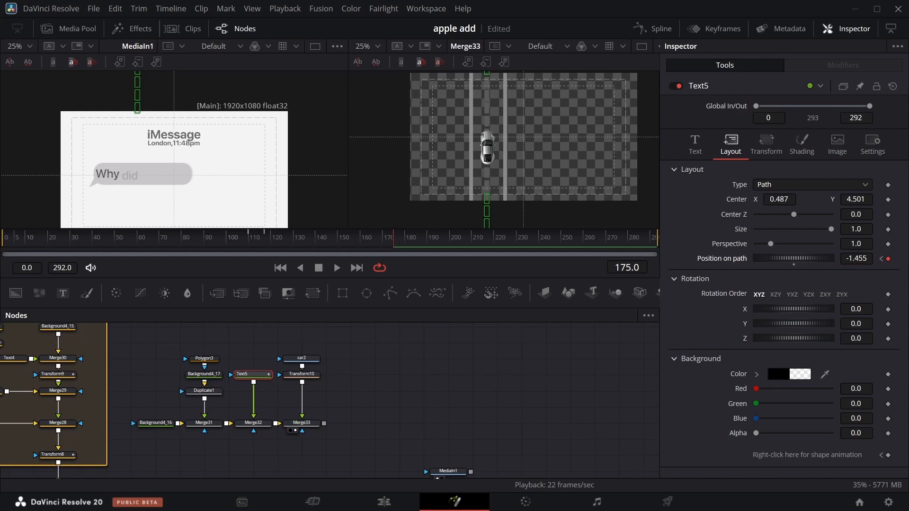
drag(856, 259, 662, 259)
- Play the dashed line's motion from about frame 119 and examine its Position on path curve in the Spline editor
click(268, 242)
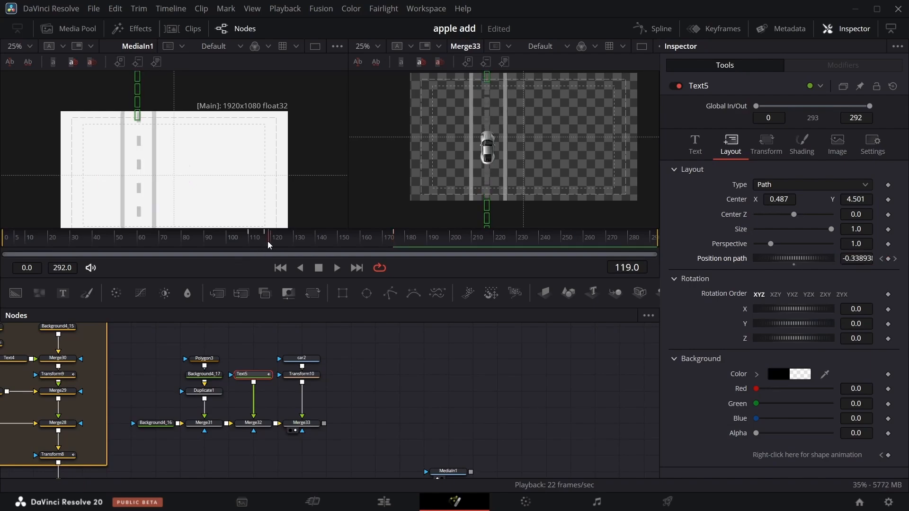
click(266, 241)
key(space)
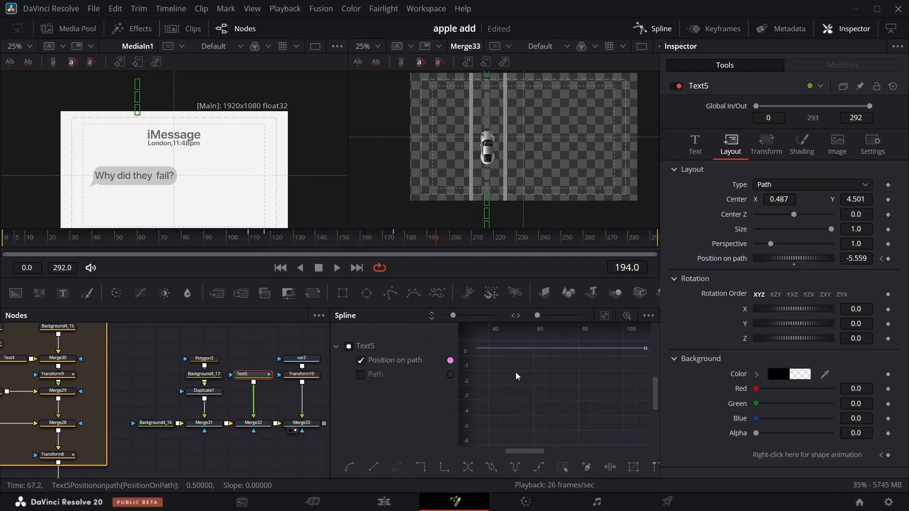
scroll(545, 381, right, 4)
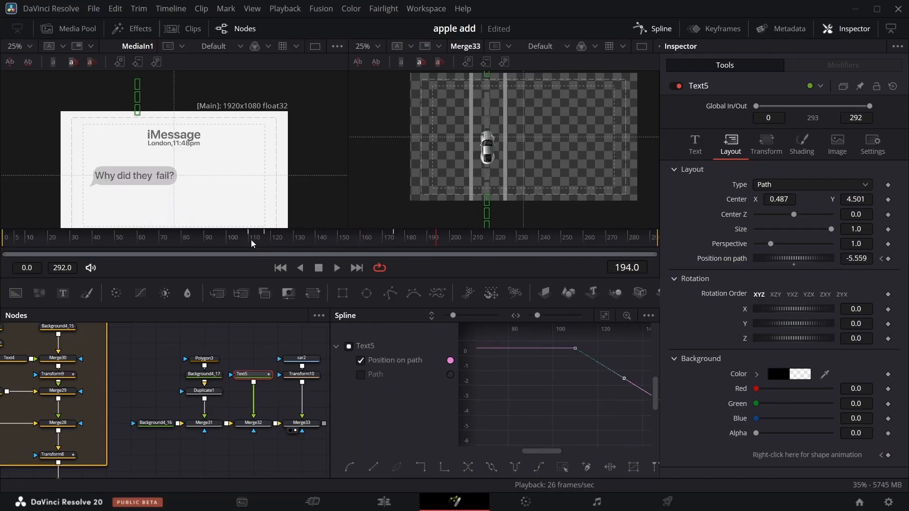
click(266, 238)
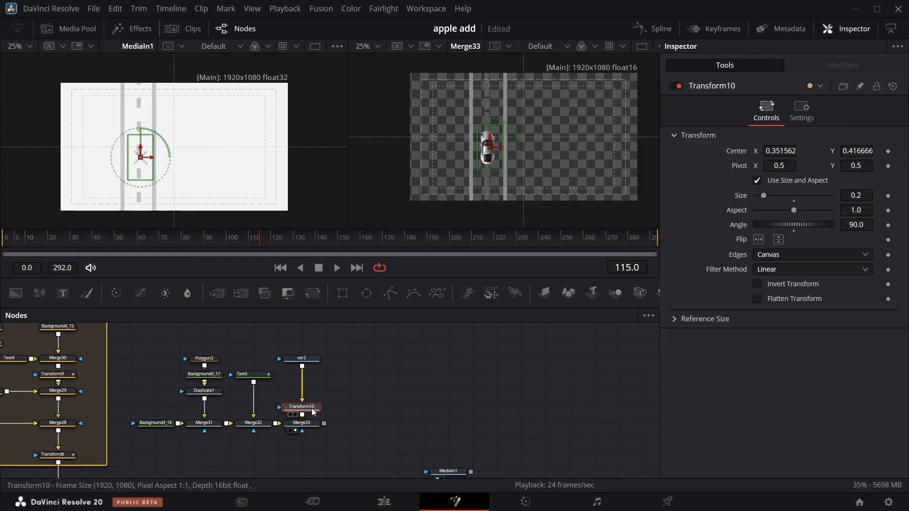
- Keyframe Transform10's Center at frames 115, 130, 136 and 170, with Center Y at 0.700667 on frame 170
click(888, 152)
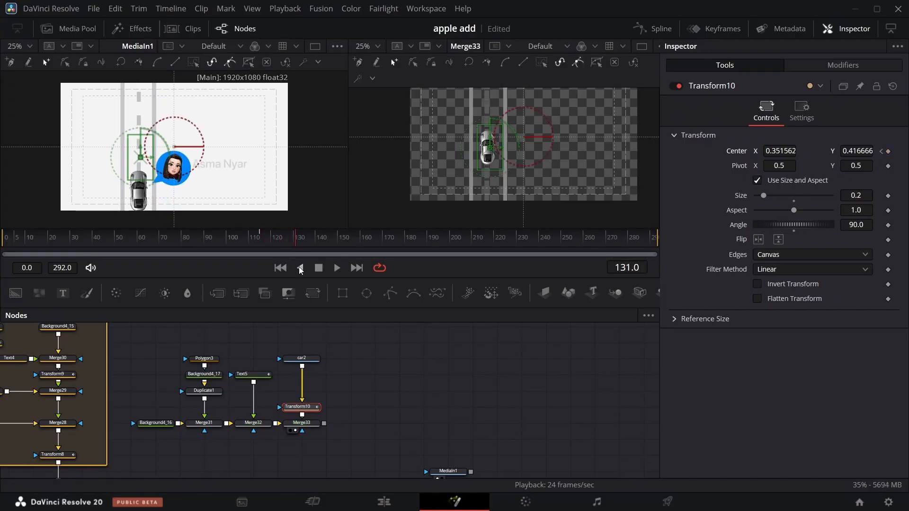
click(300, 268)
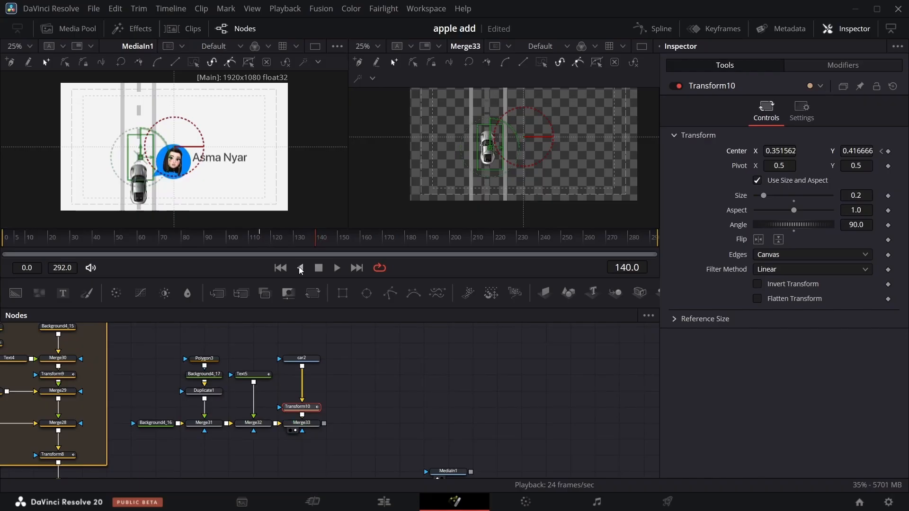
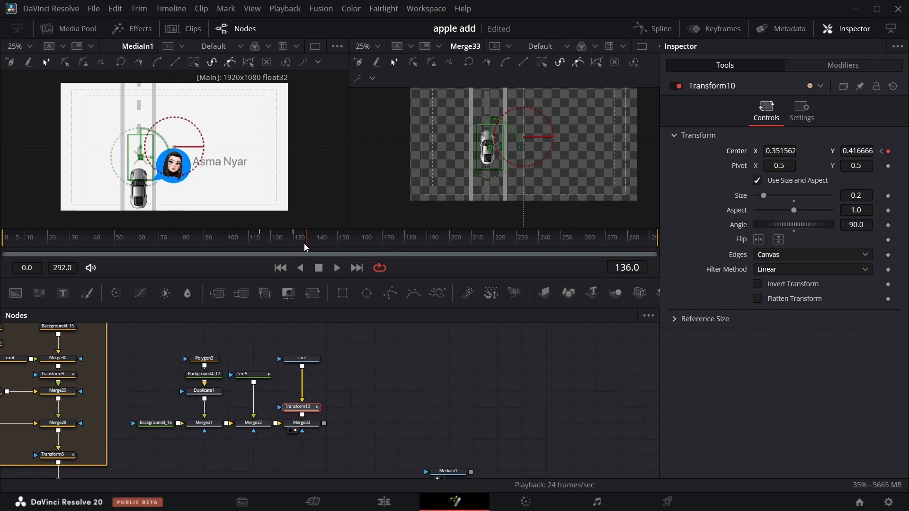
drag(307, 246, 380, 237)
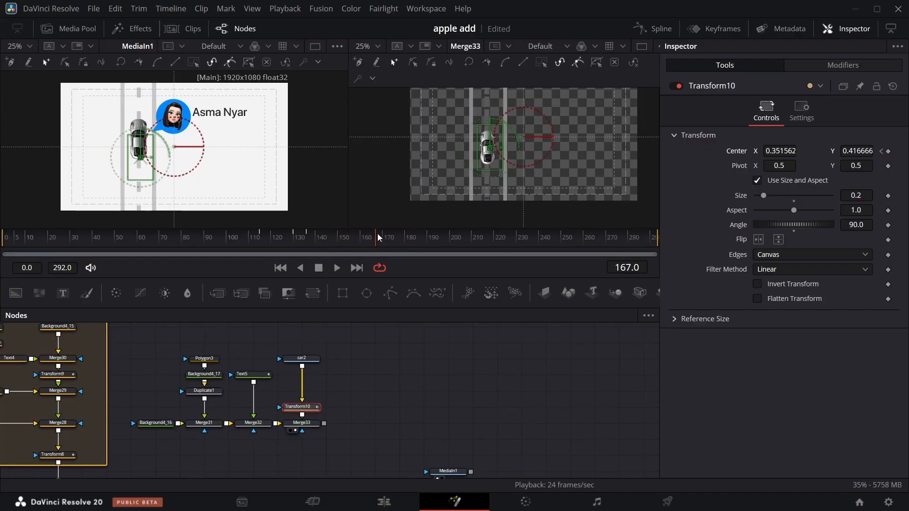
key(Right)
key(Right)
key(Right)
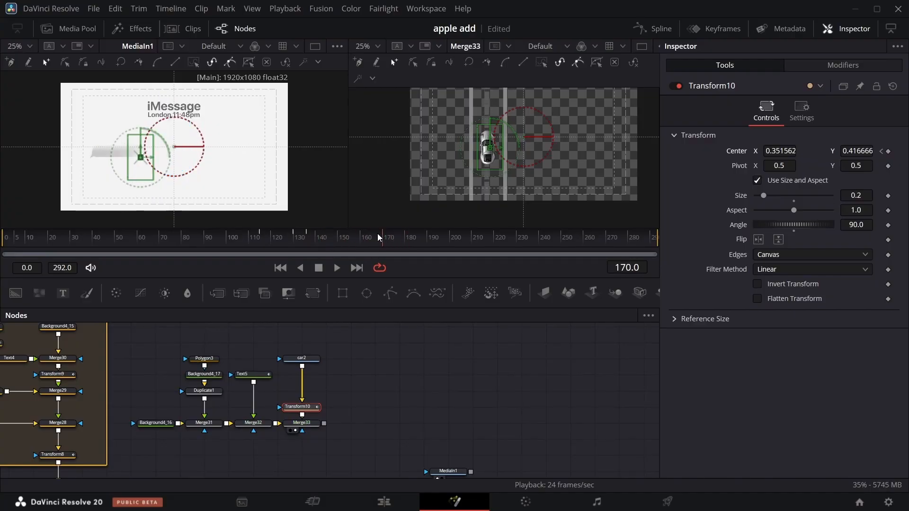
scroll(539, 157, up, 3)
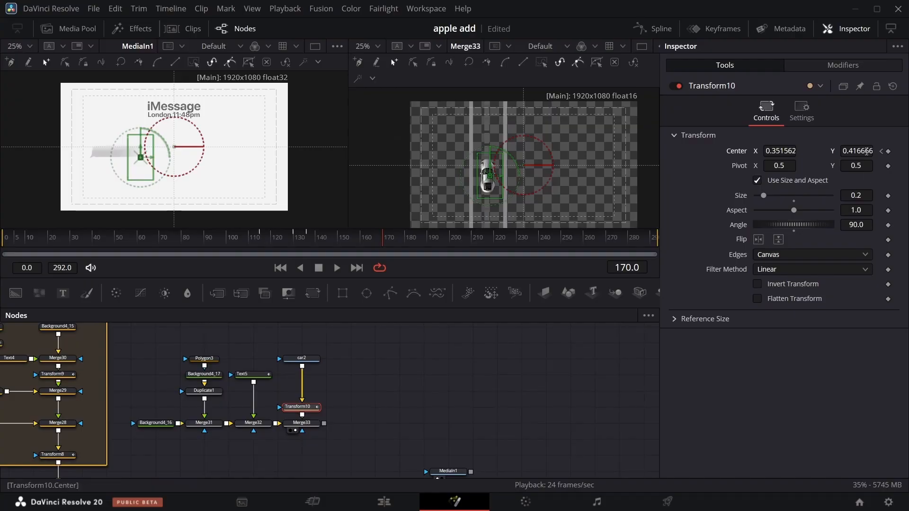
drag(866, 151, 602, 151)
- Lower the car's earlier Center keyframes, with Center Y at -0.14533 on frame 115, and play the motion
click(881, 151)
click(881, 151)
click(895, 152)
click(881, 152)
click(260, 240)
scroll(602, 152, down, 2)
click(258, 244)
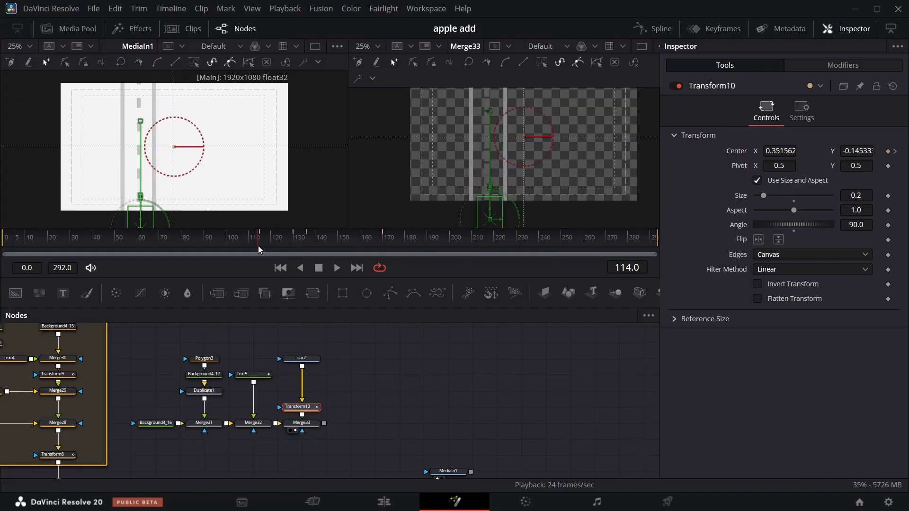
drag(258, 247, 238, 258)
key(space)
key(space)
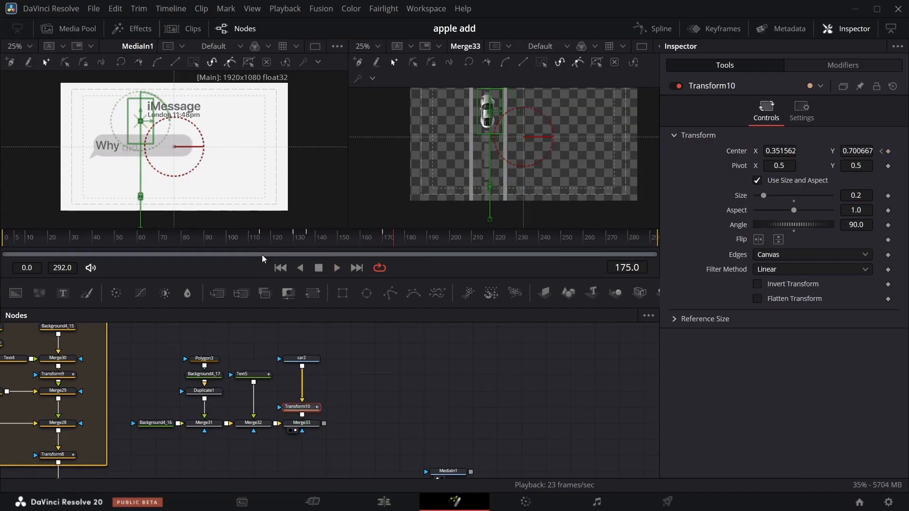
- Fit Transform10's Displacement curve in the Spline editor and flatten its keyframes
click(653, 29)
click(616, 316)
drag(534, 380, 484, 448)
key(f)
- Try an Ease preset on the last two keyframes of the car's Displacement curve and play the motion
drag(541, 424, 650, 334)
right_click(594, 377)
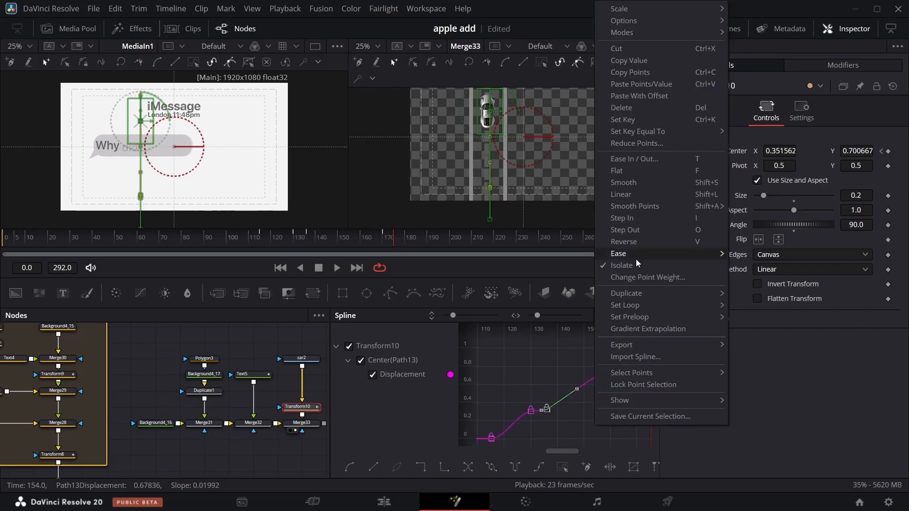
mouse_move(636, 256)
click(753, 278)
click(653, 29)
click(260, 245)
key(space)
click(260, 246)
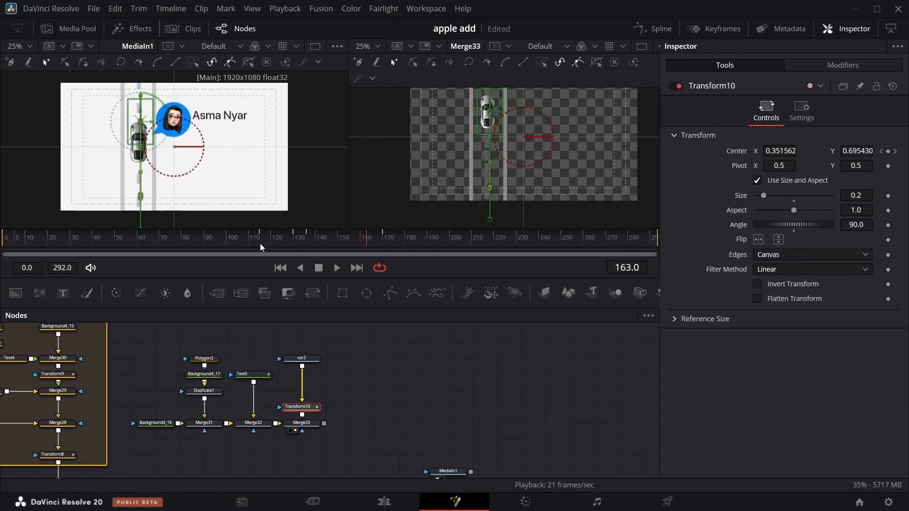
key(space)
- Smooth the last two keyframes of the car's Displacement curve and play the motion from frame 136 onward
click(654, 29)
click(604, 316)
drag(540, 430, 645, 341)
click(350, 467)
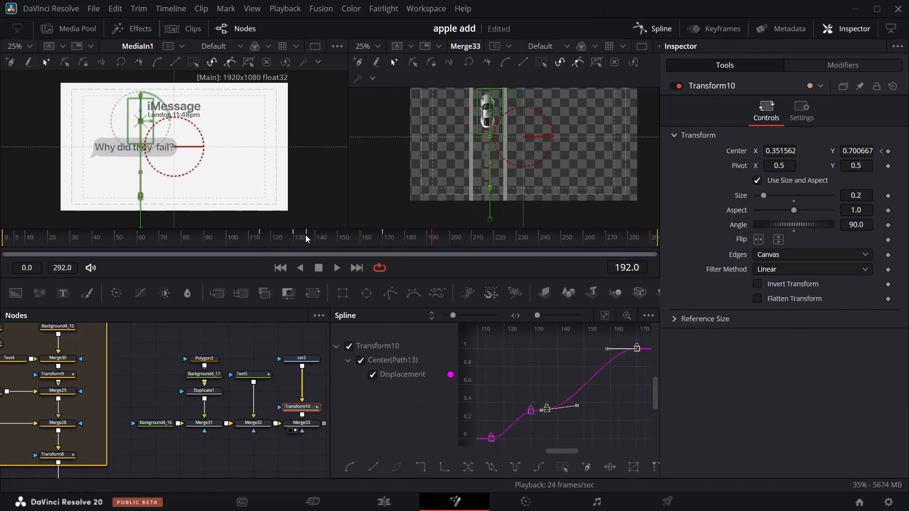
click(305, 240)
key(space)
click(374, 241)
click(373, 242)
key(space)
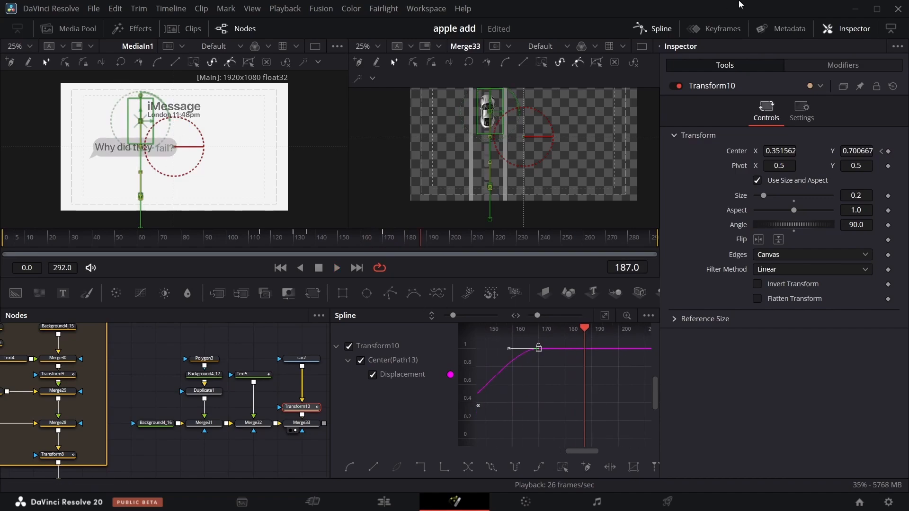
click(658, 29)
- Merge the road scene from Merge33 over Merge24's output ahead of MediaOut1
scroll(377, 433, left, 8)
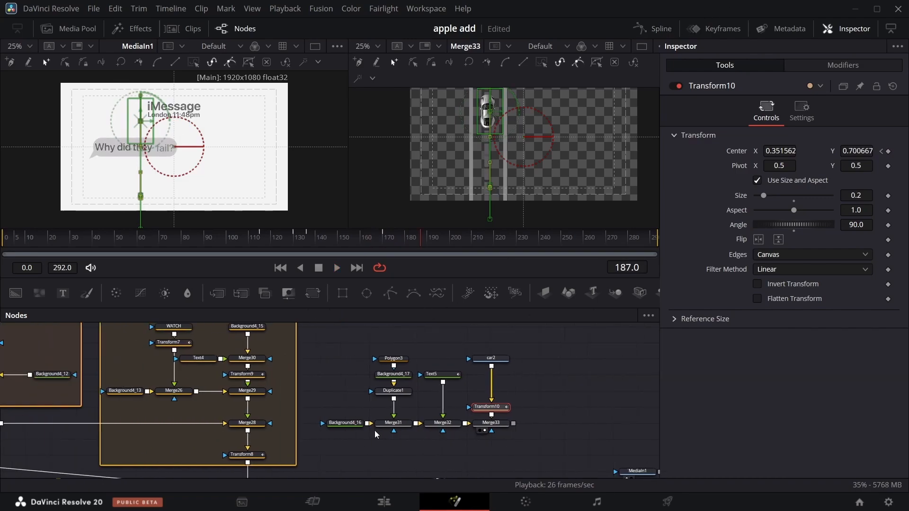
scroll(376, 431, down, 5)
scroll(375, 430, up, 2)
scroll(450, 370, right, 1)
drag(480, 352, 239, 416)
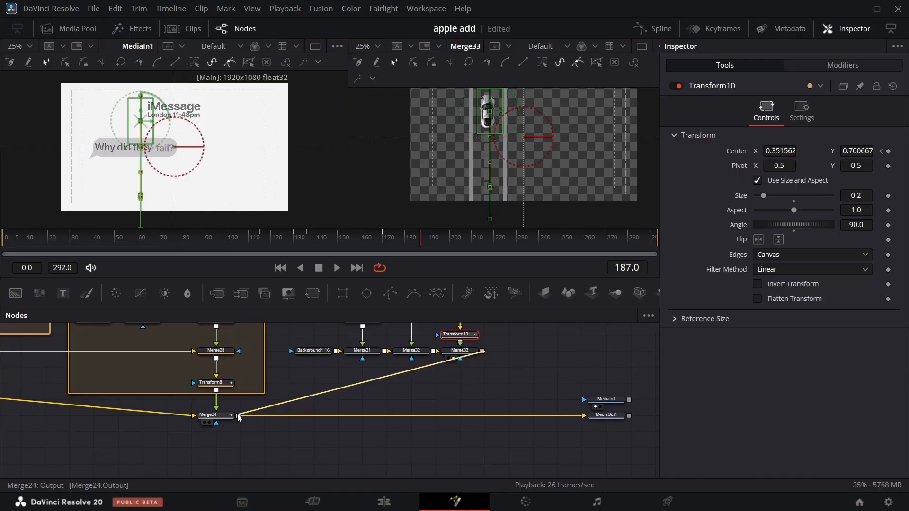
- Keyframe Merge34's Blend at 1.0 on frame 169 and 0.0 on frame 170, and show MediaOut1 in the second viewer
click(382, 236)
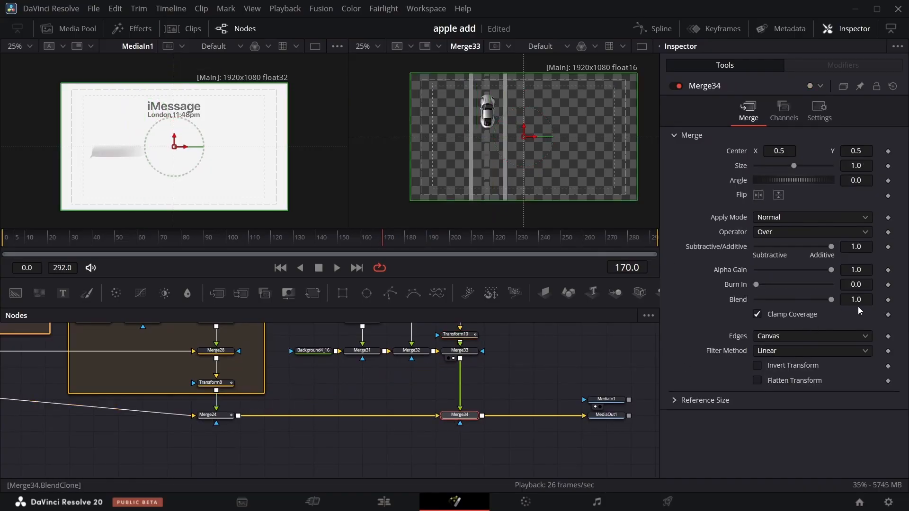
click(889, 300)
key(Left)
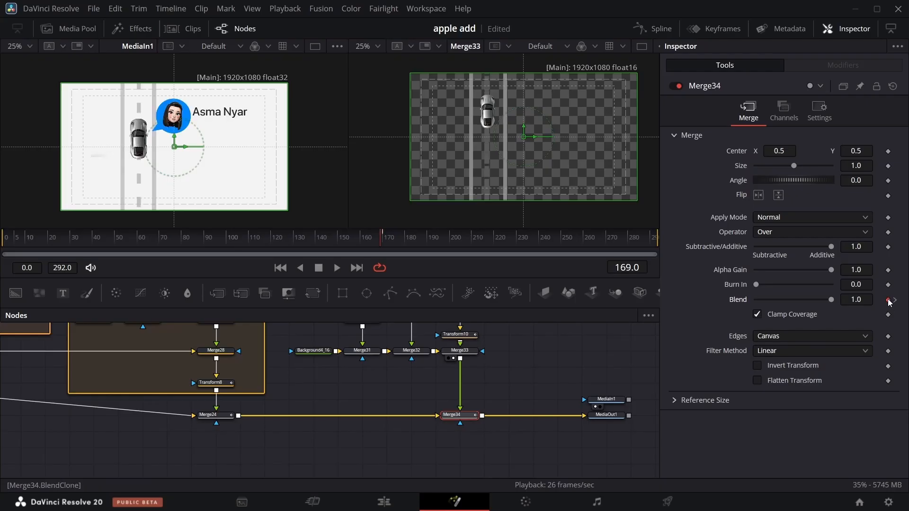
key(Right)
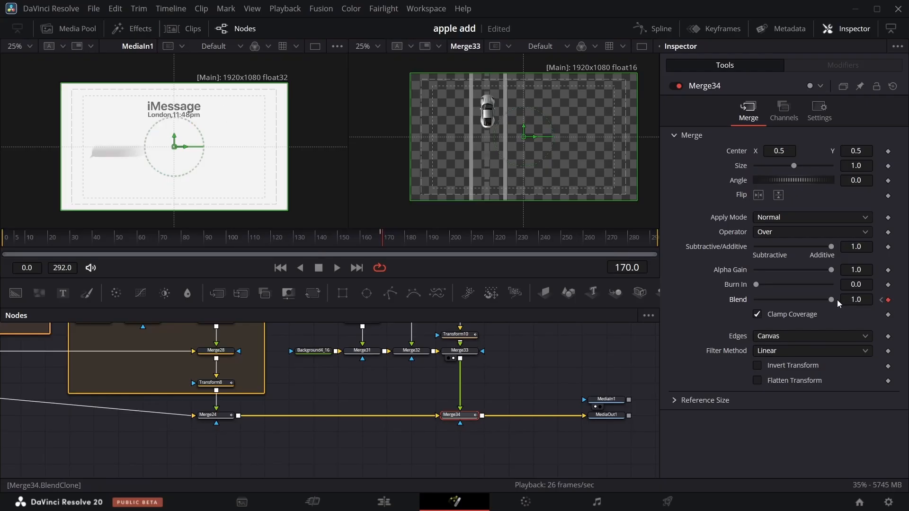
drag(831, 300, 495, 371)
click(599, 422)
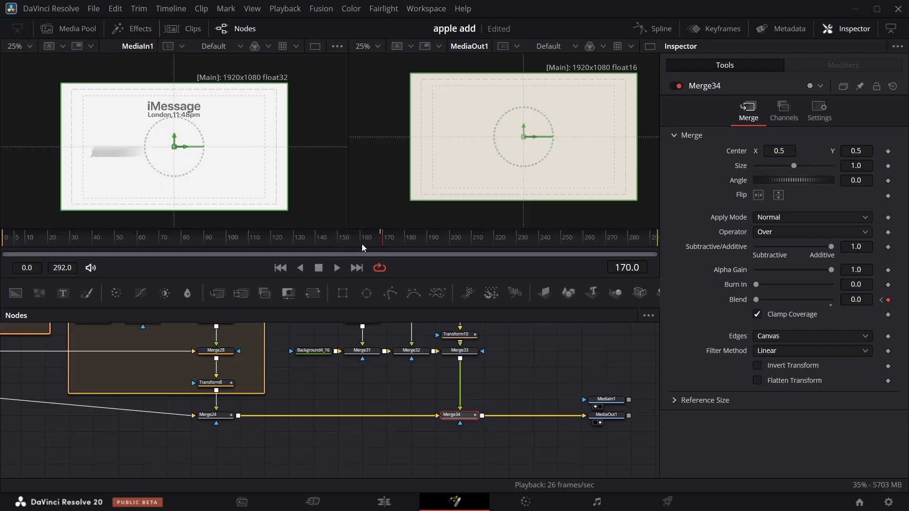
- Keyframe Merge34's Blend at 0.0 on frame 111 and 1.0 on frame 116, and play the road scene's fade-in
click(250, 243)
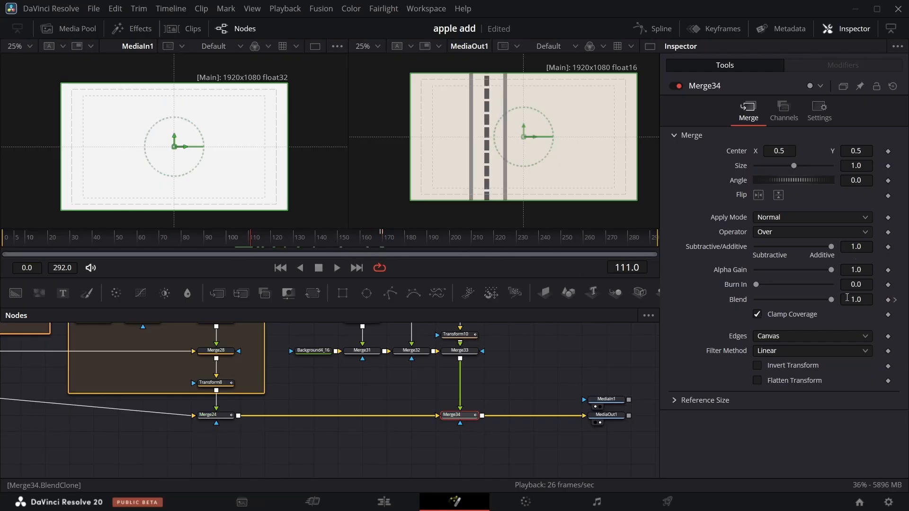
key(ctrl+s)
drag(830, 302, 586, 326)
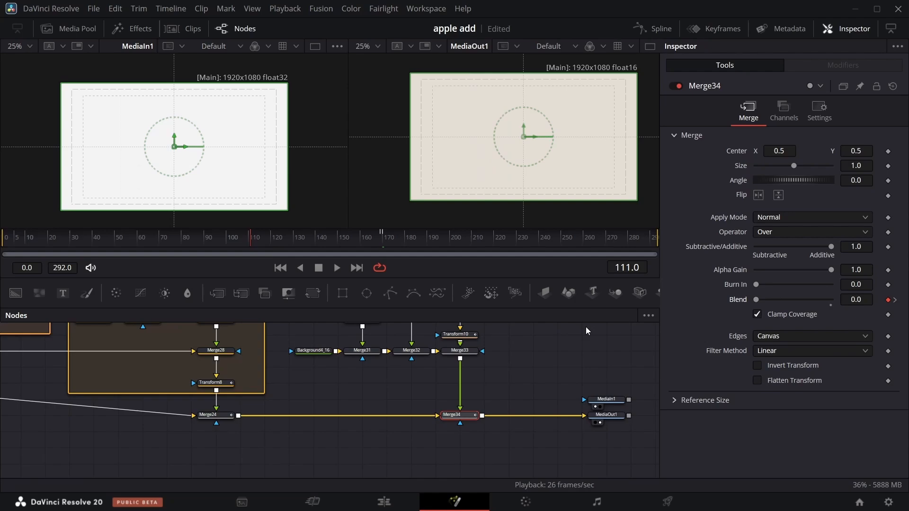
key(Right)
key(Right)
key(Right)
key(Right)
key(Right)
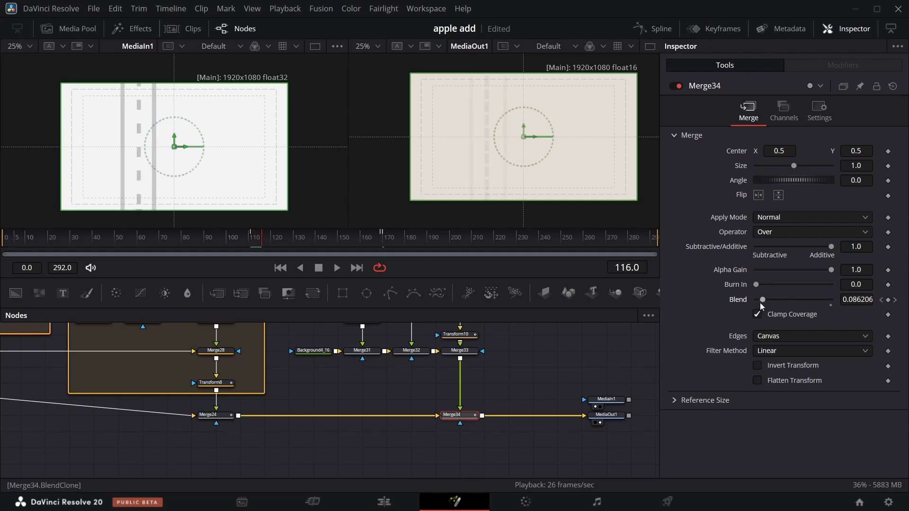
drag(762, 303, 887, 314)
click(881, 301)
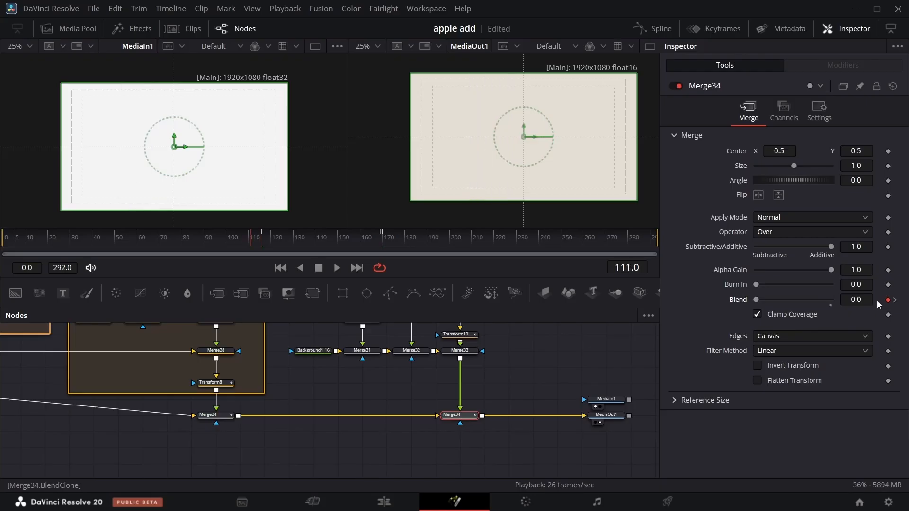
key(space)
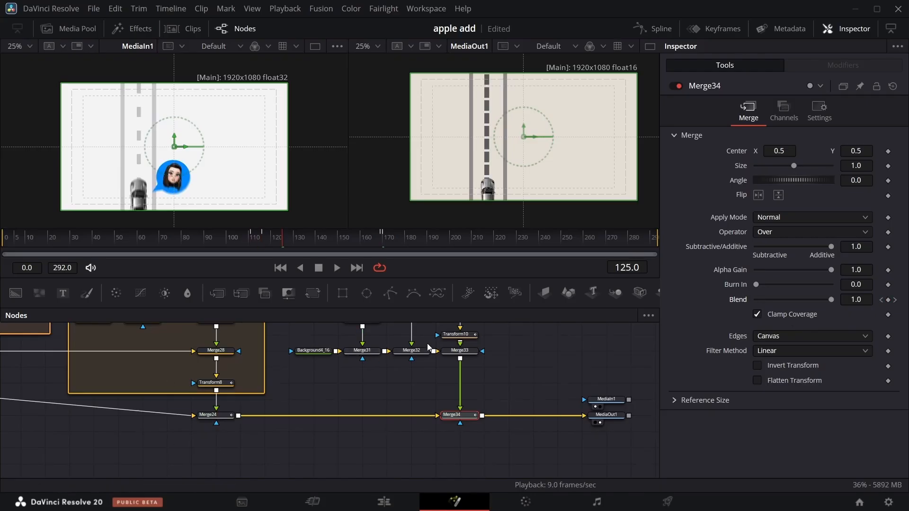
- Lighten the lane dashes by setting Text5's colour to #a7a7a7
scroll(427, 343, up, 3)
click(410, 374)
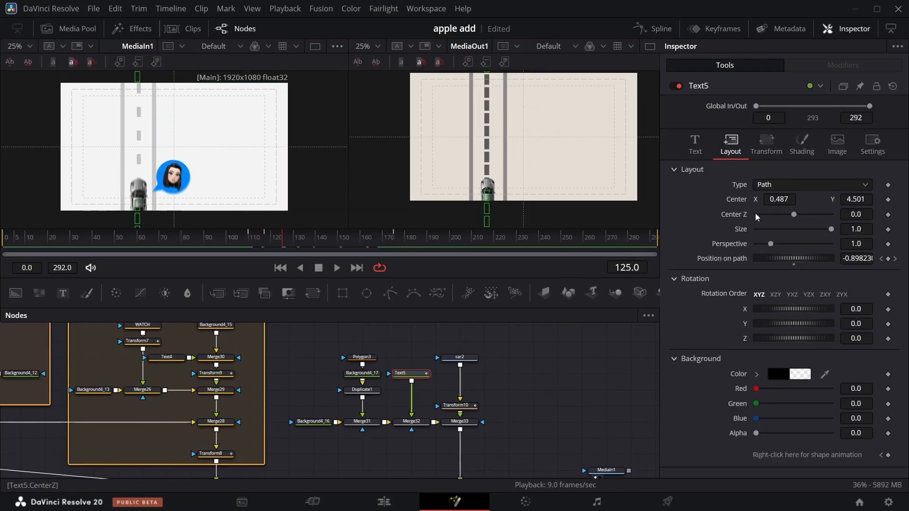
click(696, 144)
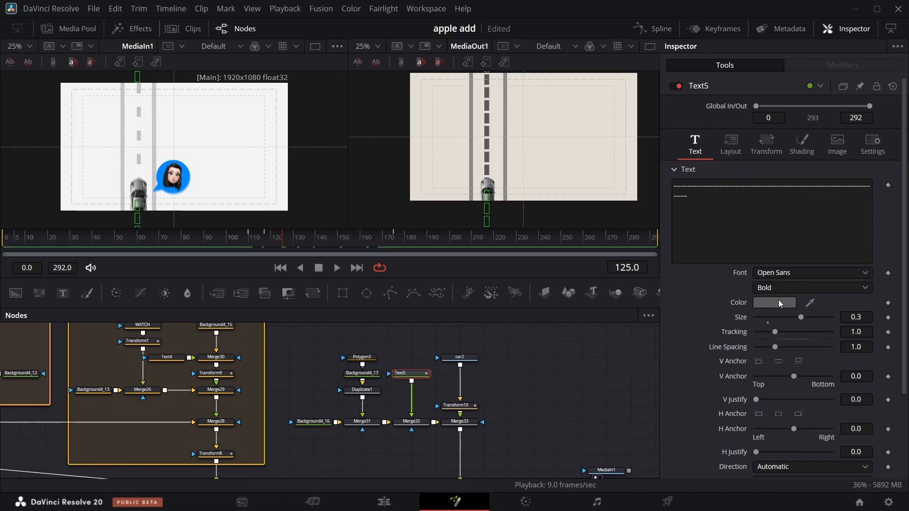
click(780, 304)
click(595, 191)
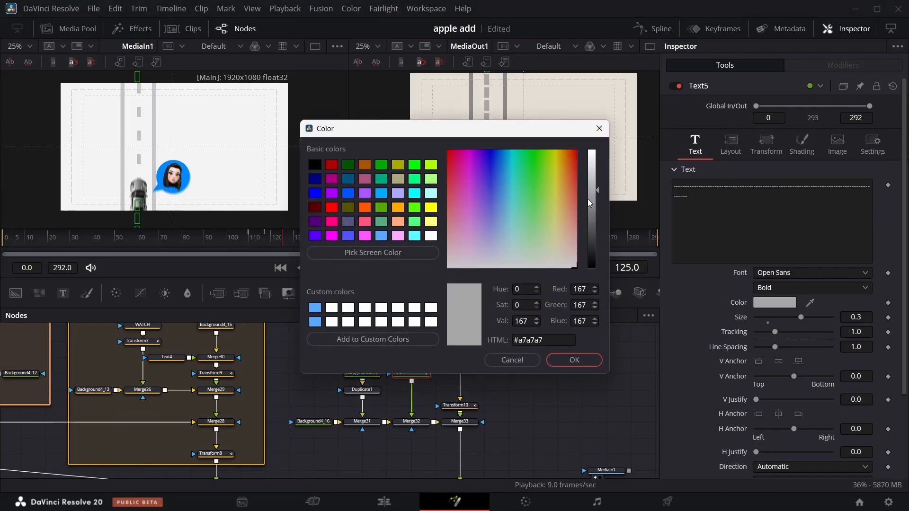
click(573, 368)
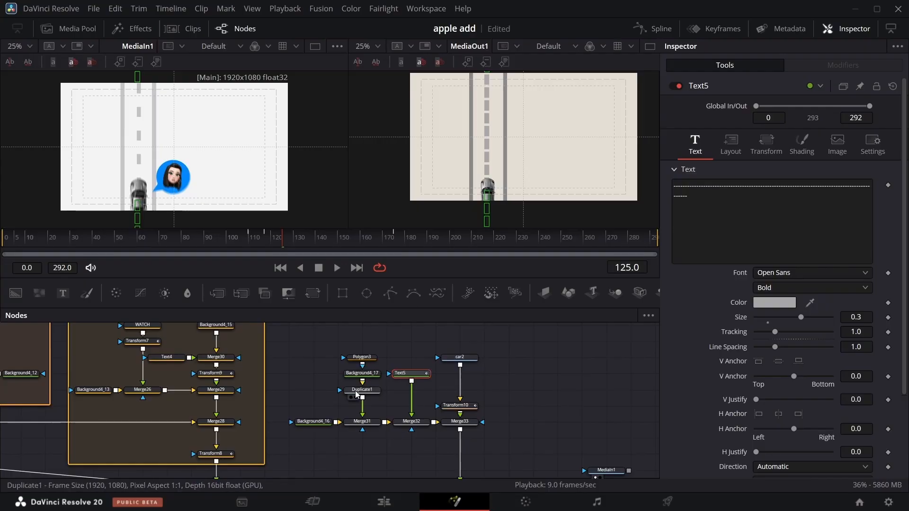
- Copy the hex colour #a7a7a7 from Text5 and apply it to the road edge lines' Background4_17
click(760, 304)
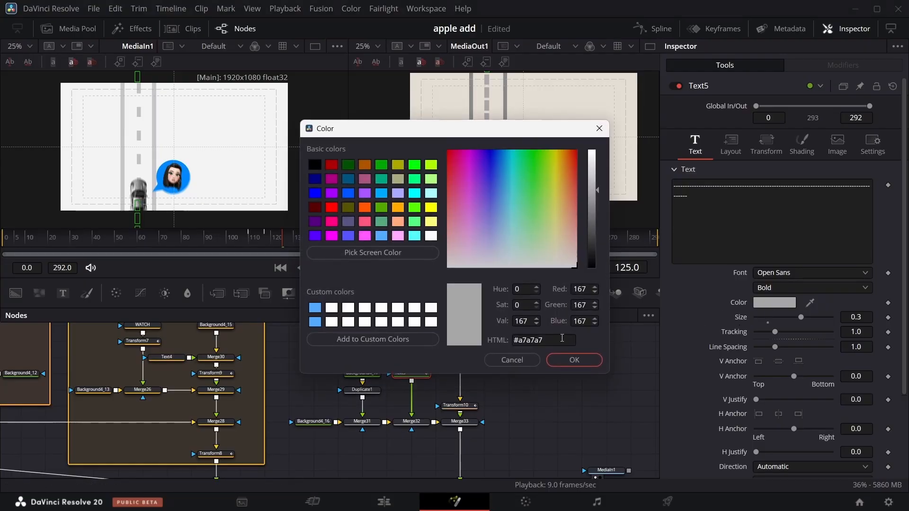
click(524, 339)
click(575, 360)
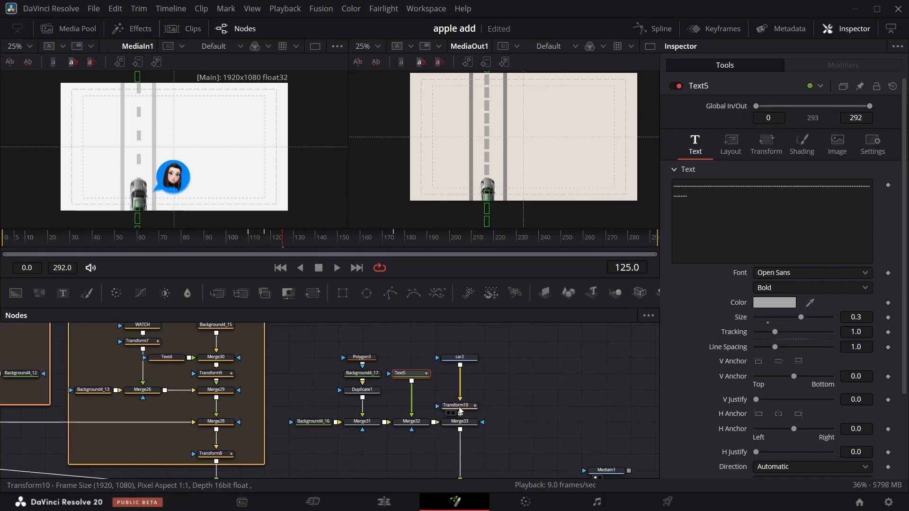
click(362, 373)
click(790, 206)
click(557, 340)
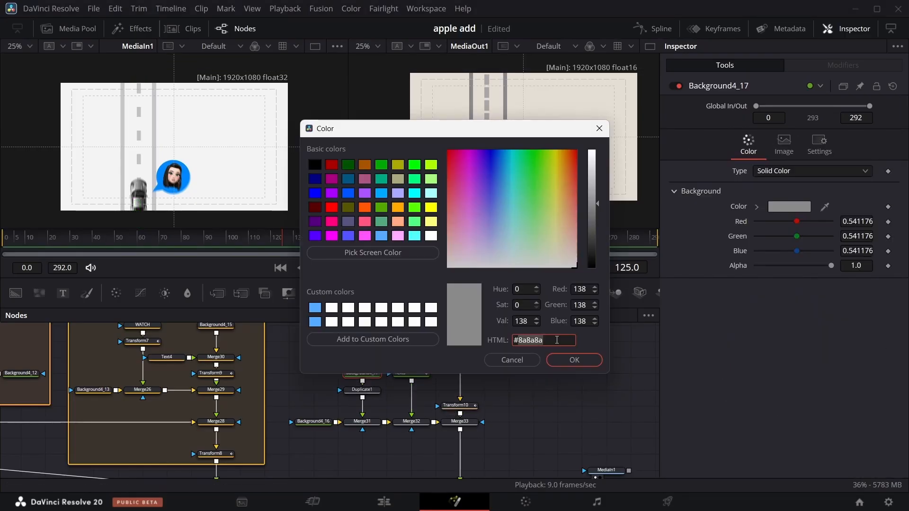
text(a7a7a7)
click(574, 360)
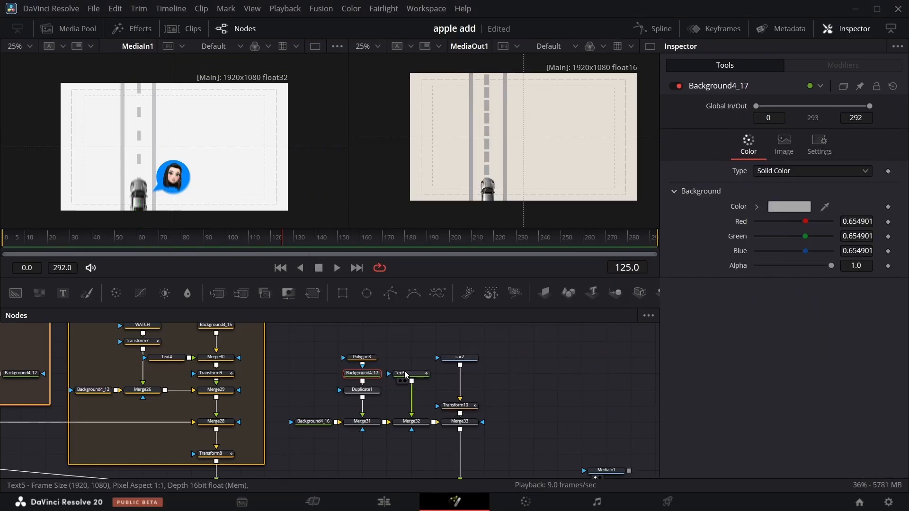
- Increase Text5's tracking to about 1.106 to spread the lane dashes, and play the scene from around frame 111
click(407, 374)
drag(856, 332, 863, 332)
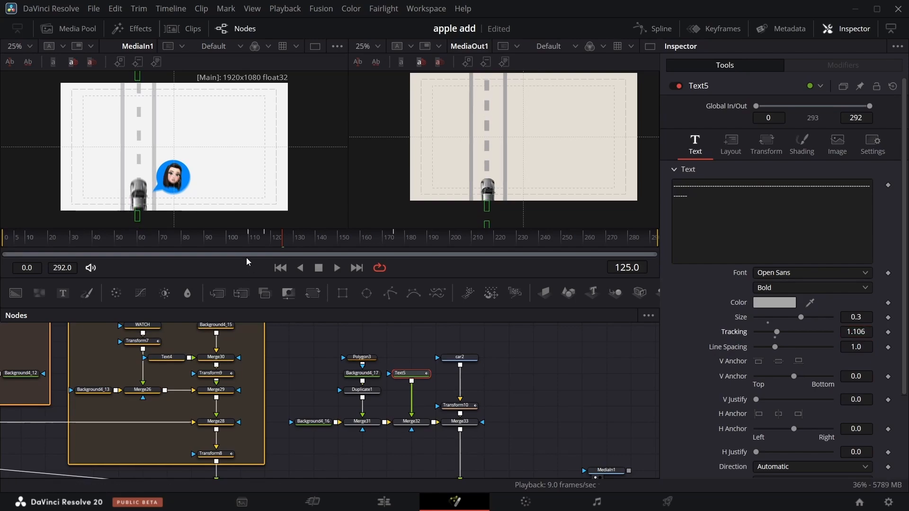
click(249, 241)
key(space)
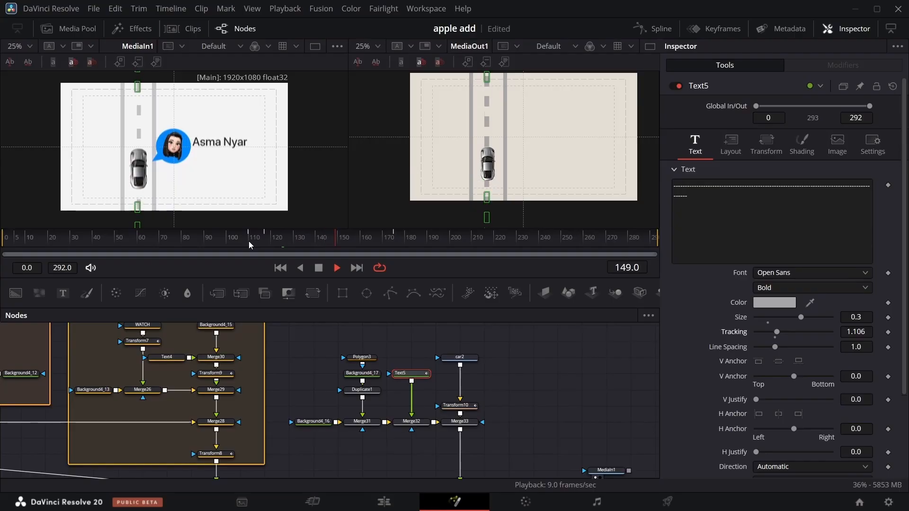
key(space)
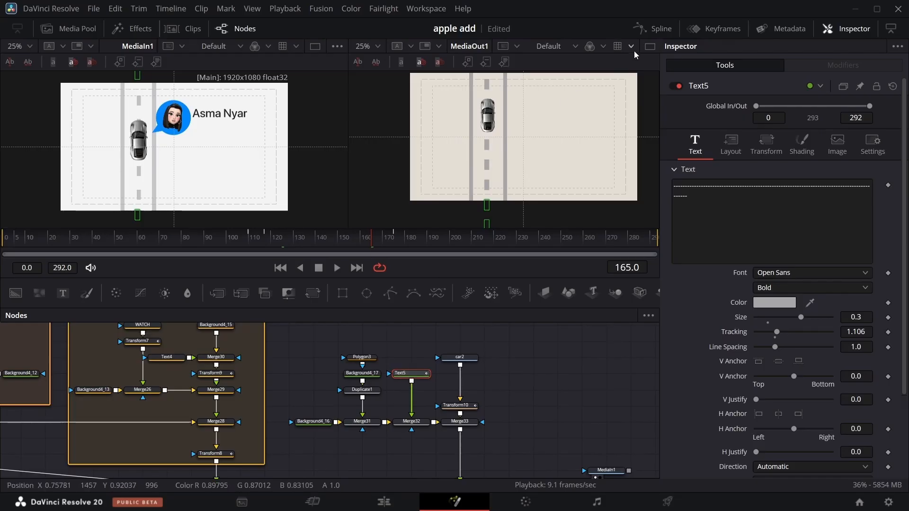
- Reverse Text5's Position on path curve so the dashes travel the other way, and play the animation
click(656, 28)
click(605, 316)
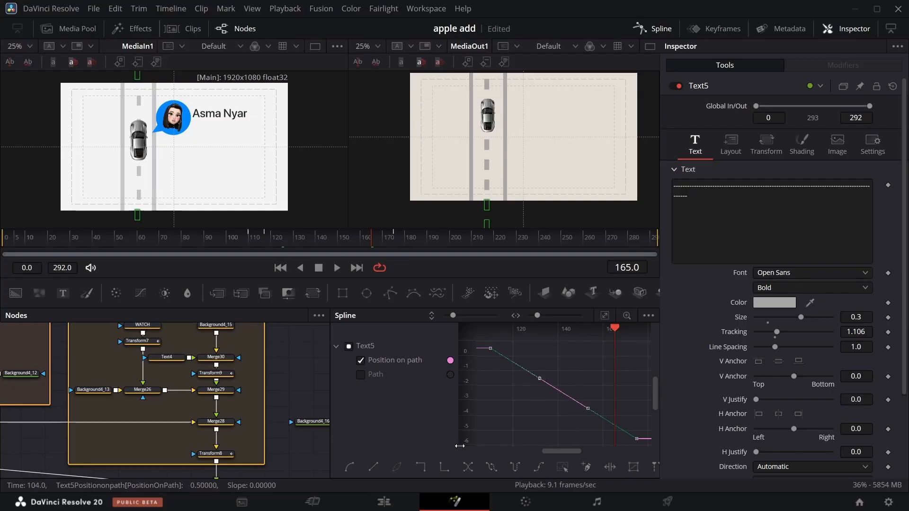
click(468, 468)
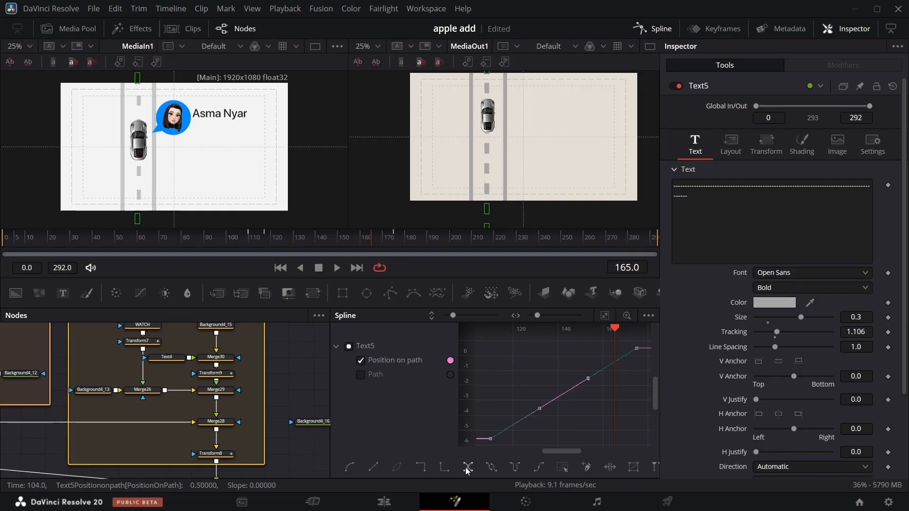
click(249, 240)
key(space)
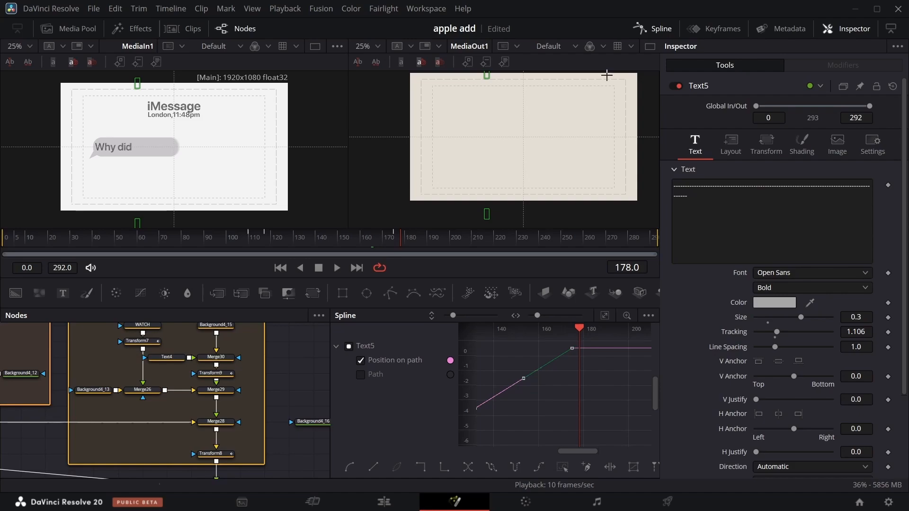
- Move the last Displacement keyframe of the car's Transform10 to frame 180 and play the motion
click(472, 403)
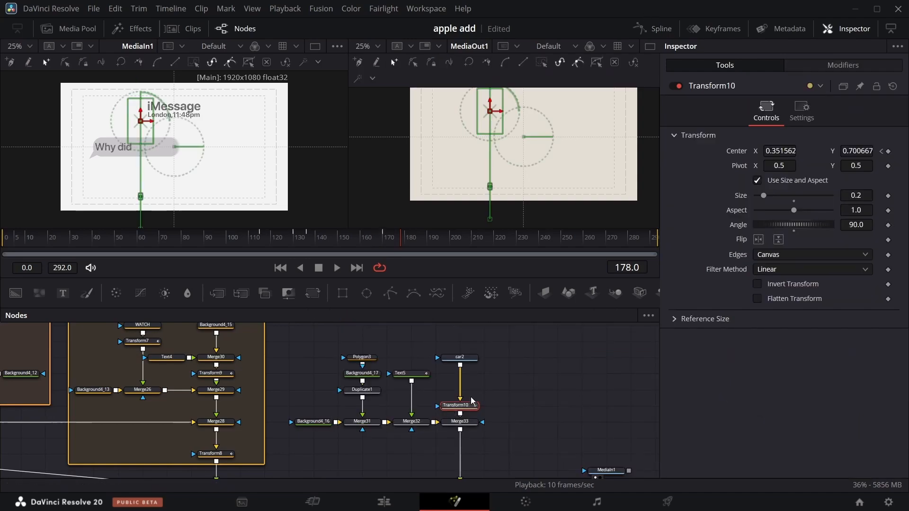
click(384, 235)
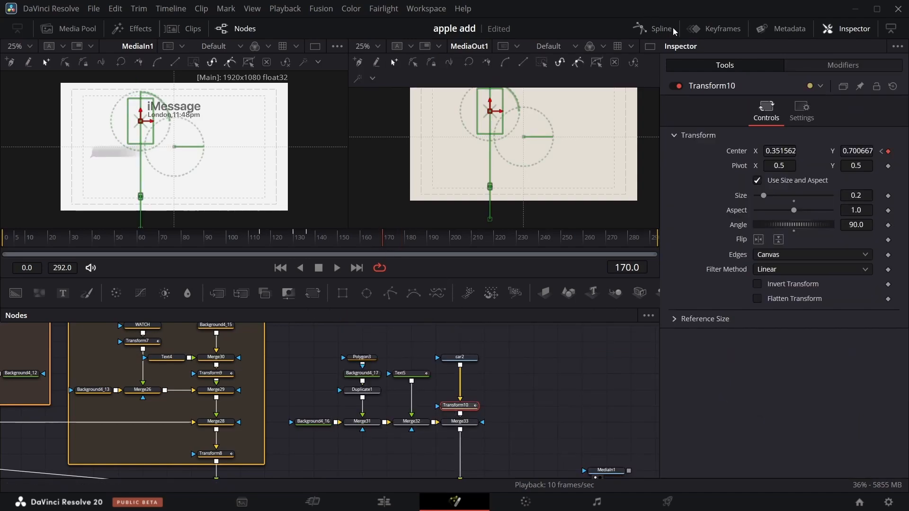
click(663, 31)
click(605, 316)
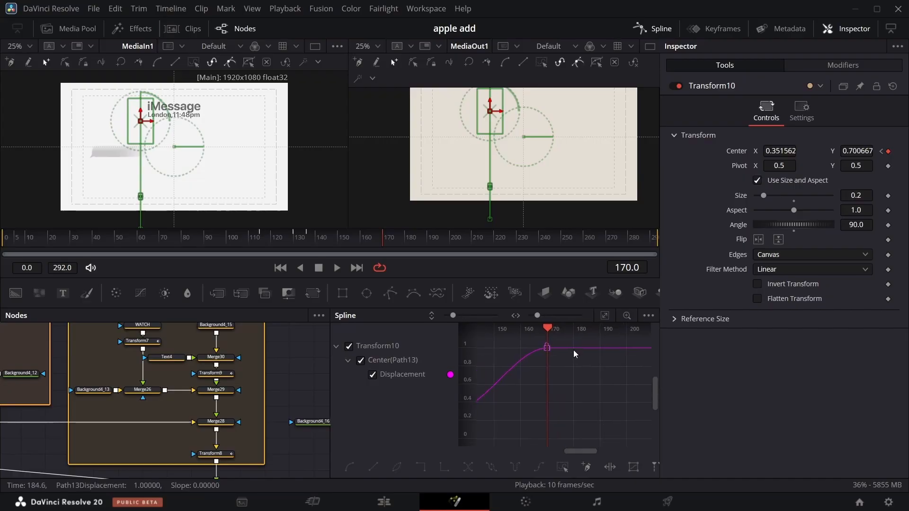
scroll(567, 337, down, 2)
drag(553, 347, 572, 354)
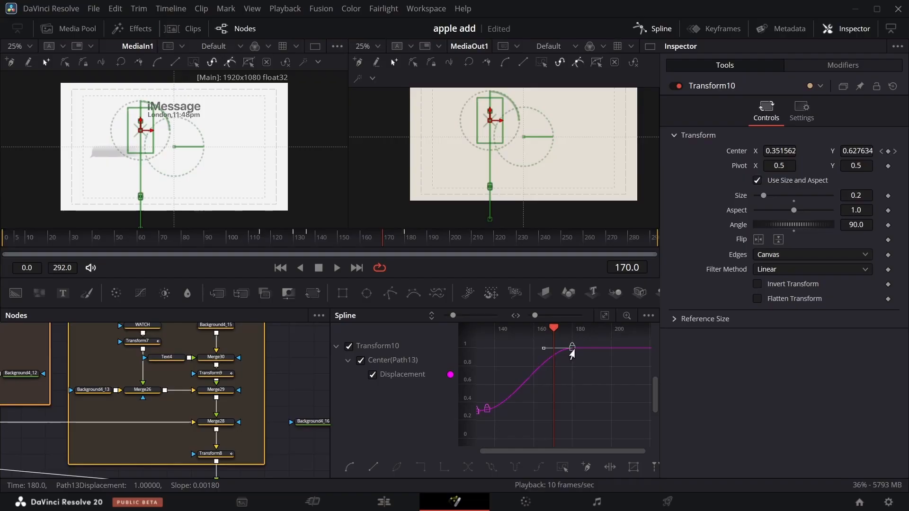
click(652, 28)
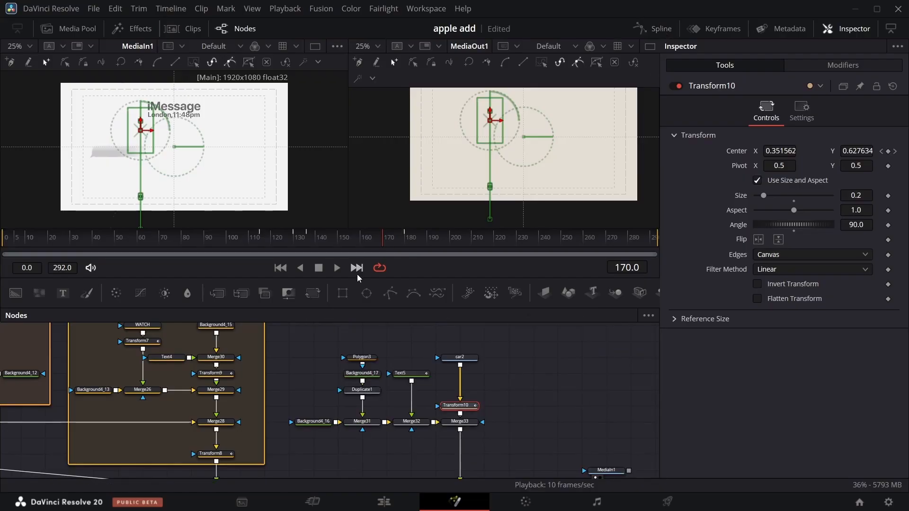
click(260, 234)
key(space)
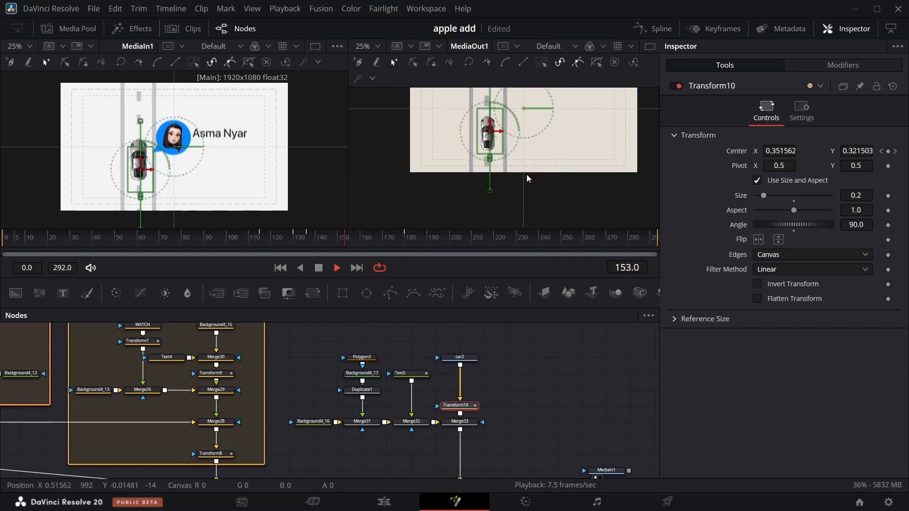
key(space)
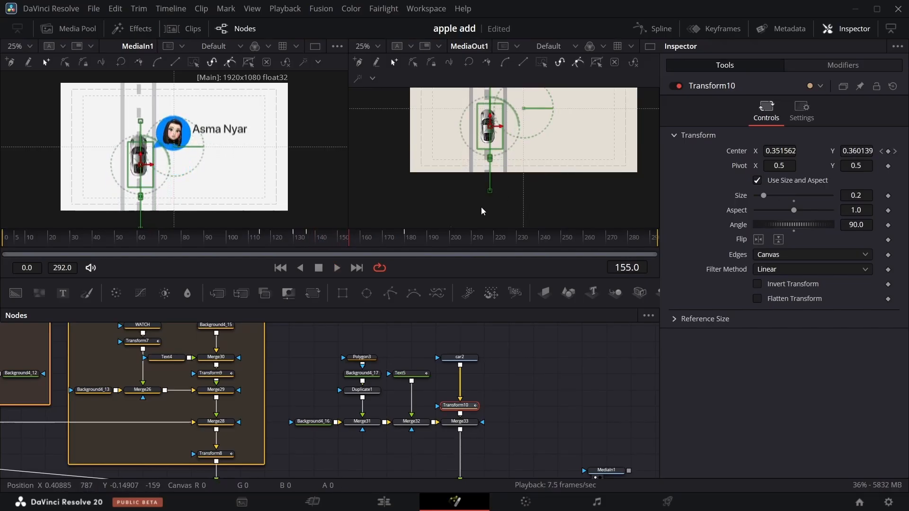
- Check the car's Center keyframes at frames 130 and 136 and play the motion again
click(298, 238)
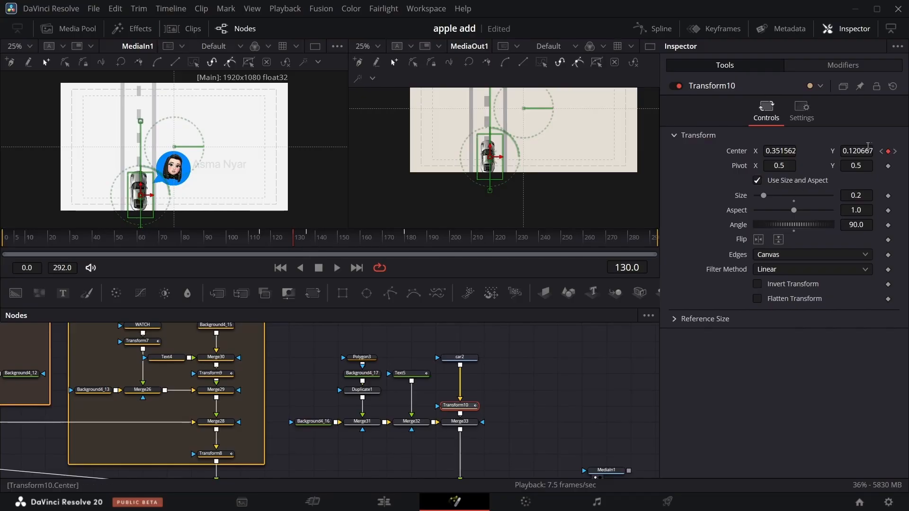
click(874, 151)
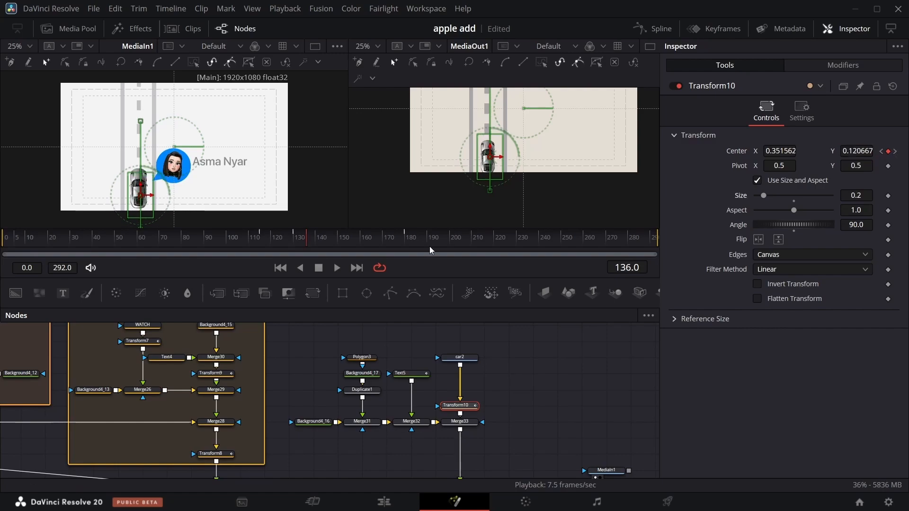
click(260, 239)
key(space)
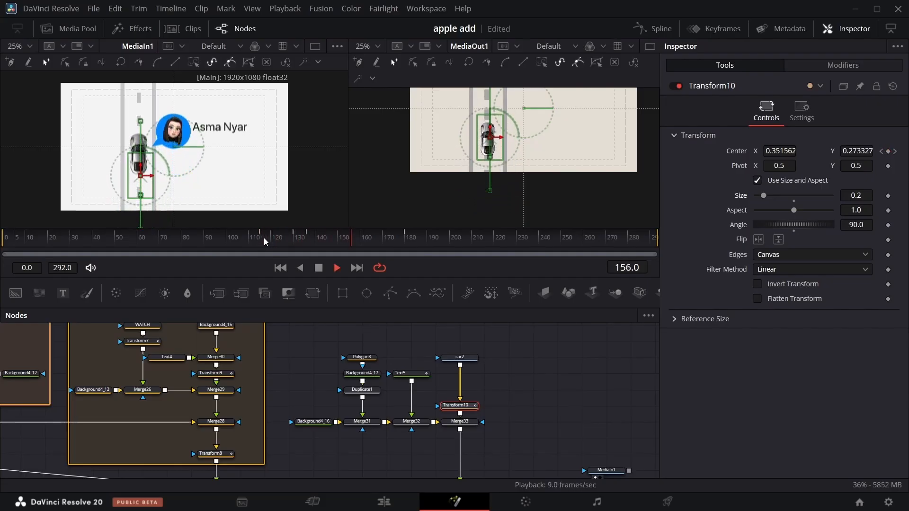
key(space)
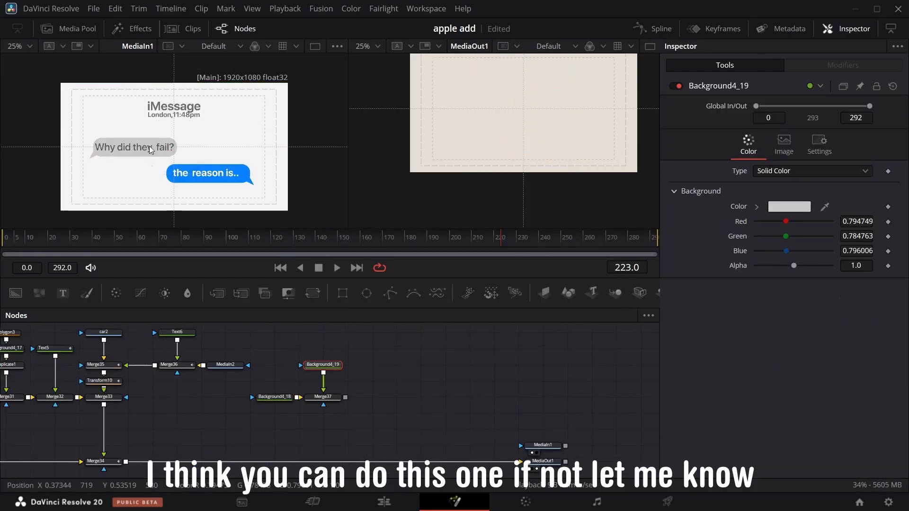
click(326, 348)
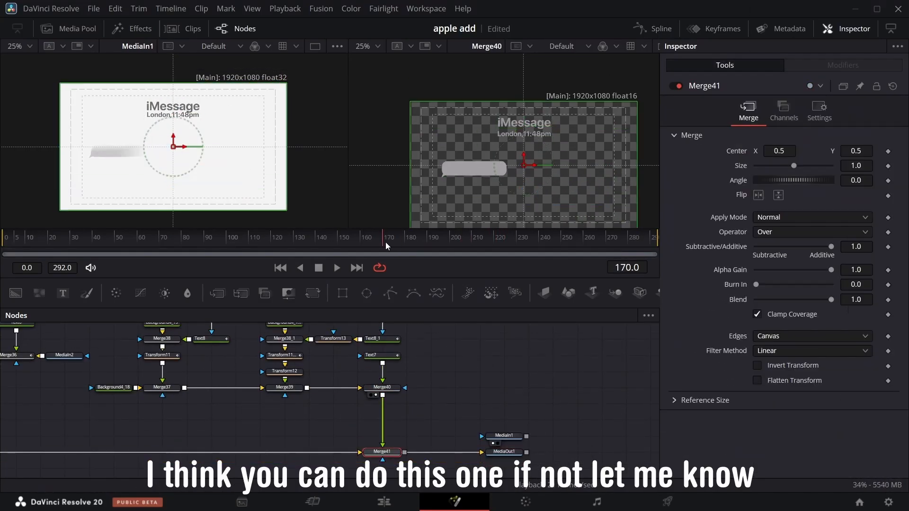
click(273, 241)
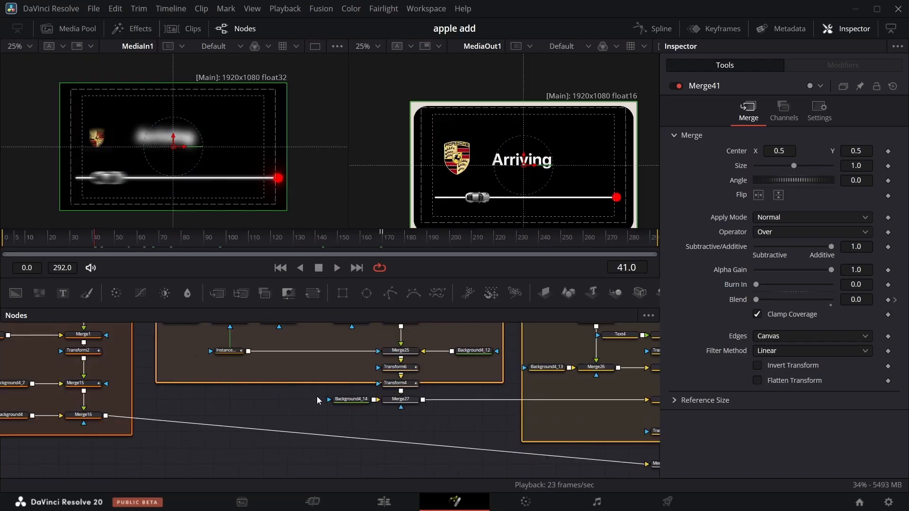
- Try a Glow node after Merge13 in the wallet scene and adjust its glow size
scroll(318, 375, up, 2)
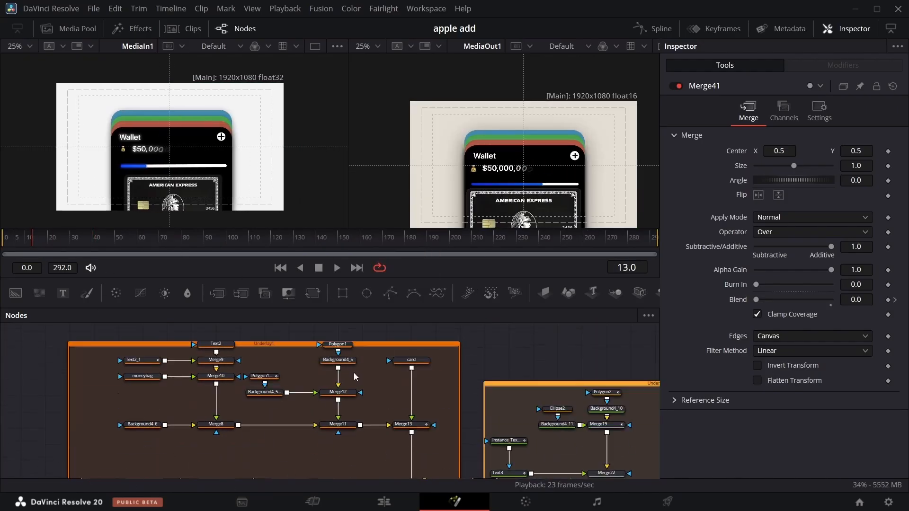
scroll(379, 403, down, 1)
click(412, 397)
key(shift+space)
text(glow)
key(Return)
drag(764, 182, 761, 182)
click(407, 407)
key(Delete)
- Insert a Glow node between Merge11 and Merge13 in the wallet scene
click(331, 390)
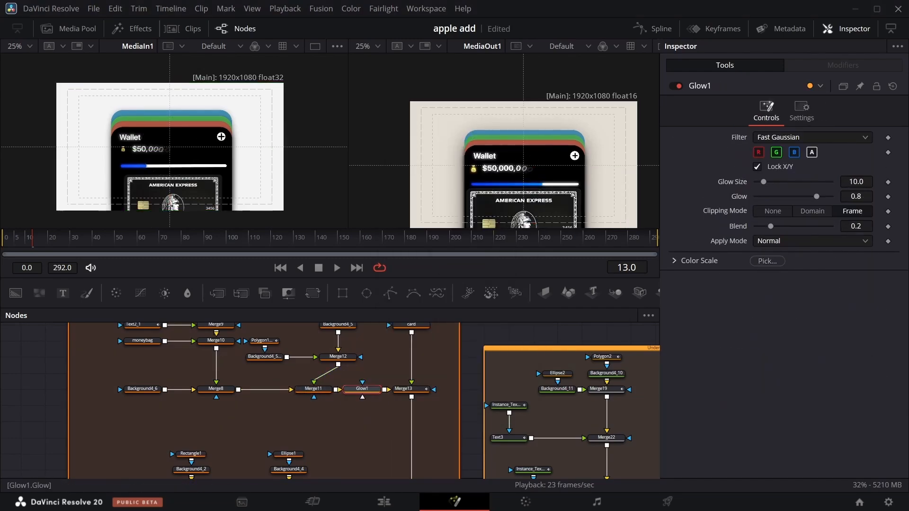